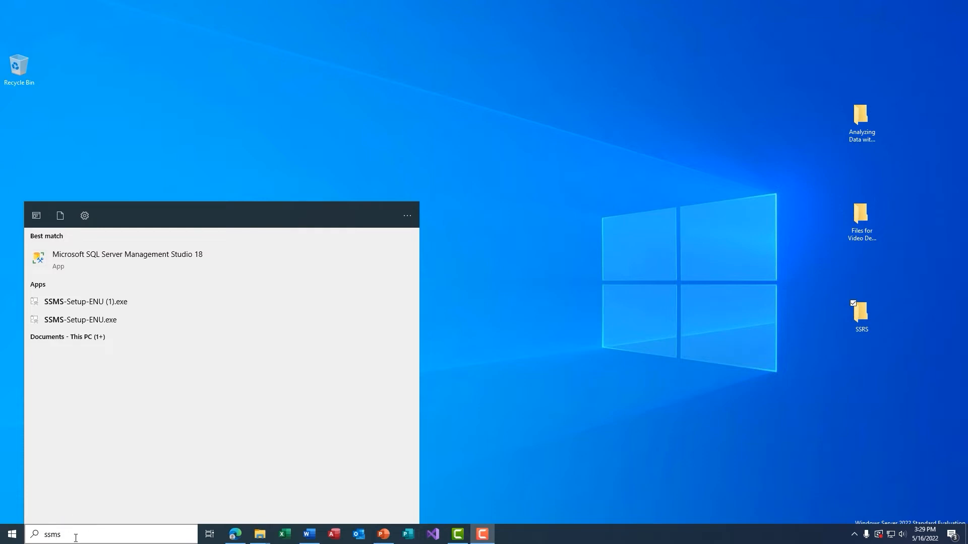
# Launch SQL Server Management Studio 18 from the Start menu's Best match result
pyautogui.click(98, 261)
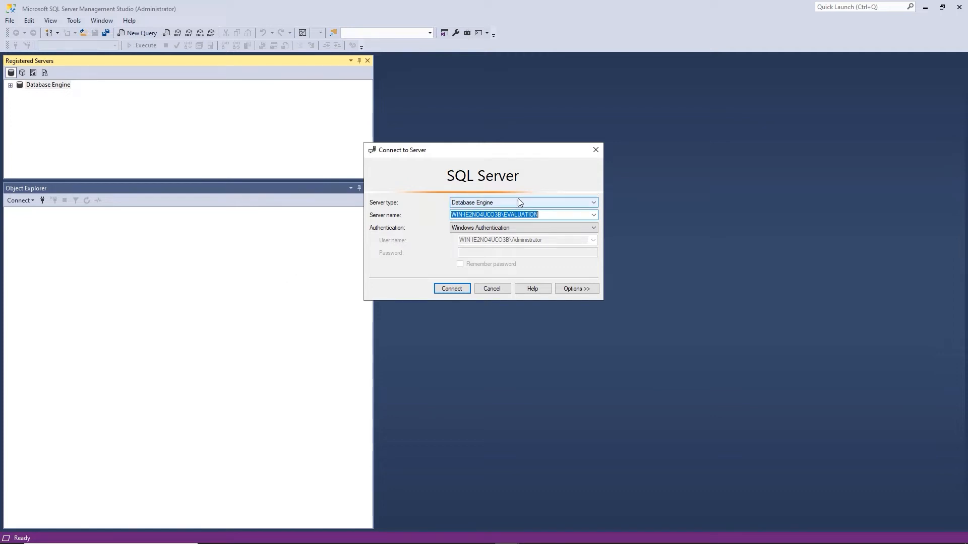
# Connect to the local EVALUATION server with Database Engine as the server type
pyautogui.click(593, 204)
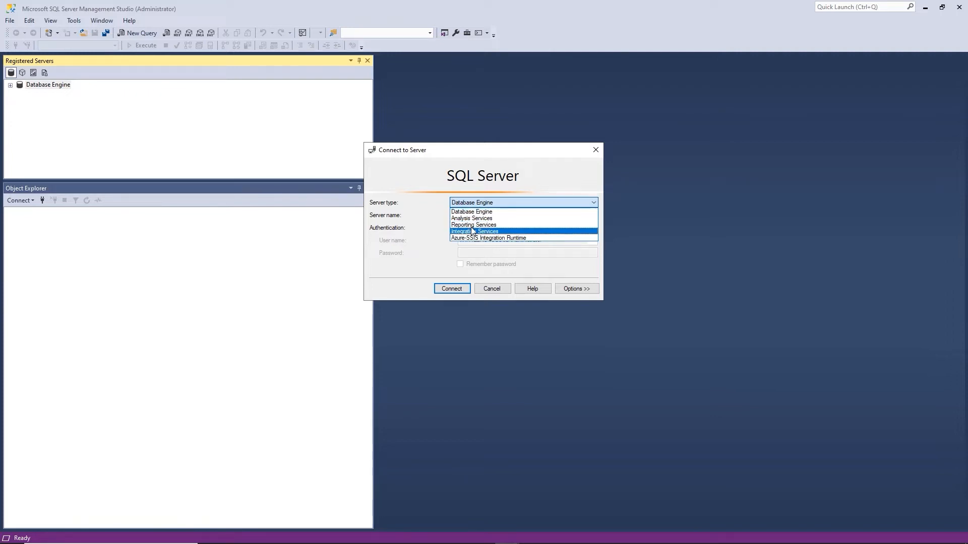
pyautogui.click(470, 212)
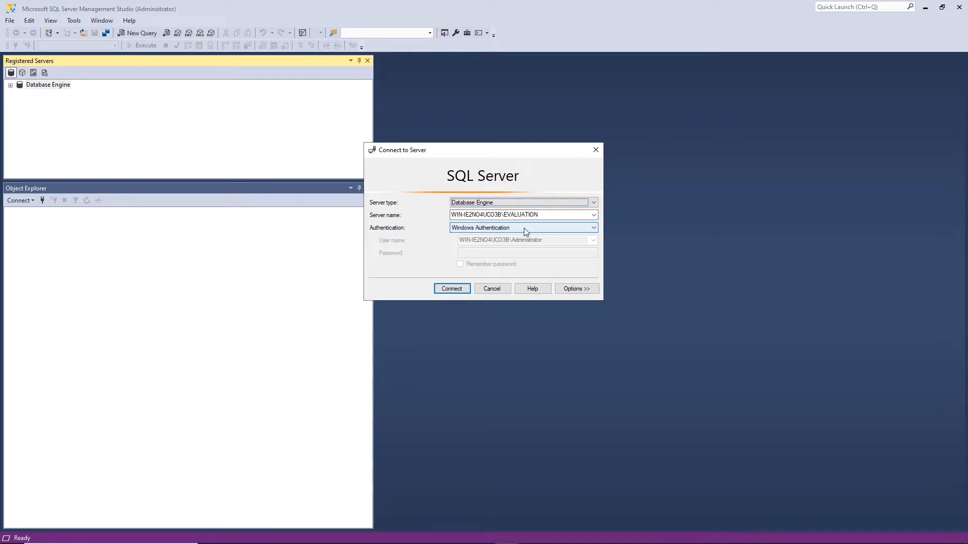
pyautogui.click(458, 288)
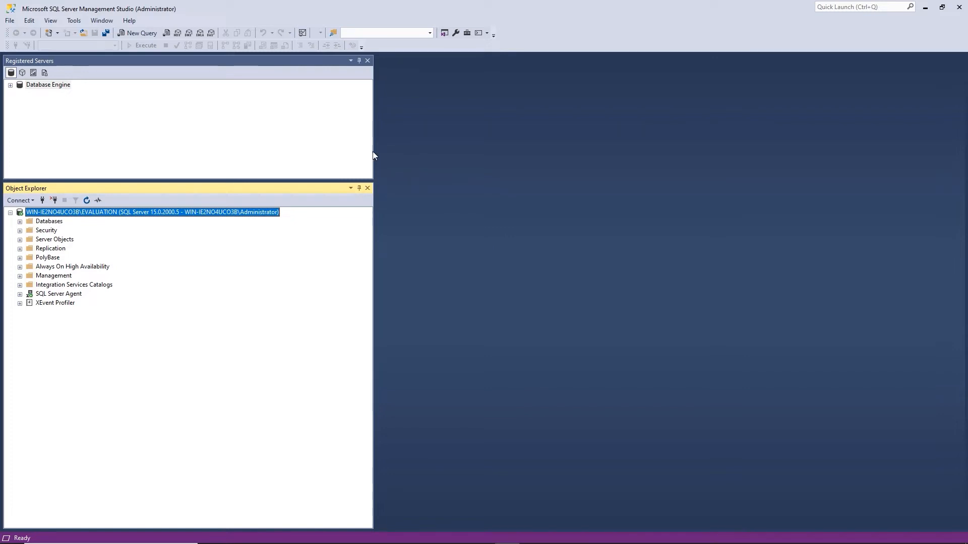
# Narrow the left pane, close Registered Servers, and briefly check the Databases folder
pyautogui.moveTo(374, 151); pyautogui.dragTo(136, 142)
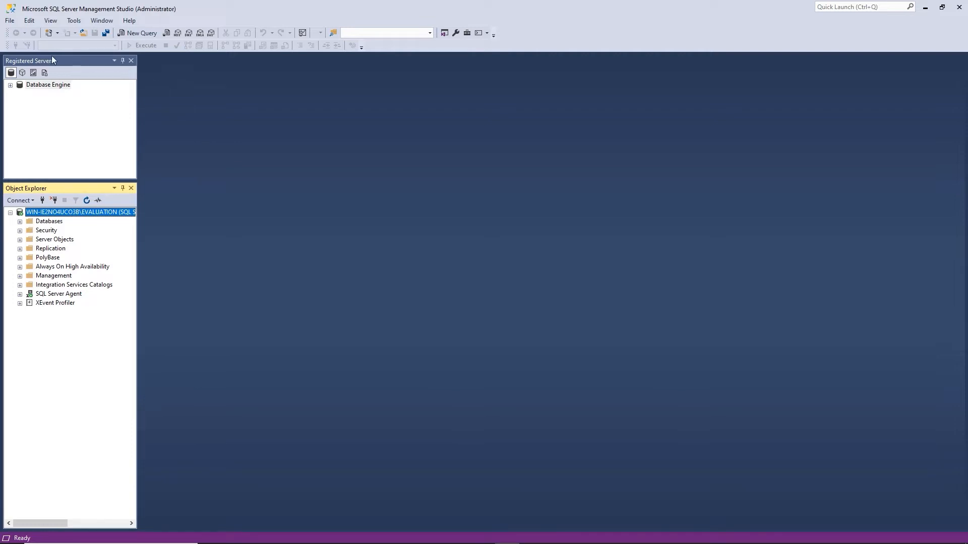
pyautogui.click(131, 61)
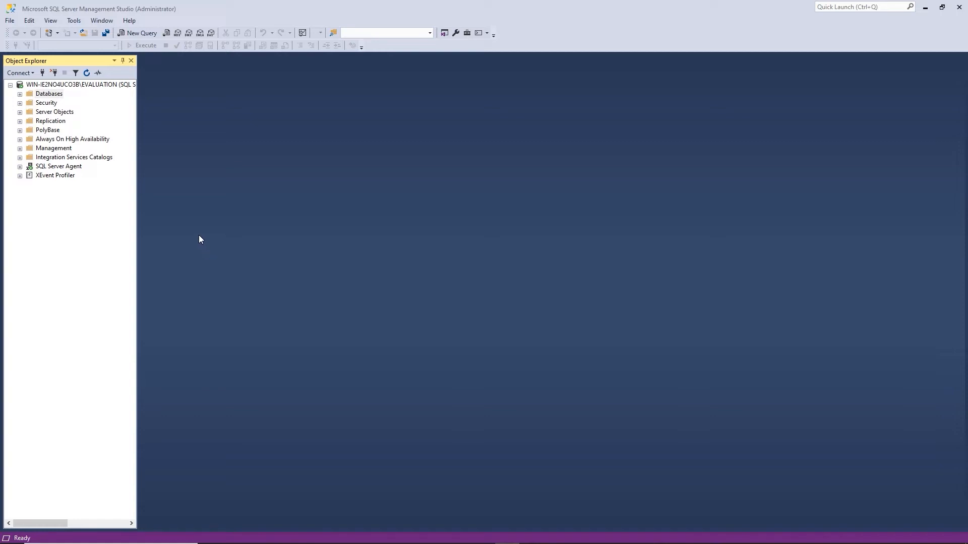
pyautogui.click(20, 94)
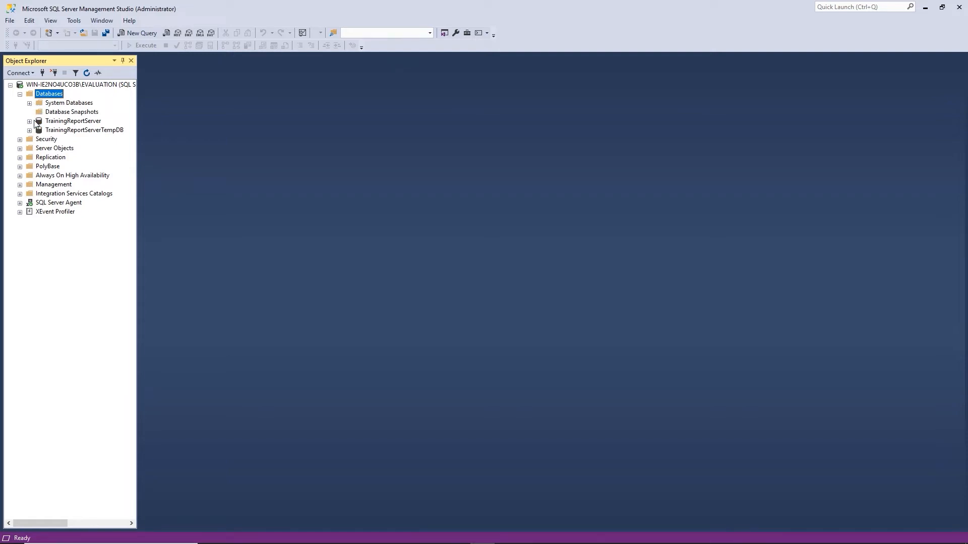
pyautogui.click(19, 94)
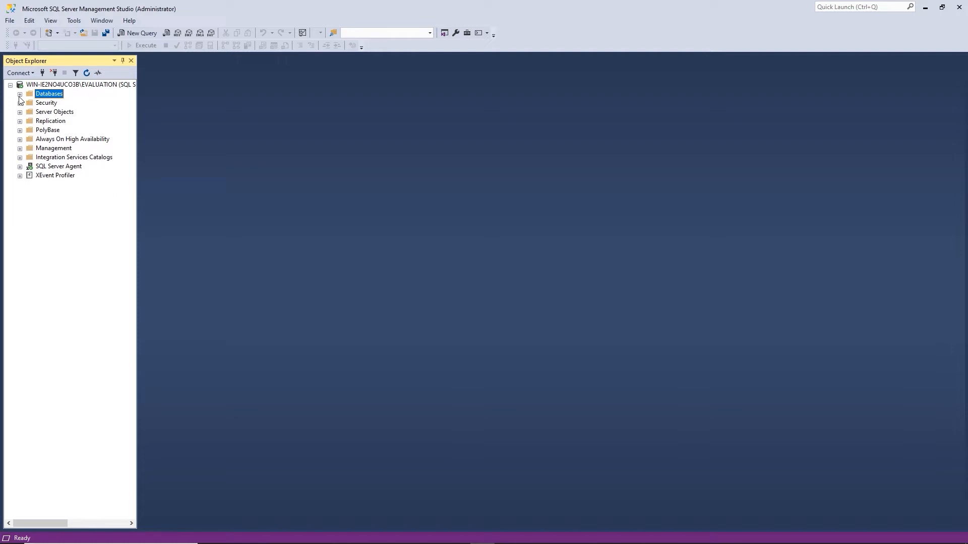
# Start a Restore Database on the Databases folder using Device as the source
pyautogui.rightClick(53, 97)
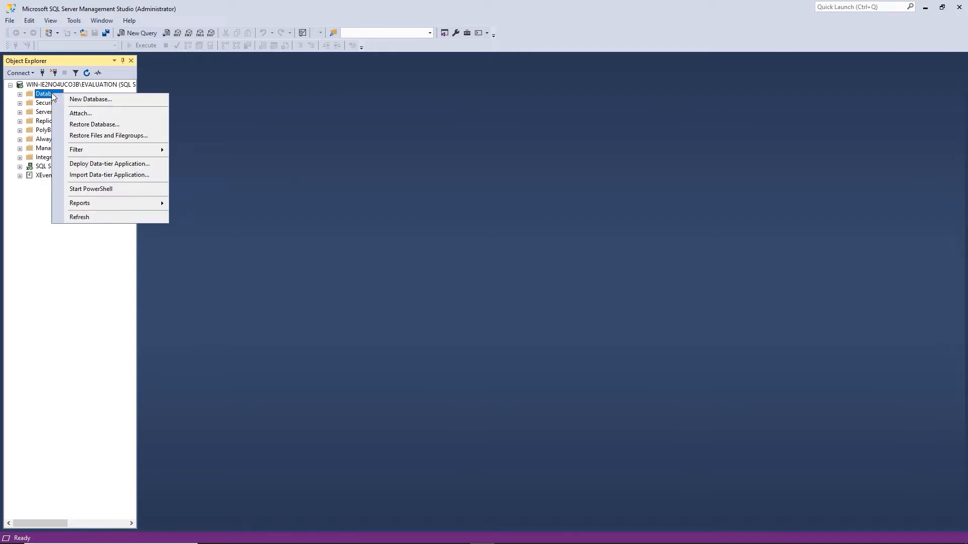
pyautogui.click(95, 129)
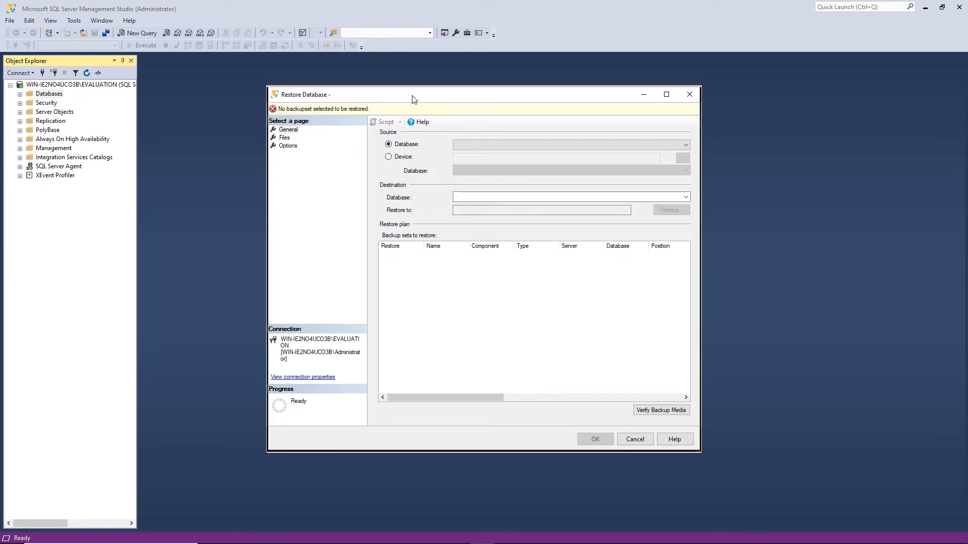
pyautogui.moveTo(412, 99); pyautogui.dragTo(412, 97)
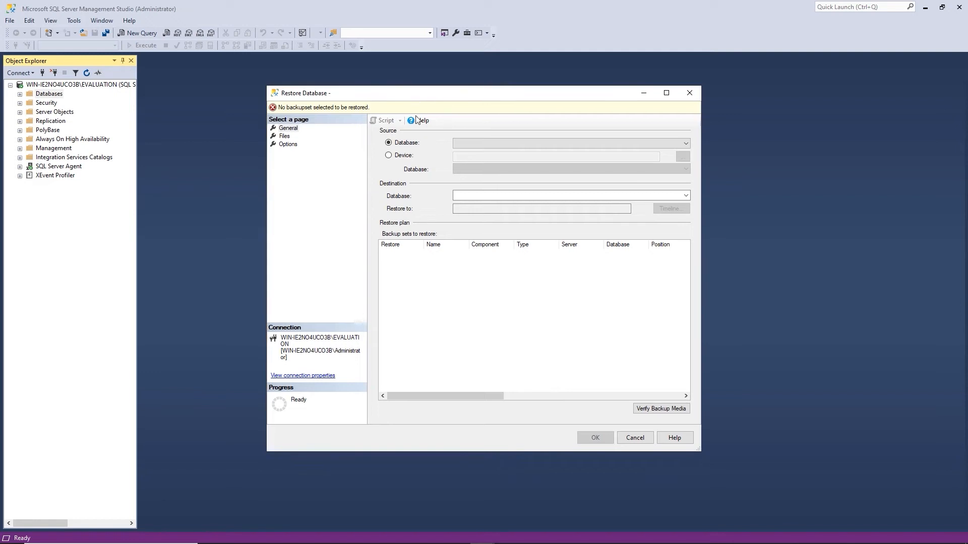
pyautogui.click(388, 156)
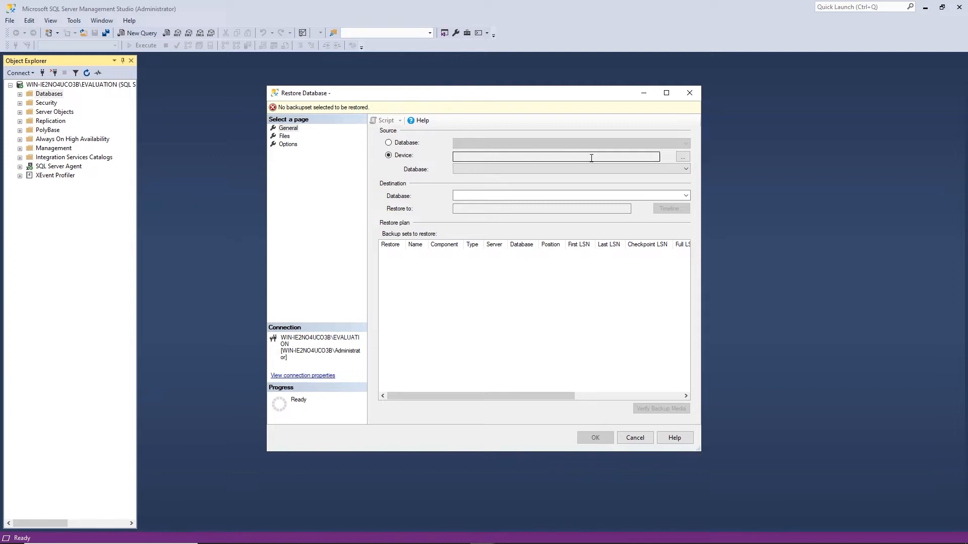
pyautogui.click(682, 157)
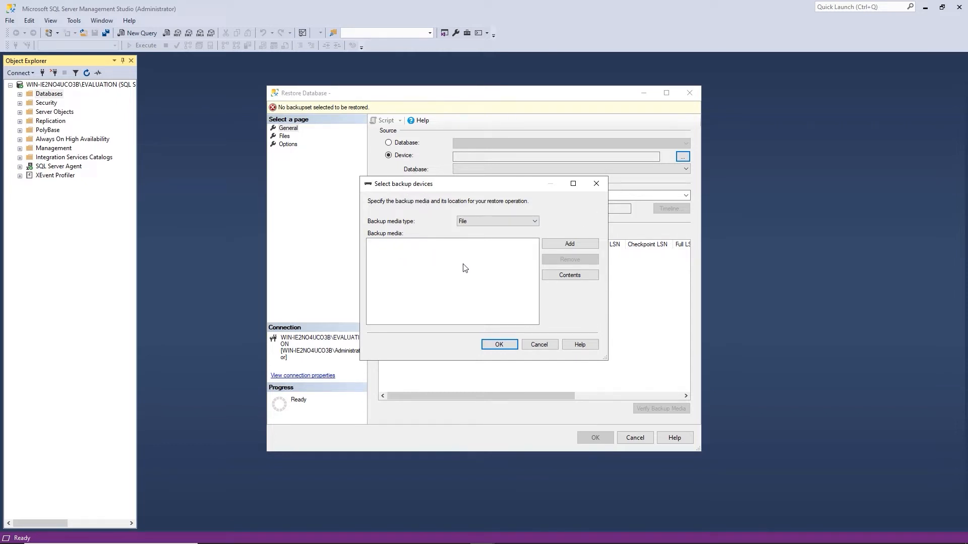
# Add WideWorldImporters-Full.bak as the backup media file
pyautogui.click(562, 245)
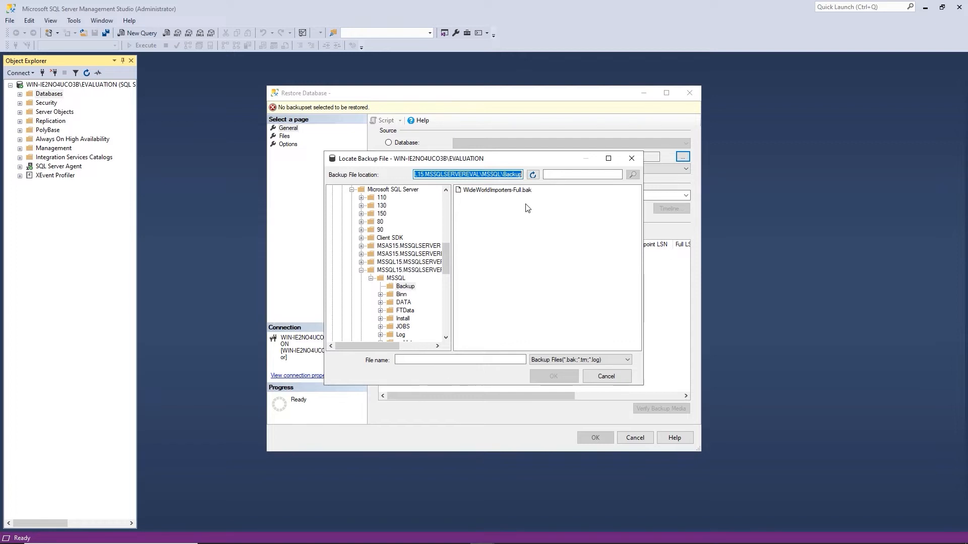
pyautogui.click(497, 192)
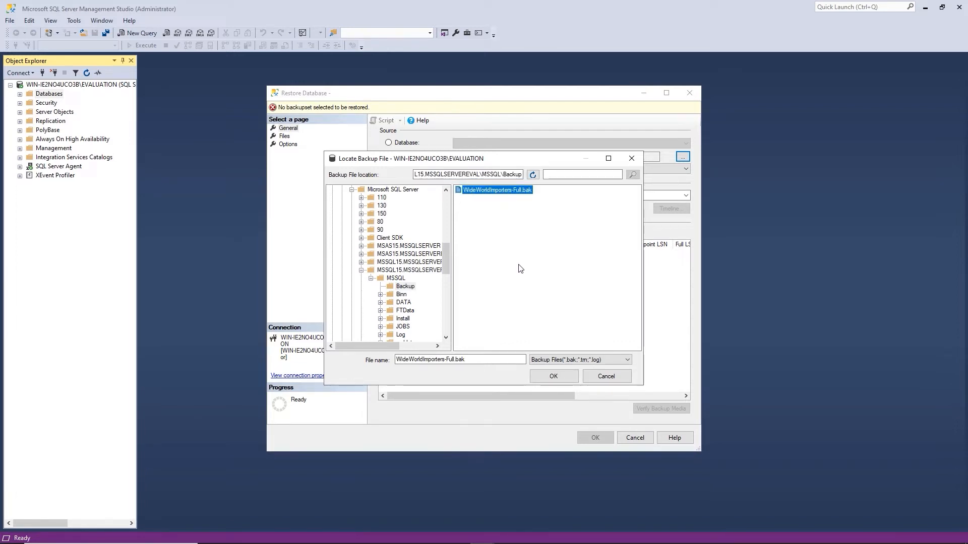
pyautogui.click(551, 378)
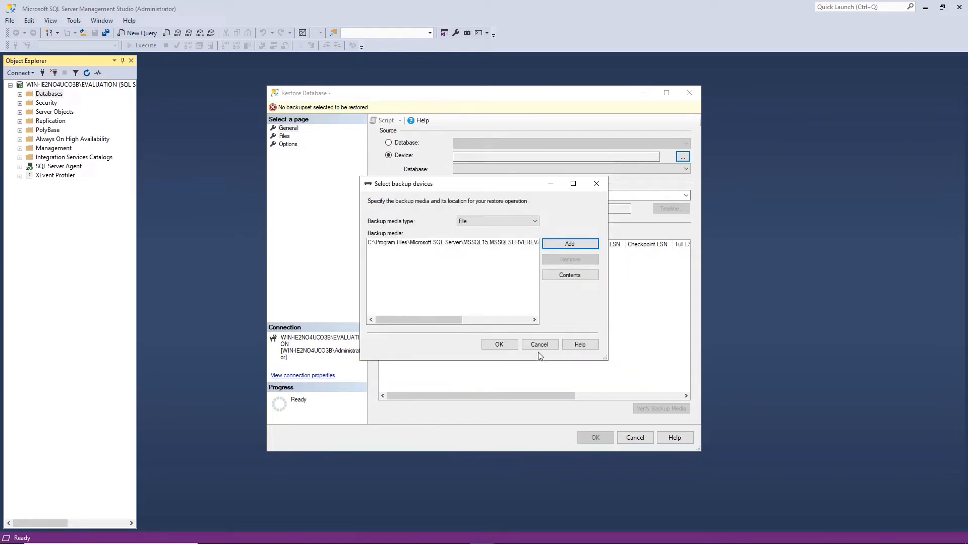
pyautogui.click(386, 245)
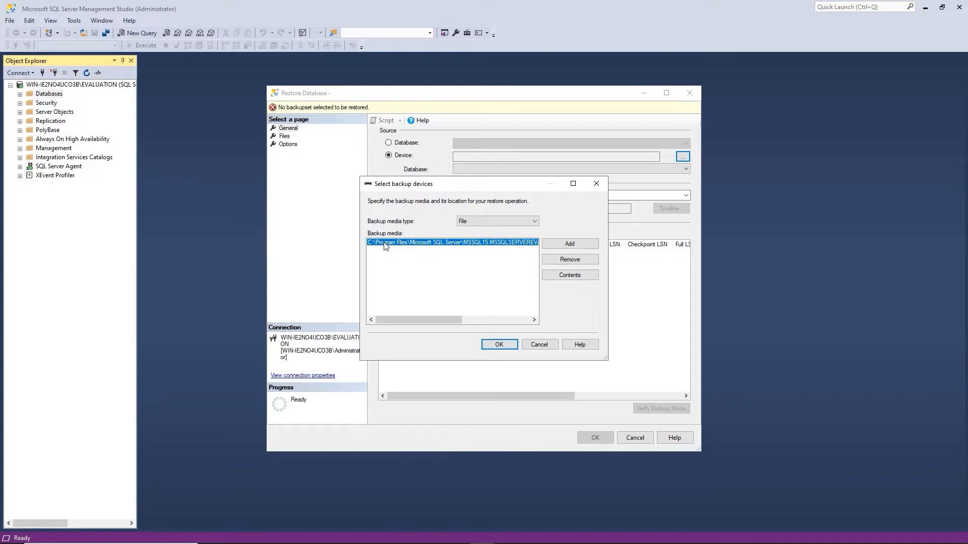
# Confirm the backup media, restore WideWorldImporters and acknowledge the success message
pyautogui.click(499, 345)
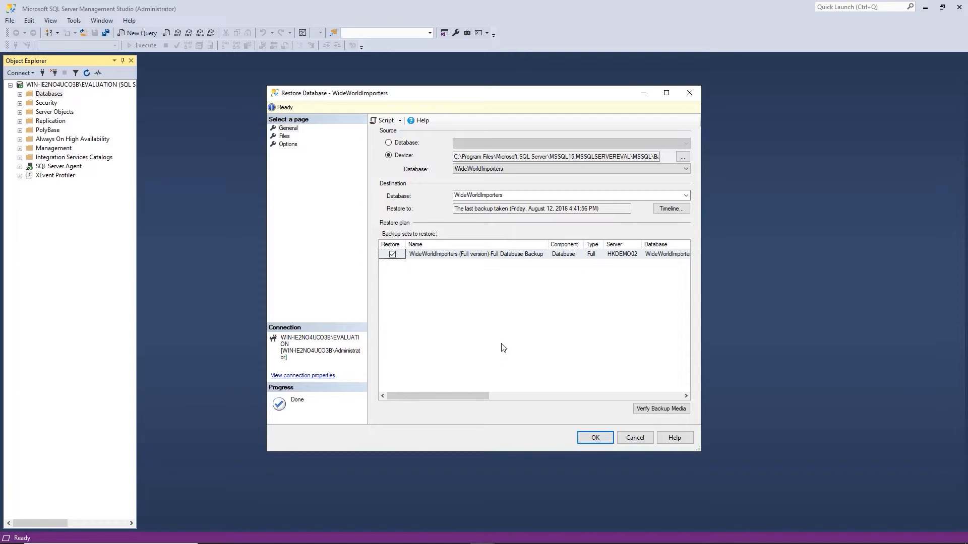
pyautogui.click(596, 438)
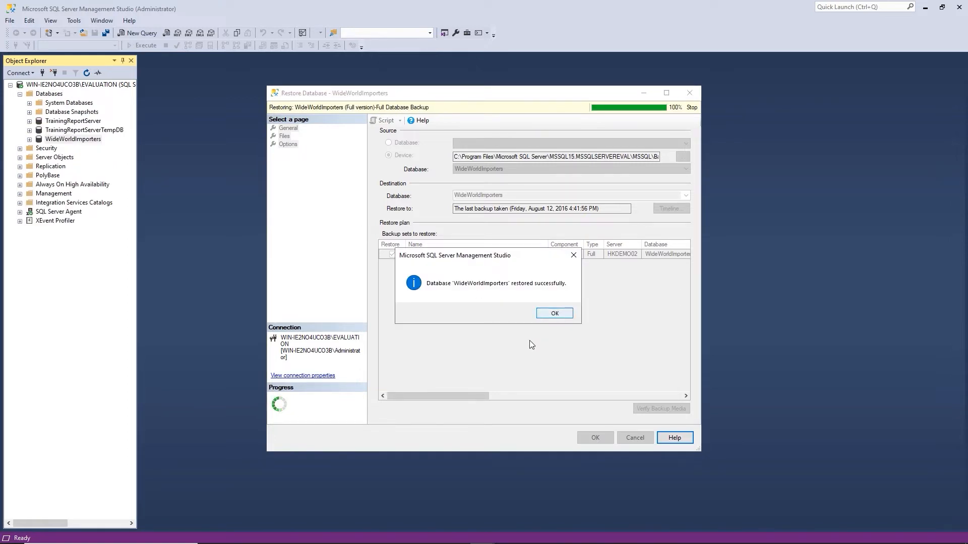
pyautogui.click(561, 314)
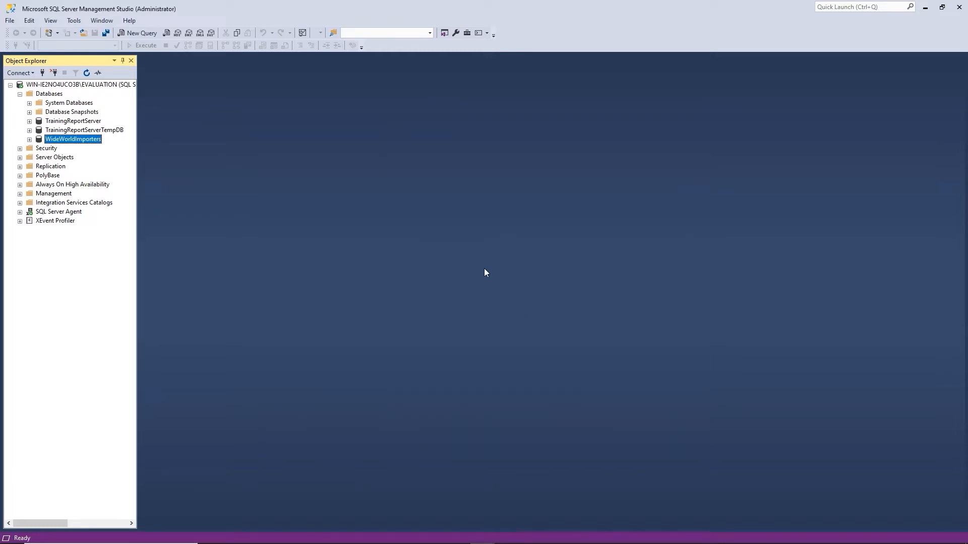
pyautogui.click(29, 140)
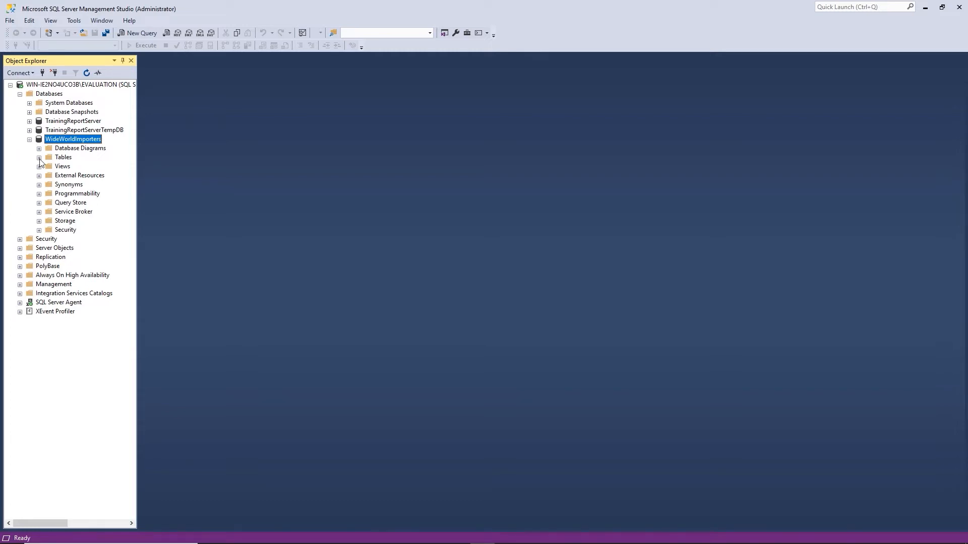
pyautogui.click(39, 158)
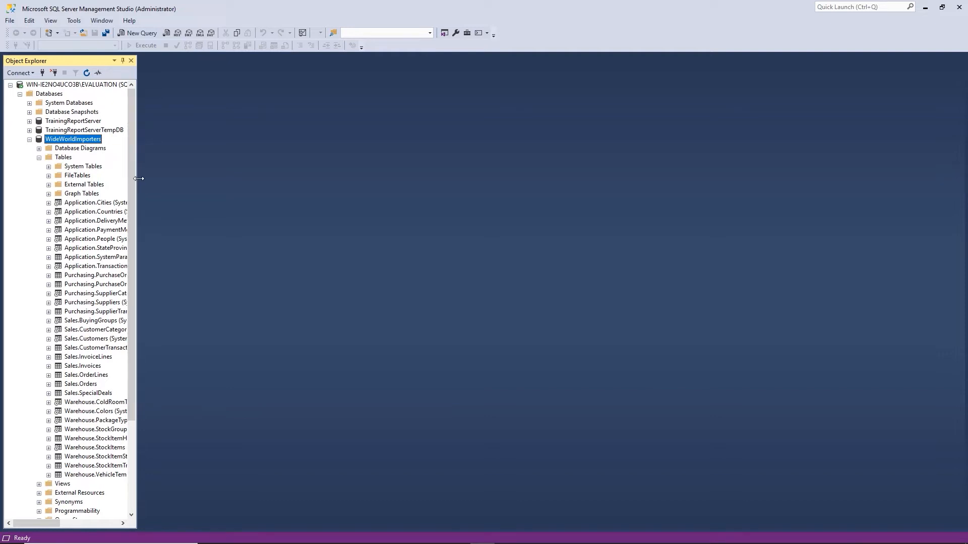
pyautogui.moveTo(138, 179); pyautogui.dragTo(216, 178)
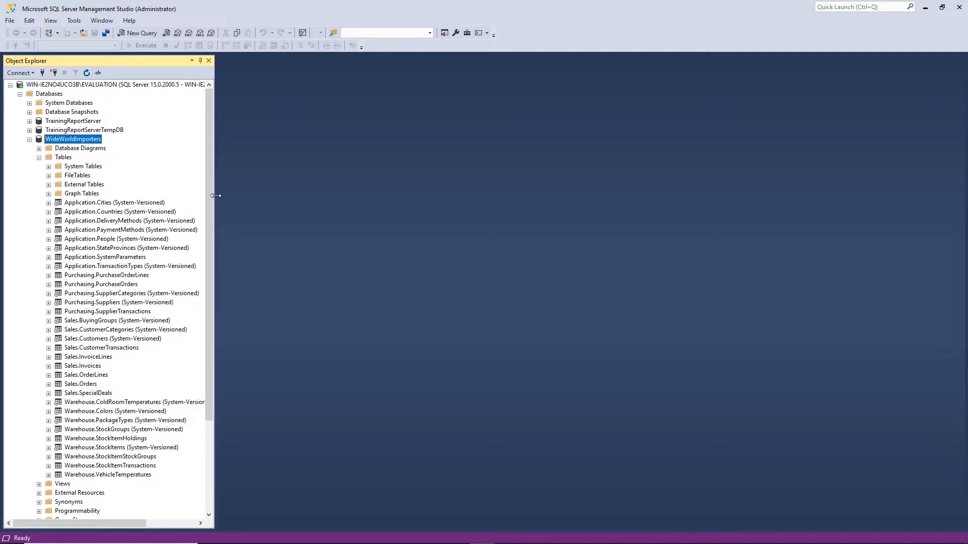
pyautogui.moveTo(215, 195); pyautogui.dragTo(129, 196)
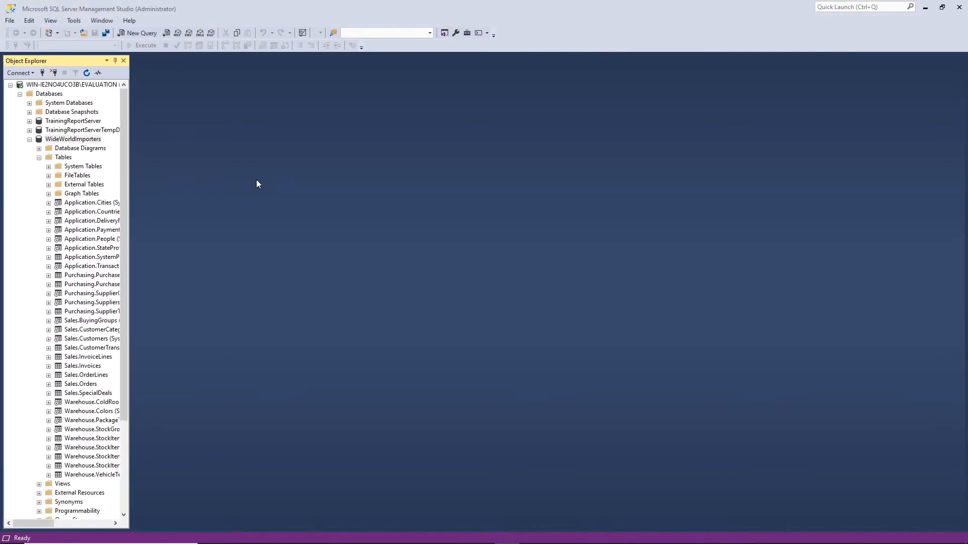
pyautogui.click(29, 140)
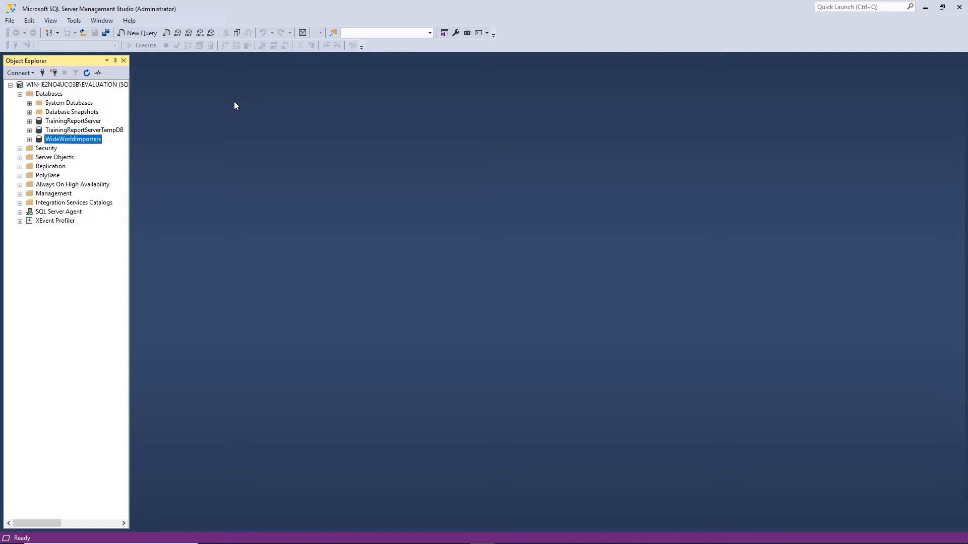
# Open a new query window and run USE WideWorldImporters
pyautogui.hotkey('ctrl', 'n')
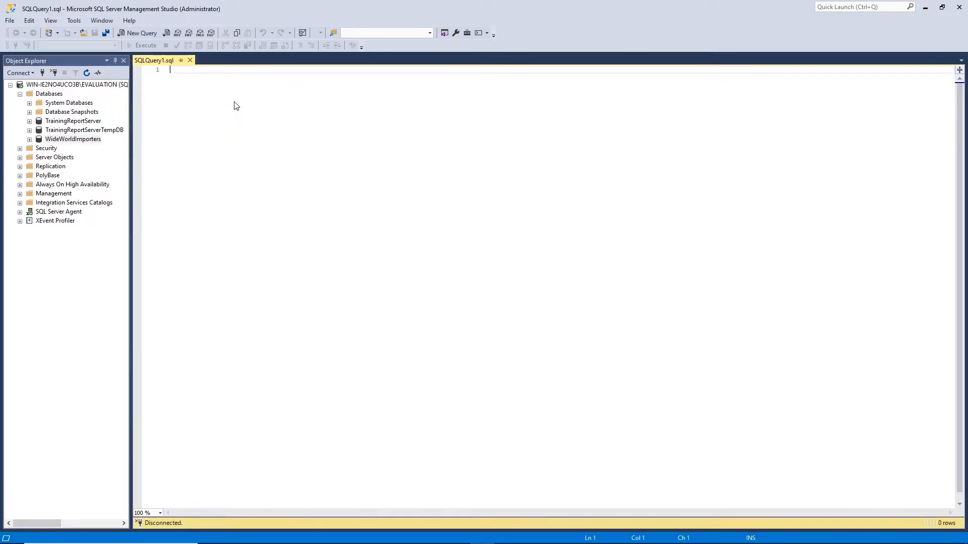
pyautogui.write('USE WideWorldImporters')
pyautogui.press('F5')
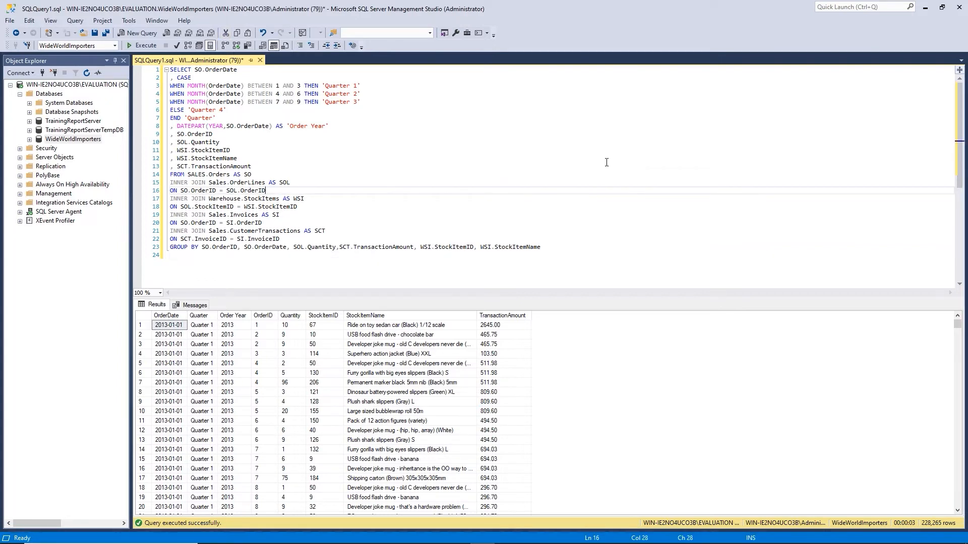
# Save the query as DrillthroughQuery, then open blank query windows with SQLQuery2 in front
pyautogui.hotkey('ctrl', 's')
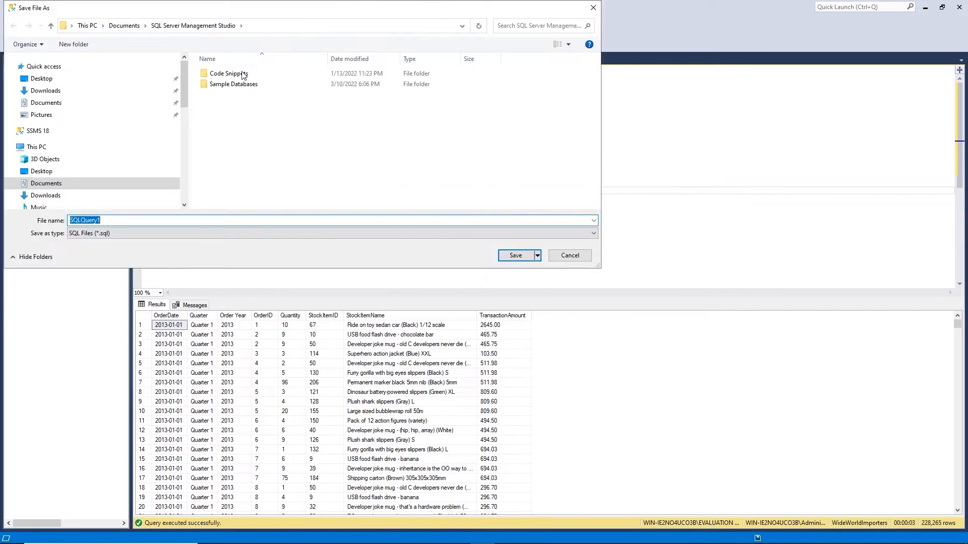
pyautogui.doubleClick(225, 77)
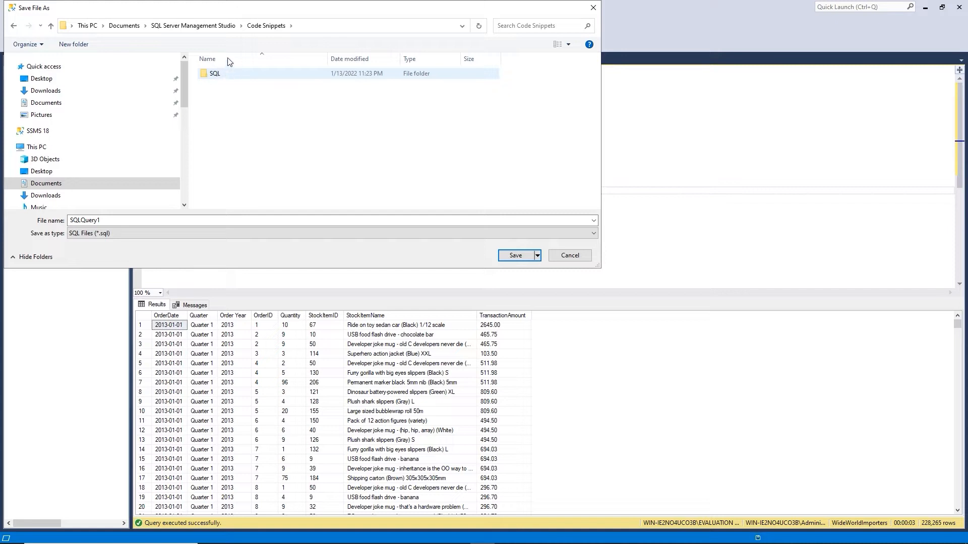
pyautogui.doubleClick(108, 223)
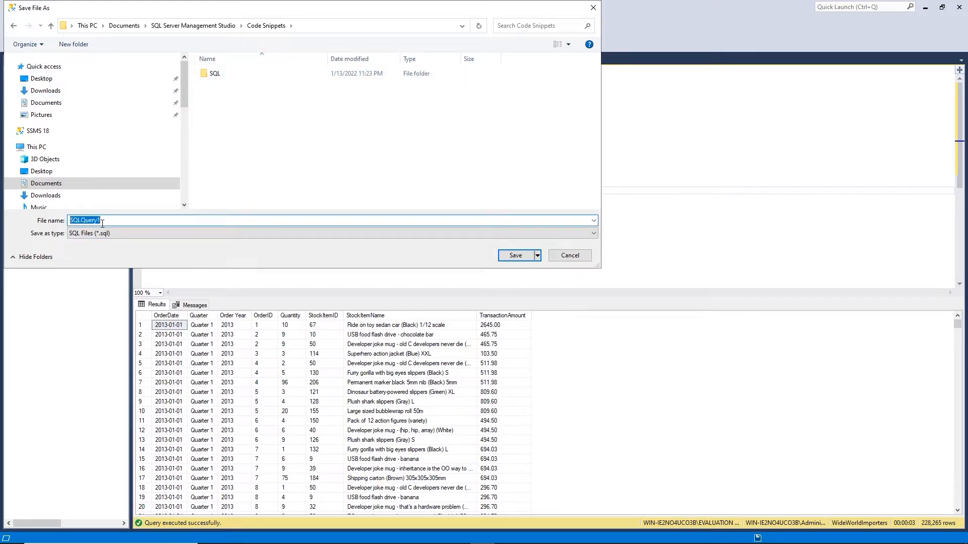
pyautogui.write('DrillthroughQuery')
pyautogui.press('Return')
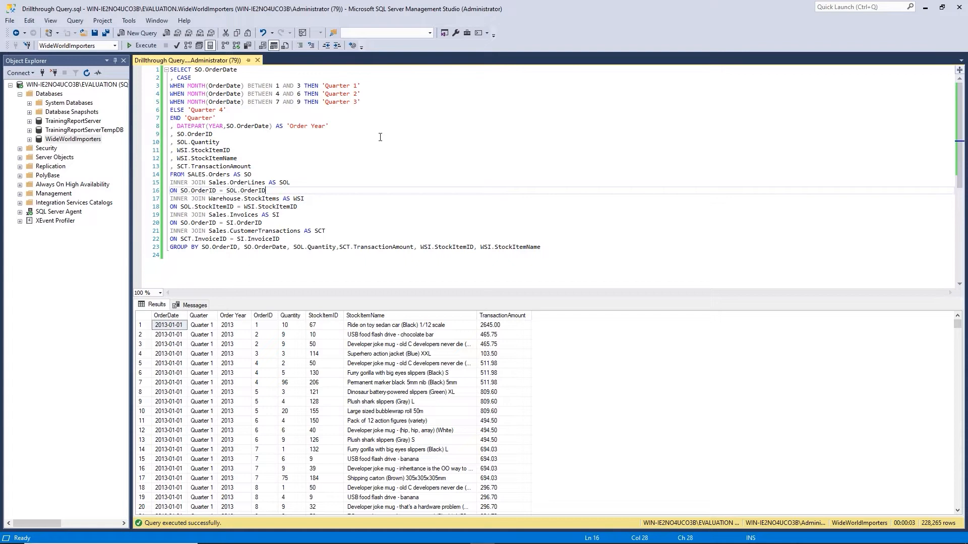
pyautogui.hotkey('ctrl', 'n')
pyautogui.hotkey('ctrl', 'n')
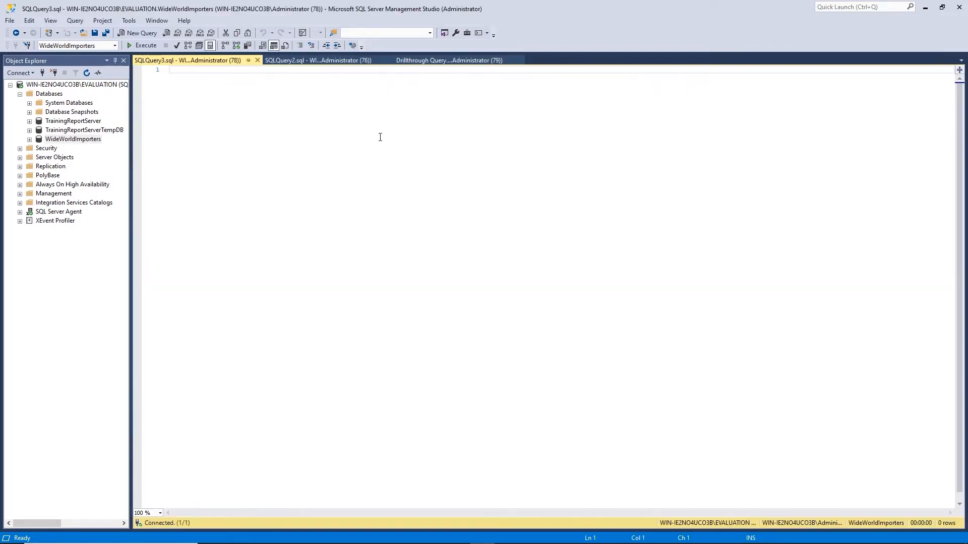
pyautogui.click(313, 57)
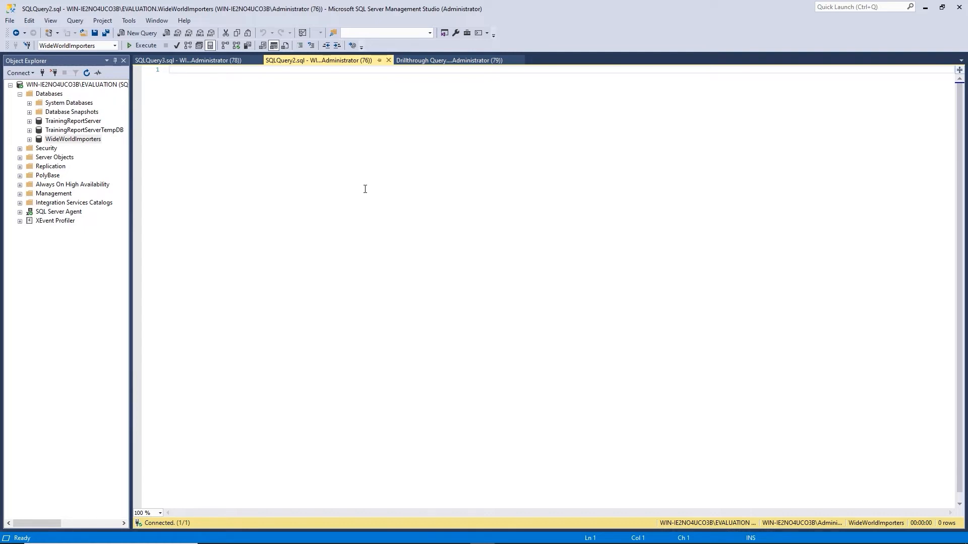
# Select the entire MainQuery SQL statement in the Word queries document
pyautogui.hotkey('alt', 'Tab')
pyautogui.click(287, 215)
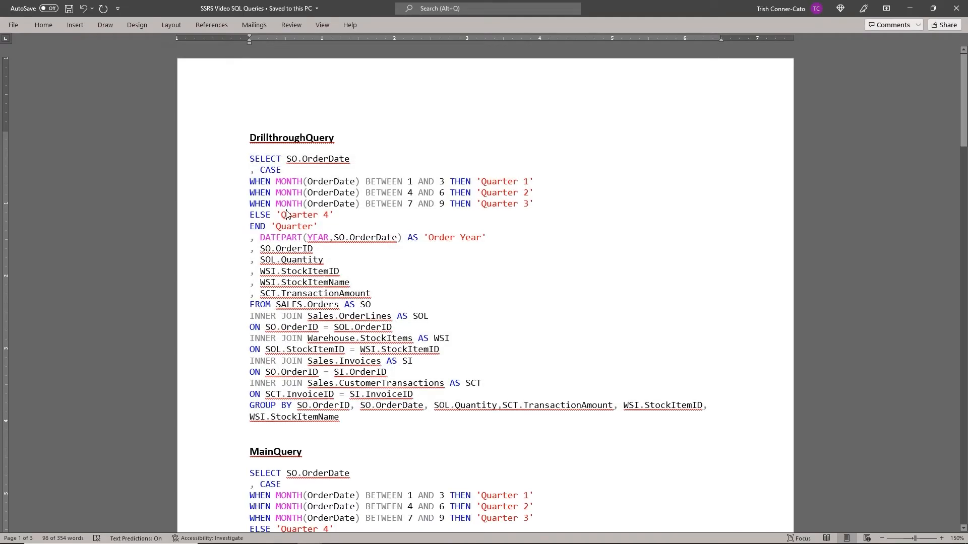
pyautogui.scroll(-8, 283, 225)
pyautogui.scroll(-1, 282, 229)
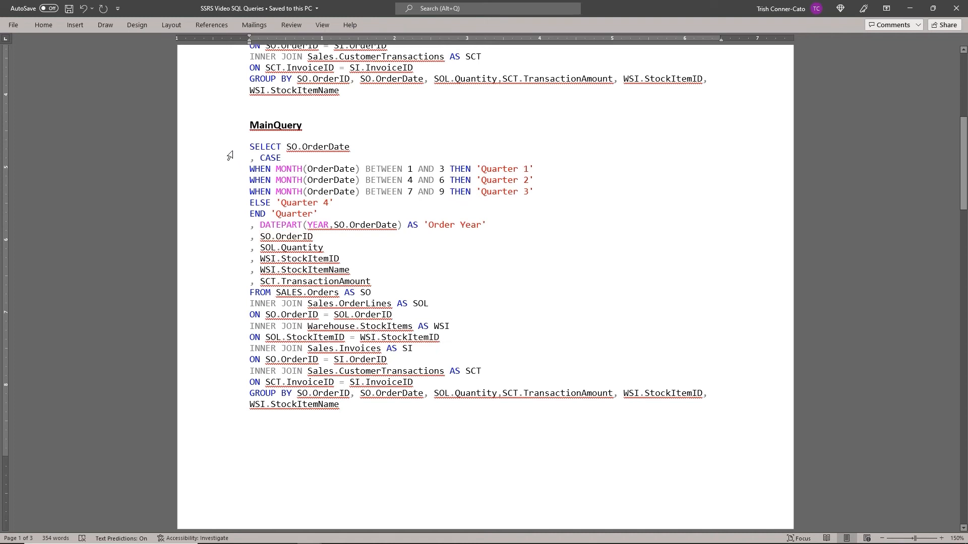
pyautogui.moveTo(229, 151); pyautogui.dragTo(218, 415)
pyautogui.hotkey('ctrl', 'c')
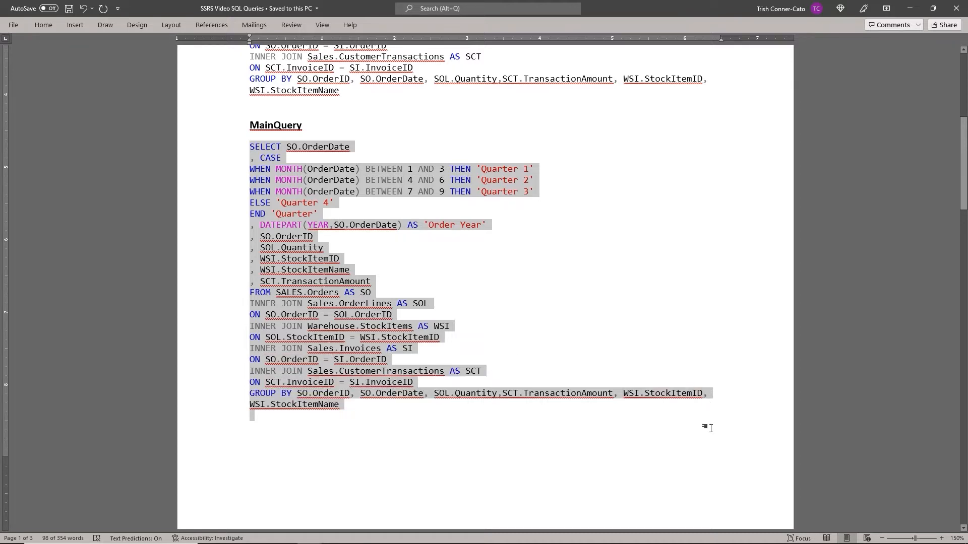
pyautogui.click(481, 537)
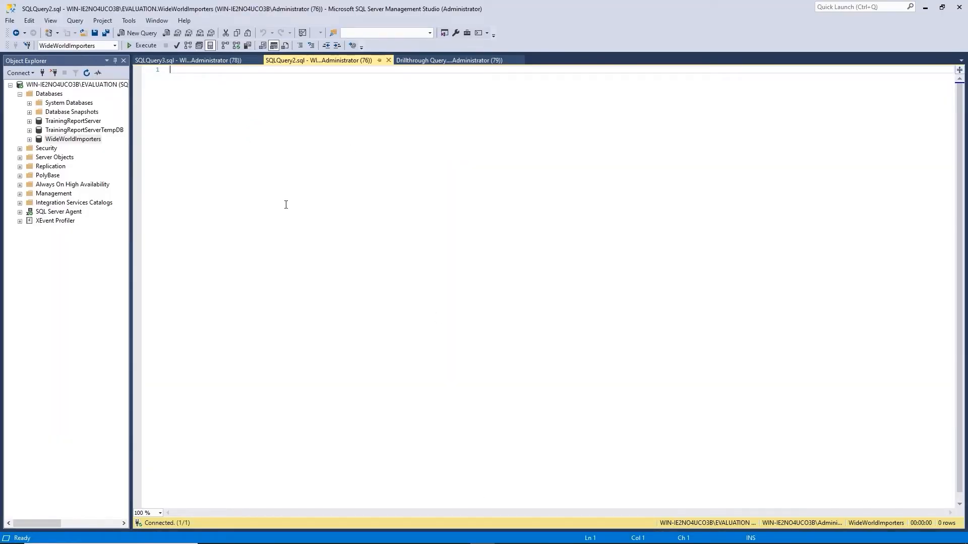
# Paste and run the MainQuery SQL in SQLQuery2, then save it as Main Query
pyautogui.hotkey('ctrl', 'v')
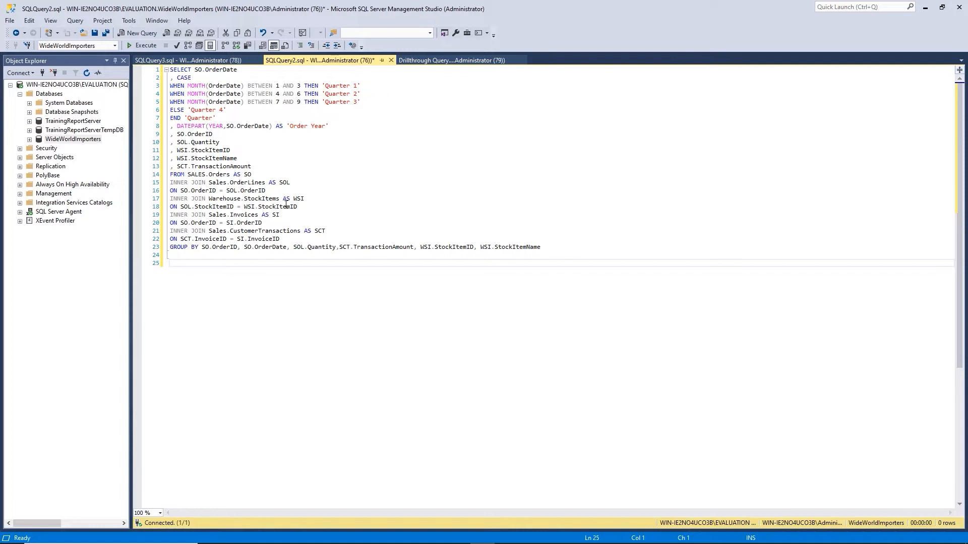
pyautogui.press('F5')
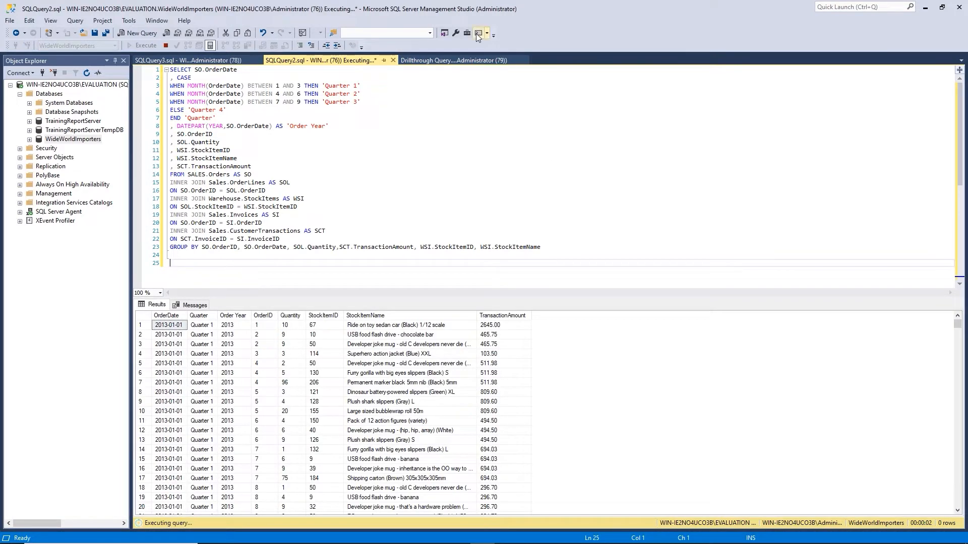
pyautogui.rightClick(340, 59)
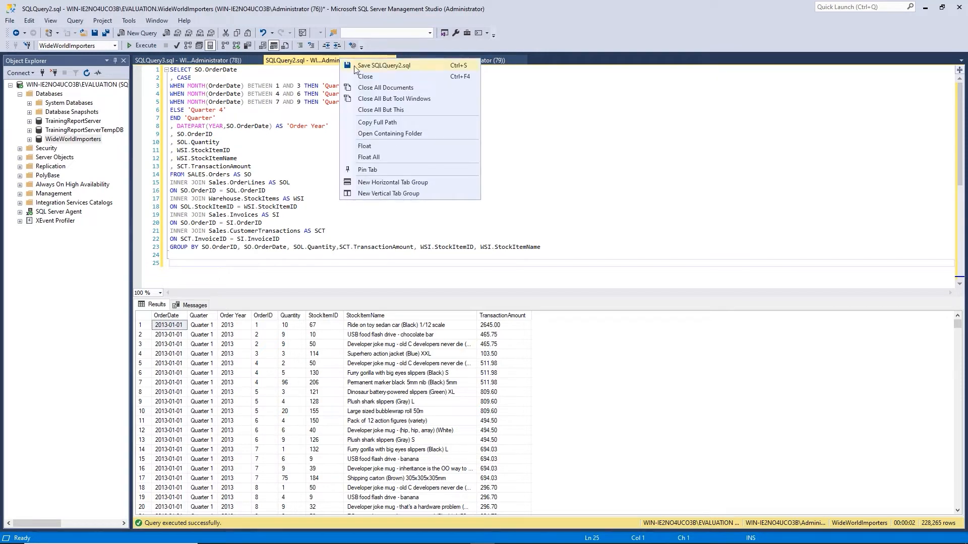
pyautogui.click(371, 65)
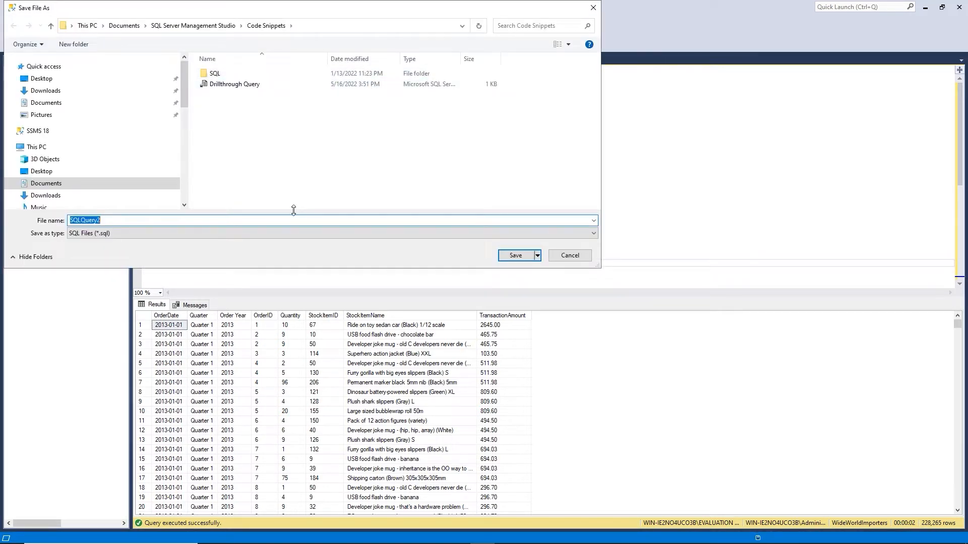
pyautogui.write('Main Query')
pyautogui.press('Return')
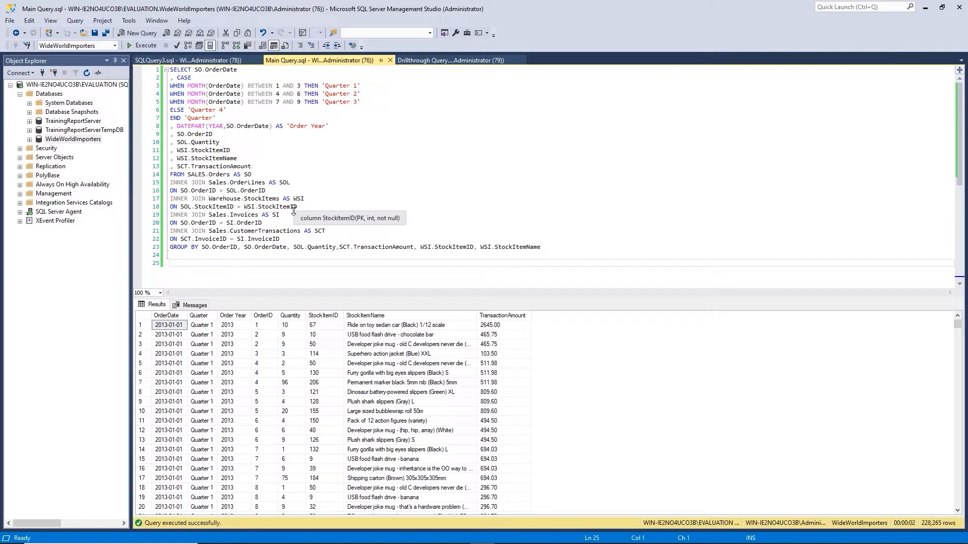
pyautogui.hotkey('alt', 'Tab')
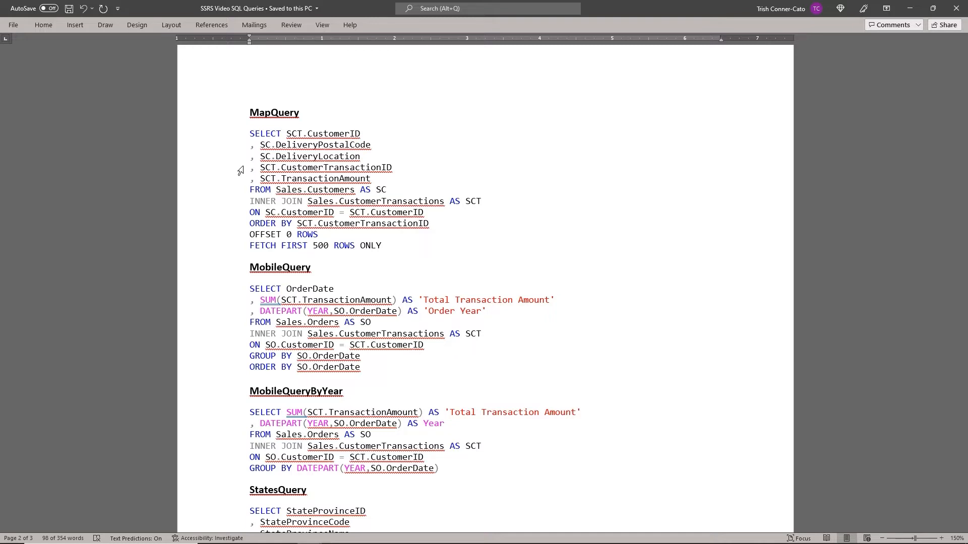
# Switch from Word back to Management Studio
pyautogui.hotkey('alt', 'Tab')
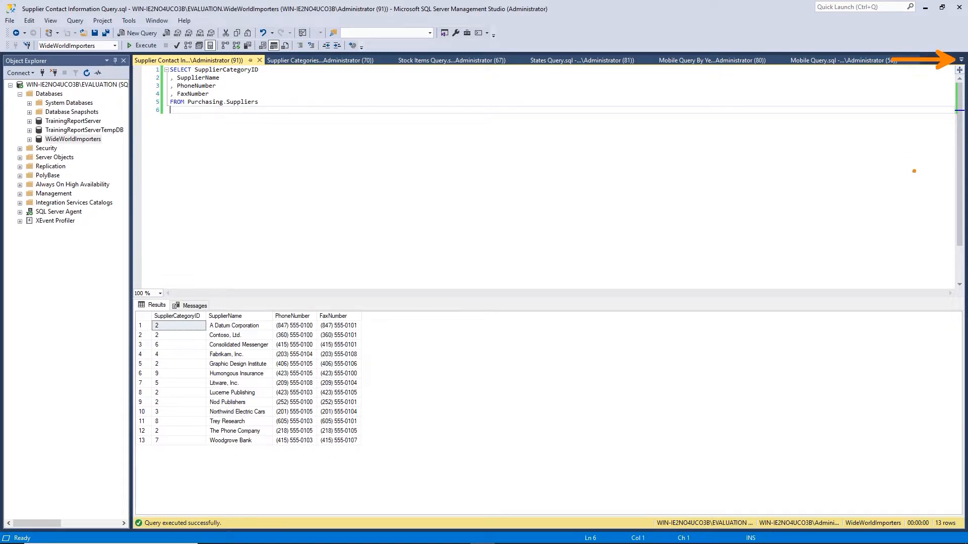
pyautogui.click(962, 60)
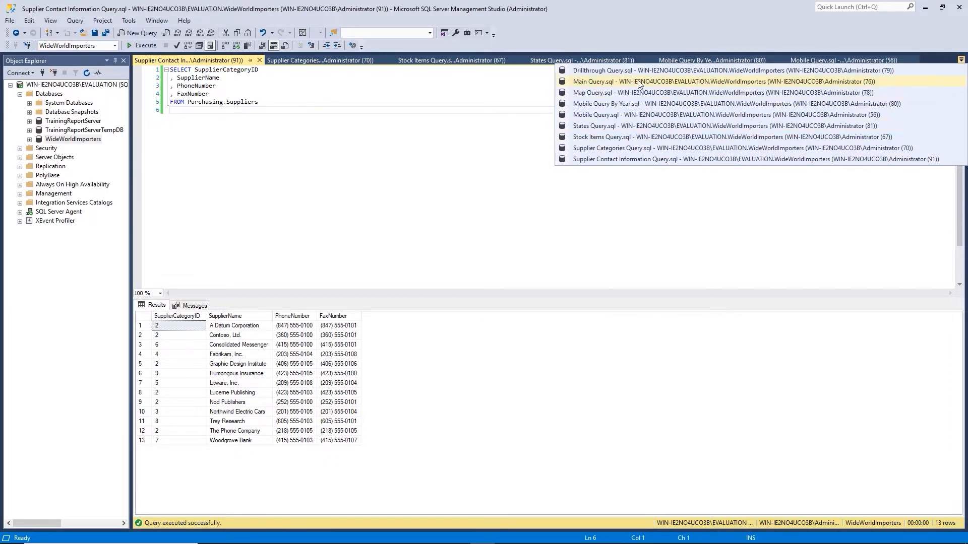
pyautogui.click(632, 227)
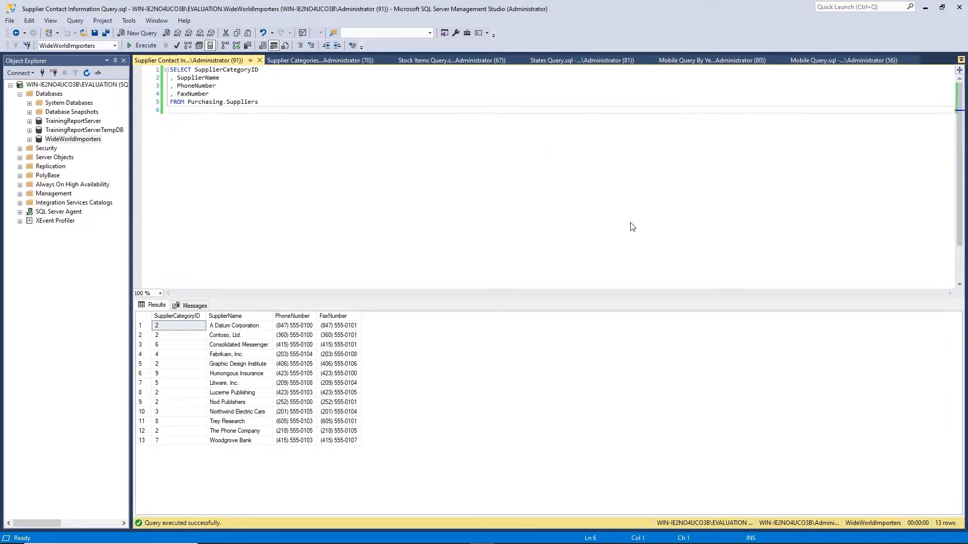
pyautogui.click(325, 61)
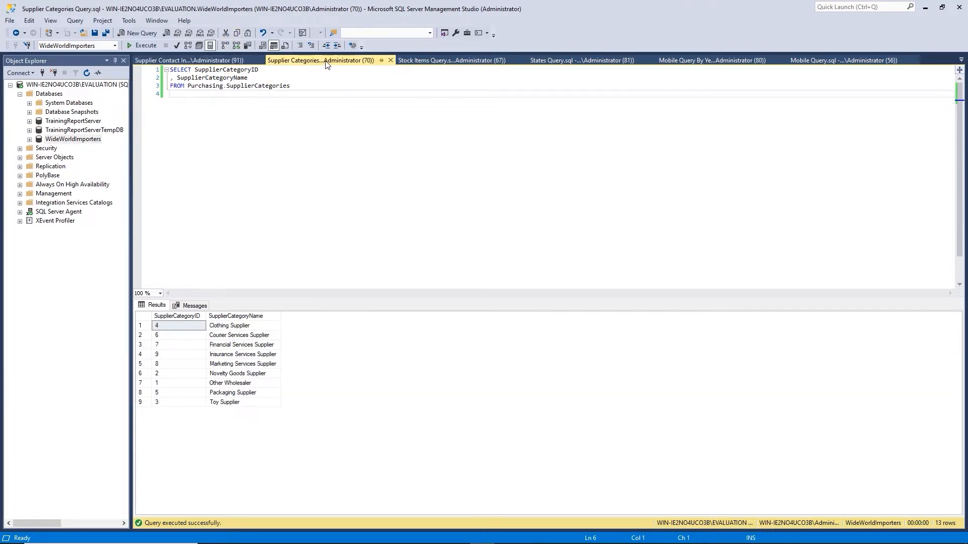
pyautogui.click(444, 60)
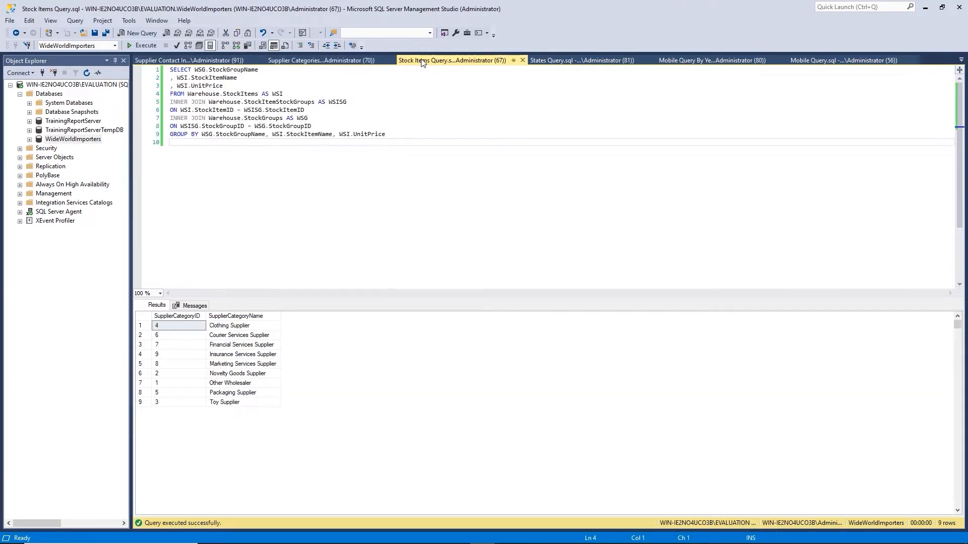
pyautogui.click(207, 61)
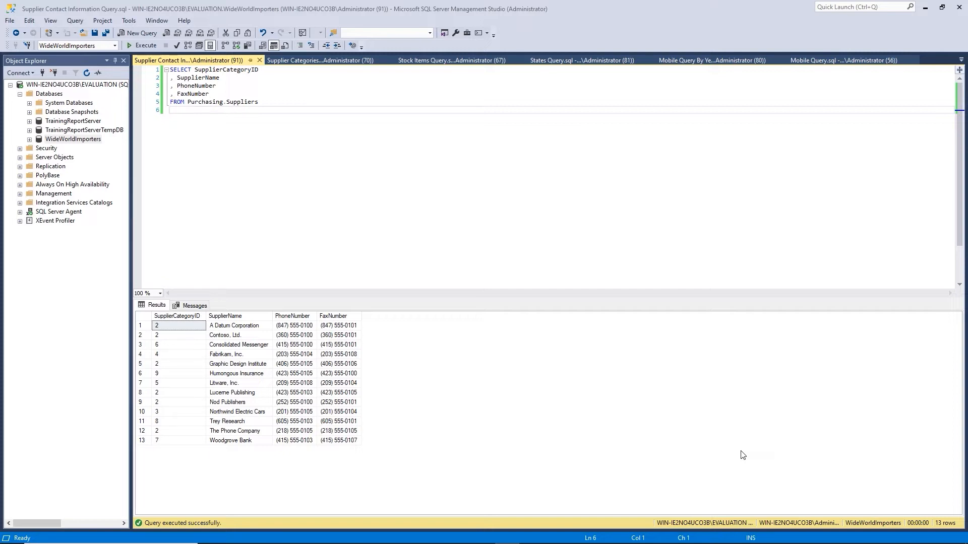
pyautogui.moveTo(153, 542)
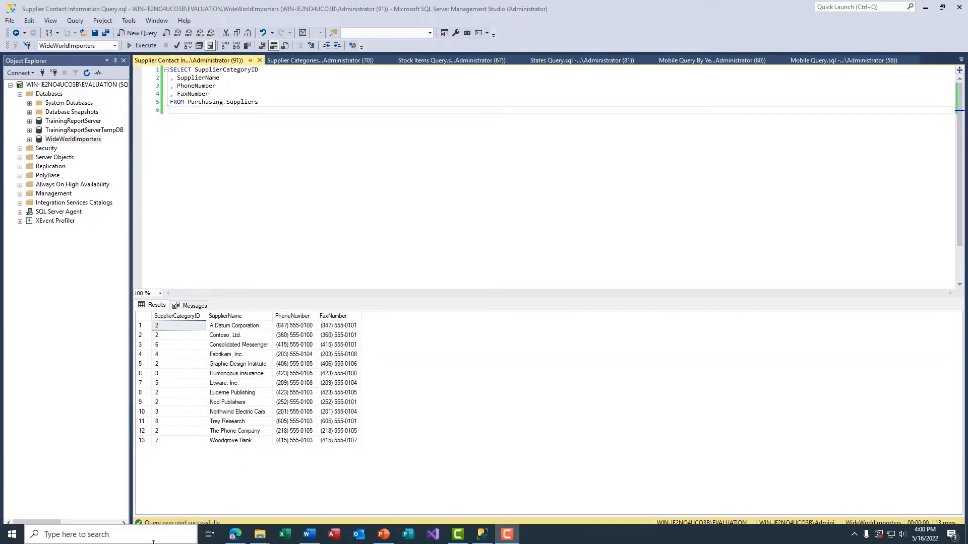
# Launch Report Server Configuration Manager, connect to the SSRS instance and maximize it
pyautogui.click(105, 533)
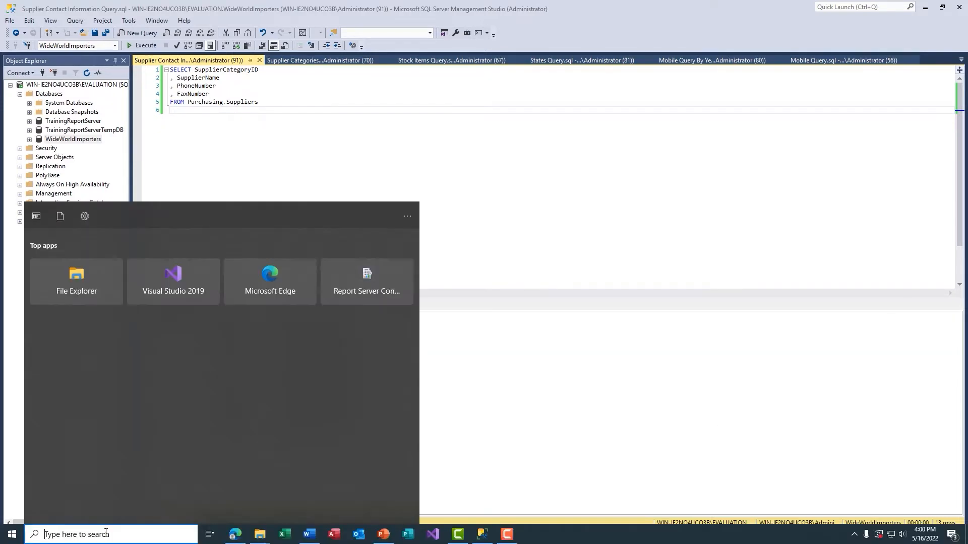
pyautogui.write('repor')
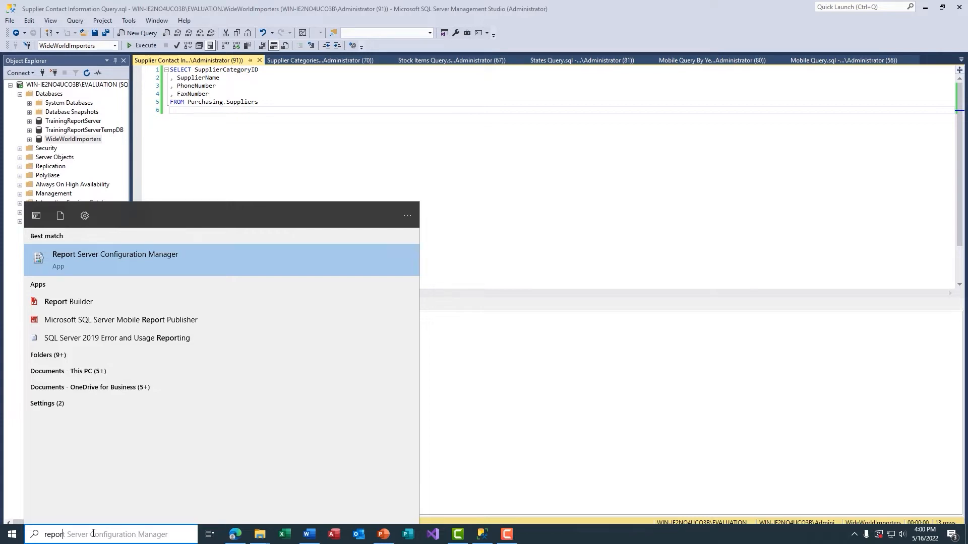
pyautogui.press('Return')
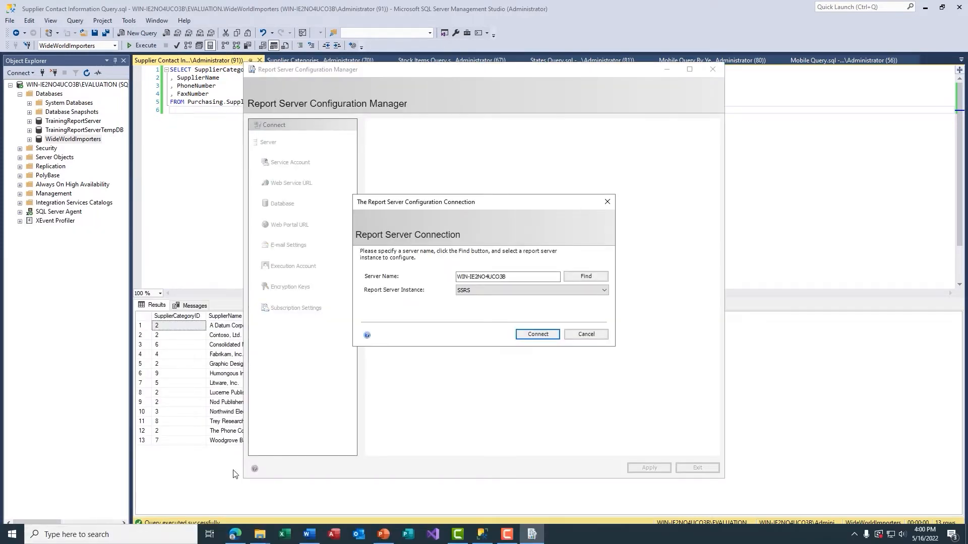
pyautogui.click(538, 334)
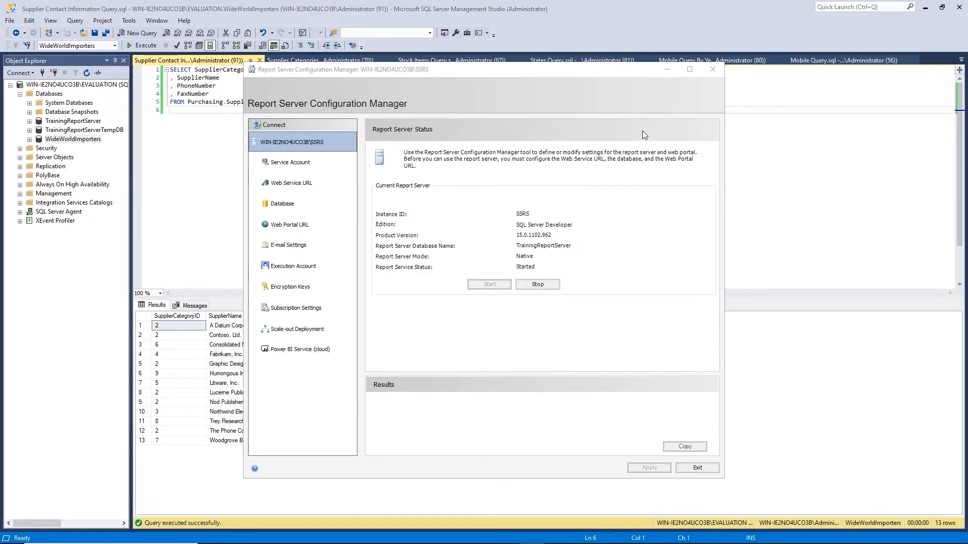
pyautogui.click(689, 70)
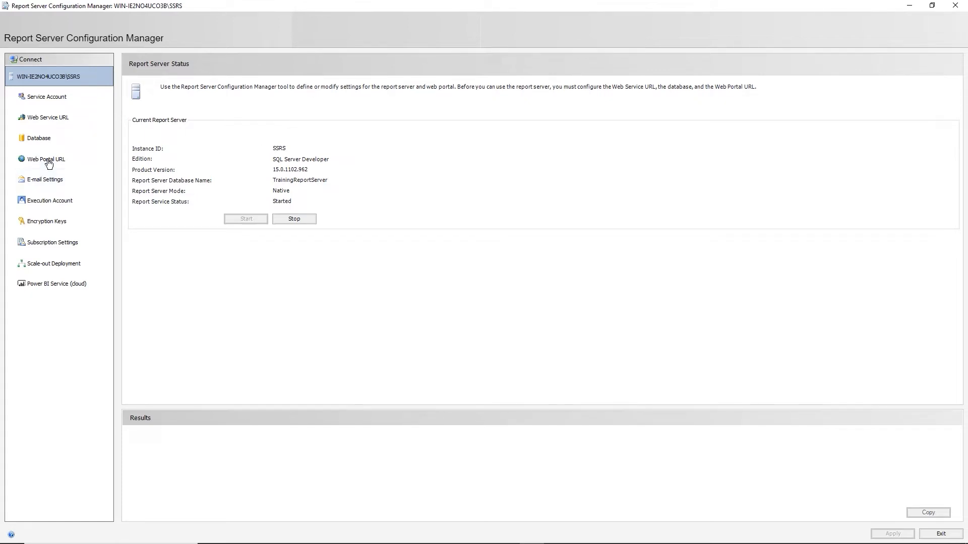
# Check the Web Service and Web Portal URLs and open the TrainingReports portal link
pyautogui.click(48, 124)
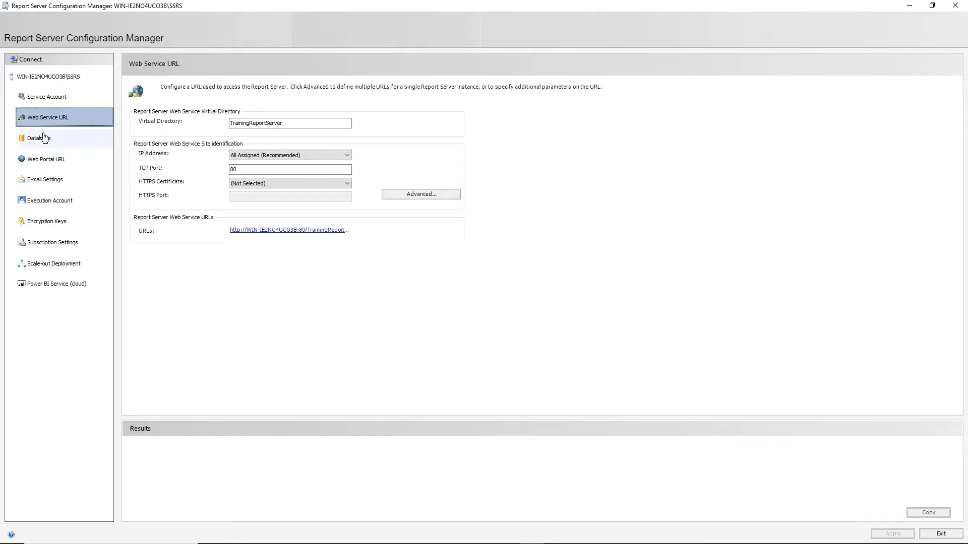
pyautogui.click(48, 164)
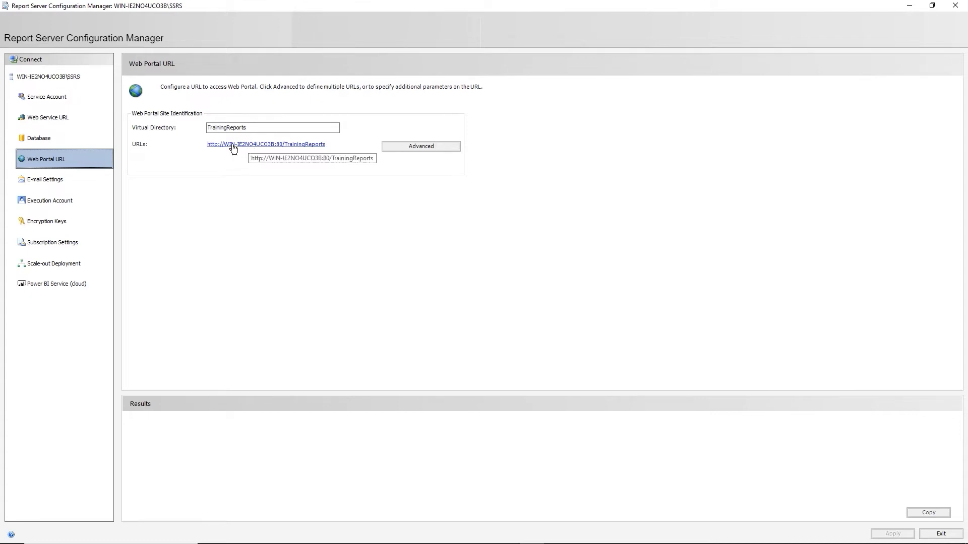
pyautogui.click(261, 146)
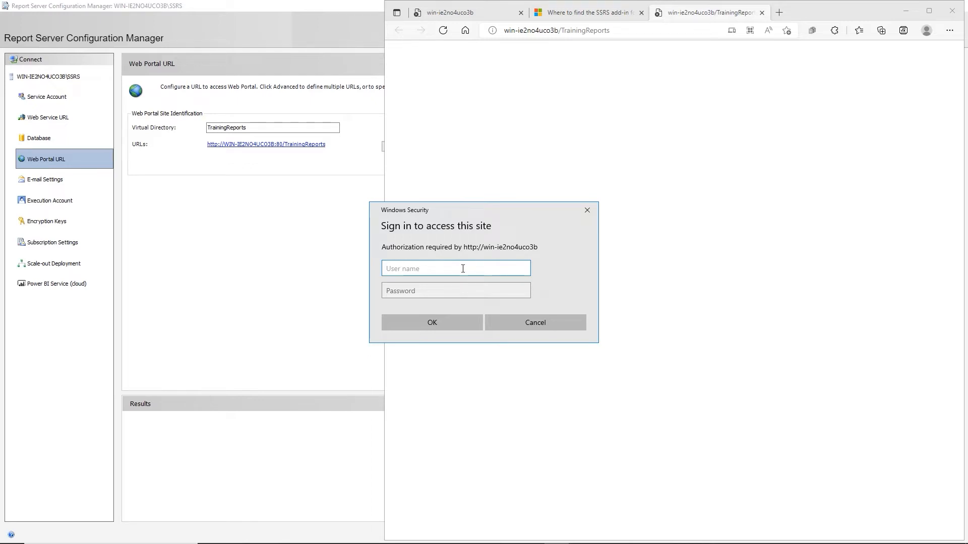
# Sign in to the web portal with the administrator user name and password
pyautogui.write('Administrator')
pyautogui.press('Tab')
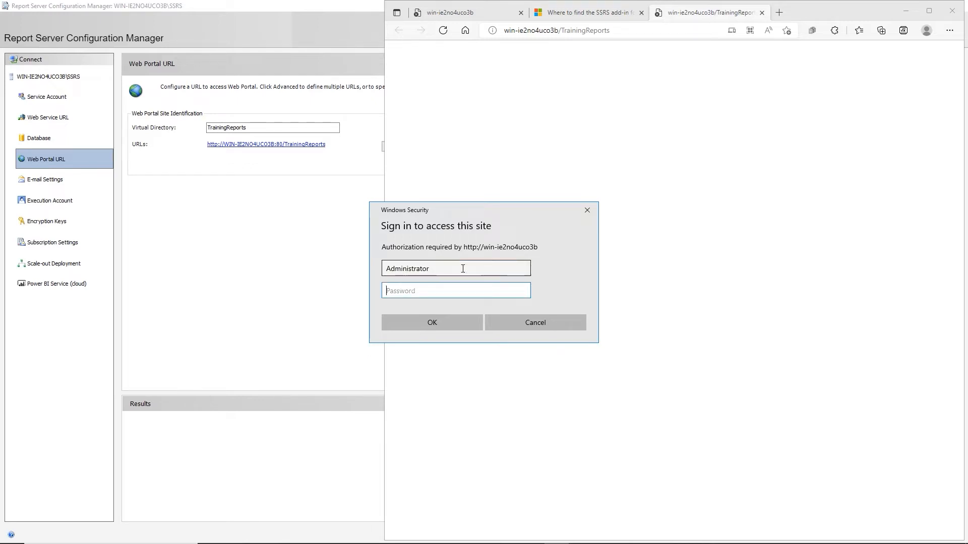
pyautogui.write('•••••••••')
pyautogui.press('Return')
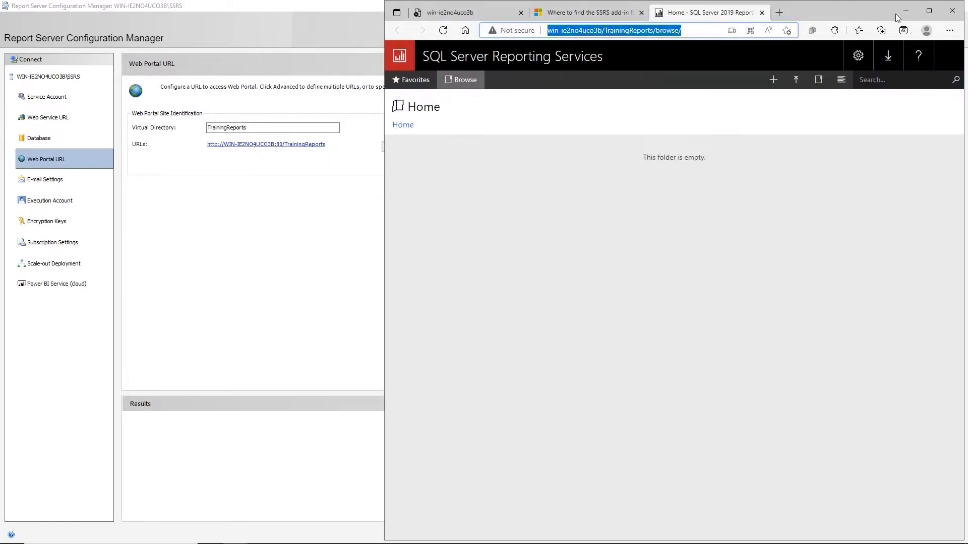
# Maximize the browser and close the SSRS add-in help and broken report server tabs
pyautogui.click(929, 10)
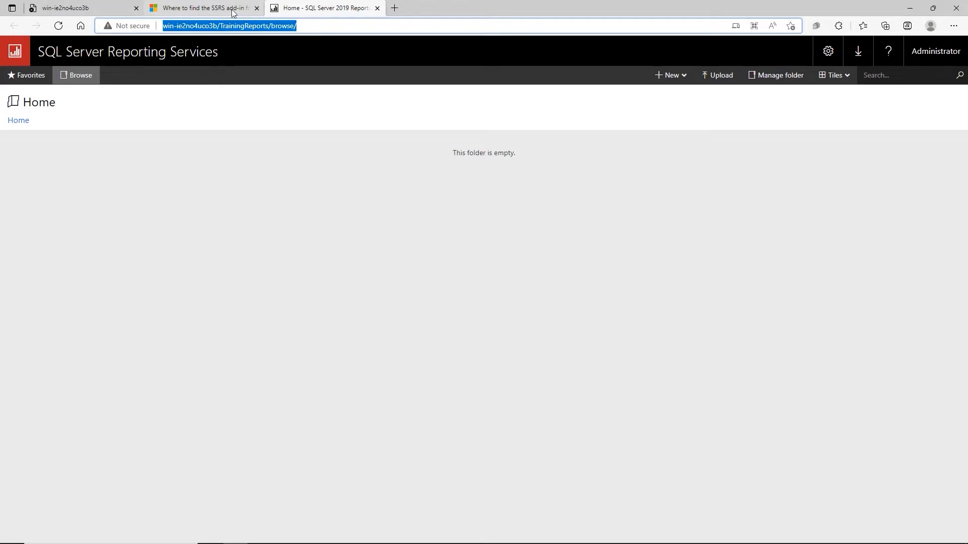
pyautogui.click(256, 8)
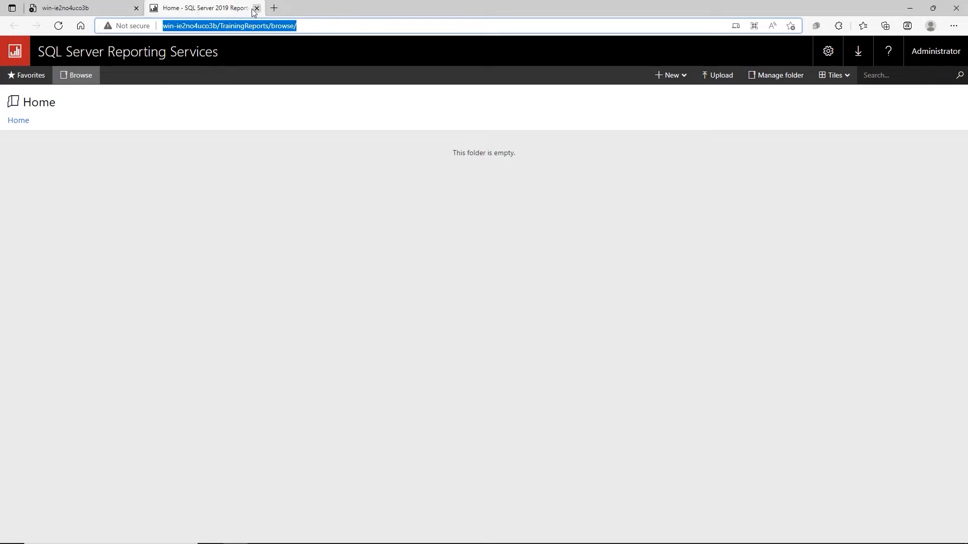
pyautogui.click(76, 10)
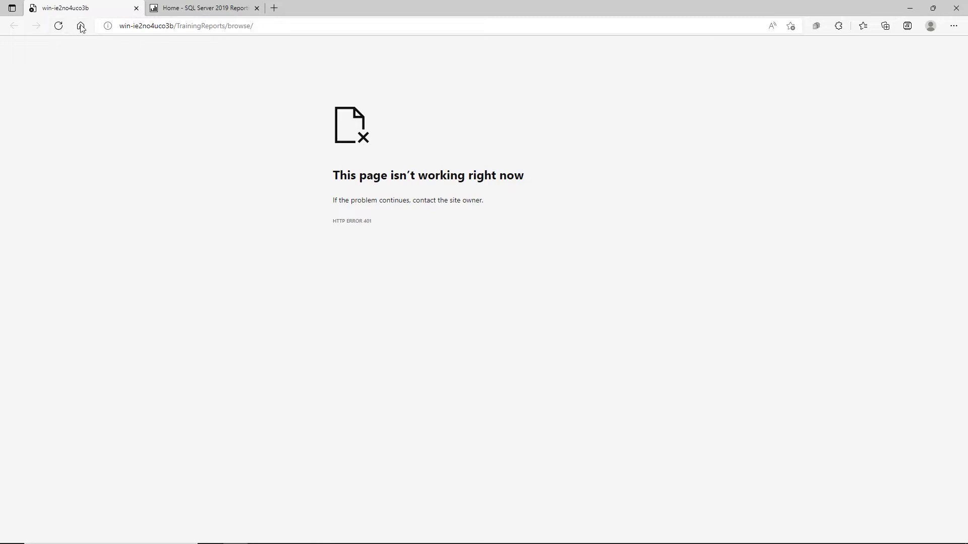
pyautogui.click(136, 8)
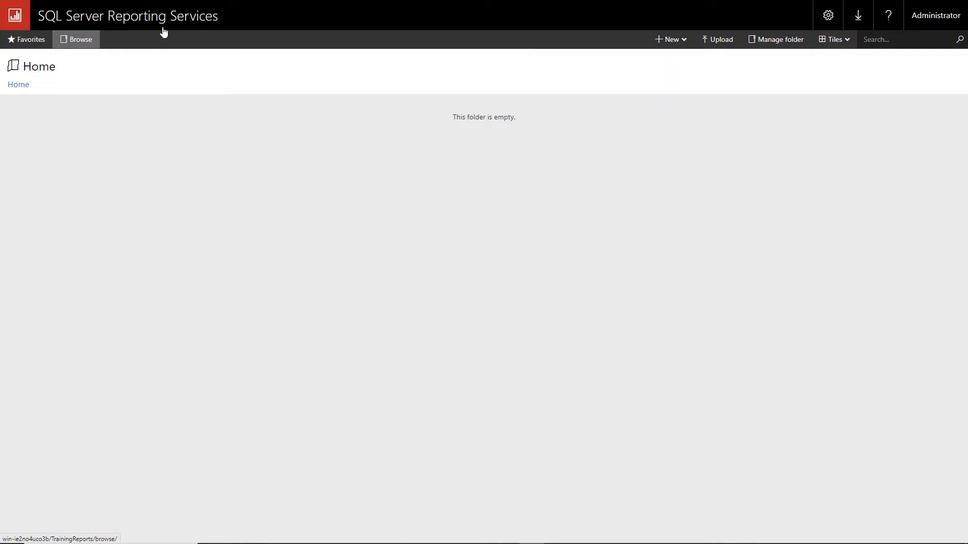
pyautogui.click(31, 40)
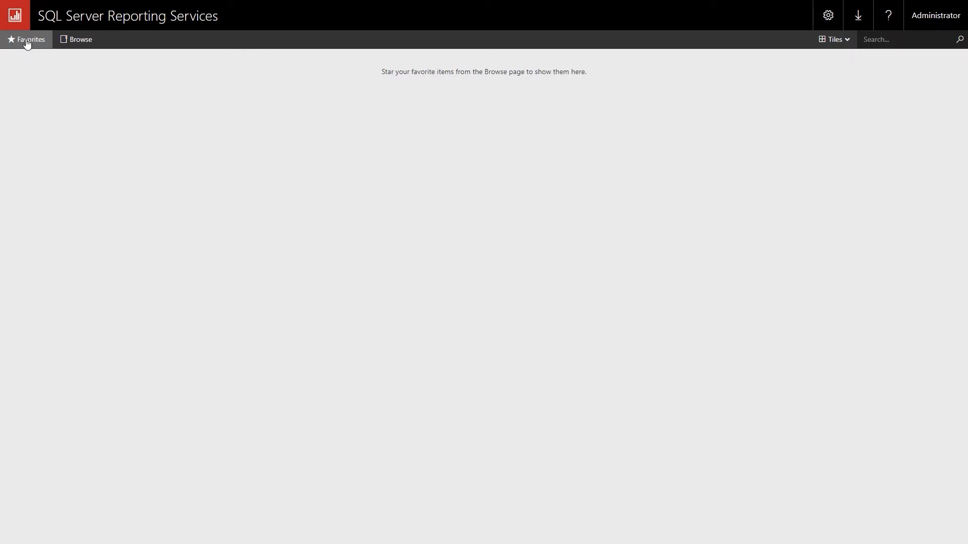
pyautogui.click(78, 45)
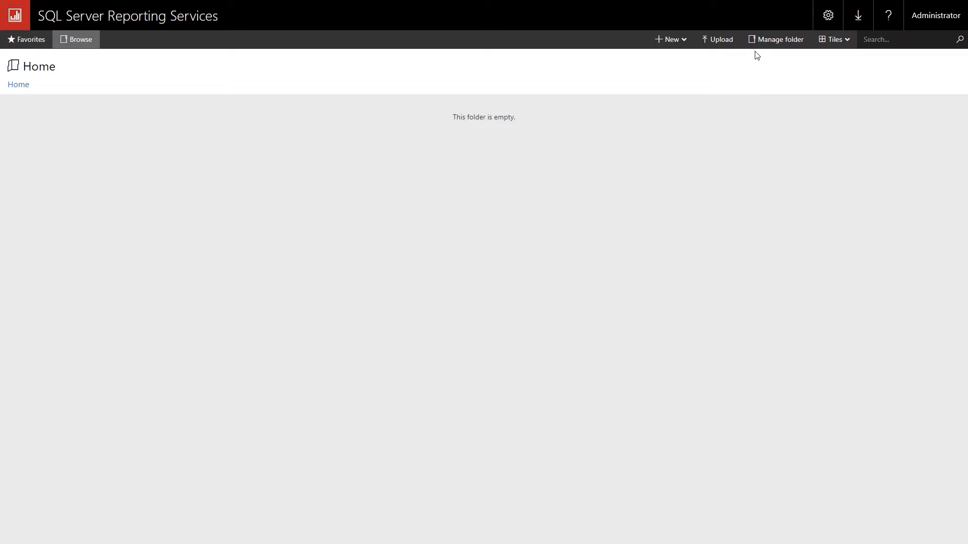
# Add a new folder named 'SSRS Video Course' in Home and open it
pyautogui.click(672, 43)
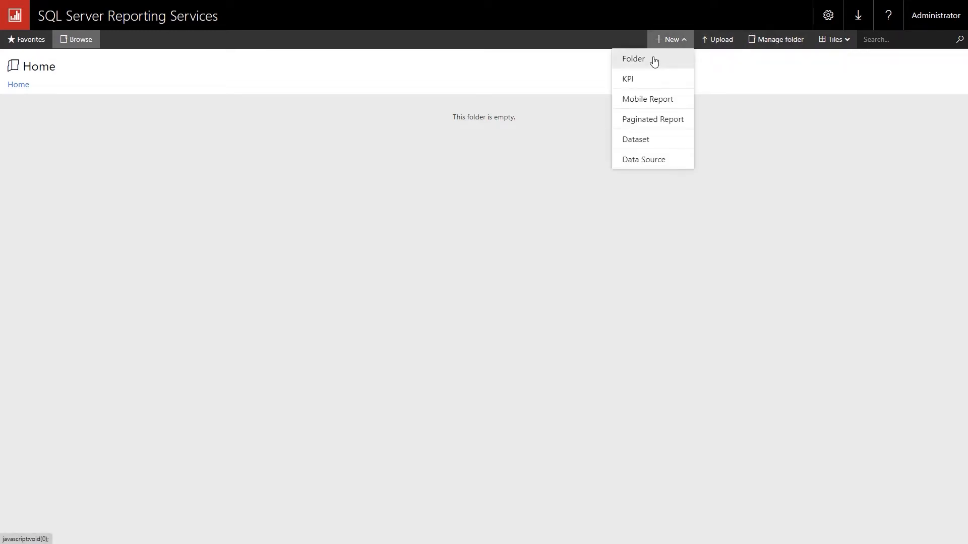
pyautogui.click(654, 61)
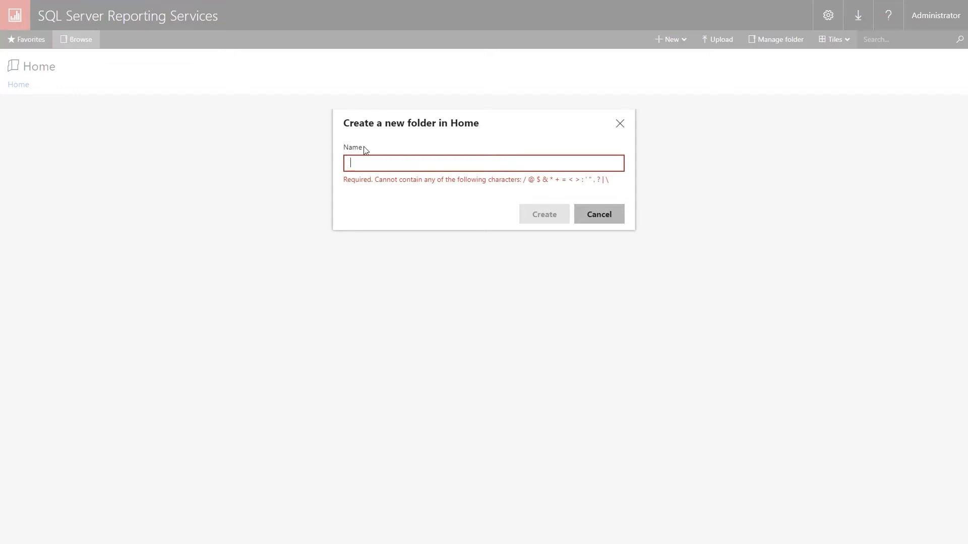
pyautogui.write('SSR')
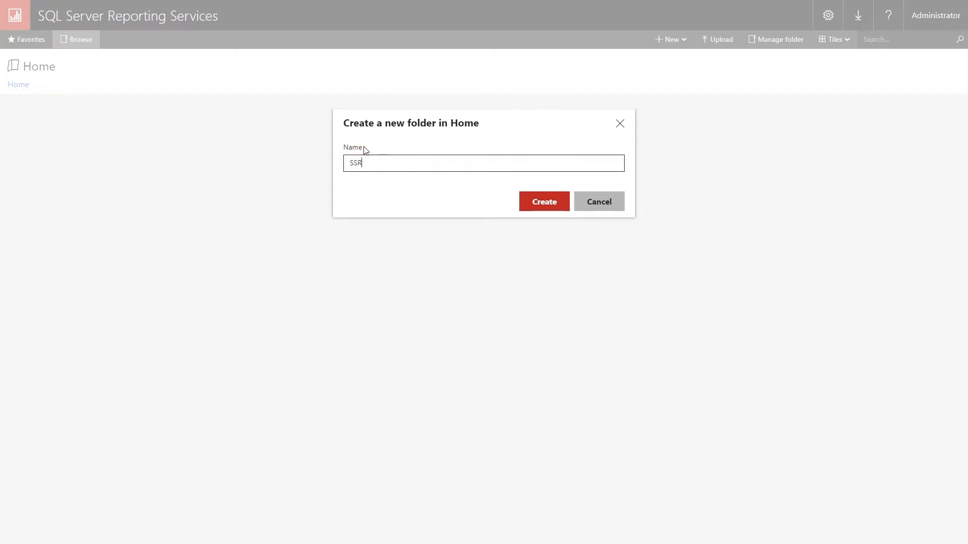
pyautogui.write('S Video Course')
pyautogui.click(530, 201)
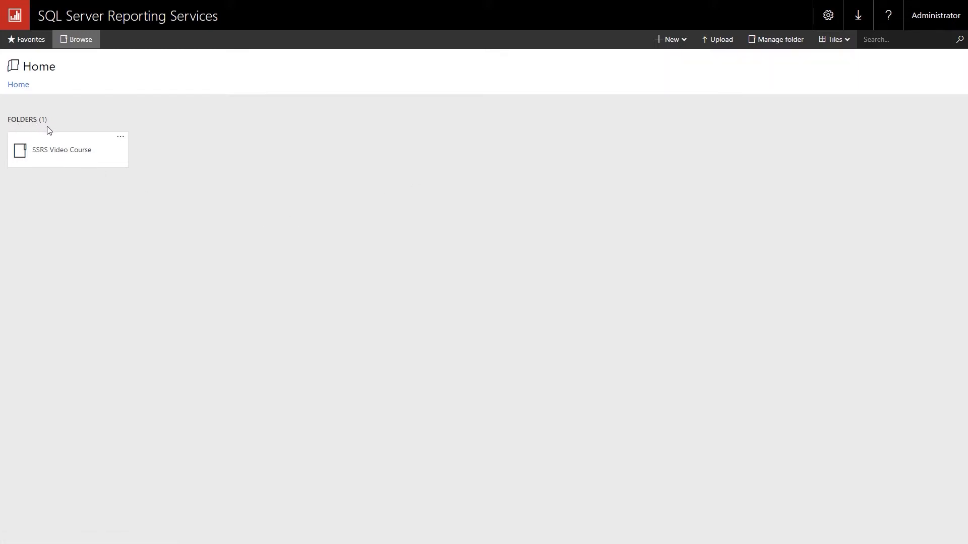
pyautogui.click(64, 157)
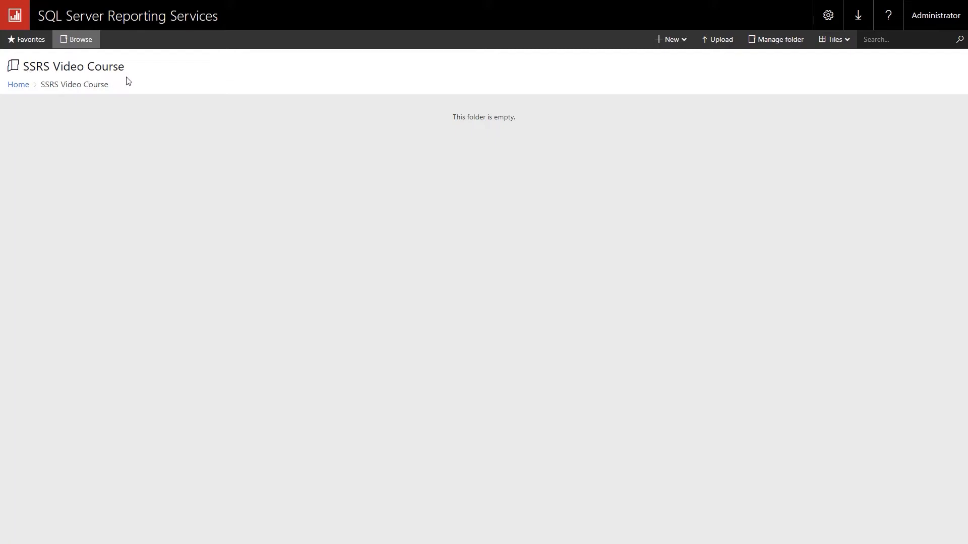
# Go back through Home into SSRS Video Course and start a new data source there
pyautogui.click(21, 88)
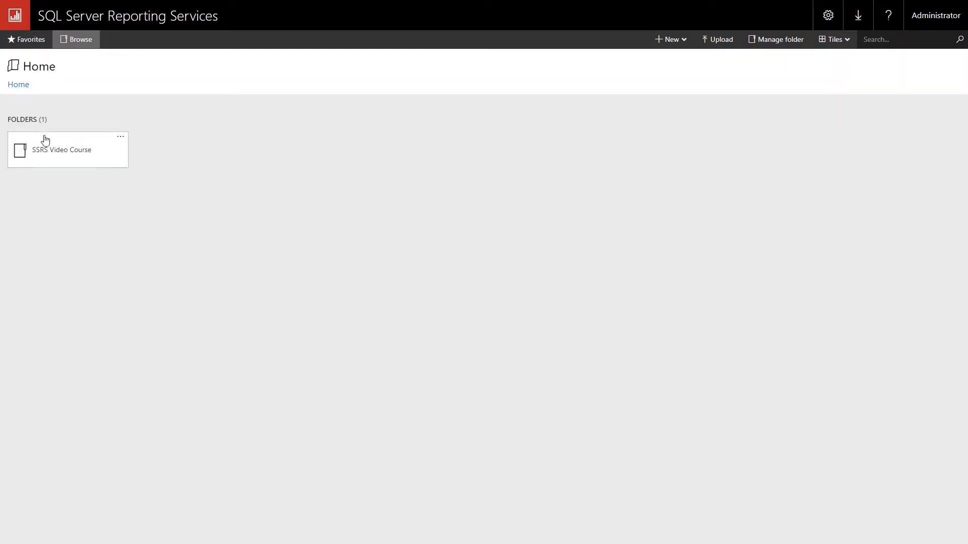
pyautogui.click(58, 156)
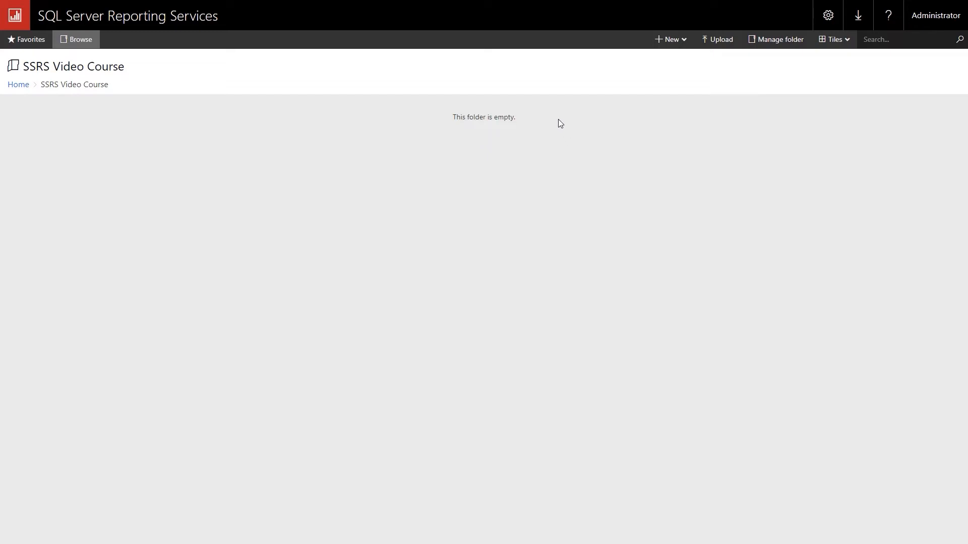
pyautogui.click(677, 43)
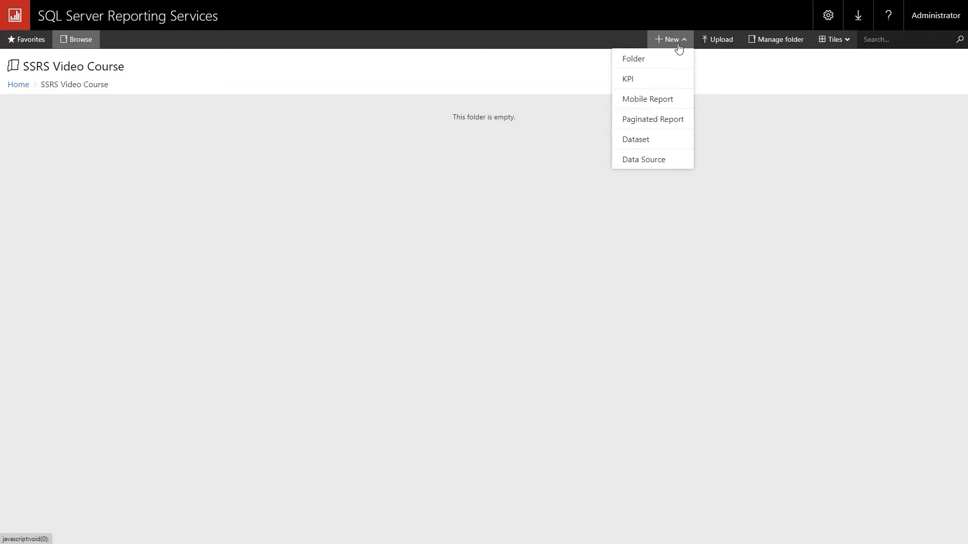
pyautogui.click(643, 160)
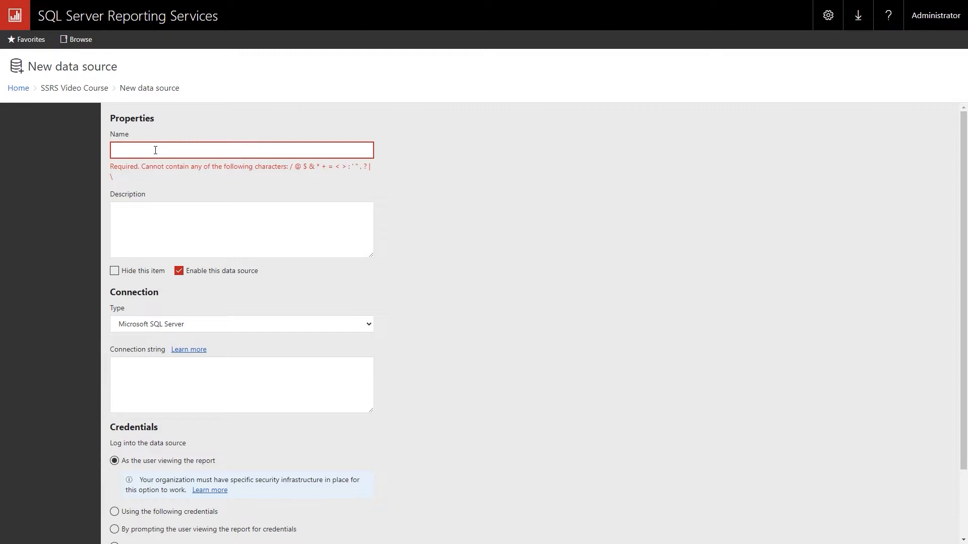
# Name the data source SharedSalesInformation with a description about Wide World Importers sales information
pyautogui.write('S')
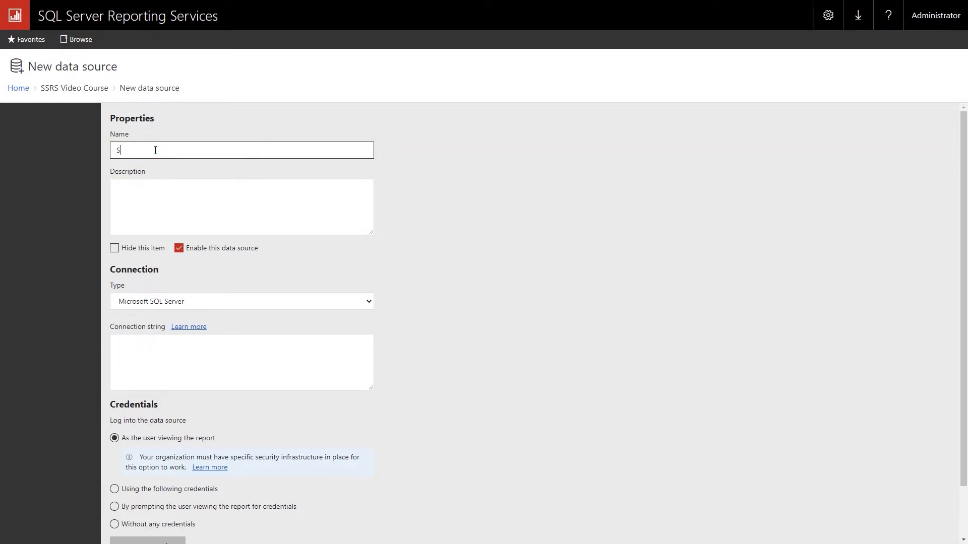
pyautogui.write('haredSalesInformation')
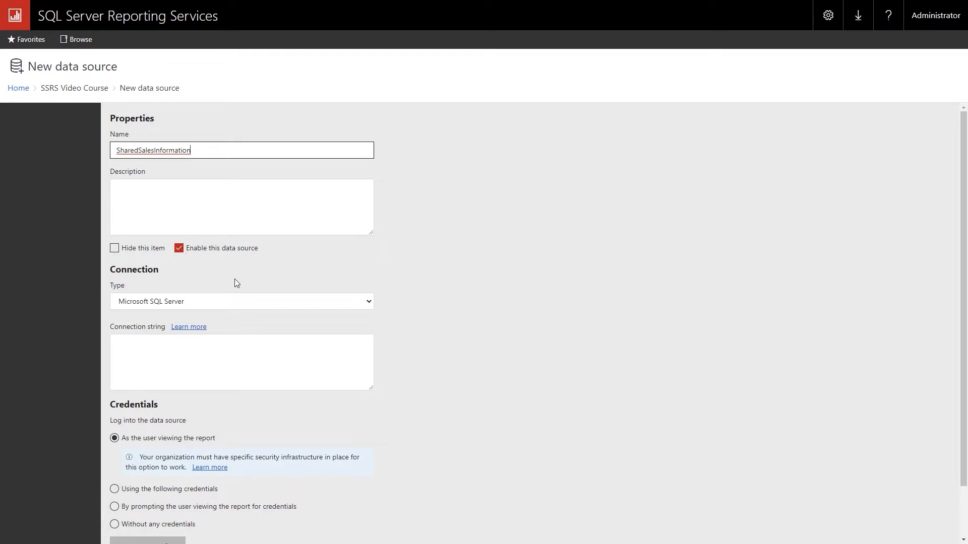
pyautogui.click(121, 195)
pyautogui.write('Cr')
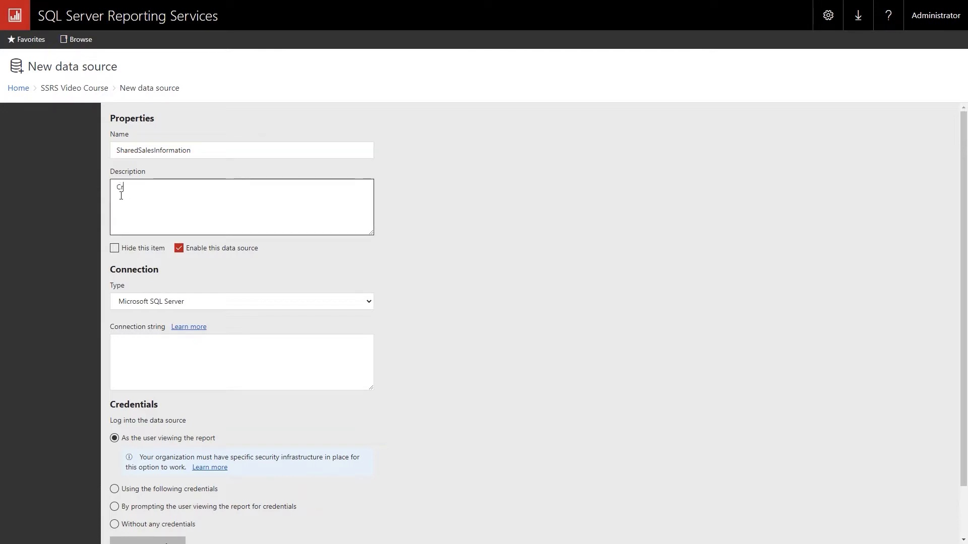
pyautogui.write('eated for the SSRS Video ')
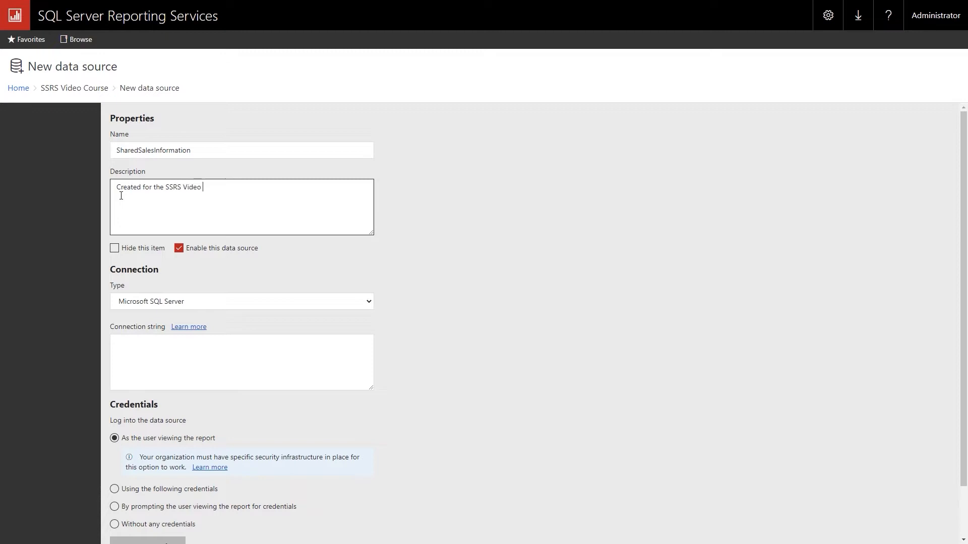
pyautogui.write('Course.  Sales Information from Wide World ')
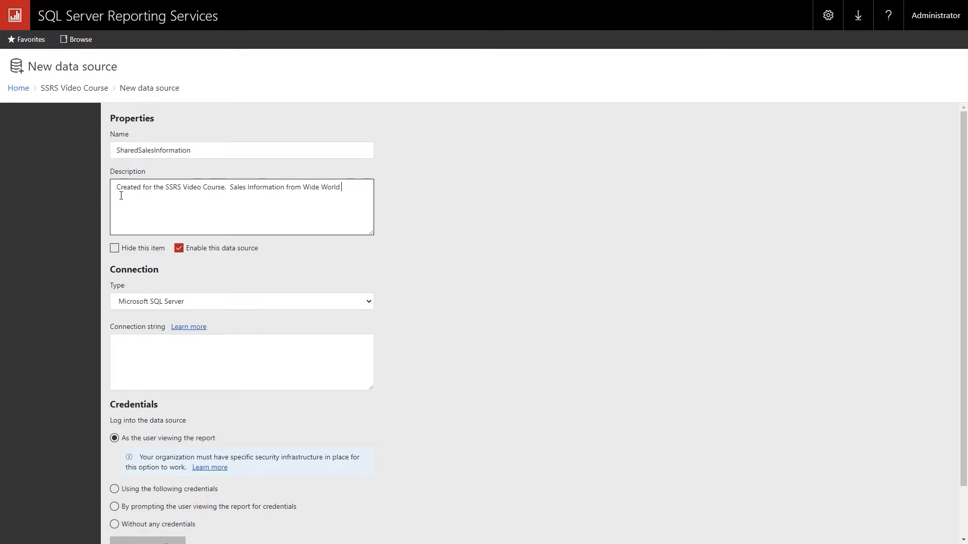
pyautogui.write('Importers Database')
# Keep Microsoft SQL Server as the type and begin the connection string with 'Data source='
pyautogui.click(368, 302)
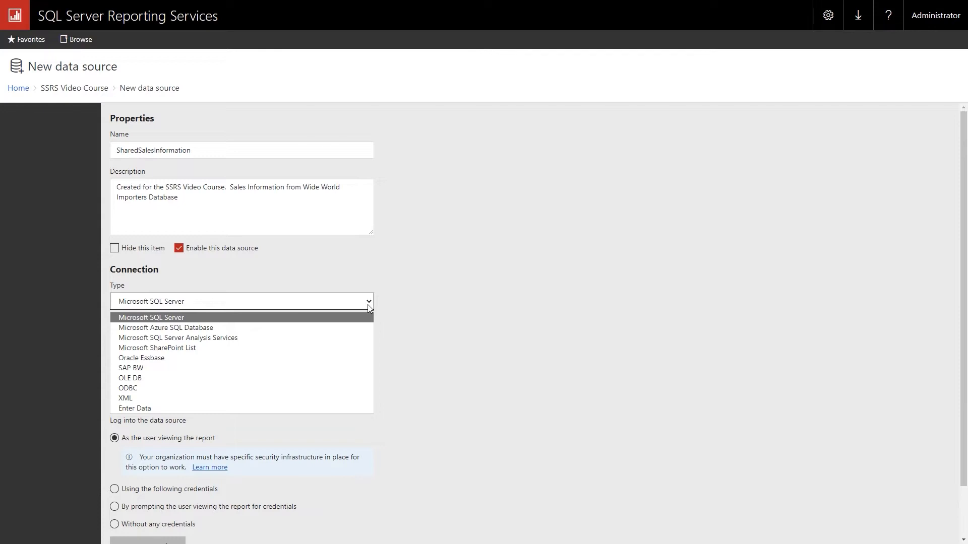
pyautogui.click(367, 304)
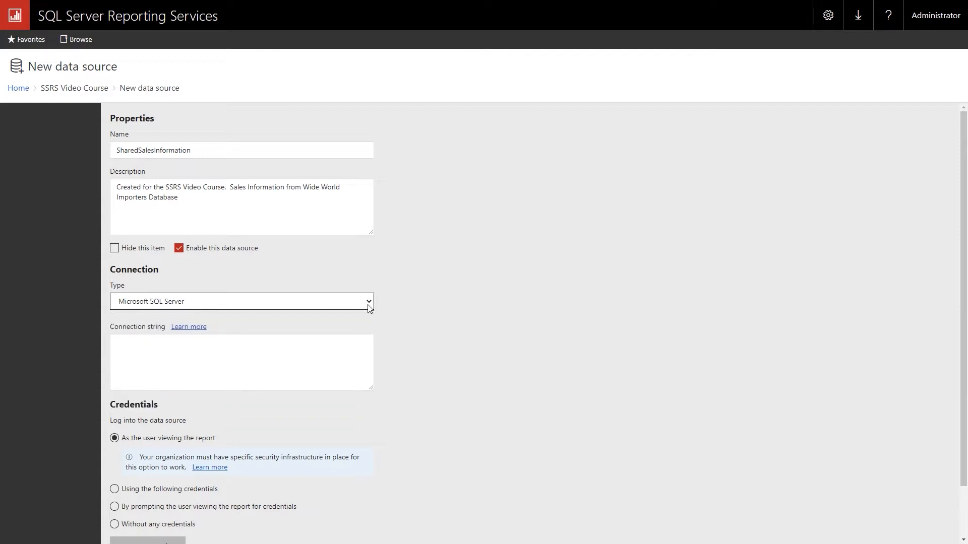
pyautogui.click(214, 342)
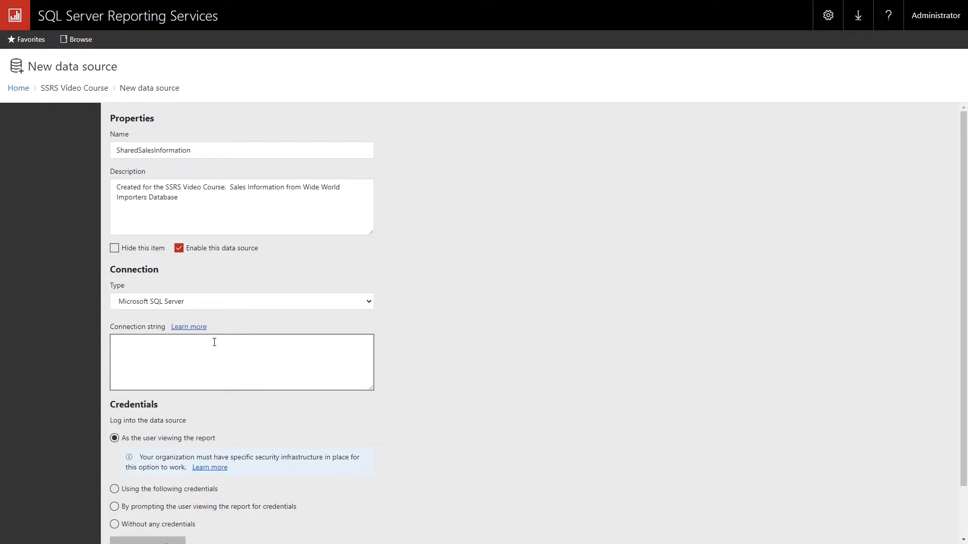
pyautogui.write('Data source=')
pyautogui.hotkey('alt', 'Tab')
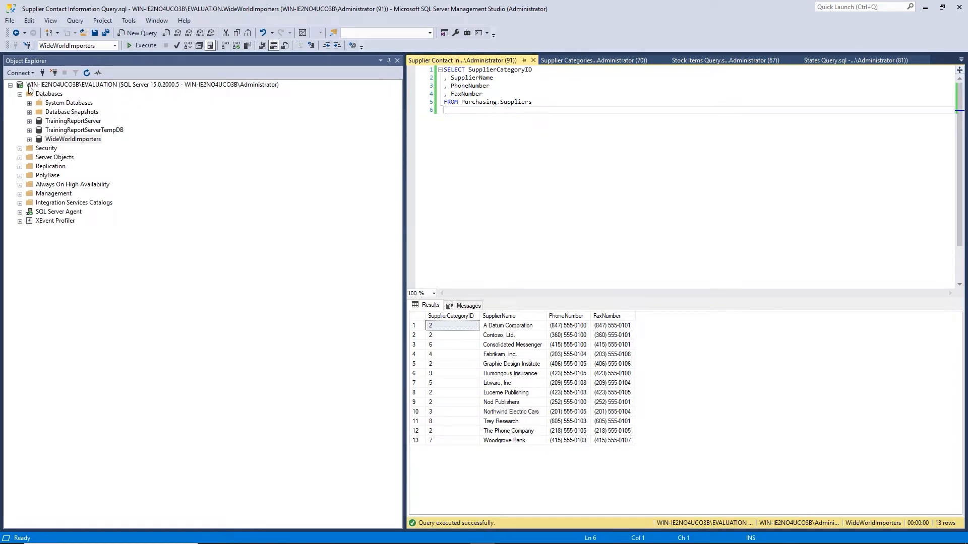
# Read the server instance name from the Object Explorer server node, then minimize SSMS
pyautogui.click(10, 86)
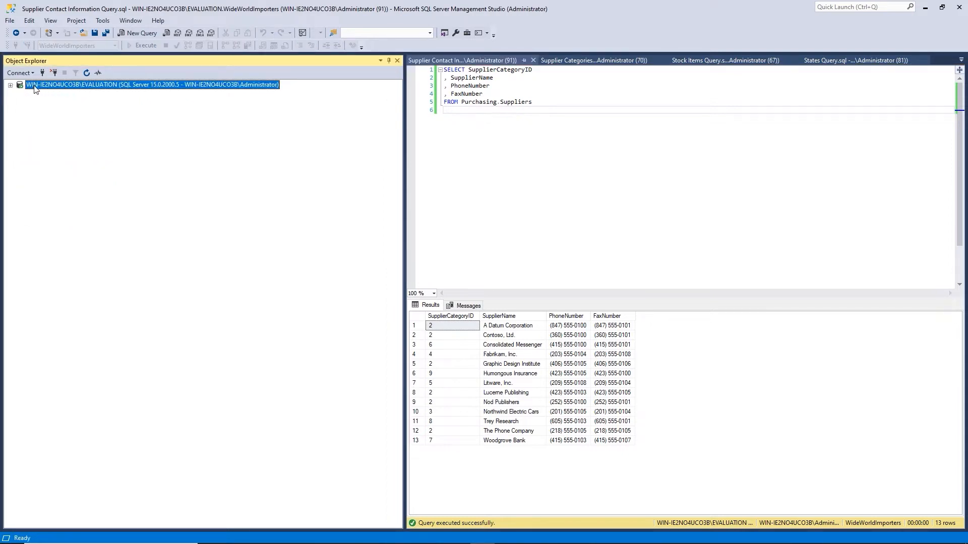
pyautogui.click(10, 86)
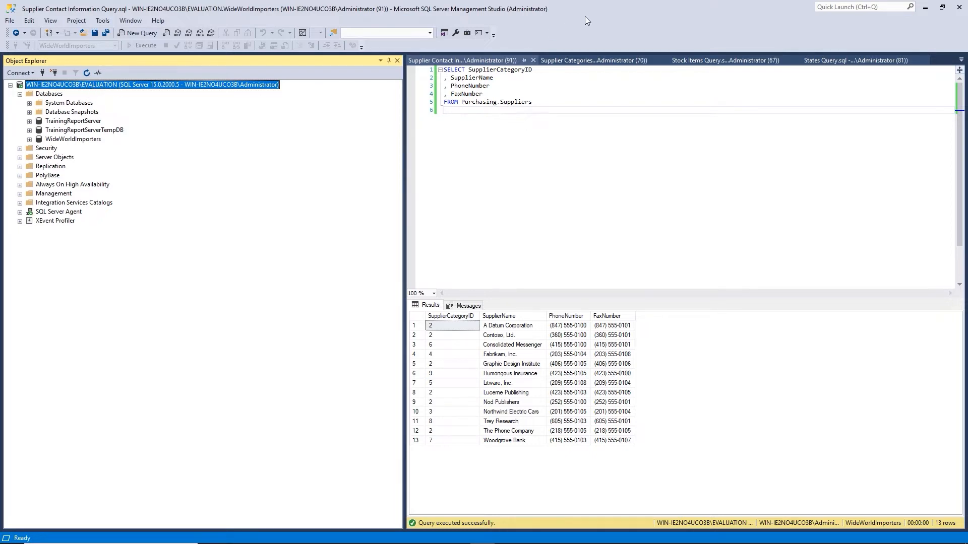
pyautogui.click(927, 8)
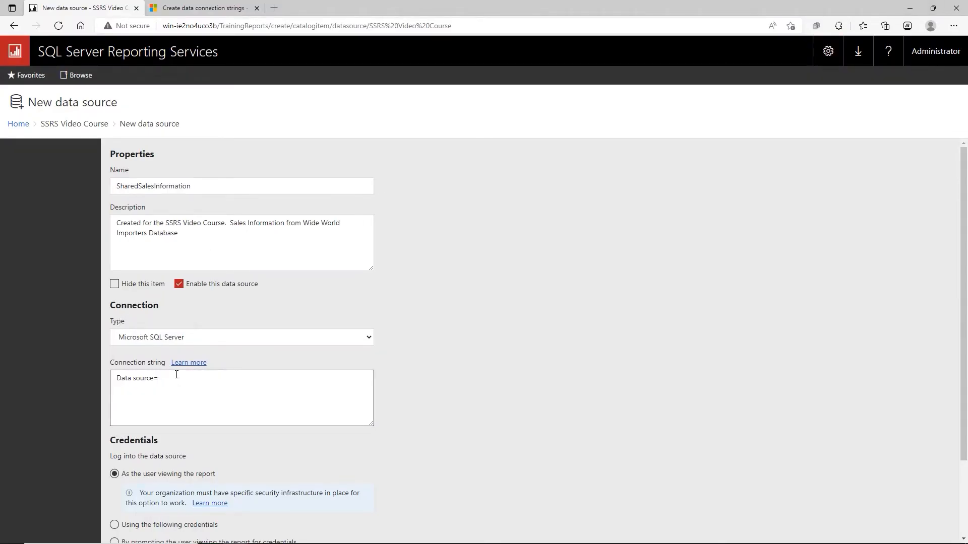
# Complete the connection string with WIN-IE2NORUCO3B\EVALUATION and Initial Catalog = WideWorldImporters
pyautogui.write('WIN-IE2NORUCO3B\\EVALUATION')
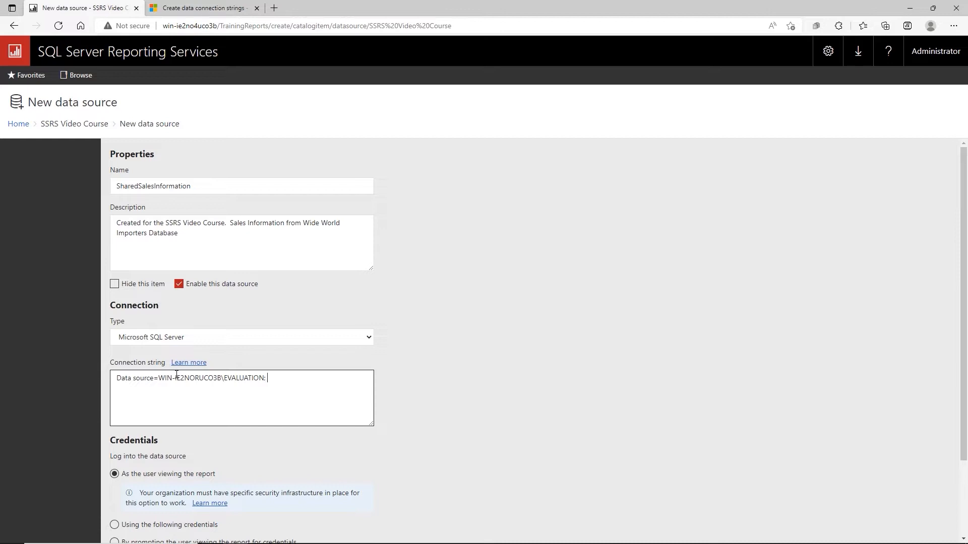
pyautogui.write('Initial Catalog = WideWorldImporters')
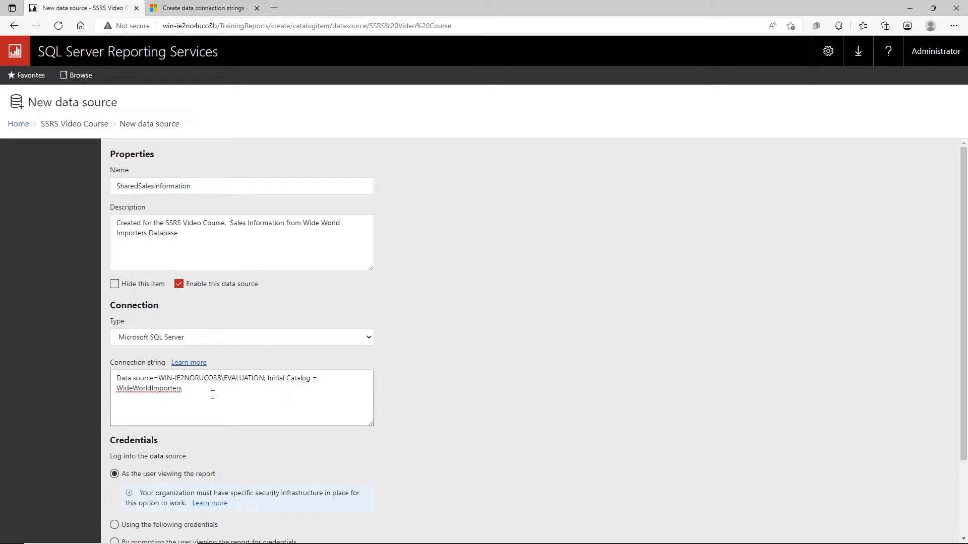
# Store a Windows user name and password for the data source and test the connection successfully
pyautogui.scroll(-1, 212, 393)
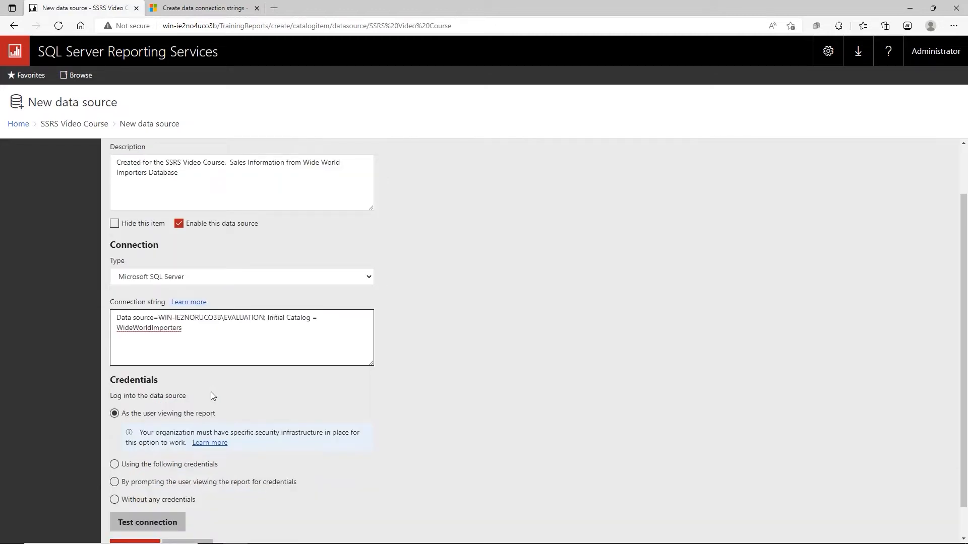
pyautogui.scroll(-1, 210, 393)
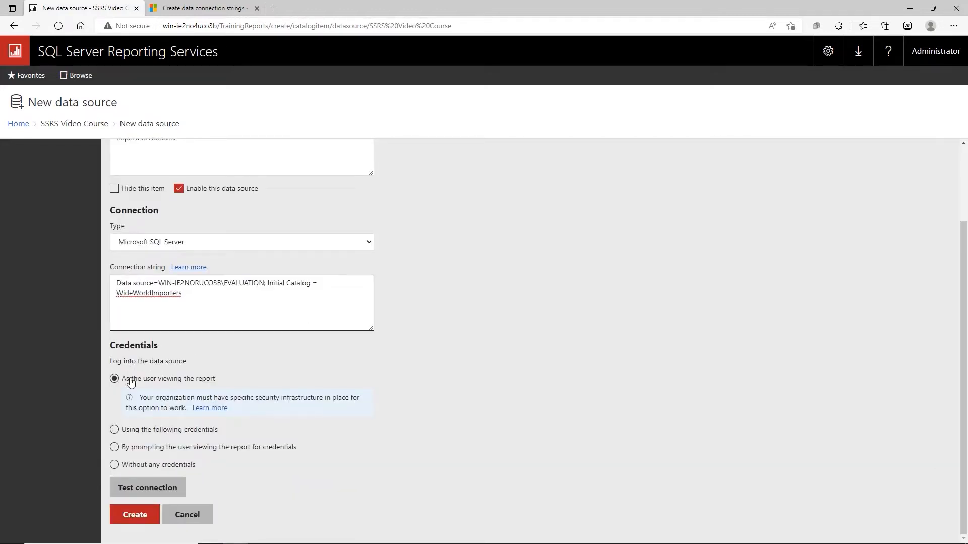
pyautogui.click(114, 430)
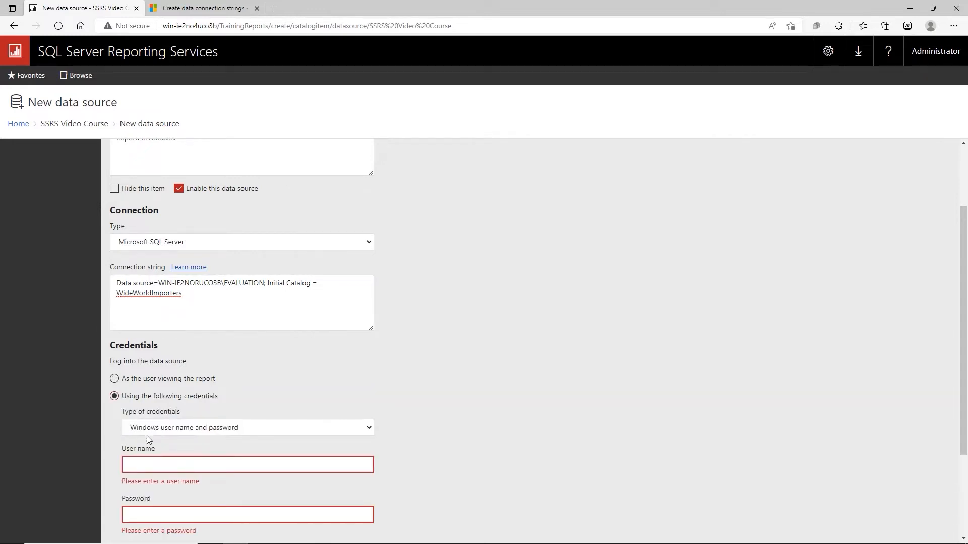
pyautogui.click(368, 429)
pyautogui.click(367, 431)
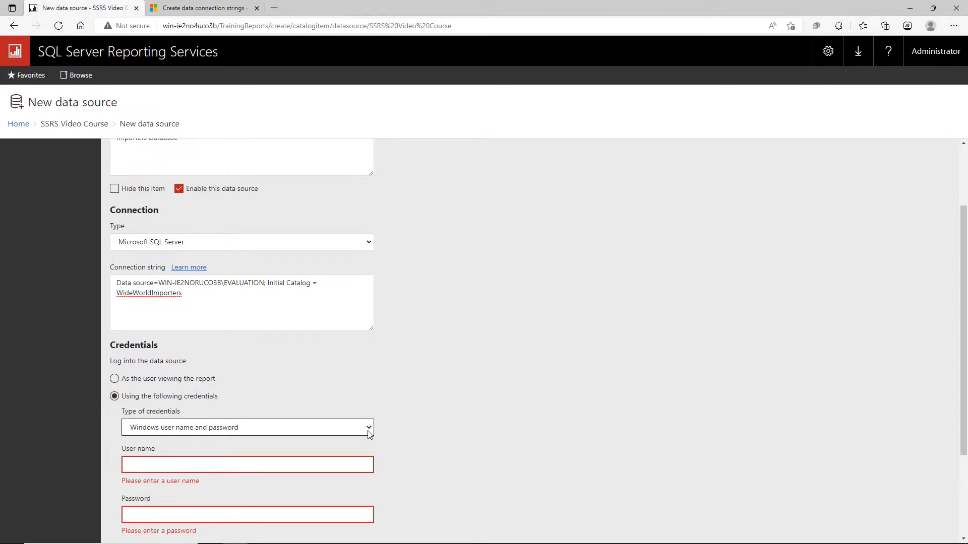
pyautogui.click(155, 462)
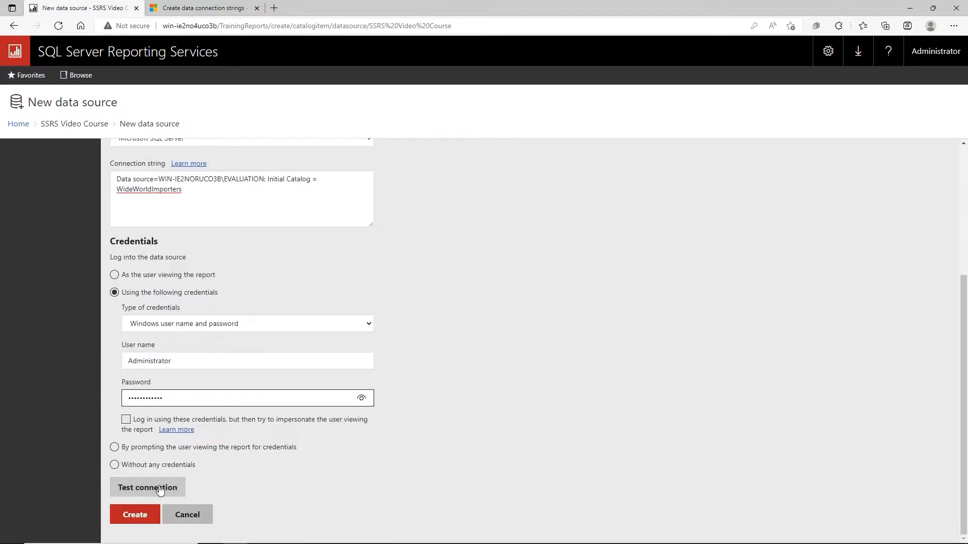
pyautogui.click(143, 493)
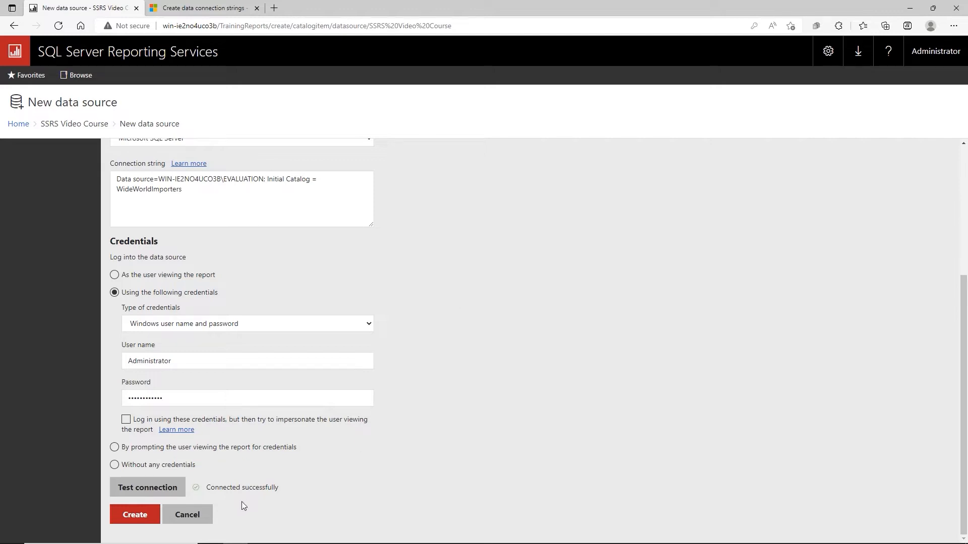
# Create the SharedSalesInformation data source, then start a new dataset that launches Report Builder
pyautogui.click(143, 519)
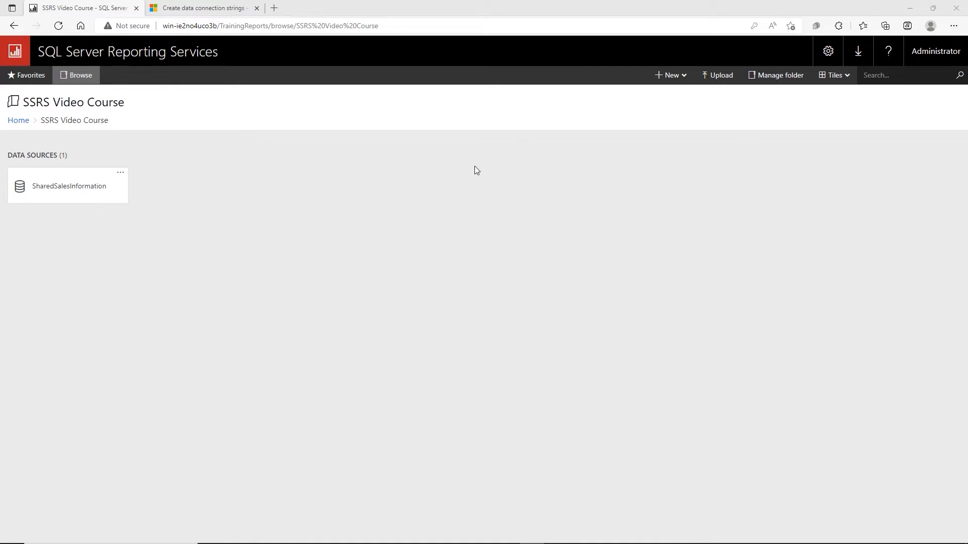
pyautogui.click(660, 81)
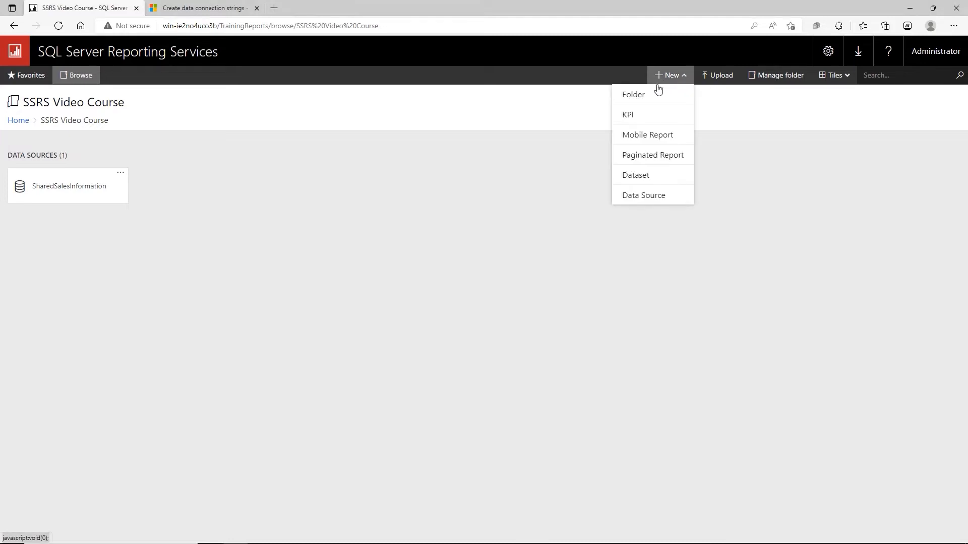
pyautogui.click(643, 177)
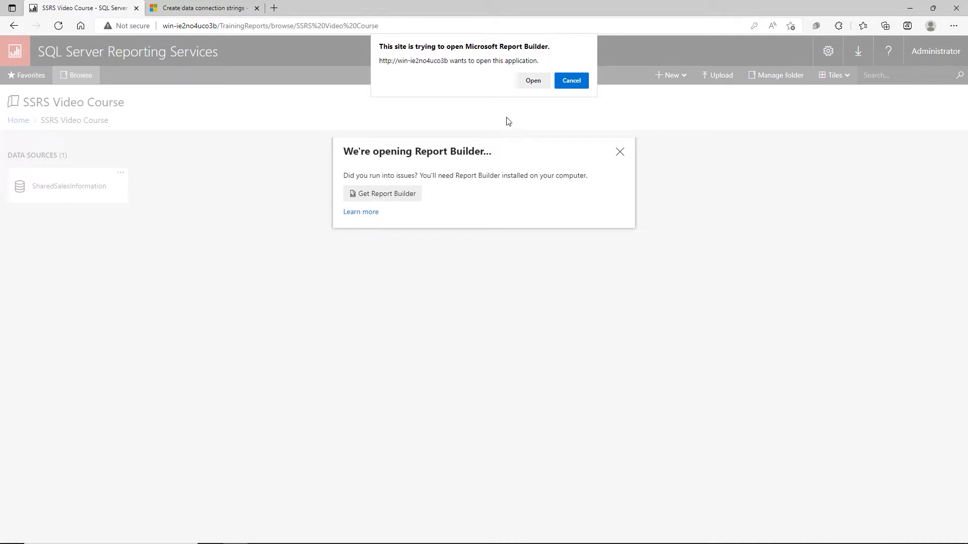
pyautogui.click(534, 81)
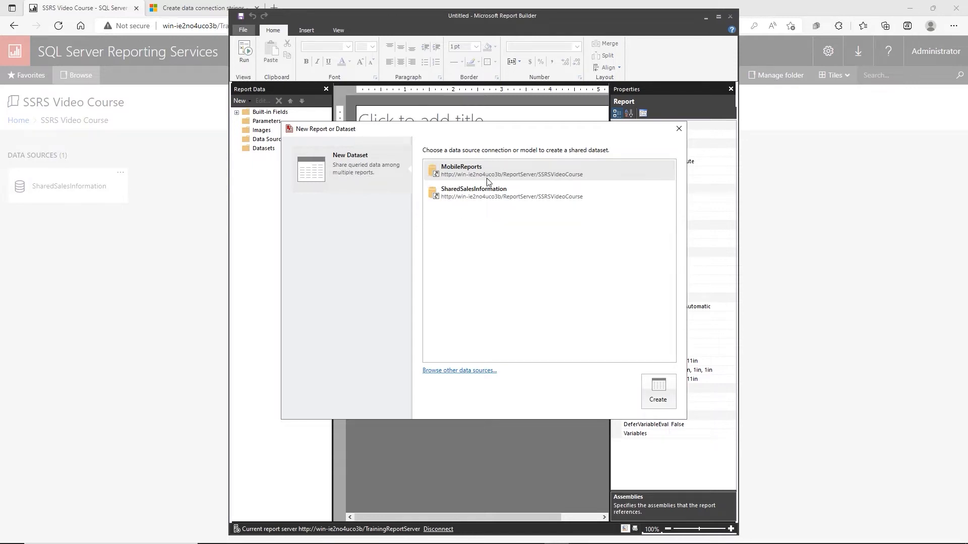
# Browse the report server's SSRS Video Course folder and pick SharedSalesInformation as the data source
pyautogui.click(459, 371)
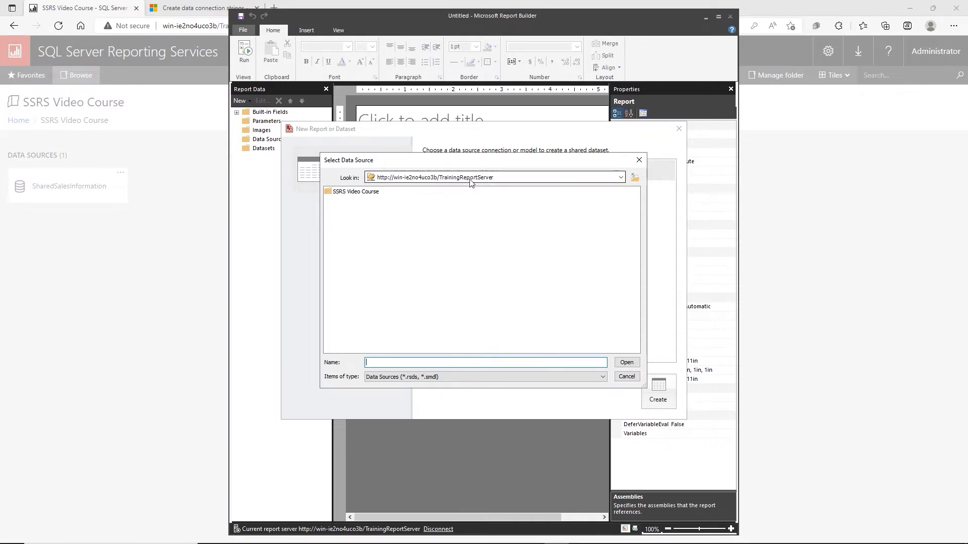
pyautogui.doubleClick(355, 192)
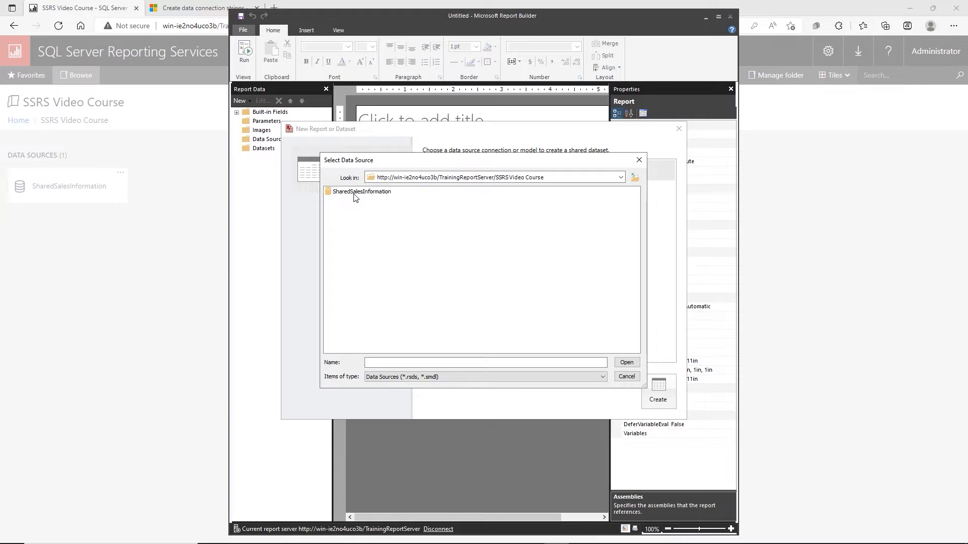
pyautogui.doubleClick(355, 195)
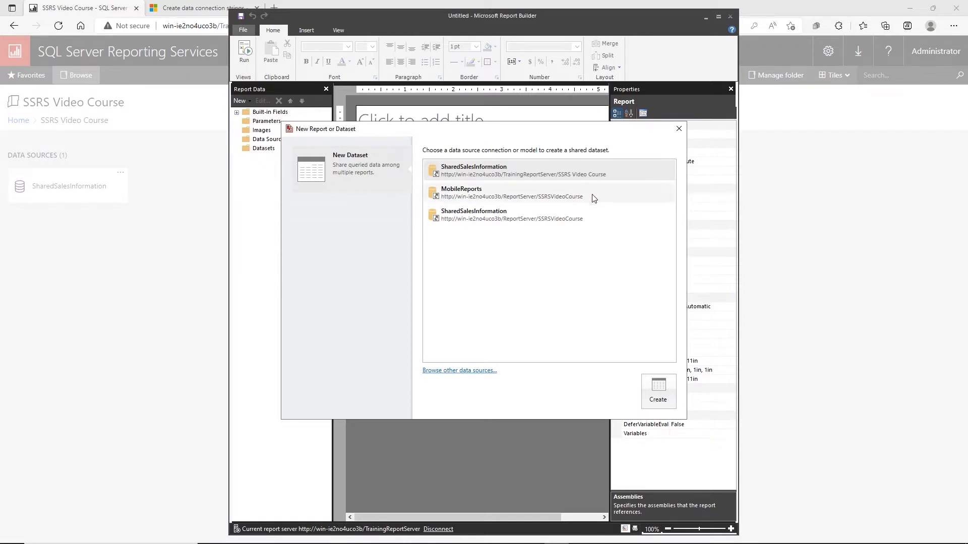
# Create the dataset on SharedSalesInformation with the password saved, and maximize the query designer
pyautogui.click(662, 388)
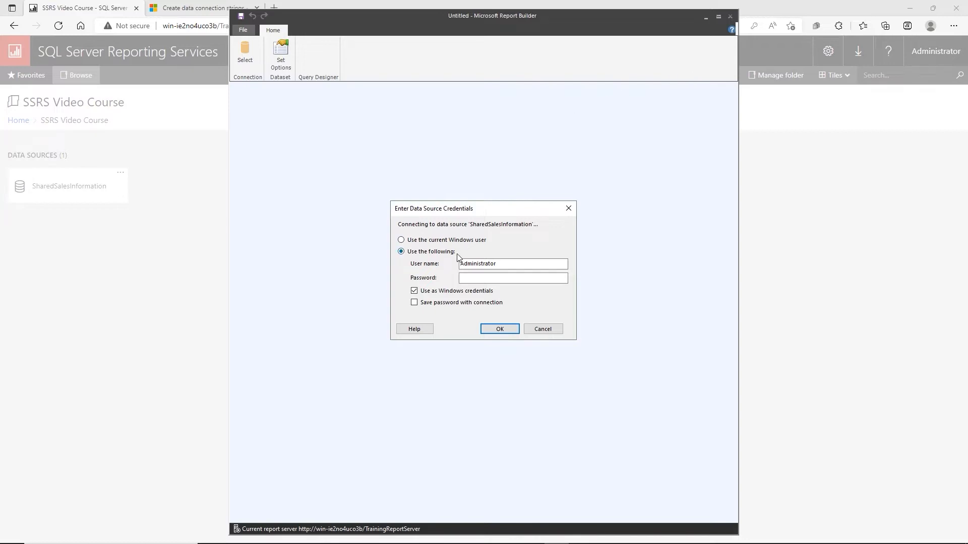
pyautogui.click(477, 277)
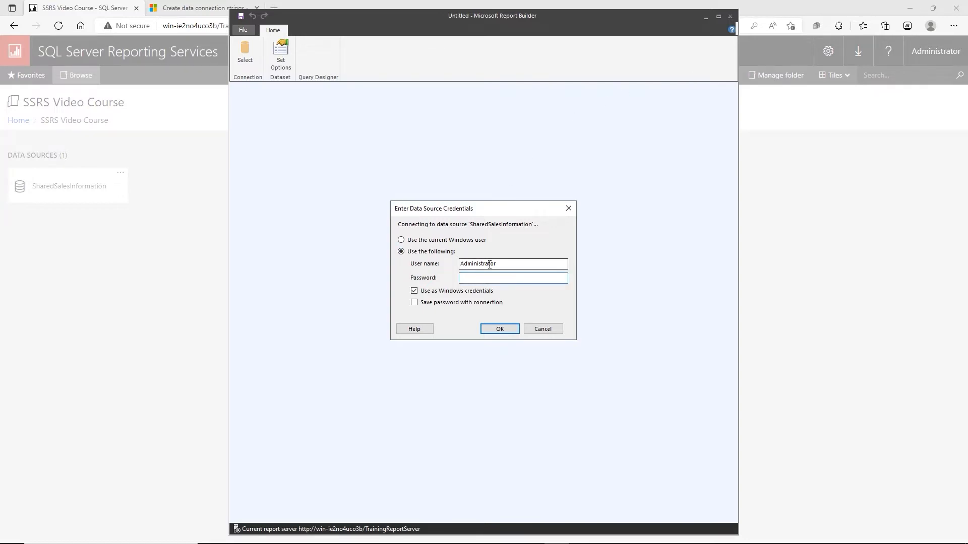
pyautogui.hotkey('ctrl', 'v')
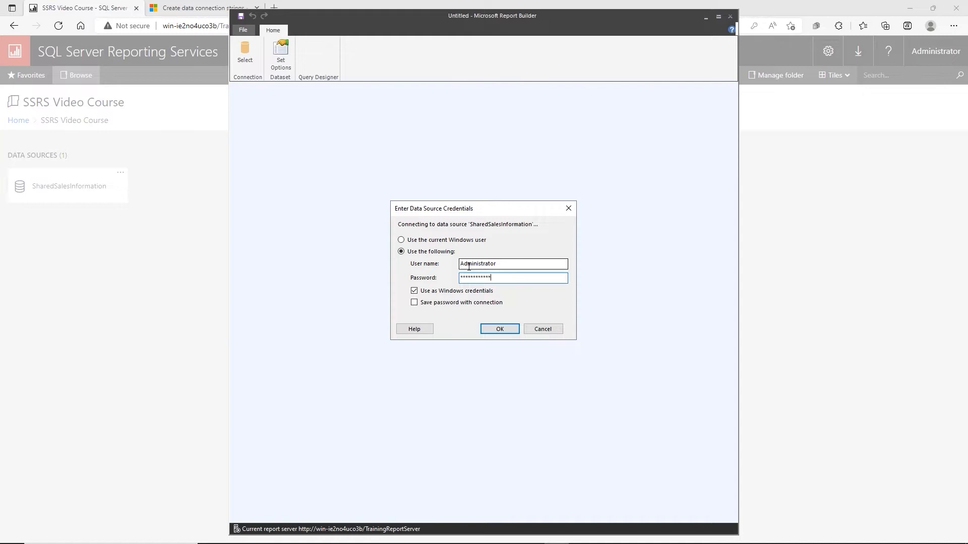
pyautogui.click(414, 303)
pyautogui.click(500, 330)
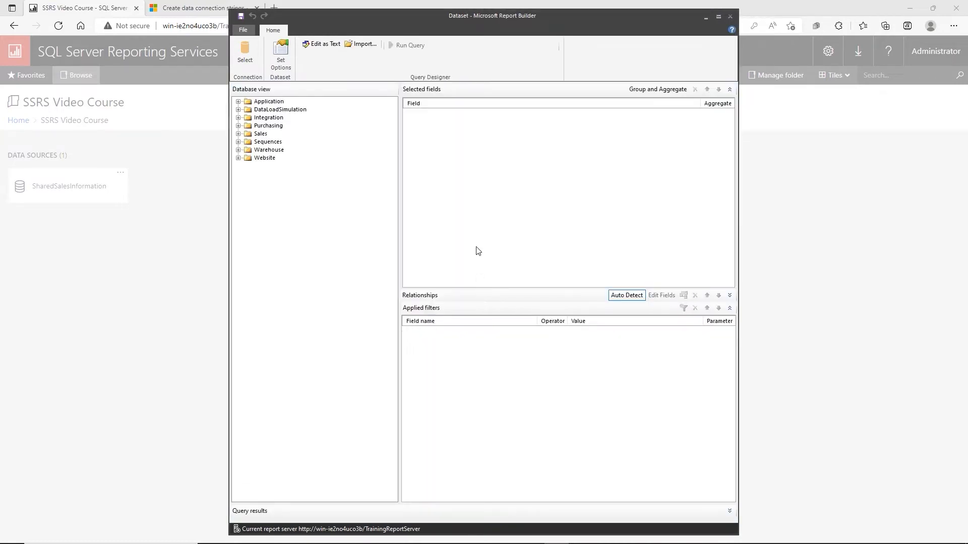
pyautogui.click(720, 18)
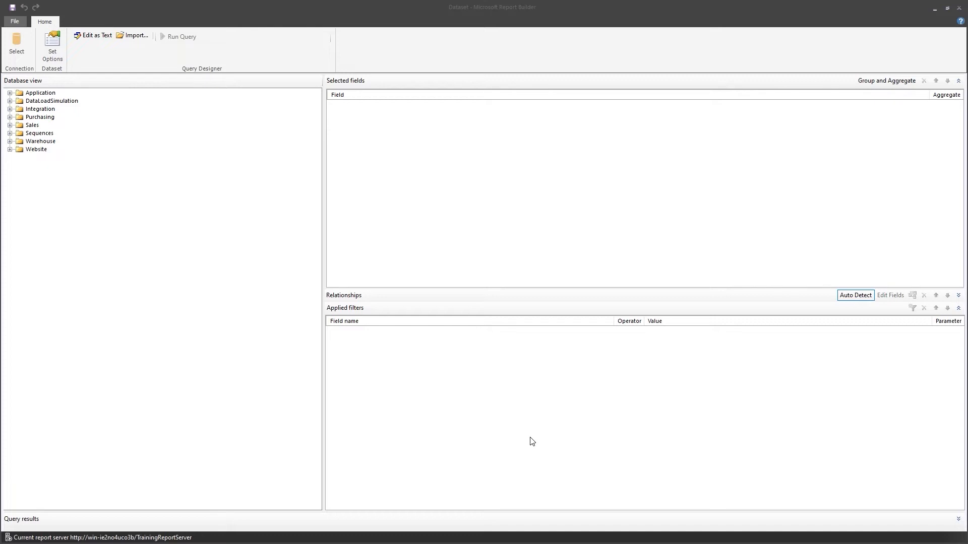
pyautogui.hotkey('alt', 'Tab')
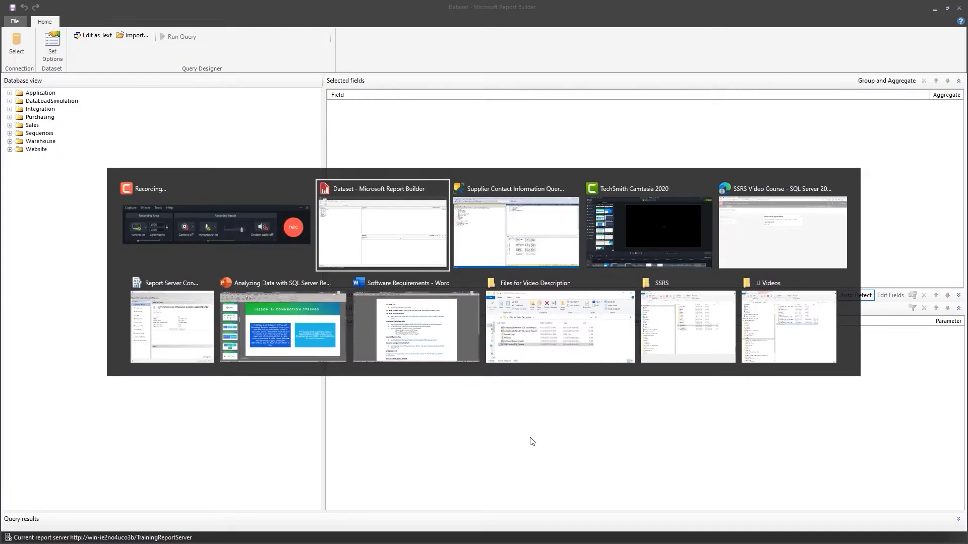
# Copy the entire Main Query.sql sales query in SSMS and switch back to Report Builder
pyautogui.hotkey('alt', 'Tab')
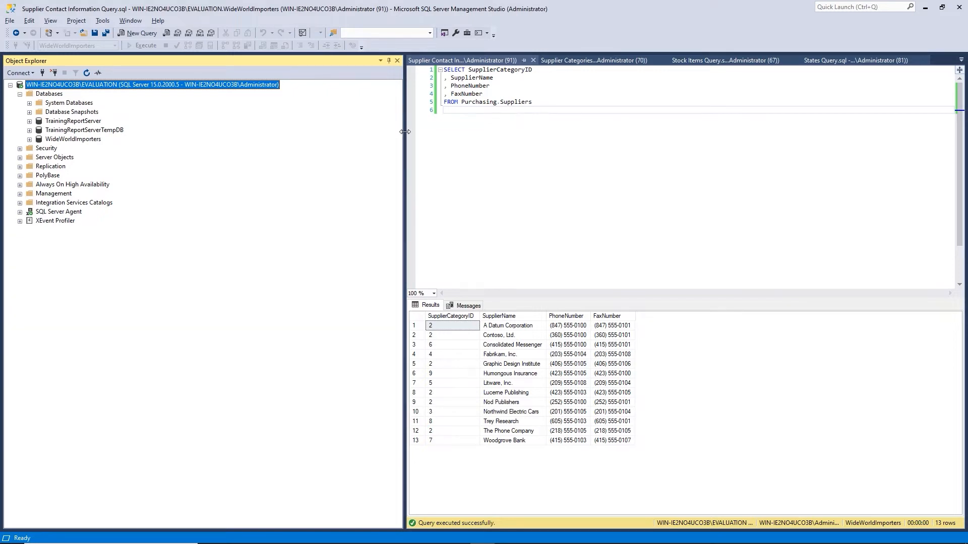
pyautogui.moveTo(404, 134); pyautogui.dragTo(151, 132)
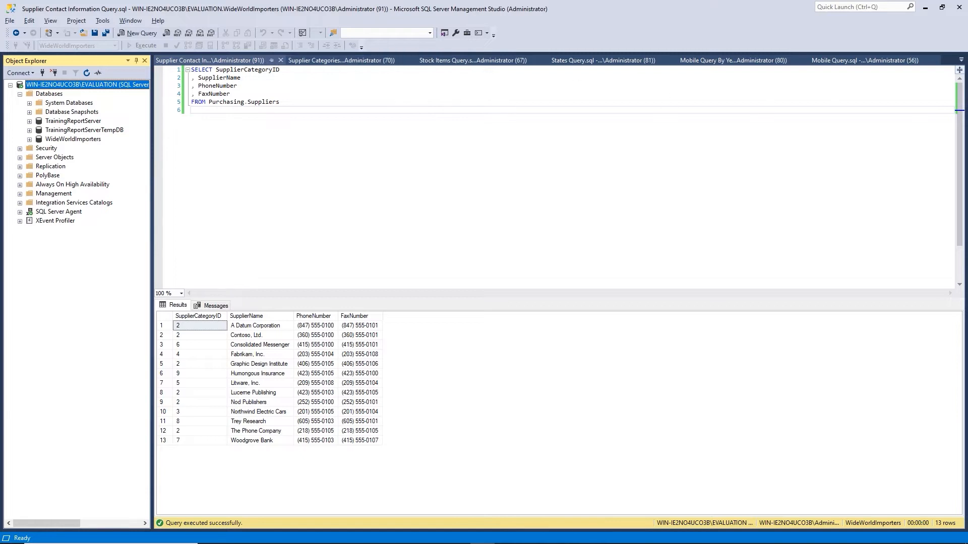
pyautogui.click(960, 59)
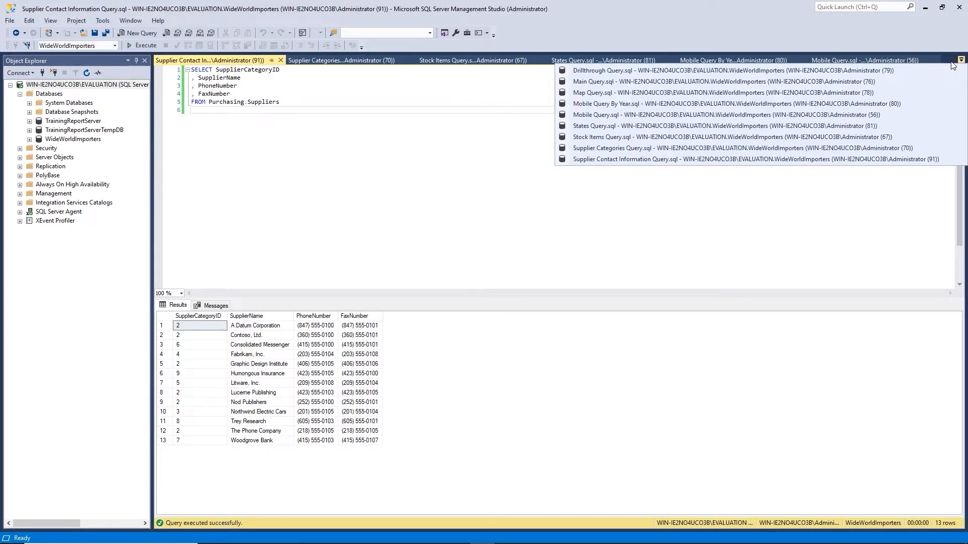
pyautogui.click(598, 82)
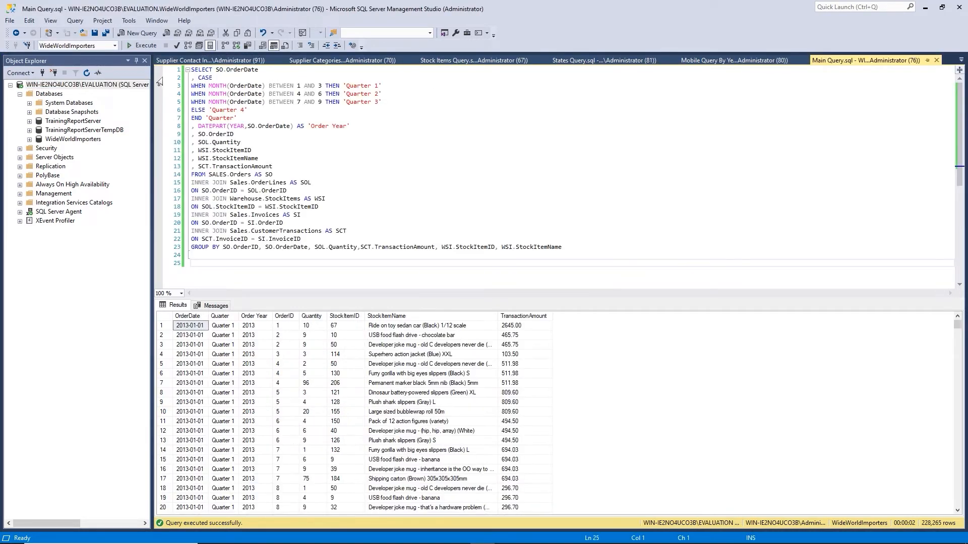
pyautogui.click(229, 94)
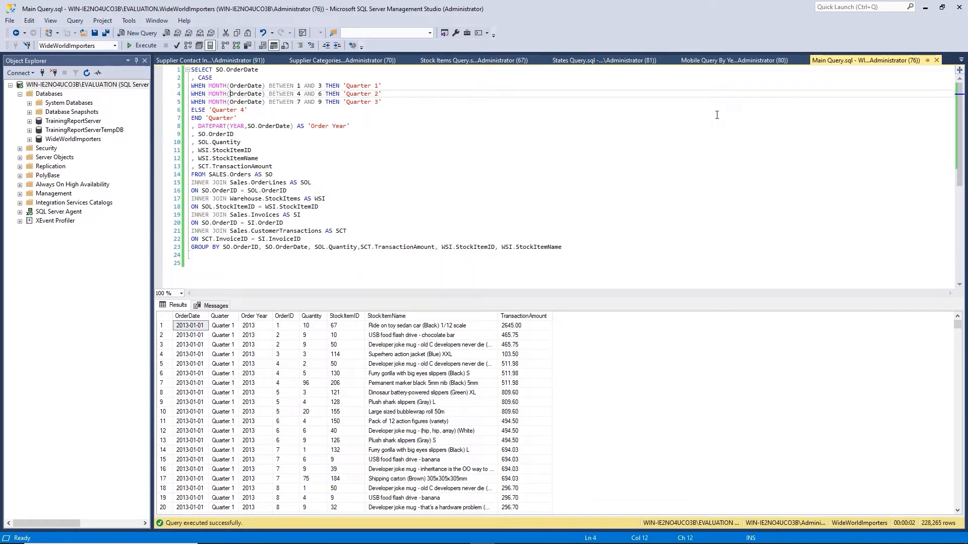
pyautogui.hotkey('ctrl', 'a')
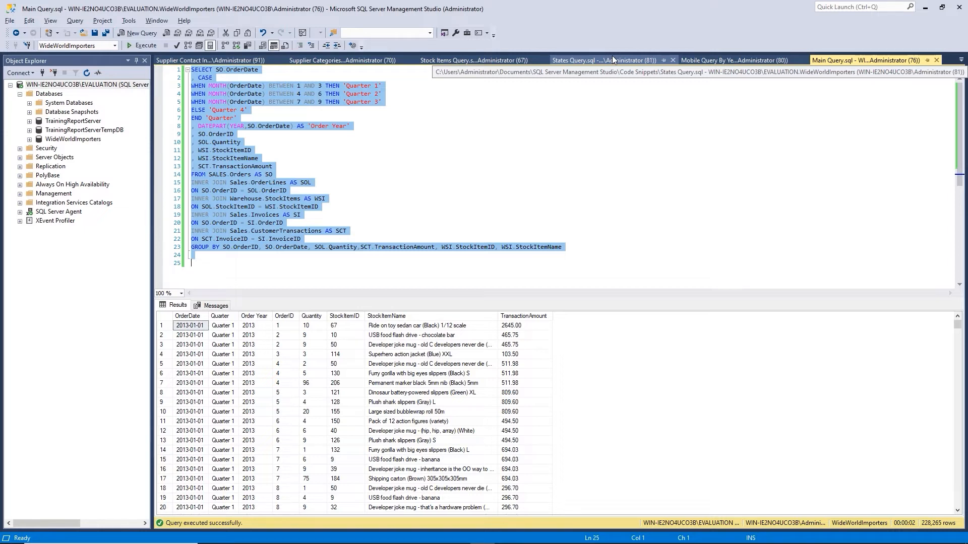
pyautogui.hotkey('alt', 'Tab')
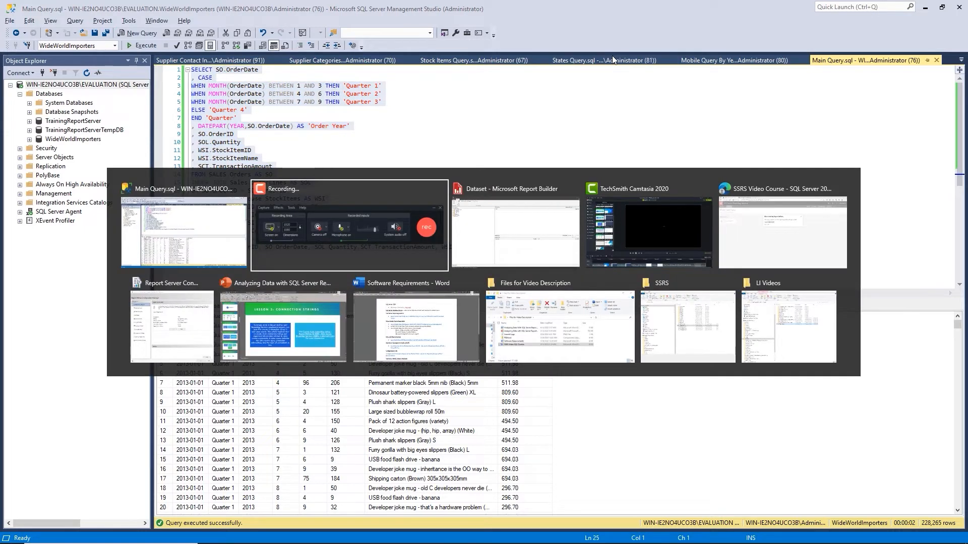
pyautogui.hotkey('alt', 'Tab')
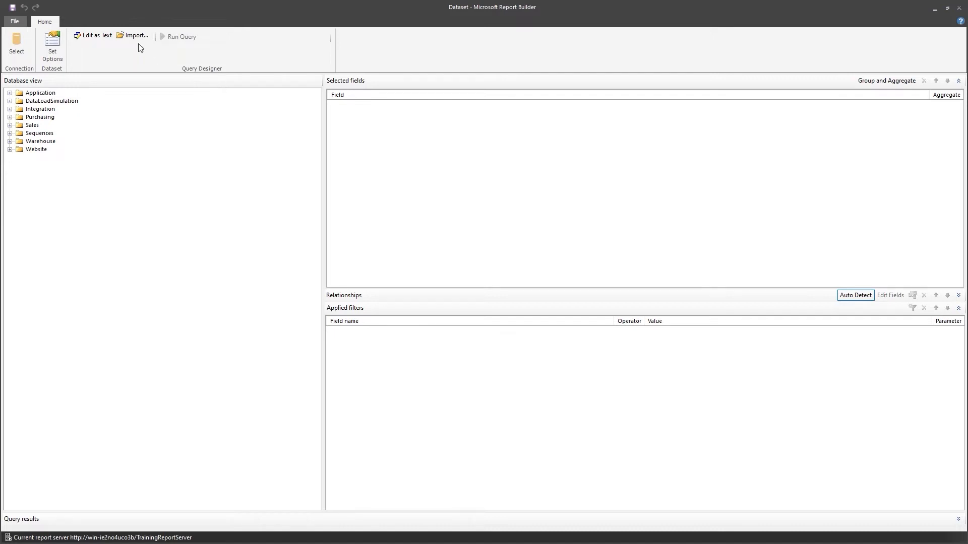
# Paste the sales query as text and run it to return OrderDate, Quarter, Order Year and TransactionAmount rows
pyautogui.click(96, 40)
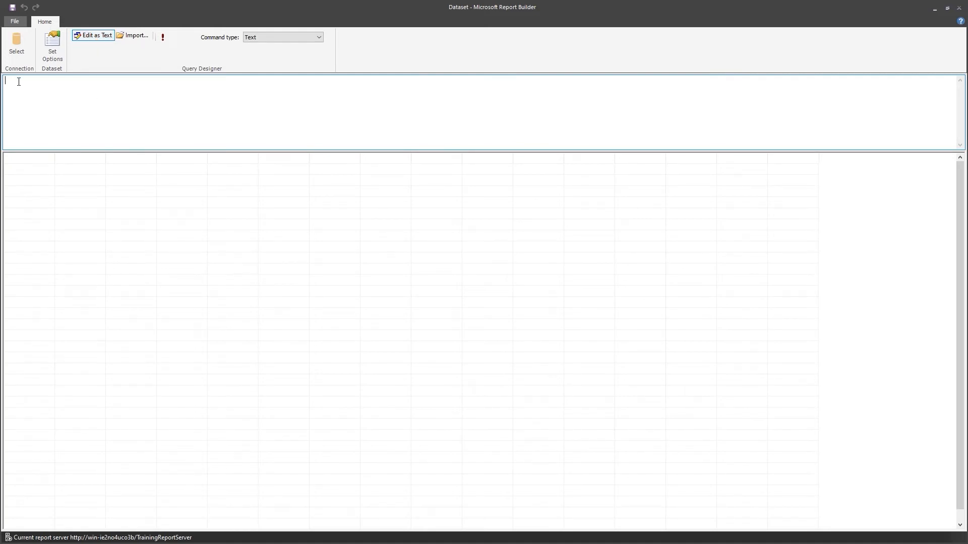
pyautogui.hotkey('ctrl', 'v')
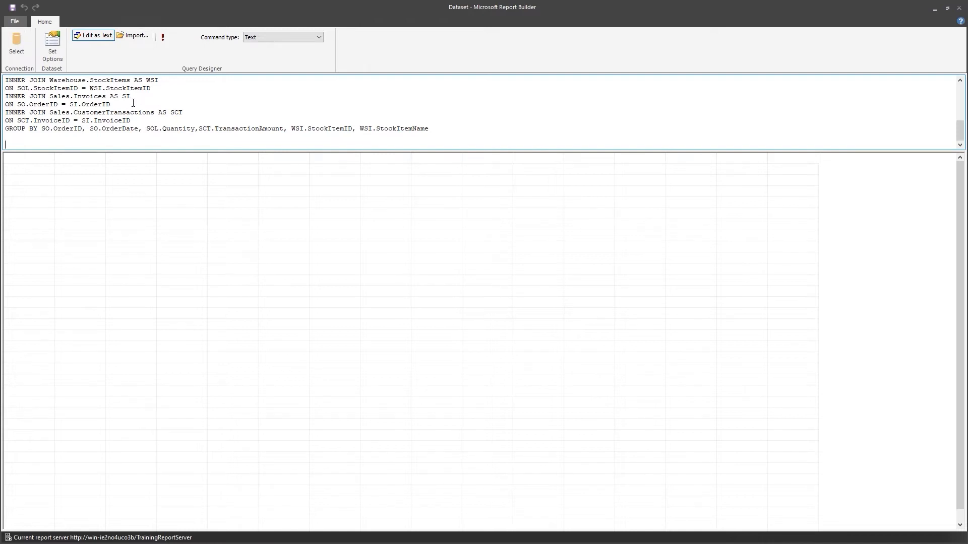
pyautogui.scroll(15, 134, 103)
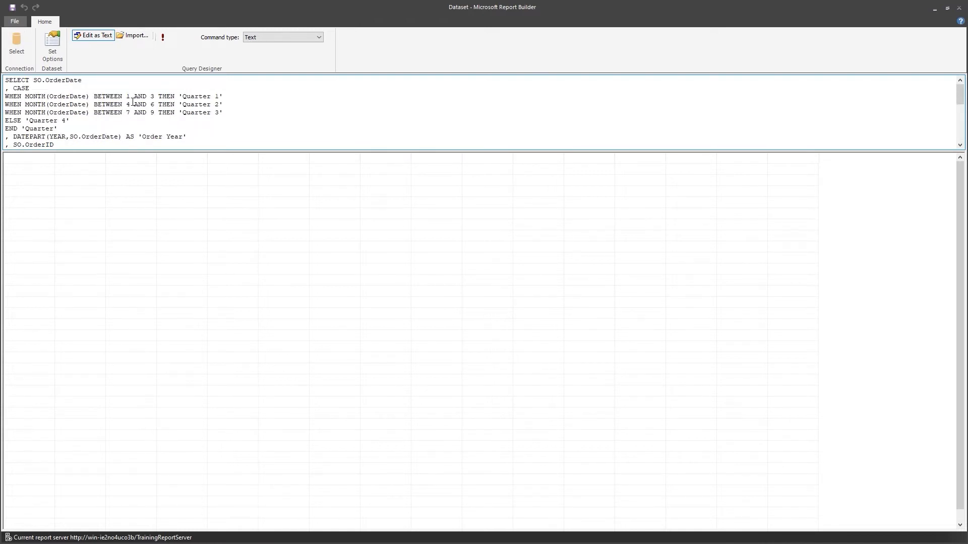
pyautogui.scroll(-3, 133, 103)
pyautogui.scroll(-1, 133, 103)
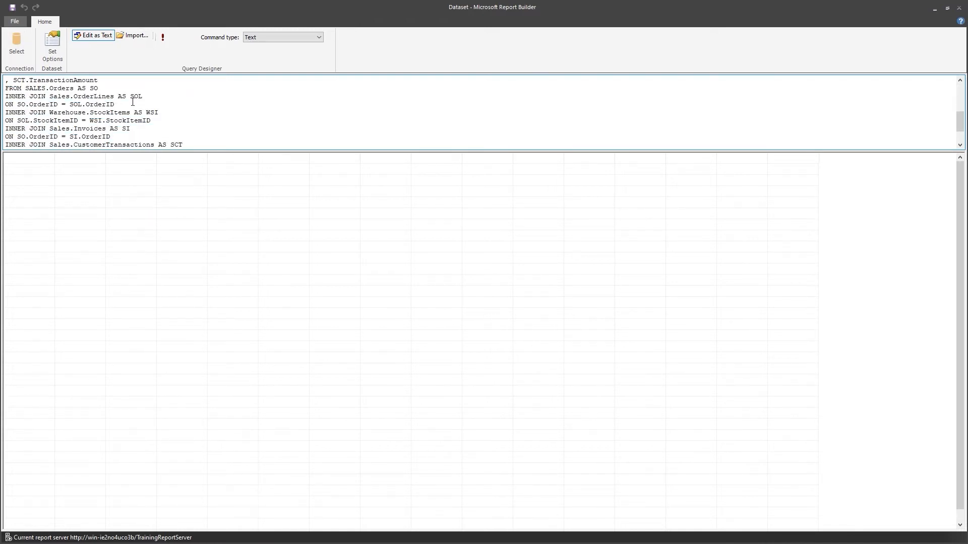
pyautogui.scroll(3, 132, 99)
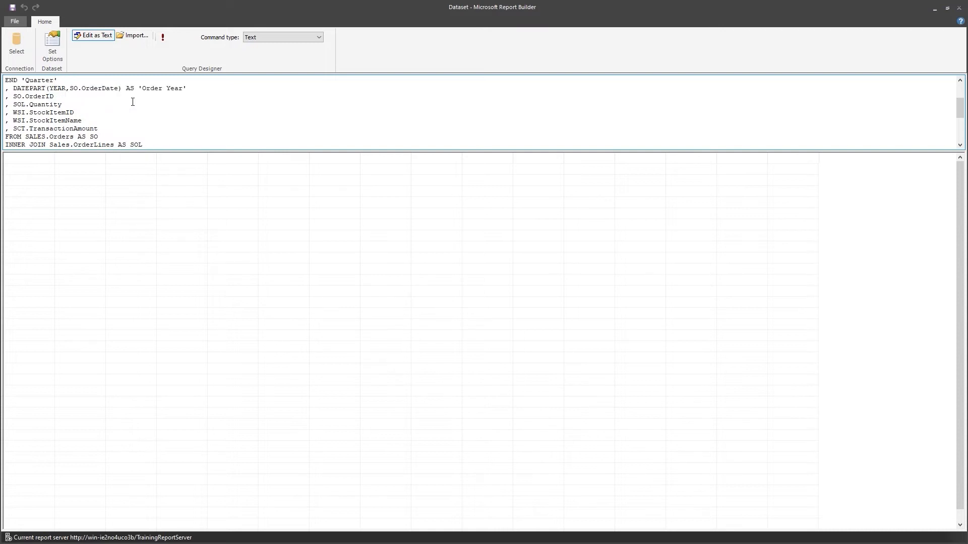
pyautogui.click(166, 40)
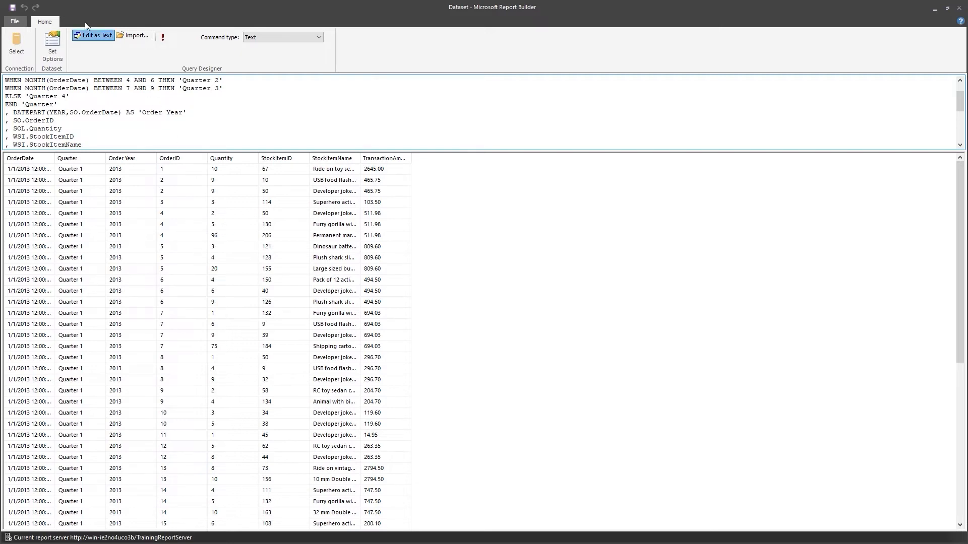
# Save the dataset as SalesInfo in the report server's SSRS Video Course folder
pyautogui.click(12, 8)
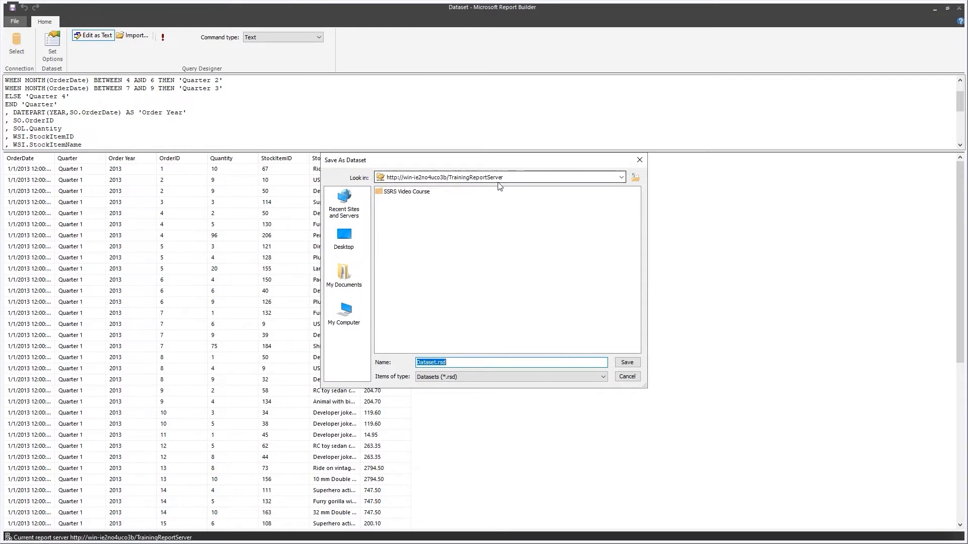
pyautogui.doubleClick(404, 192)
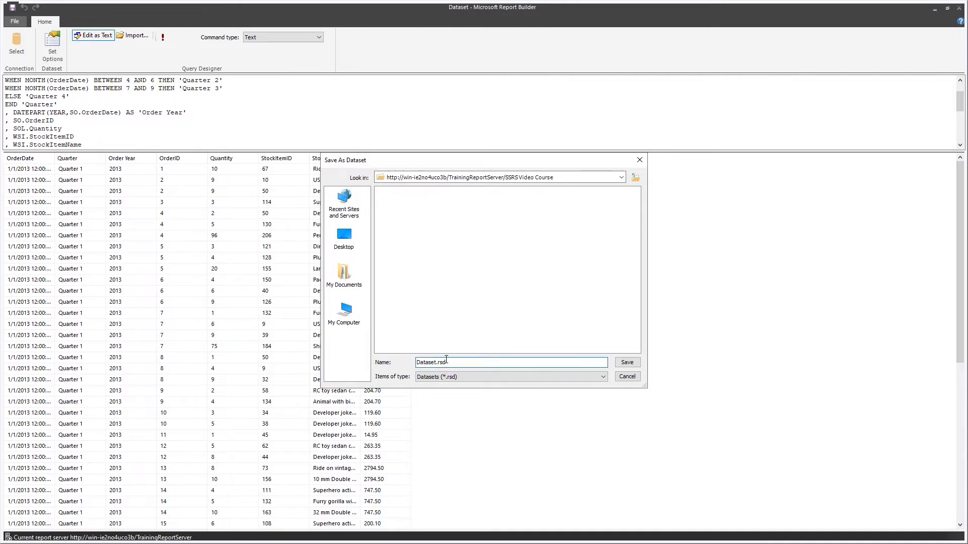
pyautogui.moveTo(447, 363); pyautogui.dragTo(383, 360)
pyautogui.write('SalesInfo')
pyautogui.click(628, 365)
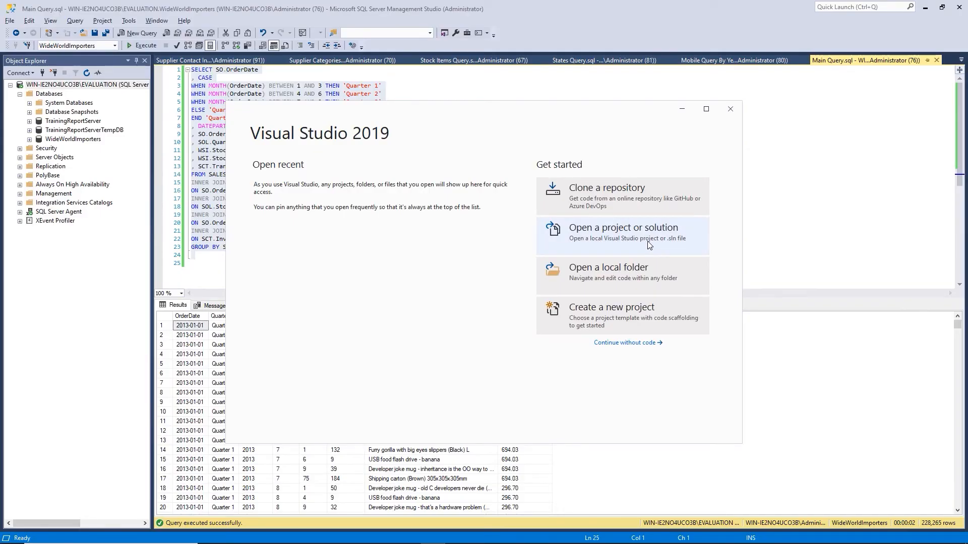
# Continue past the start window without code, maximize Visual Studio, and open the Extensions menu
pyautogui.click(627, 344)
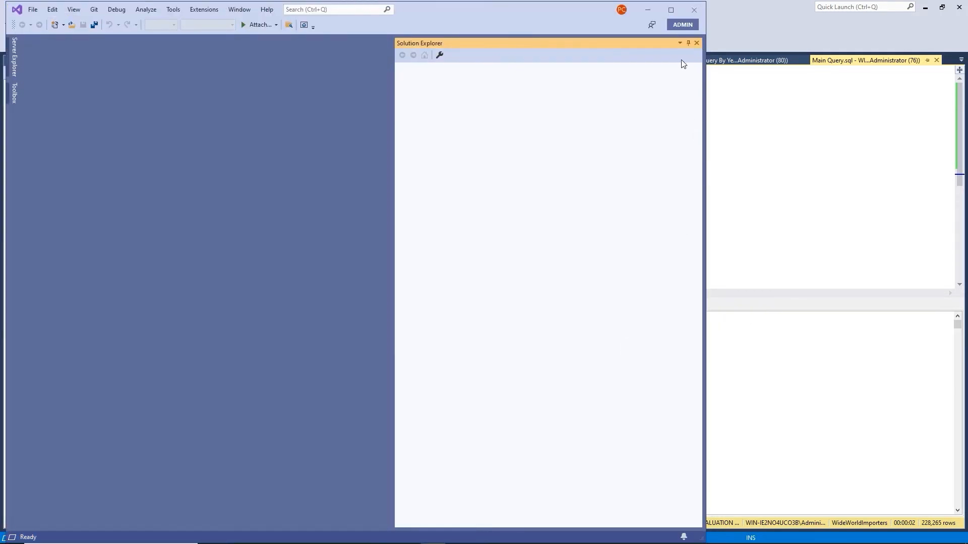
pyautogui.click(671, 11)
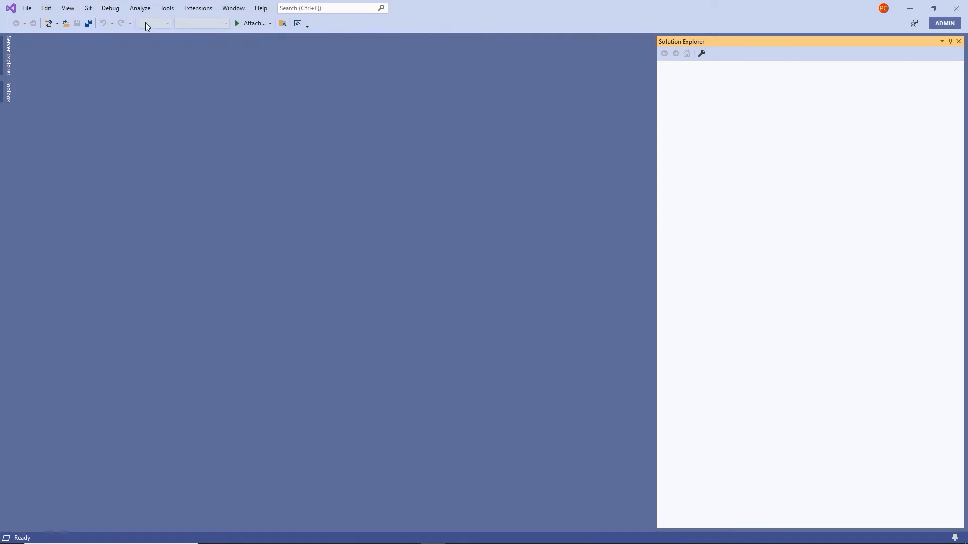
pyautogui.click(205, 10)
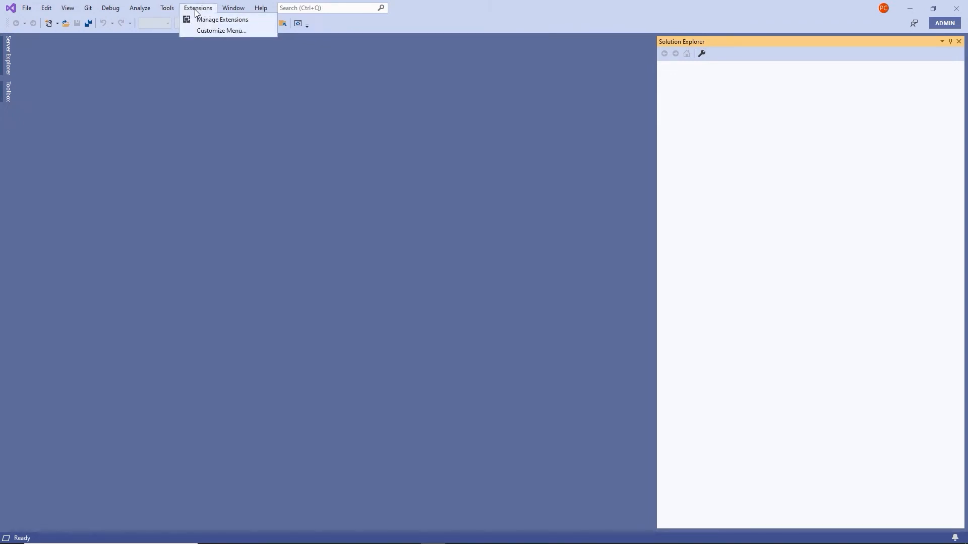
pyautogui.click(204, 22)
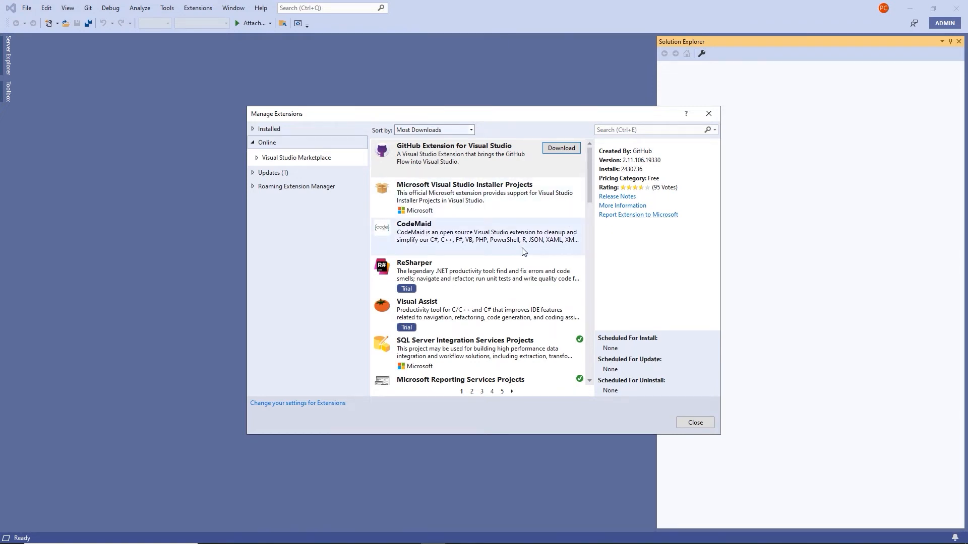
pyautogui.scroll(-5, 523, 252)
pyautogui.scroll(5, 523, 252)
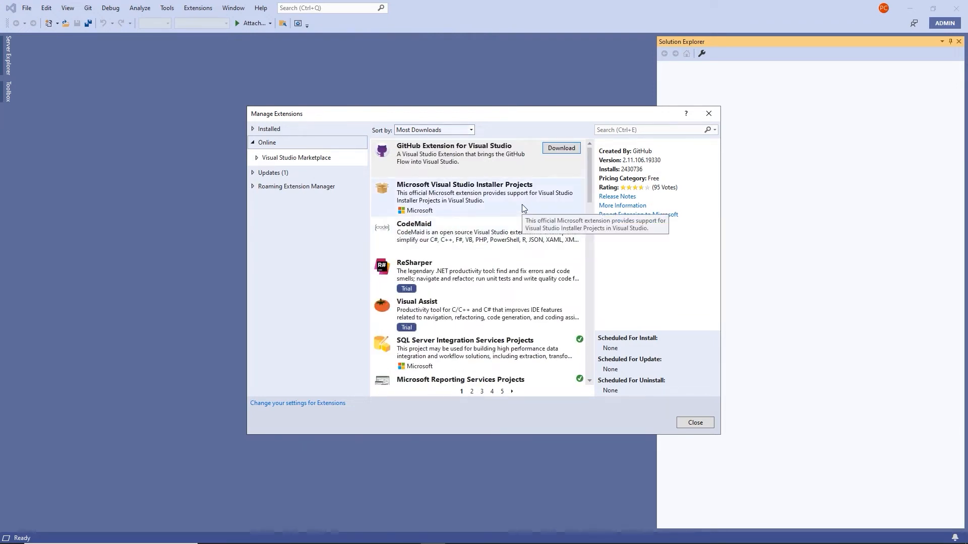
pyautogui.scroll(-1, 522, 204)
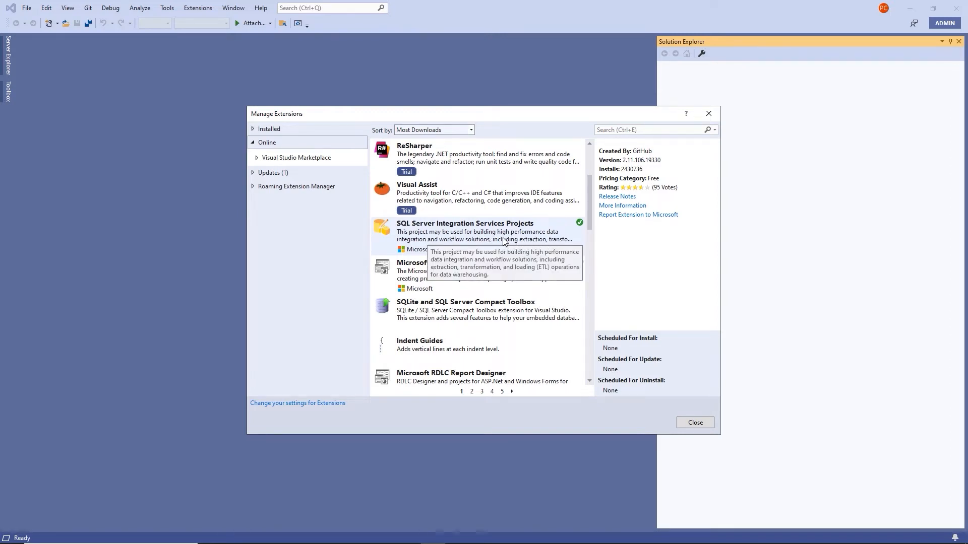
pyautogui.click(506, 316)
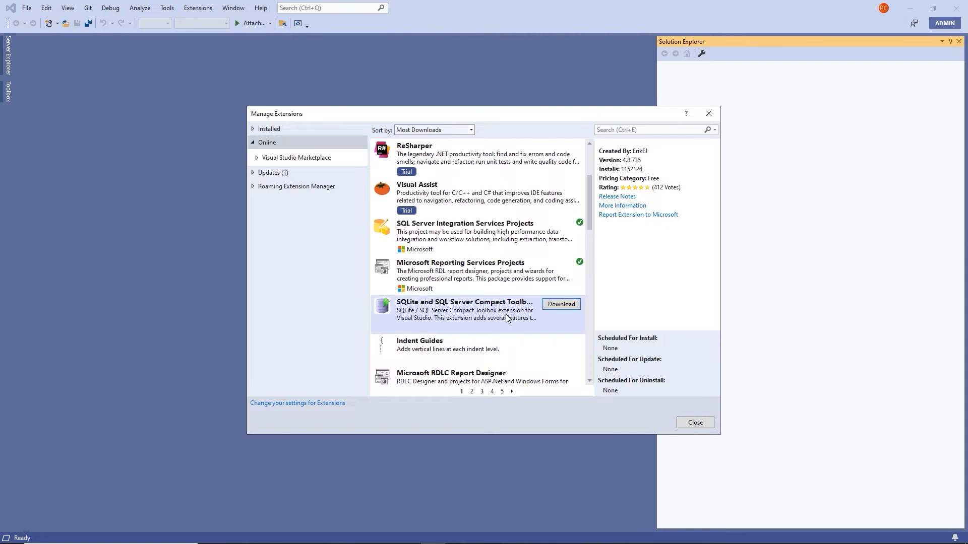
pyautogui.click(521, 236)
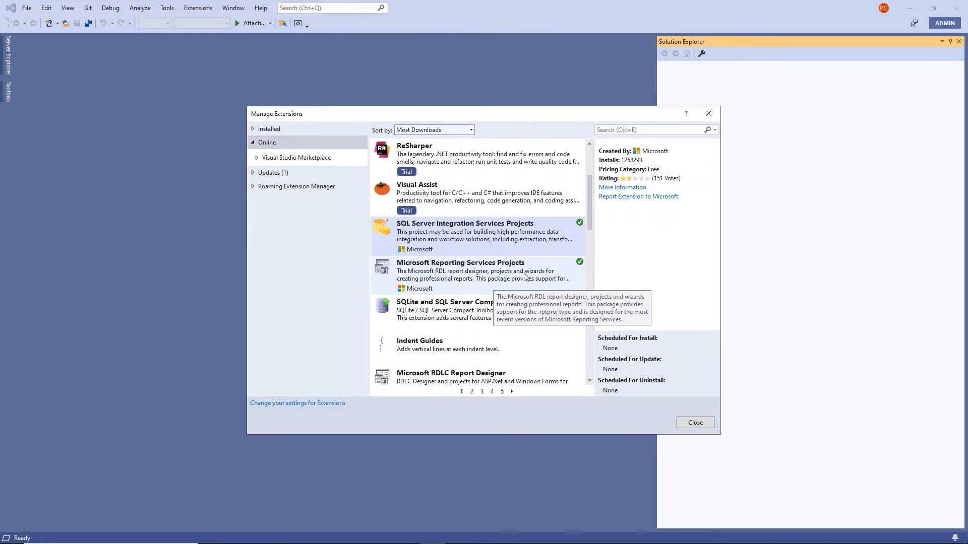
pyautogui.scroll(-6, 525, 277)
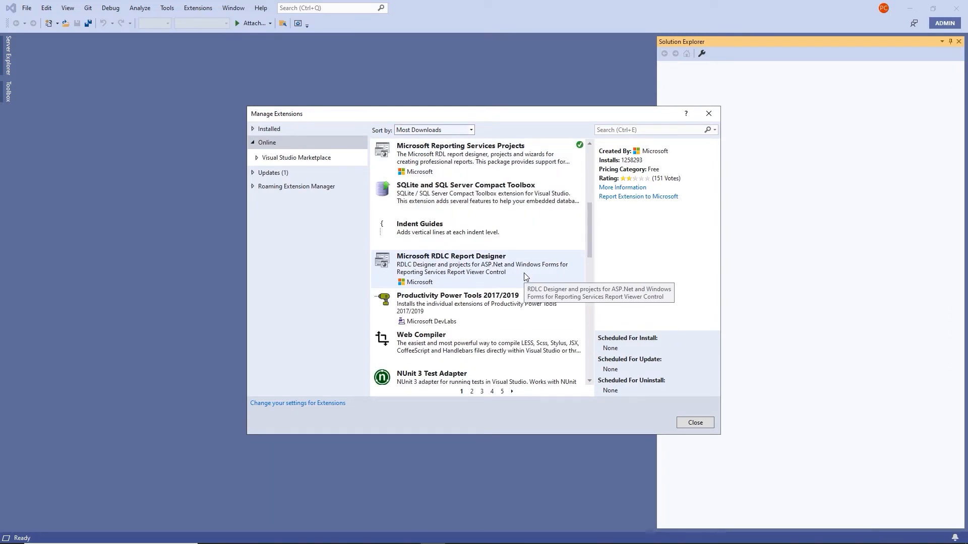
pyautogui.scroll(-7, 525, 277)
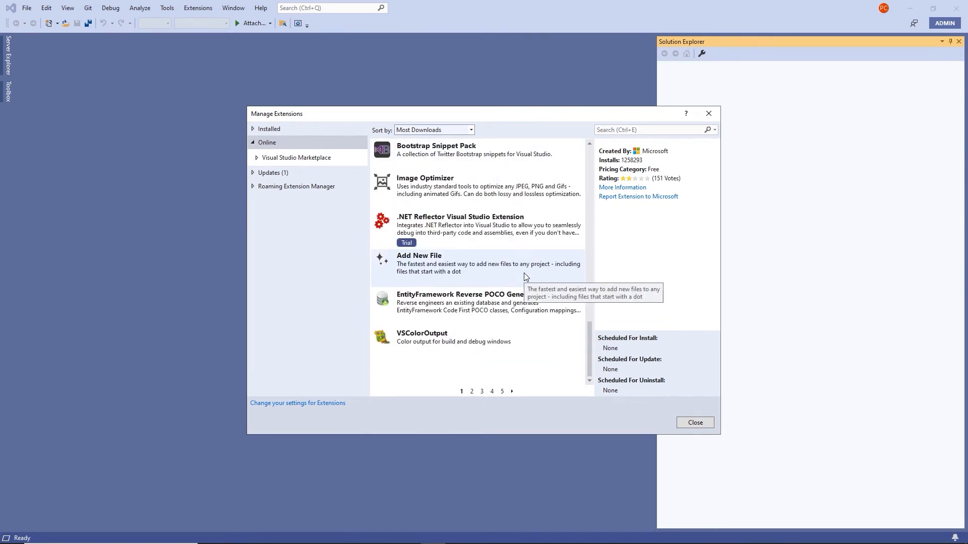
pyautogui.scroll(12, 520, 297)
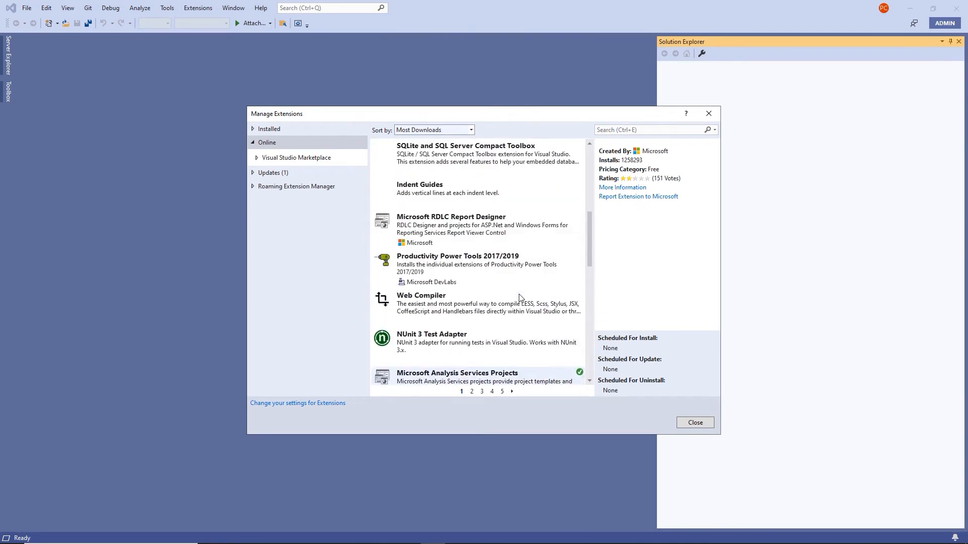
pyautogui.scroll(-3, 522, 291)
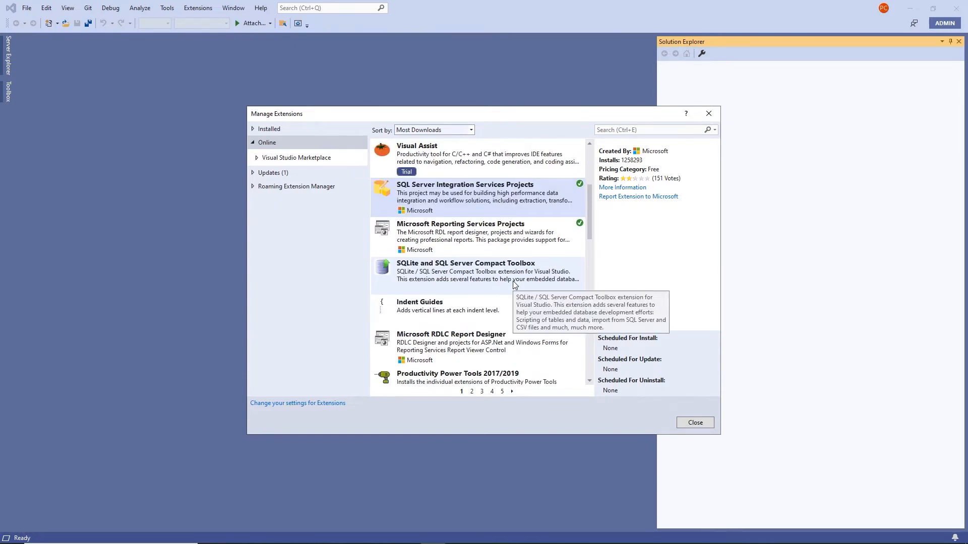
pyautogui.scroll(-5, 514, 285)
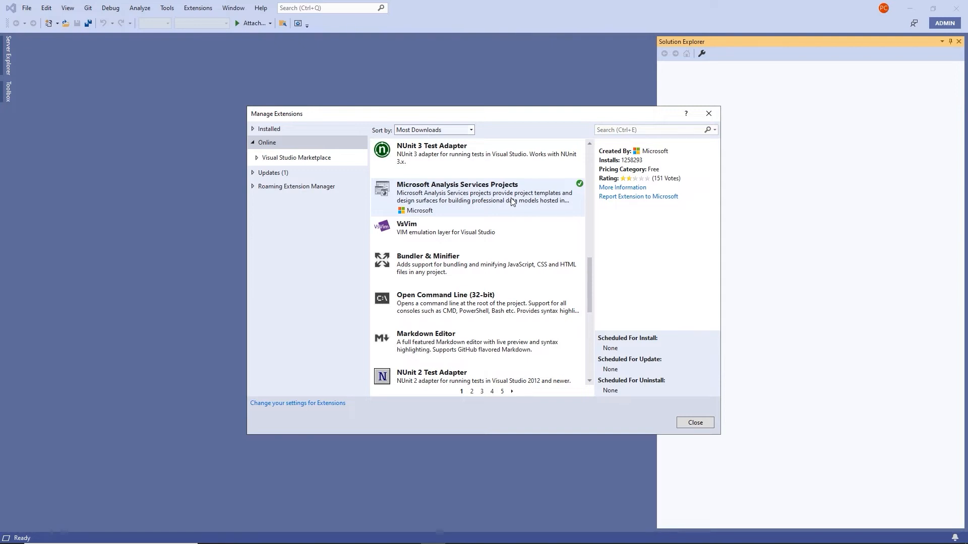
pyautogui.click(689, 426)
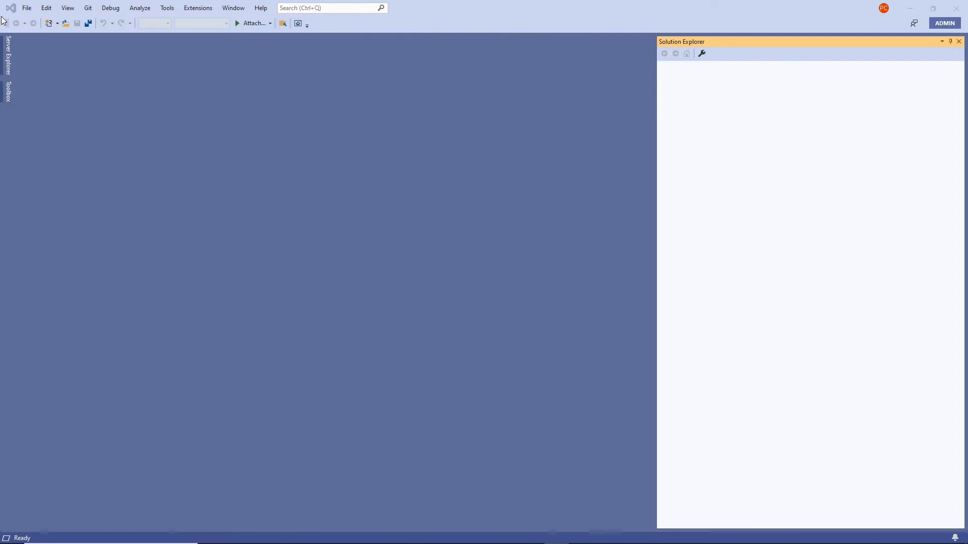
# Start a new project from the Report Server Project template found by searching 'report'
pyautogui.click(27, 8)
pyautogui.moveTo(39, 22)
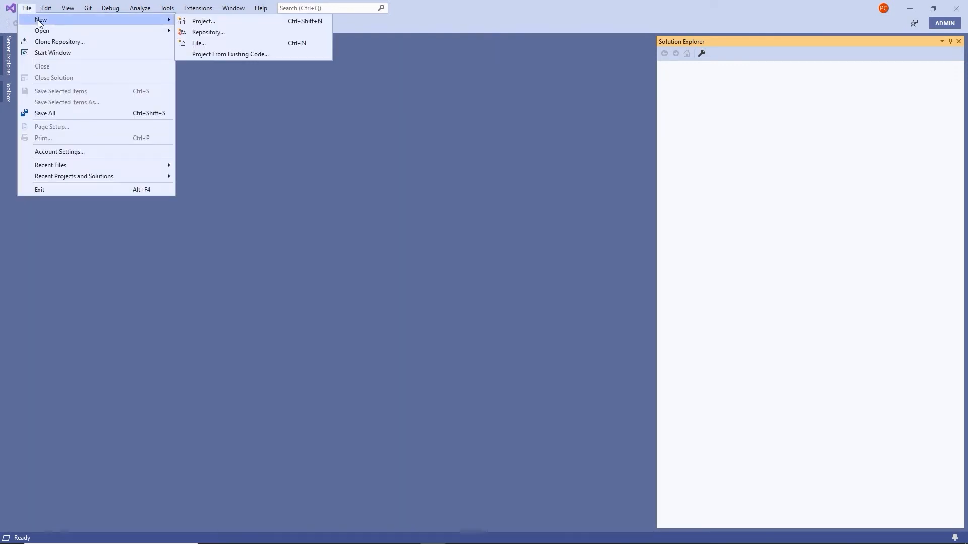
pyautogui.click(202, 21)
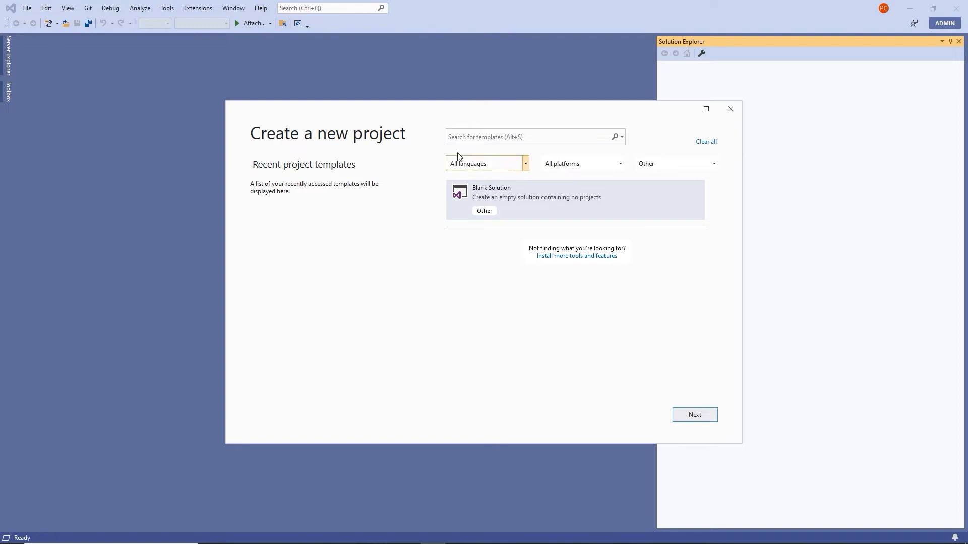
pyautogui.click(459, 137)
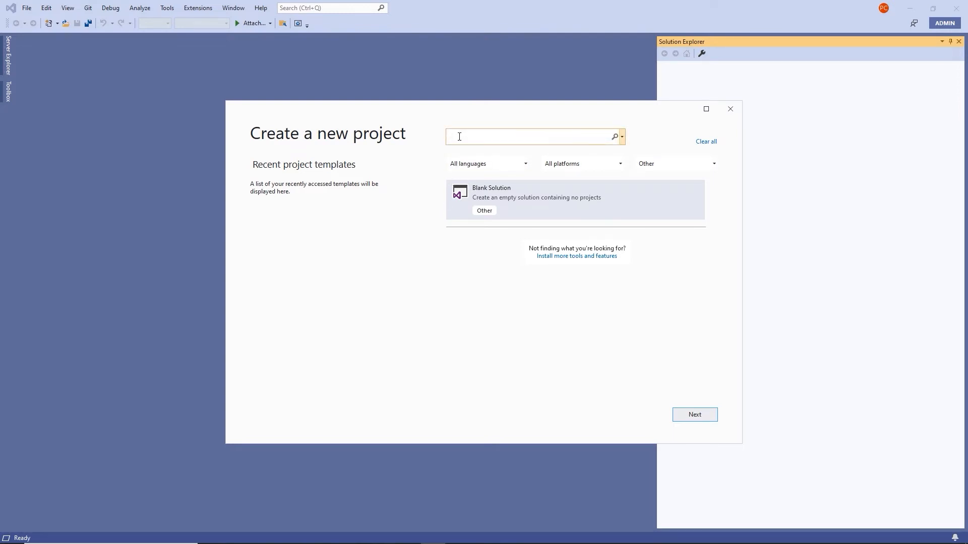
pyautogui.write('report')
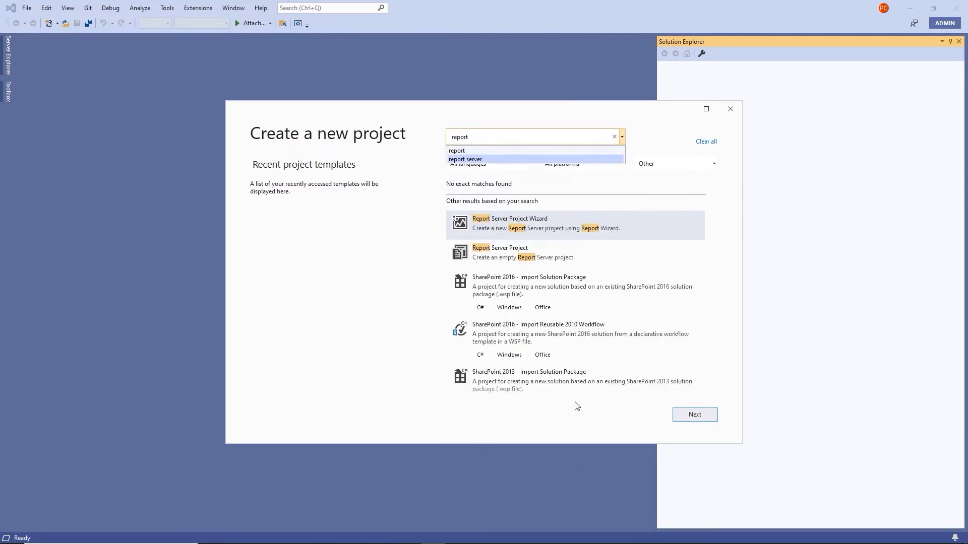
pyautogui.click(577, 406)
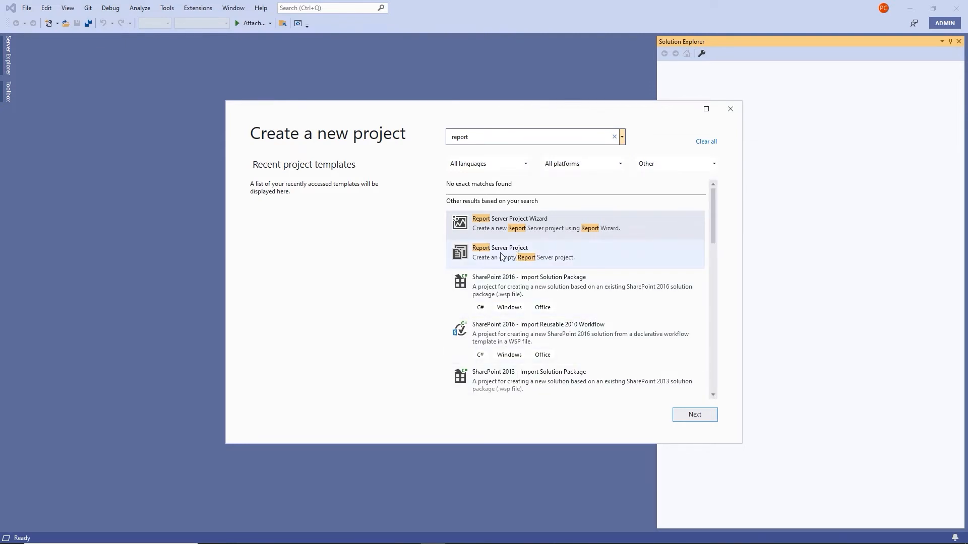
pyautogui.click(517, 256)
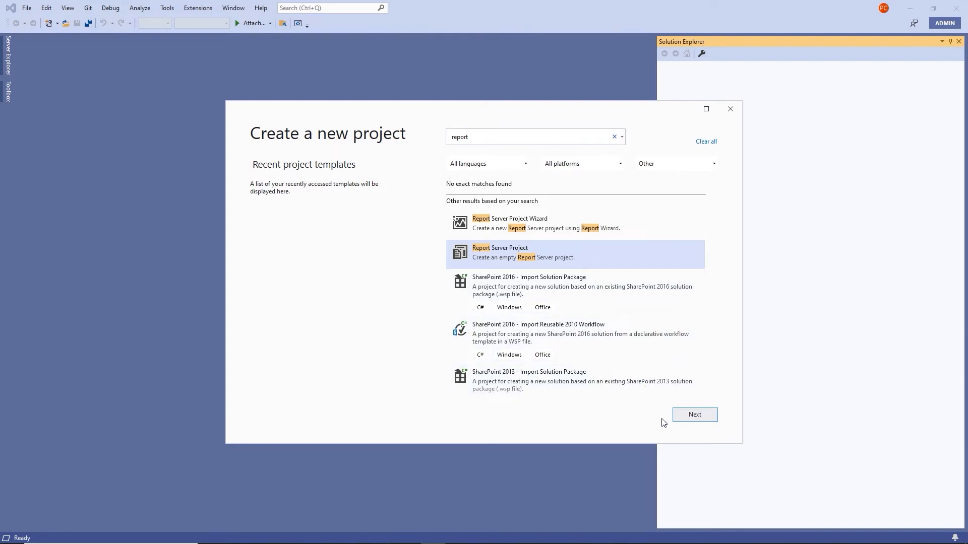
pyautogui.click(683, 415)
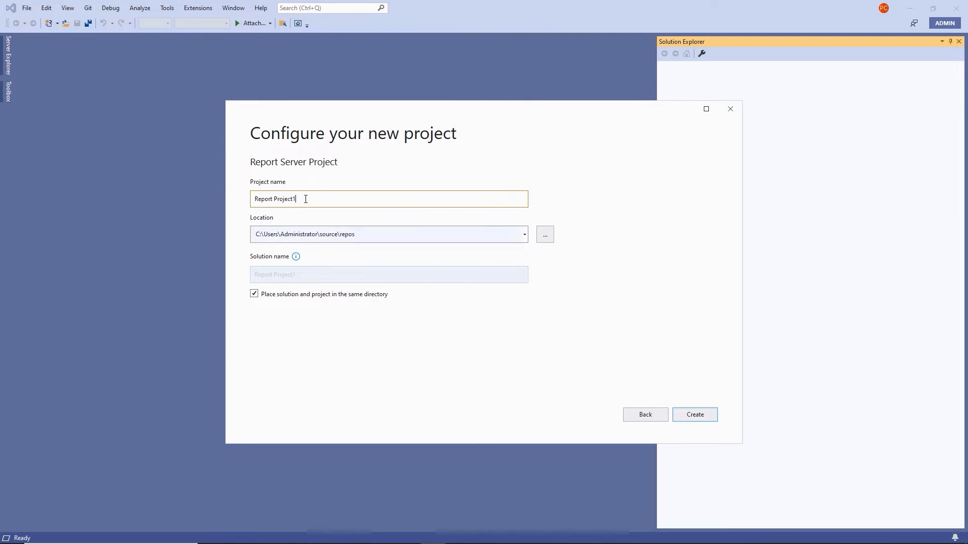
# Name the new Report Server Project SalesInformationVS and create it
pyautogui.doubleClick(306, 199)
pyautogui.moveTo(301, 198); pyautogui.dragTo(234, 222)
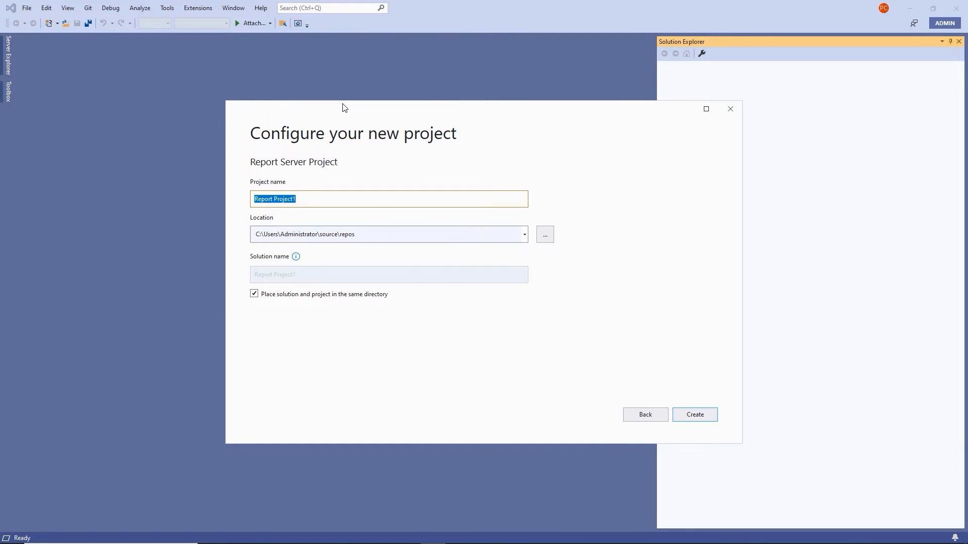
pyautogui.write('SalesInformationVS')
pyautogui.click(695, 415)
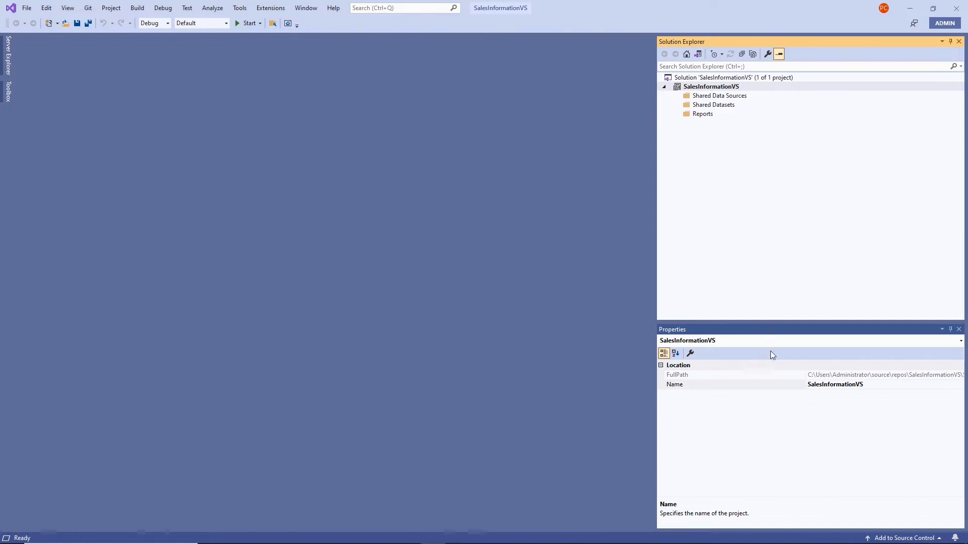
pyautogui.click(67, 9)
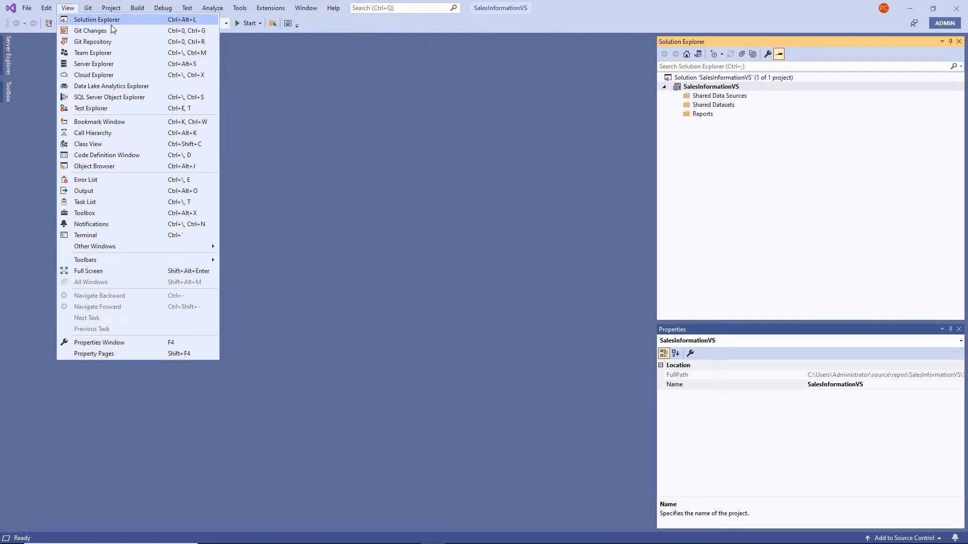
pyautogui.click(616, 149)
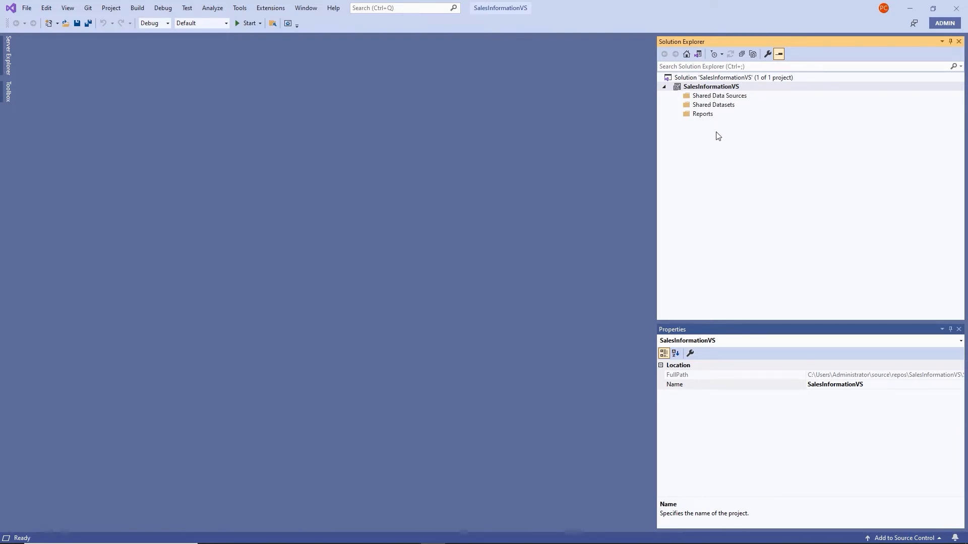
pyautogui.click(712, 98)
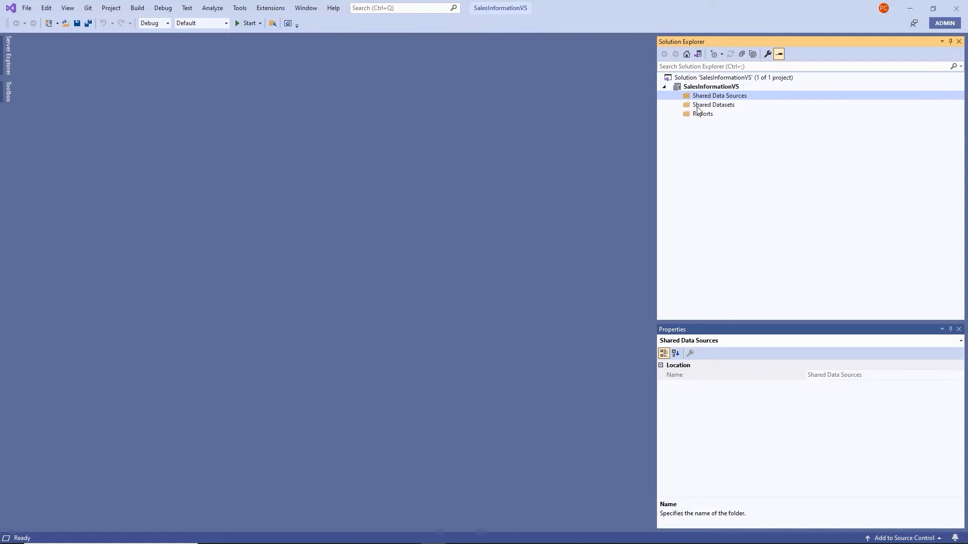
pyautogui.click(700, 107)
pyautogui.click(699, 116)
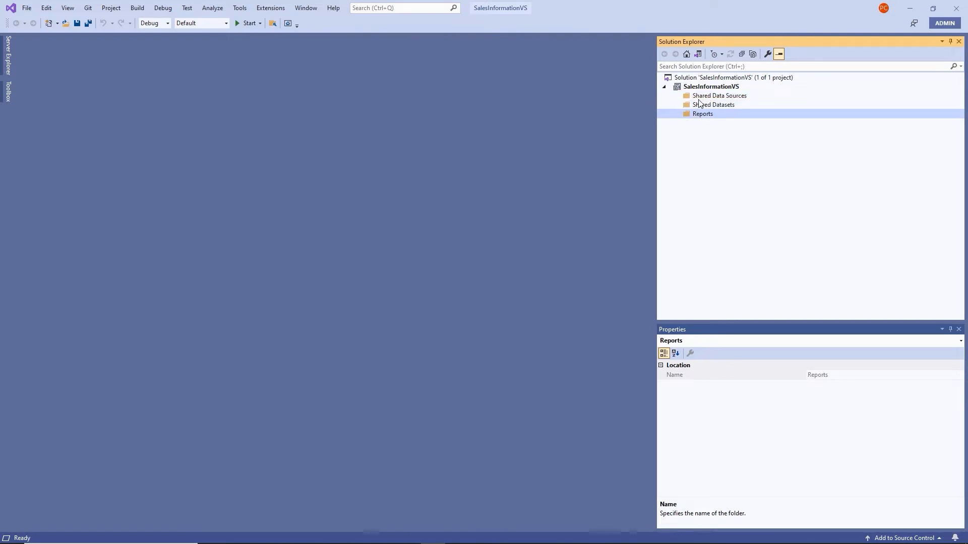
pyautogui.click(700, 107)
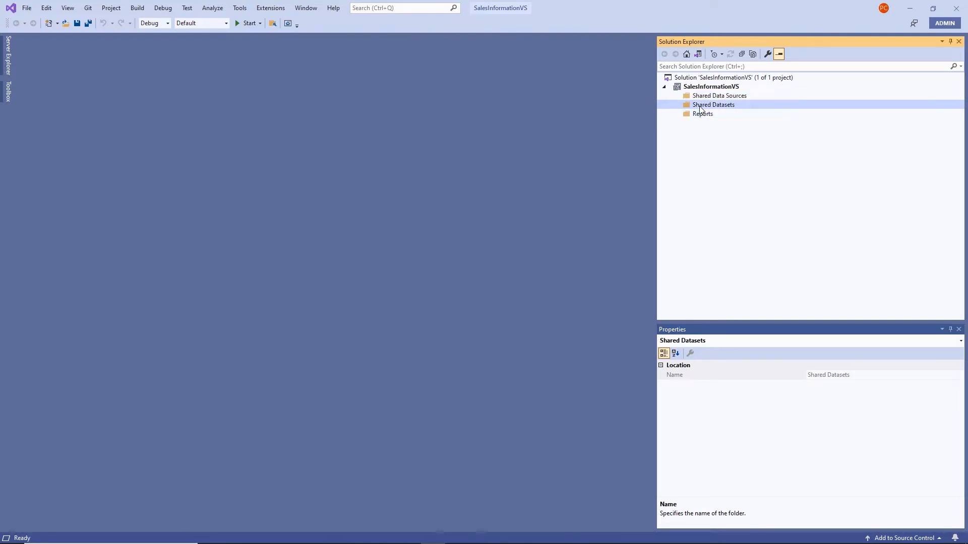
pyautogui.click(698, 98)
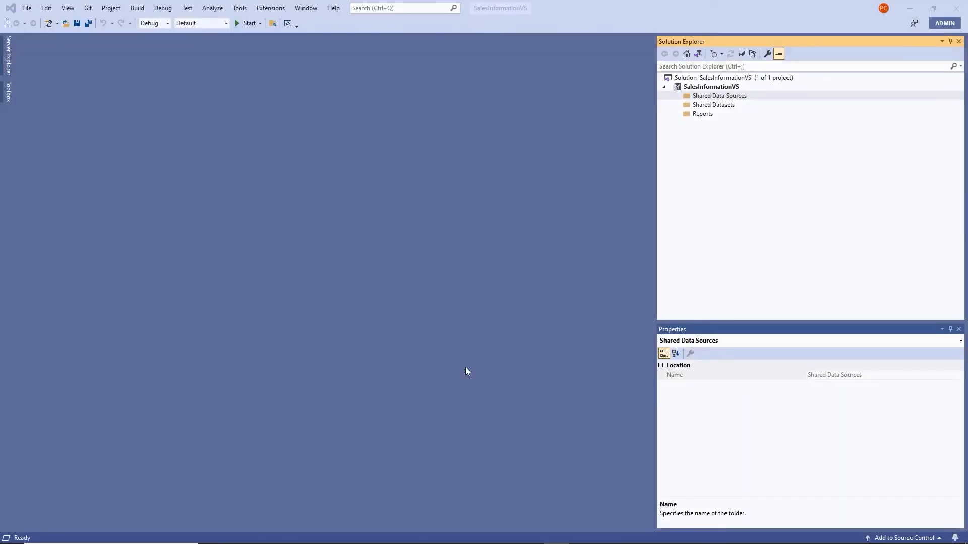
# Add a new shared data source named SharedSalesInformationVS under Shared Data Sources
pyautogui.rightClick(717, 99)
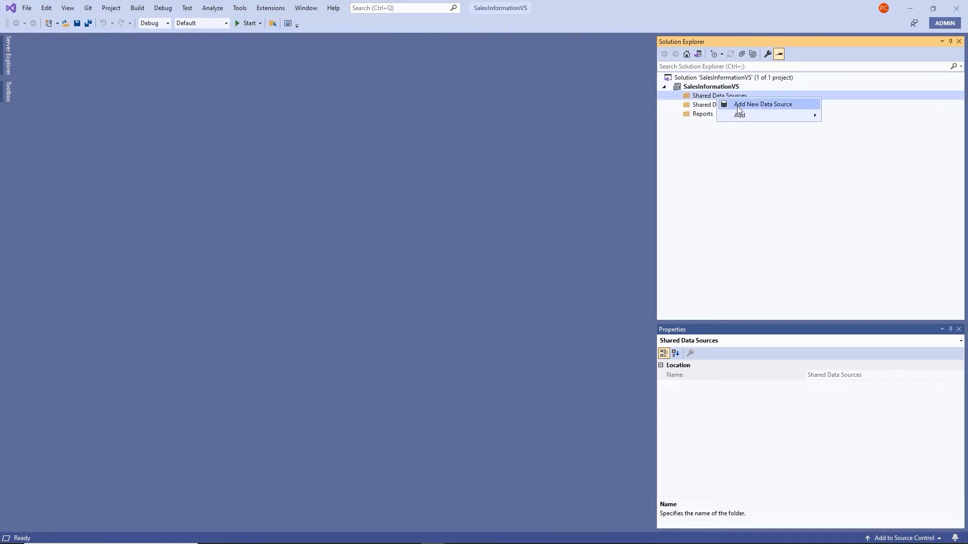
pyautogui.click(737, 105)
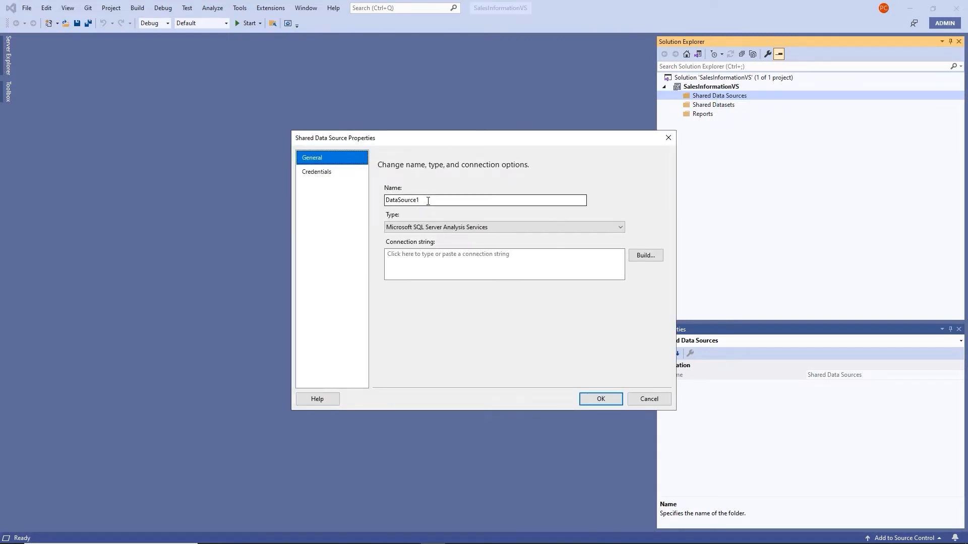
pyautogui.moveTo(427, 201); pyautogui.dragTo(353, 177)
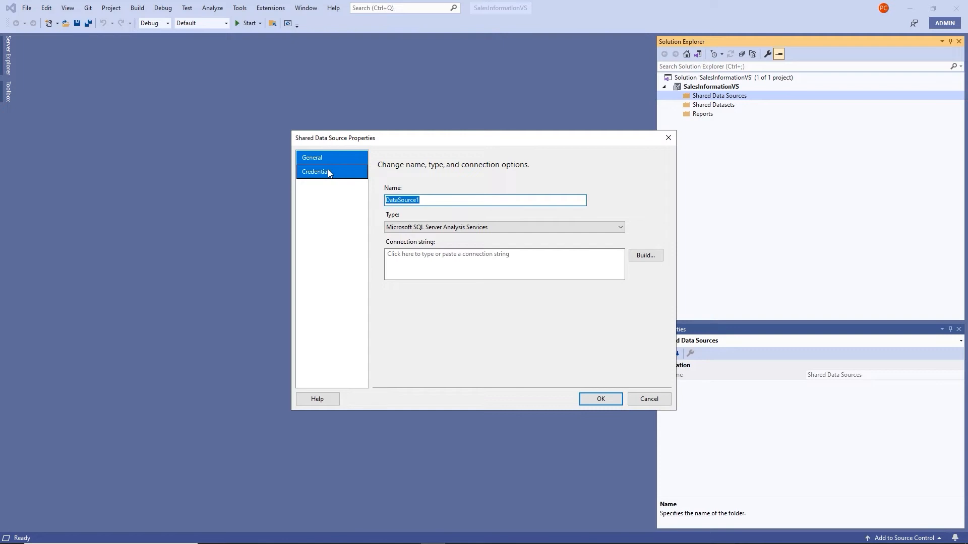
pyautogui.write('SharedSalesInformationVS')
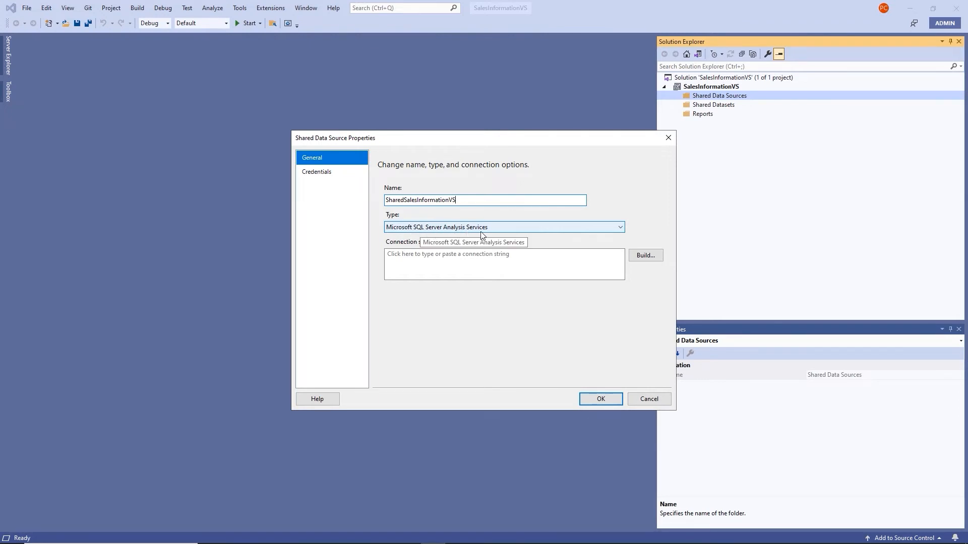
# Set the type to Microsoft SQL Server with a connection string to the EVALUATION instance's WideWorldImporters database
pyautogui.click(623, 228)
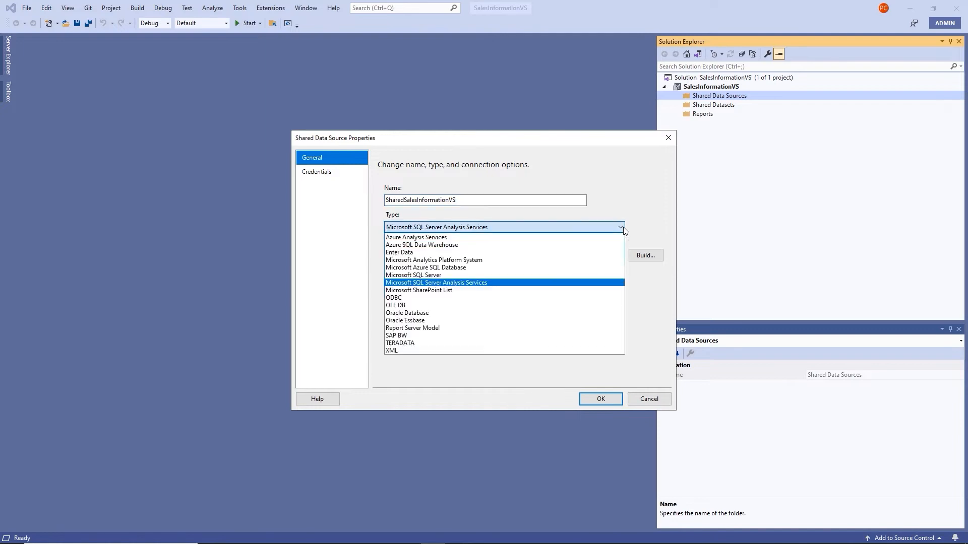
pyautogui.click(441, 275)
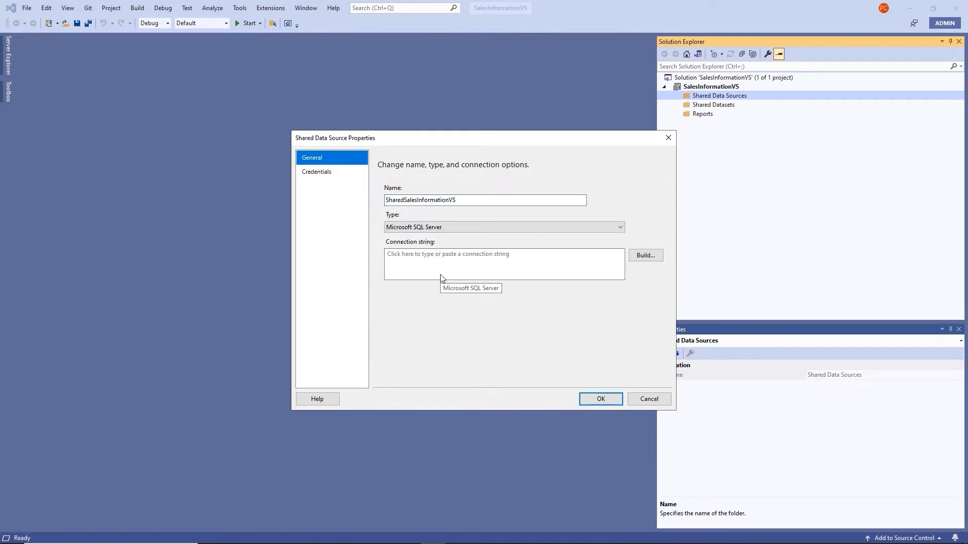
pyautogui.click(416, 255)
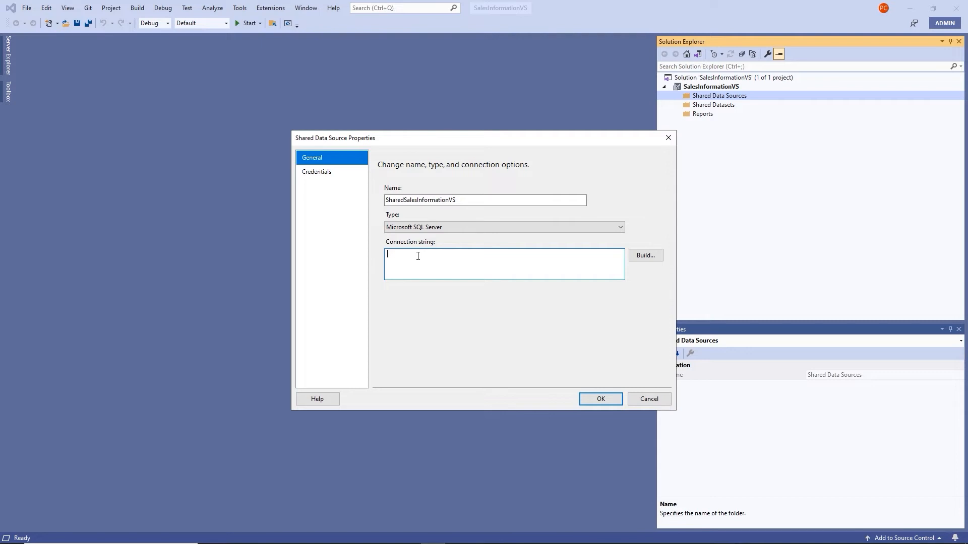
pyautogui.write('source=WIN-IE2NO4UCO3B\\EVALUATION; Initial Cat')
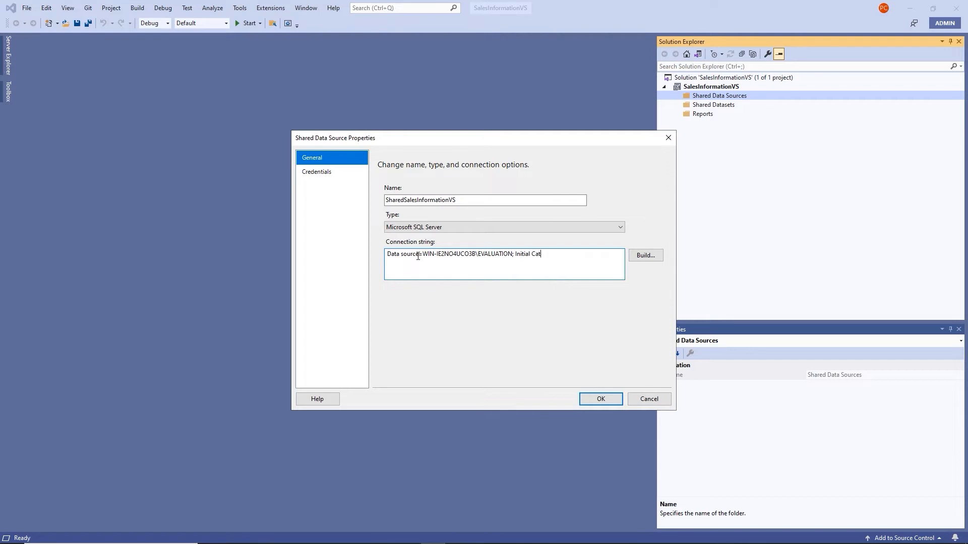
pyautogui.write('alog = WideWorldImporters')
# Set the data source to use the administrator user name and password, save it, and select Shared Datasets
pyautogui.click(344, 176)
pyautogui.click(330, 176)
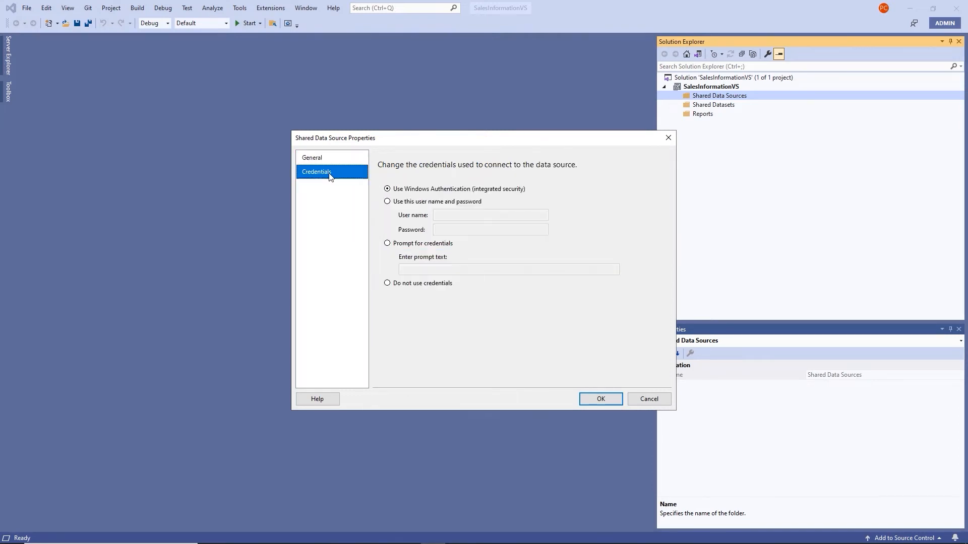
pyautogui.click(387, 201)
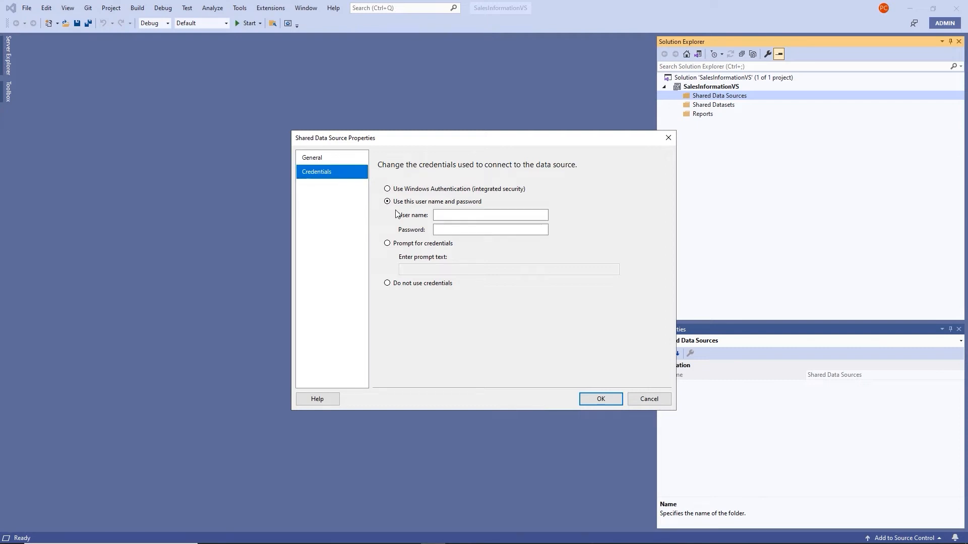
pyautogui.click(436, 215)
pyautogui.write('Administrator')
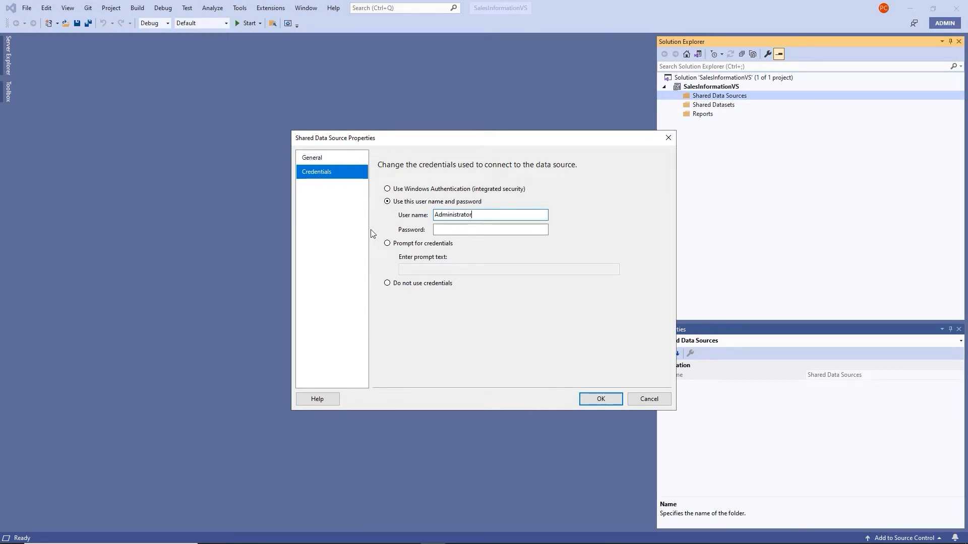
pyautogui.press('Tab')
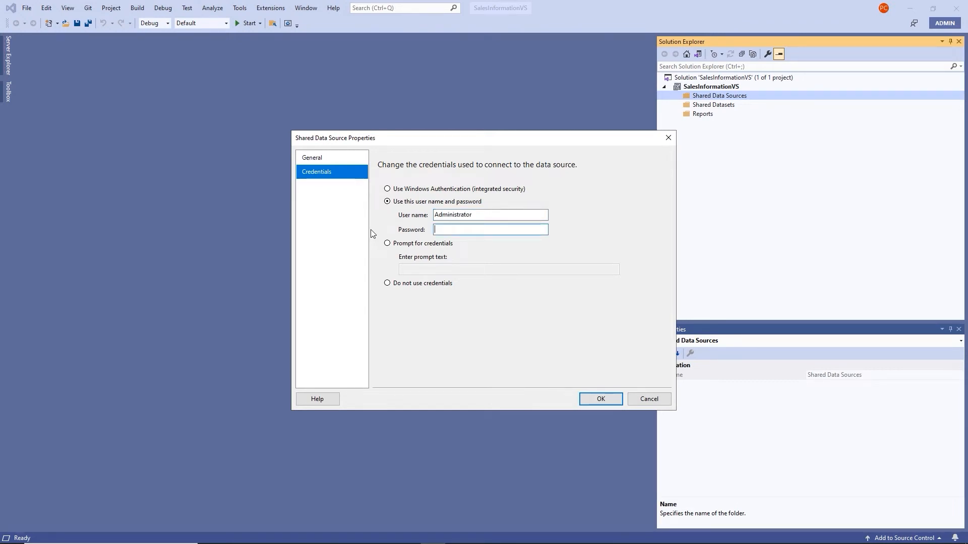
pyautogui.write('123456789012')
pyautogui.click(607, 401)
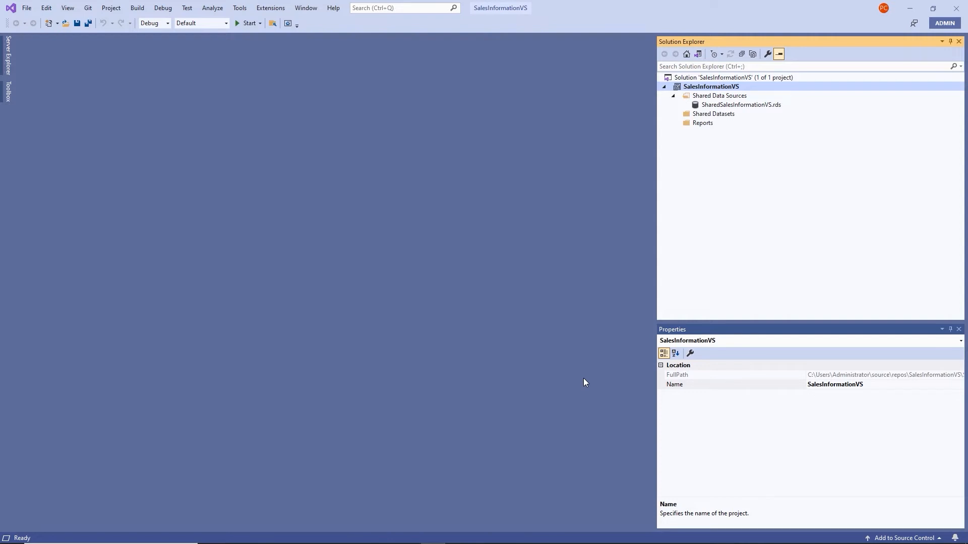
pyautogui.click(750, 114)
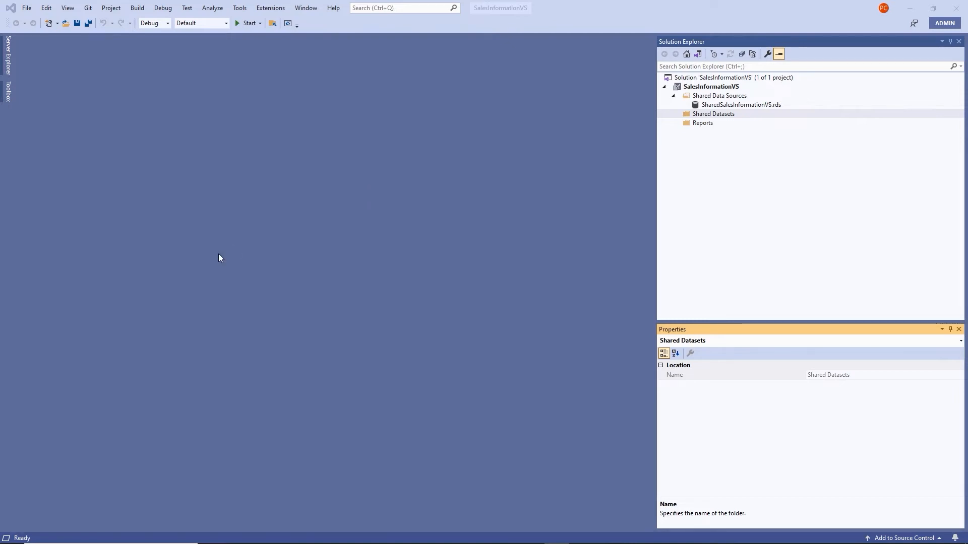
# Add shared dataset SalesInformationVS and paste the sales orders SQL query, trimming the trailing empty line
pyautogui.rightClick(705, 117)
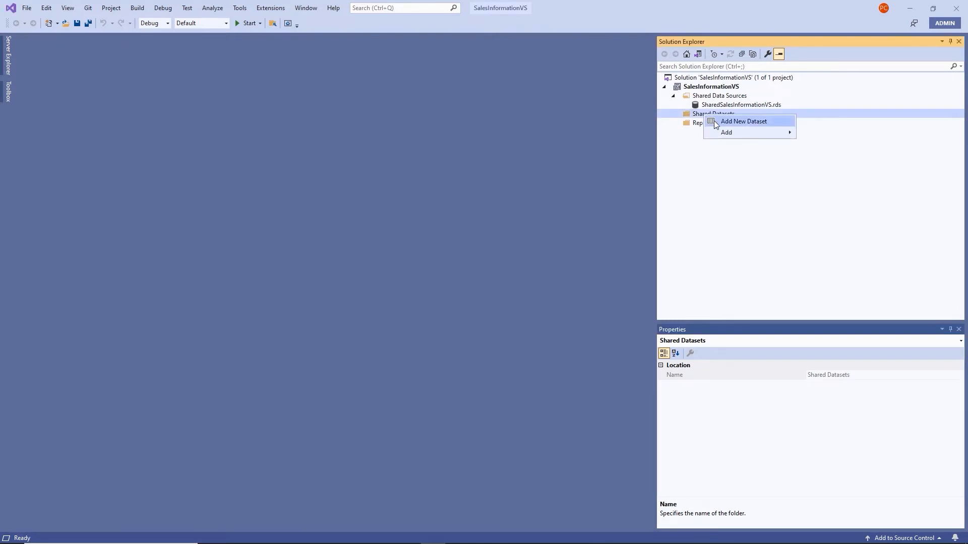
pyautogui.click(737, 124)
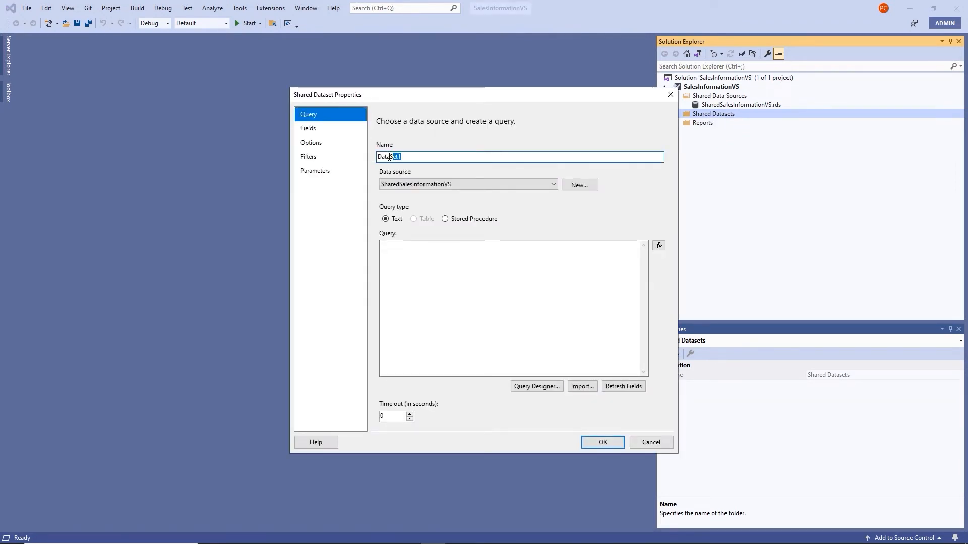
pyautogui.write('S')
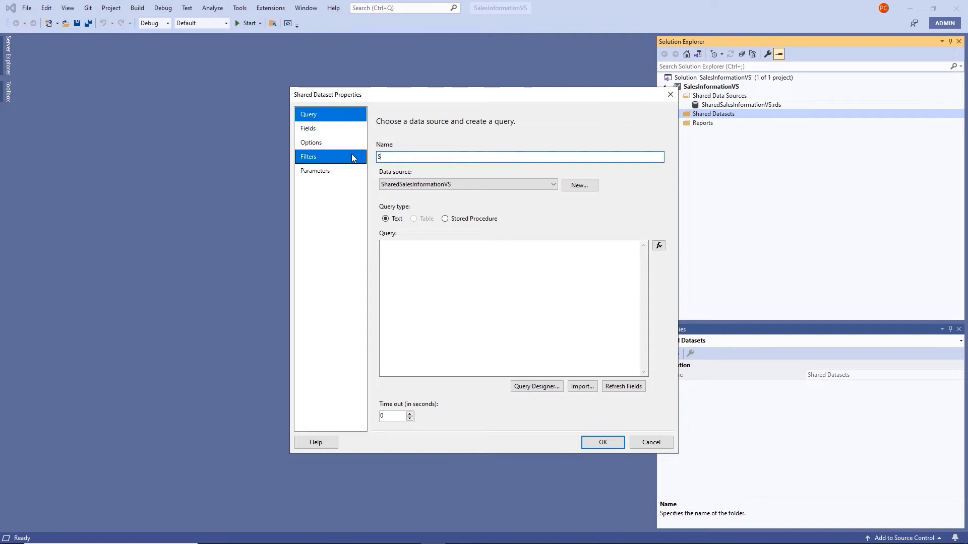
pyautogui.write('alesInformationVS')
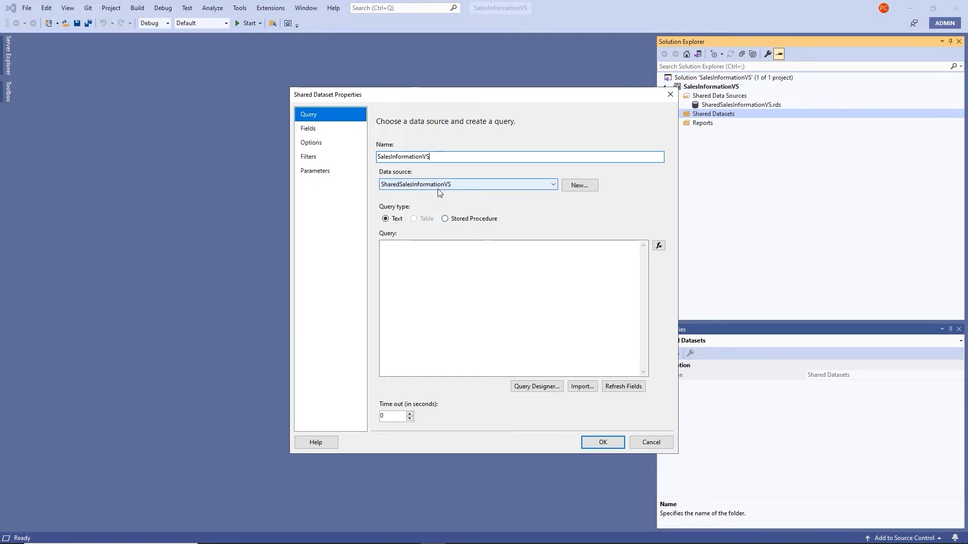
pyautogui.click(393, 250)
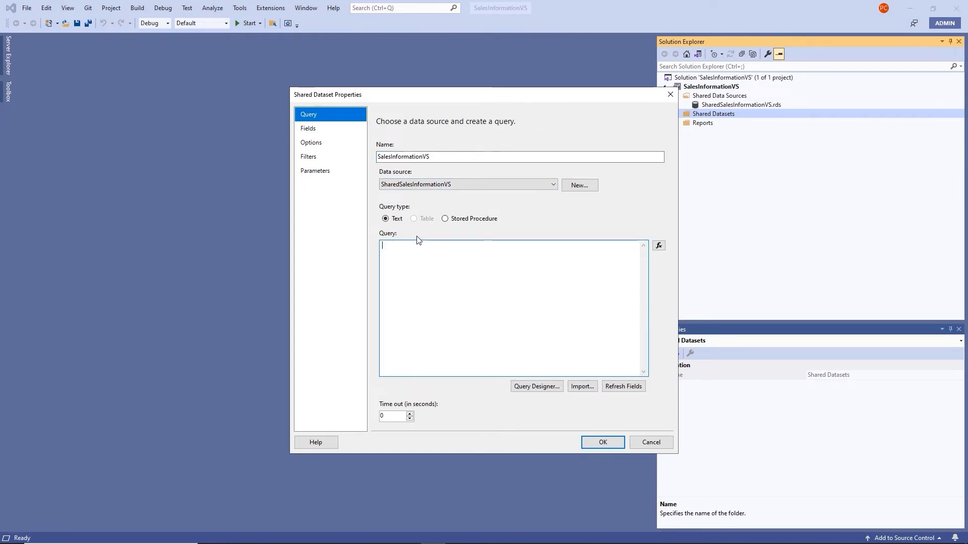
pyautogui.hotkey('ctrl', 'v')
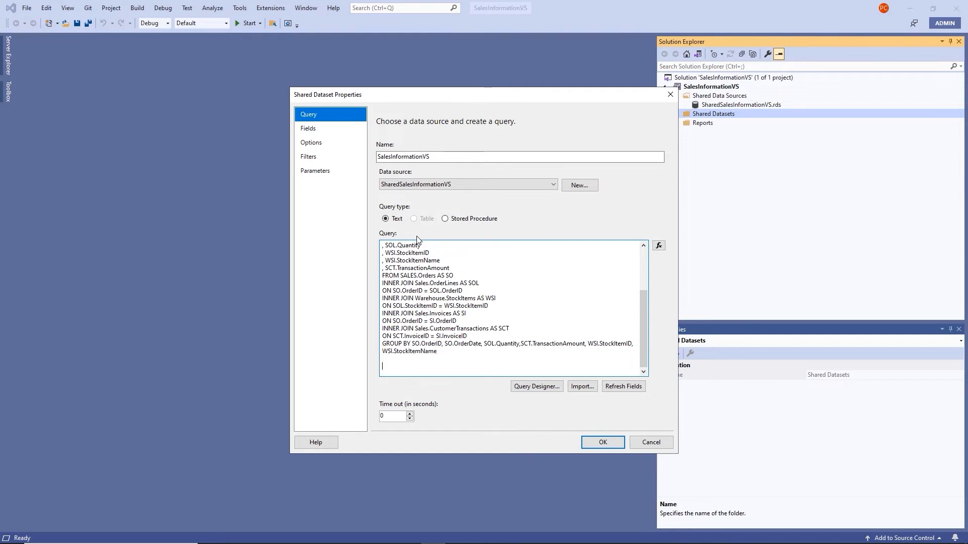
pyautogui.press('BackSpace')
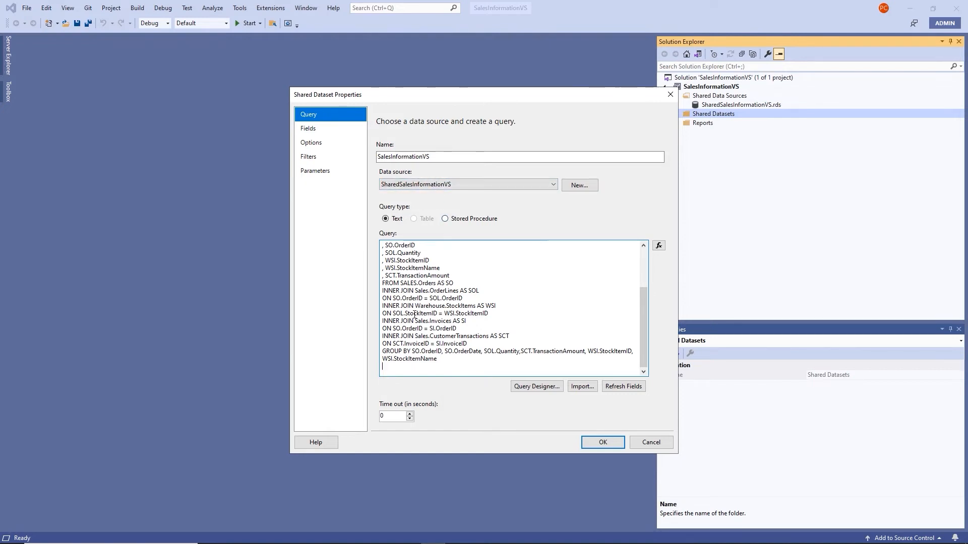
# Confirm the dataset, dismiss the connection error and accept the data source credentials to create SalesInformationVS.rsd
pyautogui.click(603, 443)
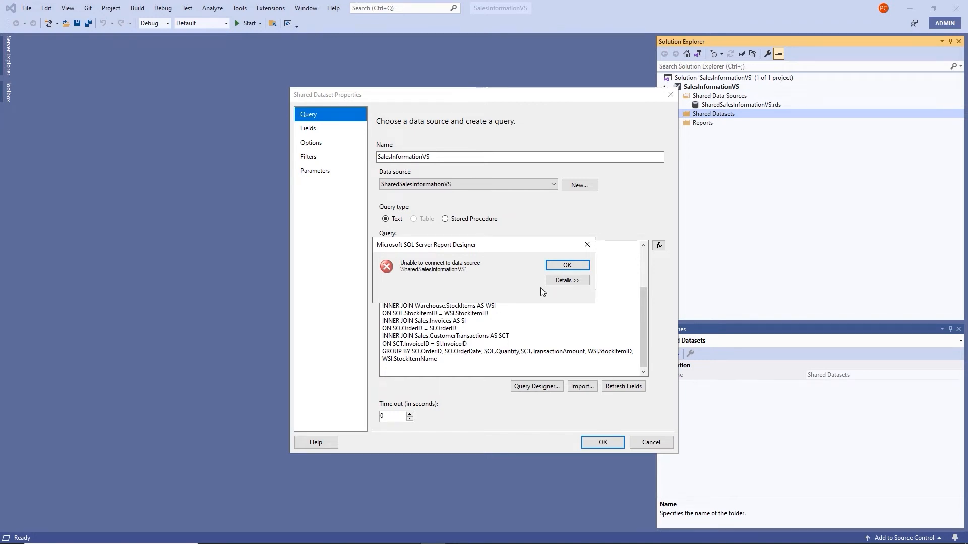
pyautogui.click(567, 267)
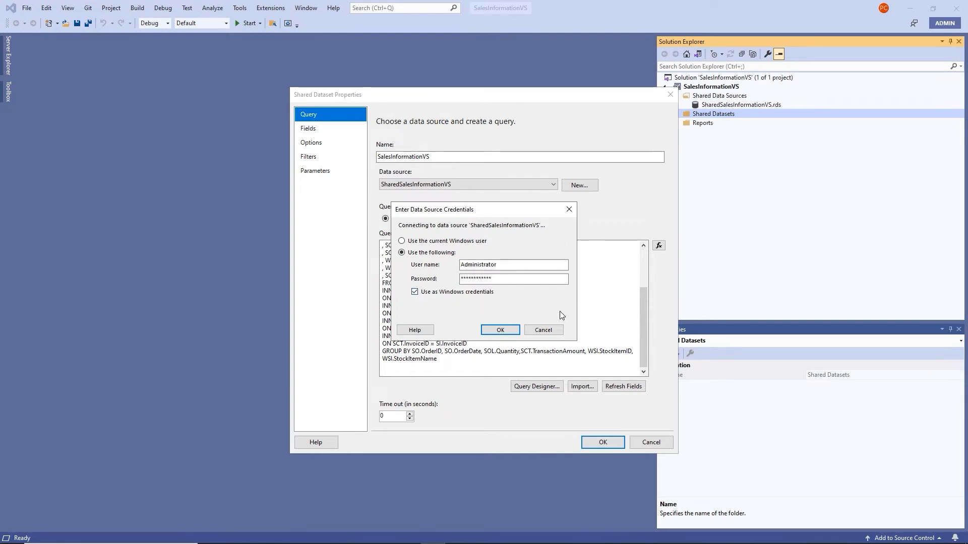
pyautogui.click(500, 330)
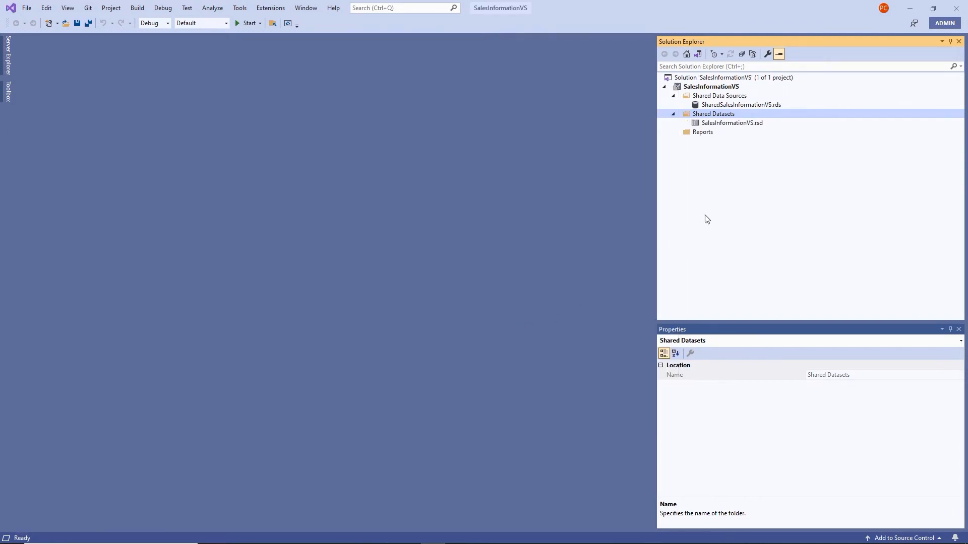
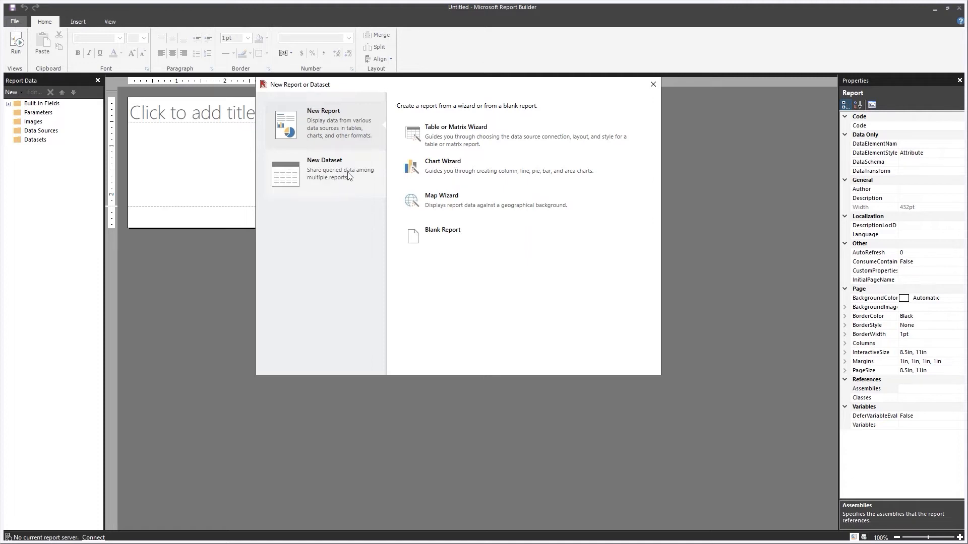
# Start a Table or Matrix wizard report on the shared SalesInfo dataset from TrainingReportServer > SSRS Video Course
pyautogui.click(454, 135)
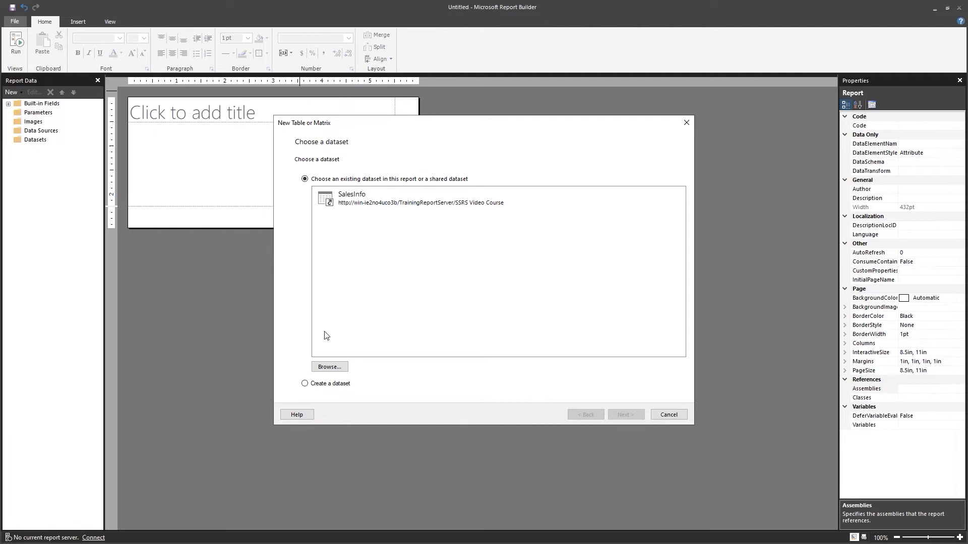
pyautogui.click(305, 384)
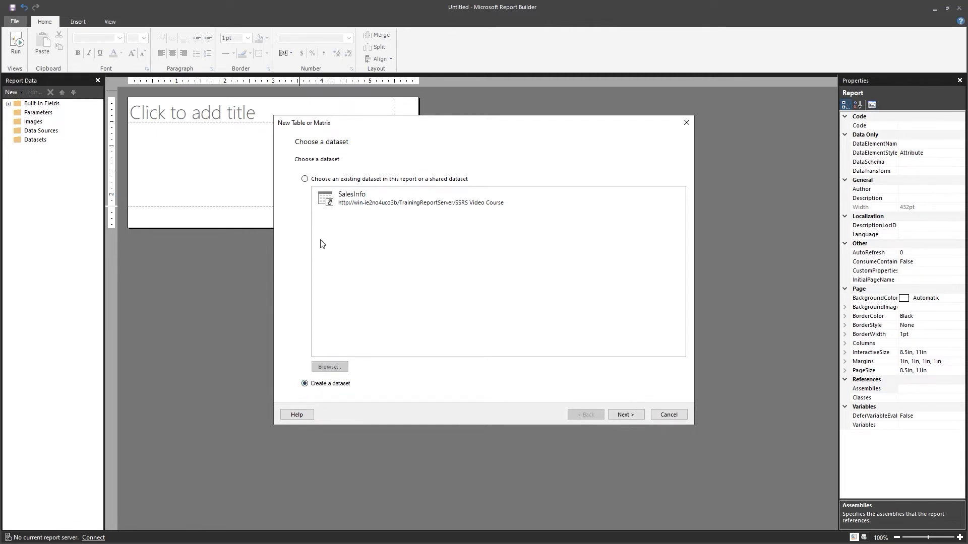
pyautogui.click(305, 180)
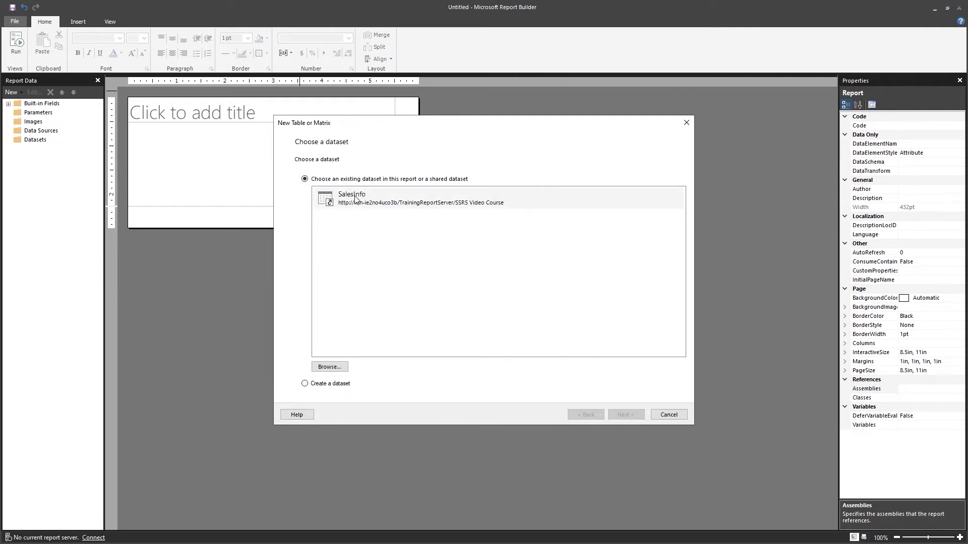
pyautogui.click(340, 372)
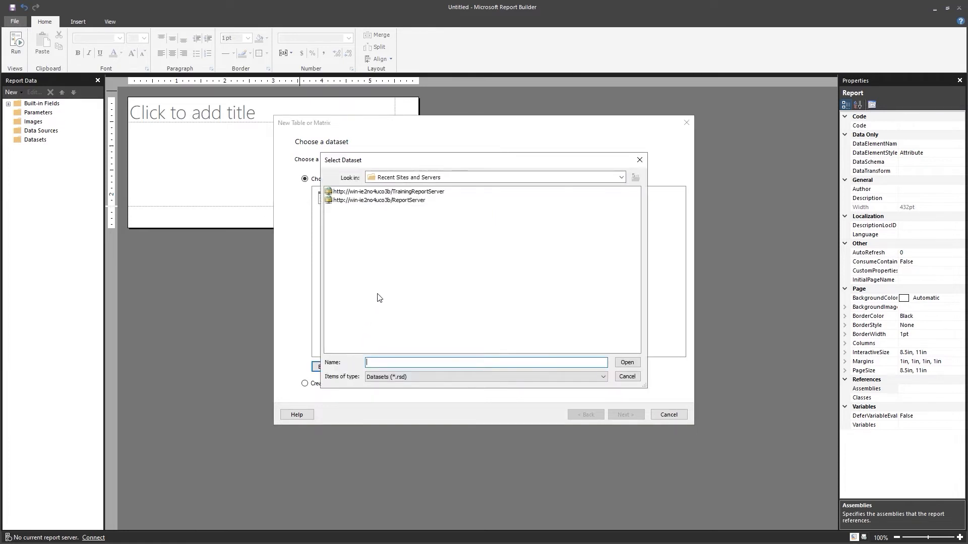
pyautogui.doubleClick(364, 192)
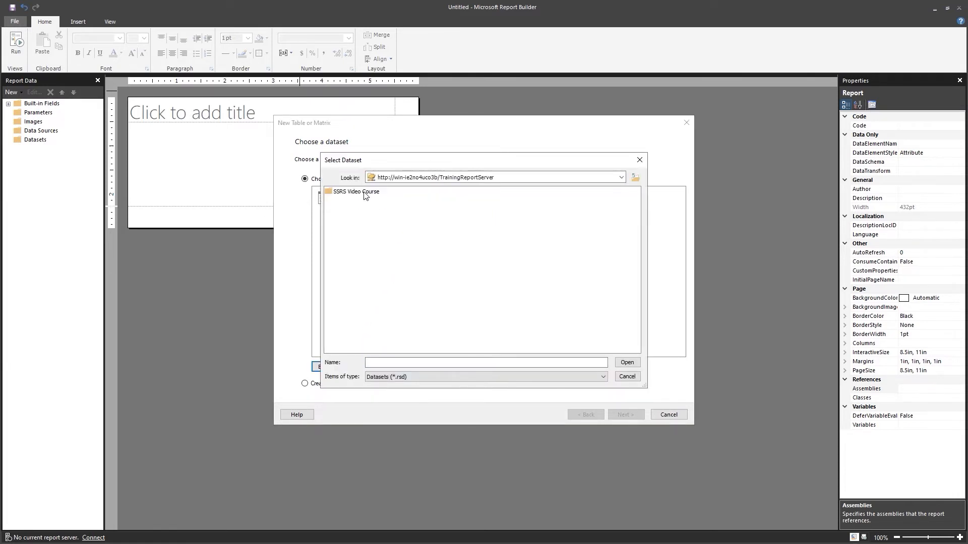
pyautogui.doubleClick(366, 195)
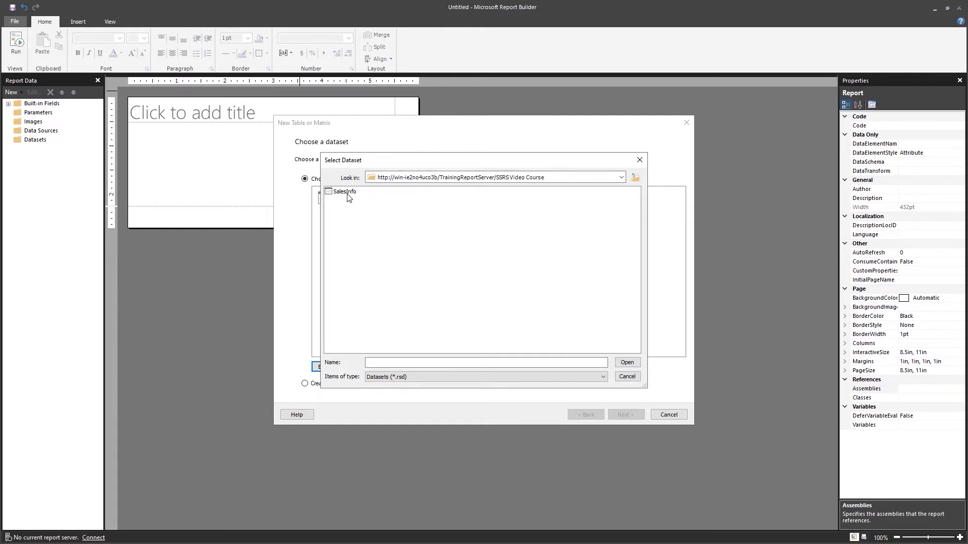
pyautogui.doubleClick(346, 192)
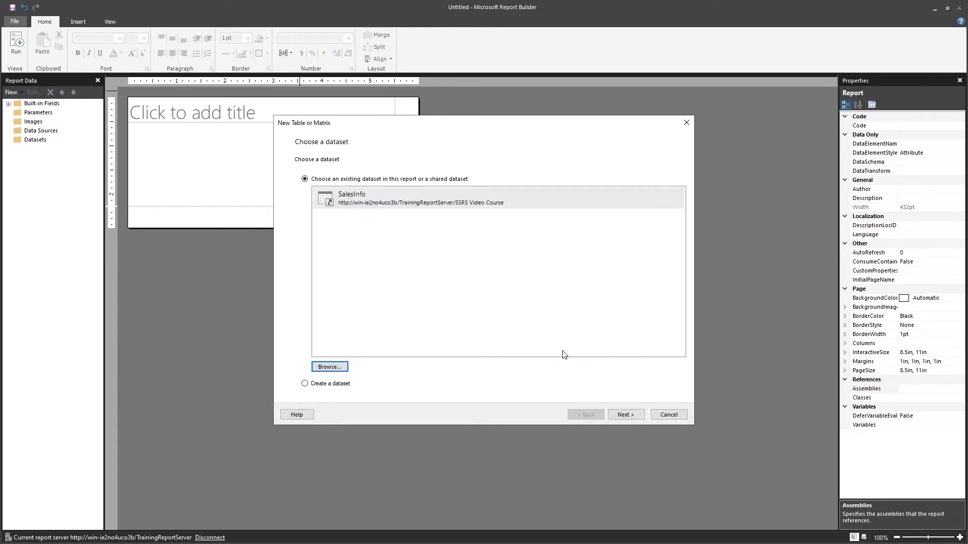
pyautogui.click(612, 415)
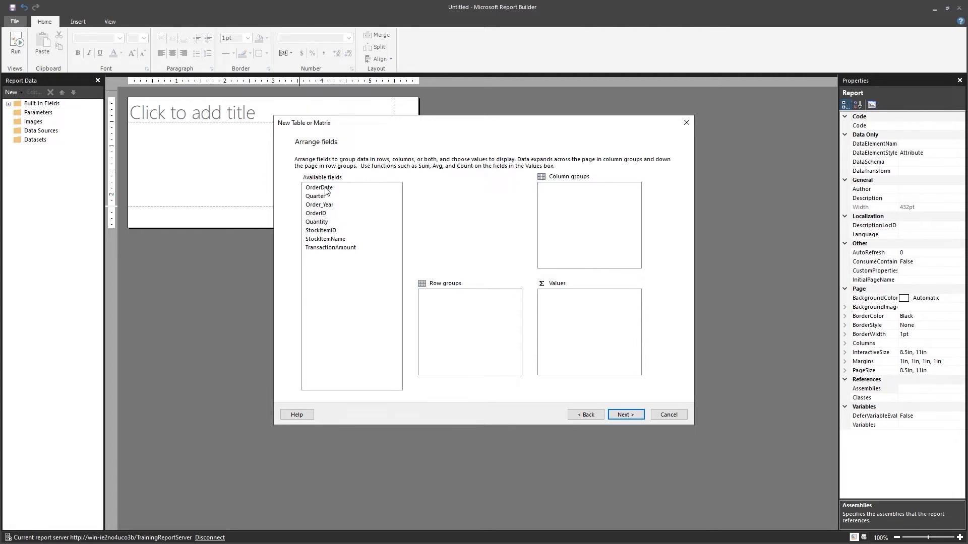
# Add OrderDate, OrderID and StockItemName to Row groups, in that order
pyautogui.moveTo(325, 190); pyautogui.dragTo(437, 291)
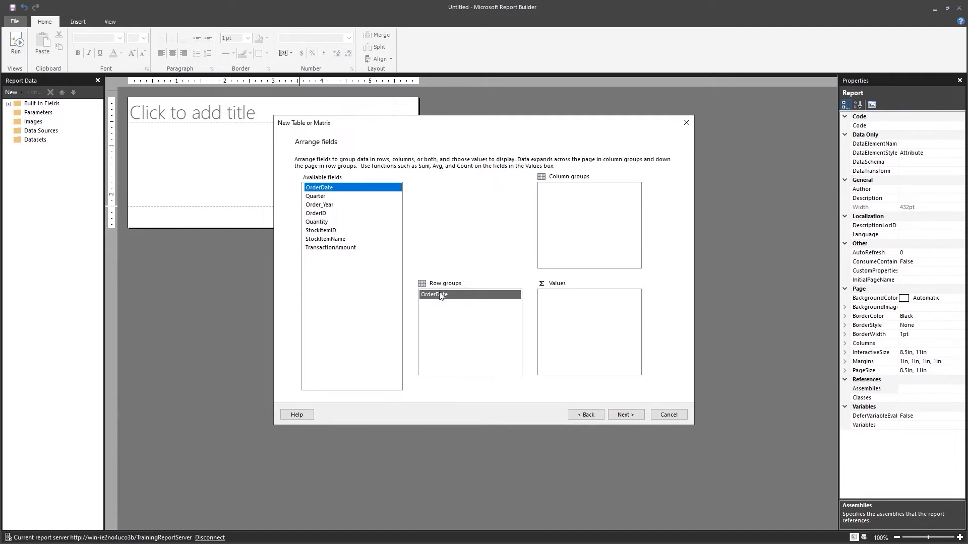
pyautogui.click(315, 214)
pyautogui.moveTo(315, 218); pyautogui.dragTo(447, 314)
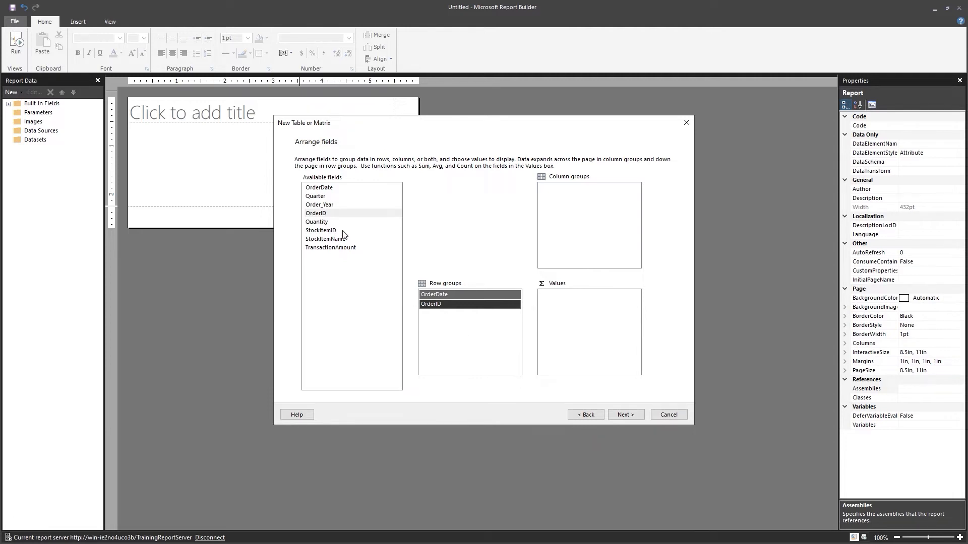
pyautogui.moveTo(334, 241); pyautogui.dragTo(474, 328)
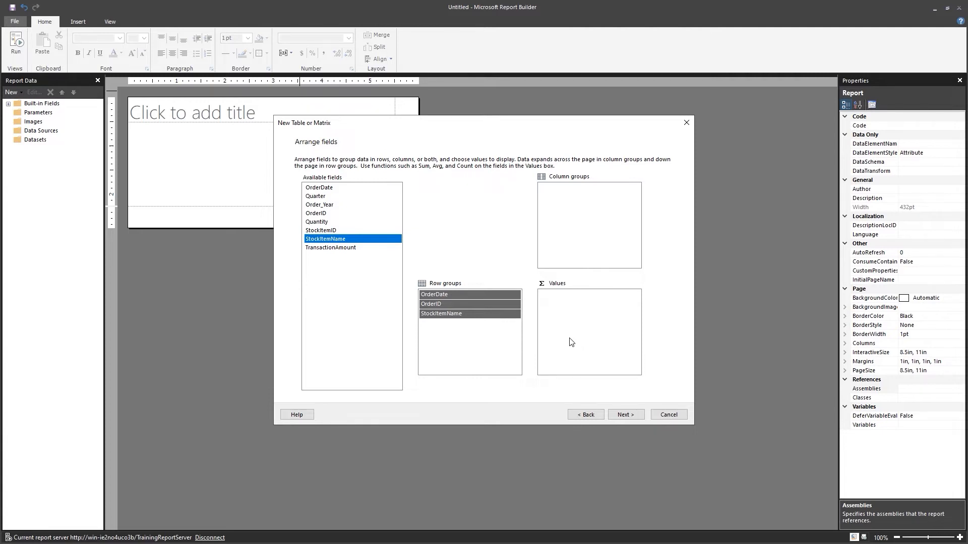
# Add Quantity and TransactionAmount as values, keeping Sum as the Quantity aggregate
pyautogui.doubleClick(320, 225)
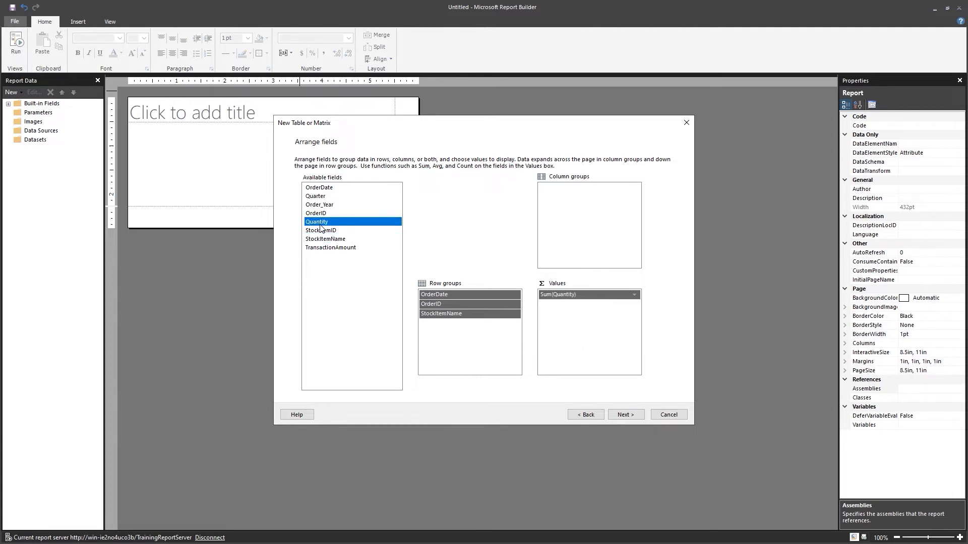
pyautogui.click(347, 250)
pyautogui.doubleClick(346, 248)
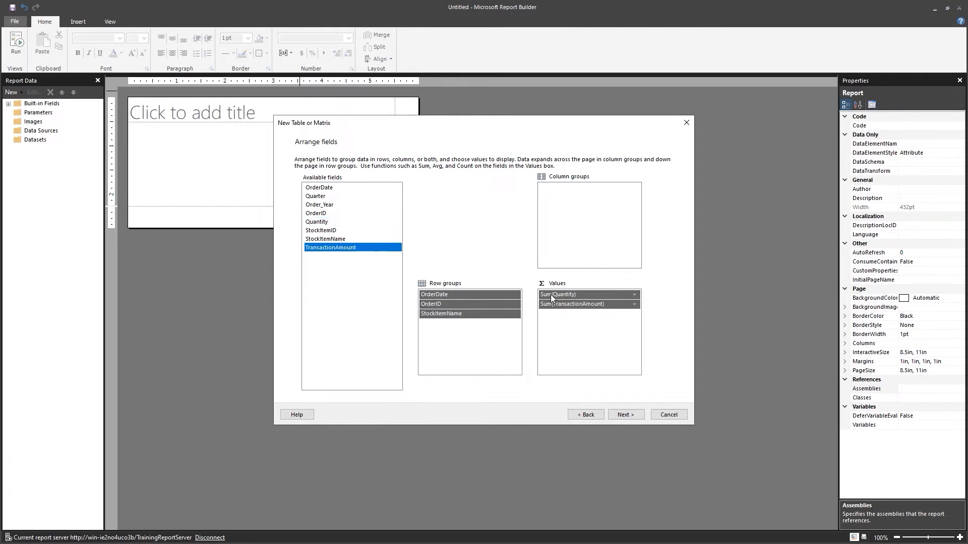
pyautogui.click(614, 298)
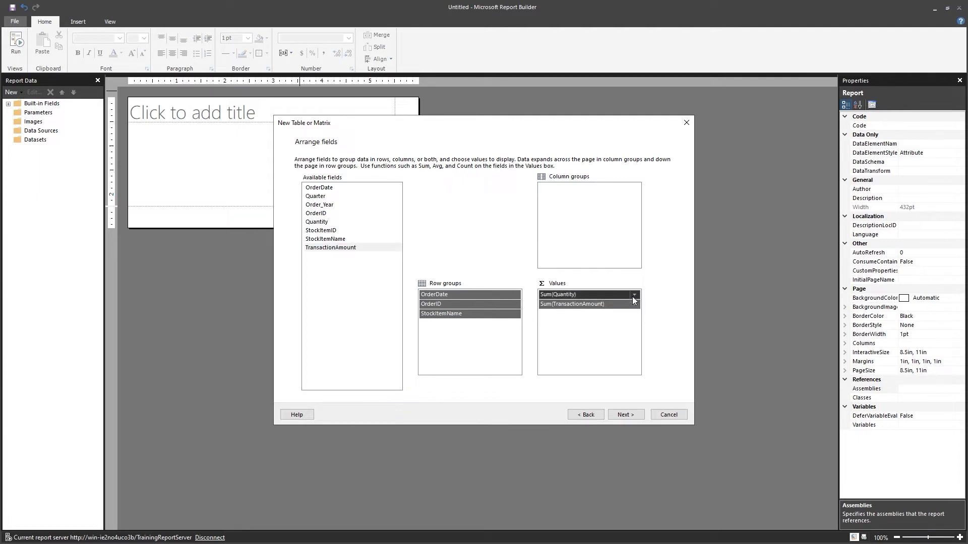
pyautogui.click(633, 297)
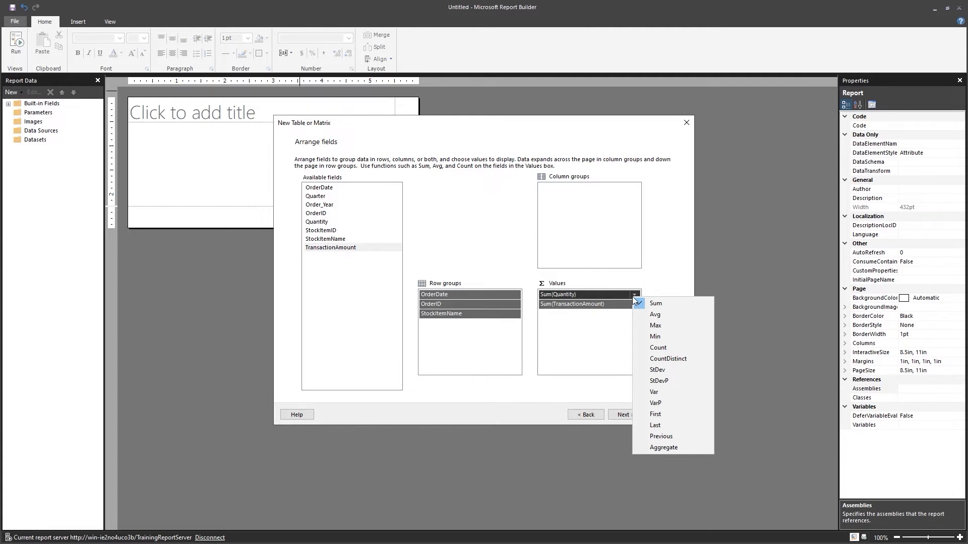
pyautogui.click(604, 335)
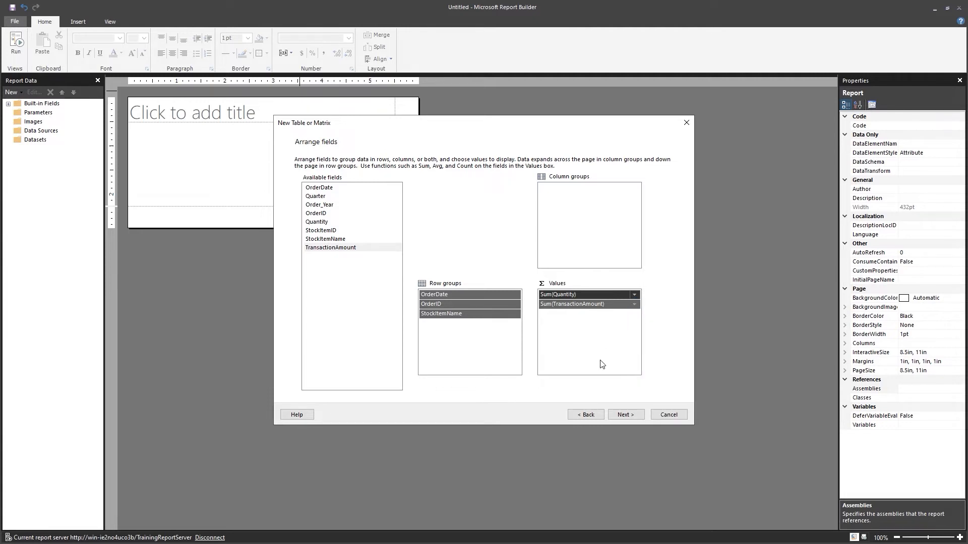
pyautogui.click(630, 415)
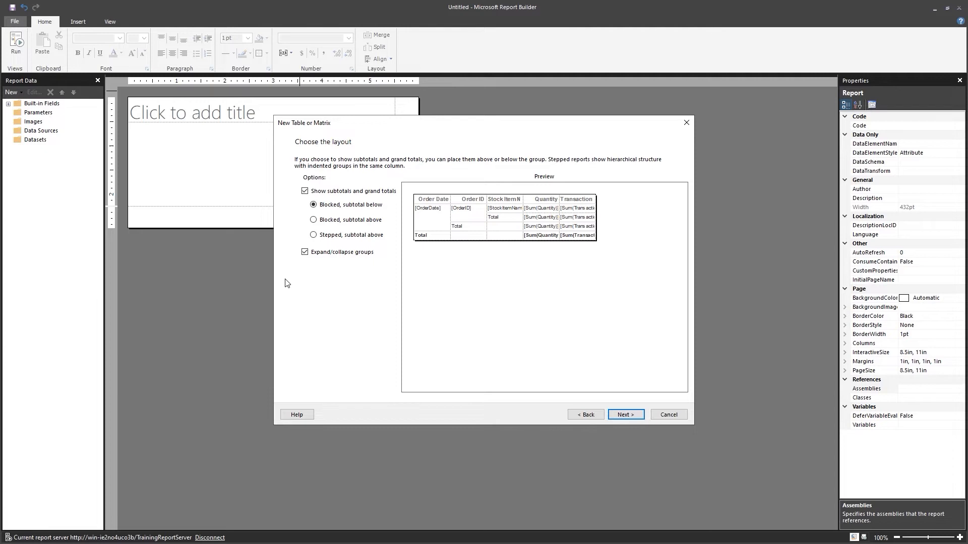
# Uncheck Expand/collapse groups, keep subtotals and grand totals, and finish the wizard
pyautogui.click(305, 253)
pyautogui.click(626, 416)
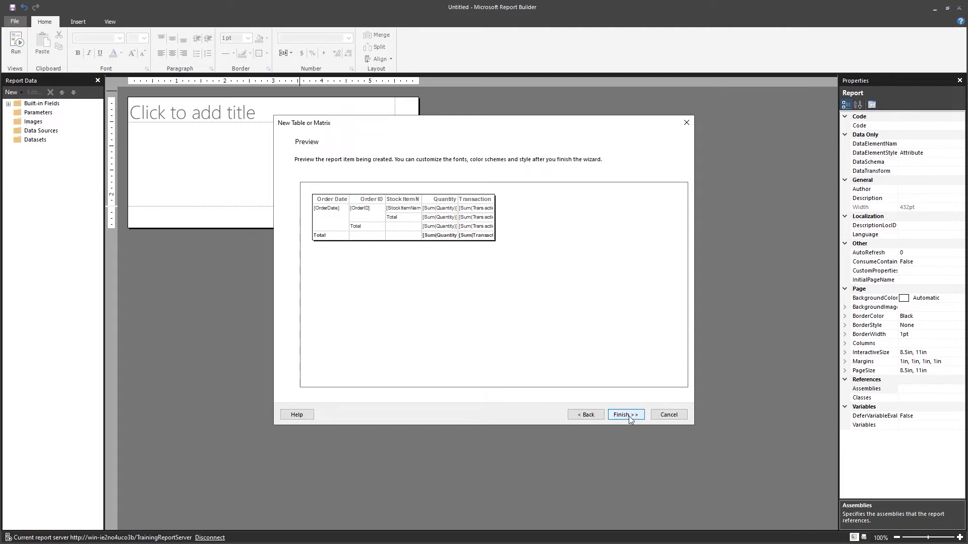
pyautogui.click(626, 414)
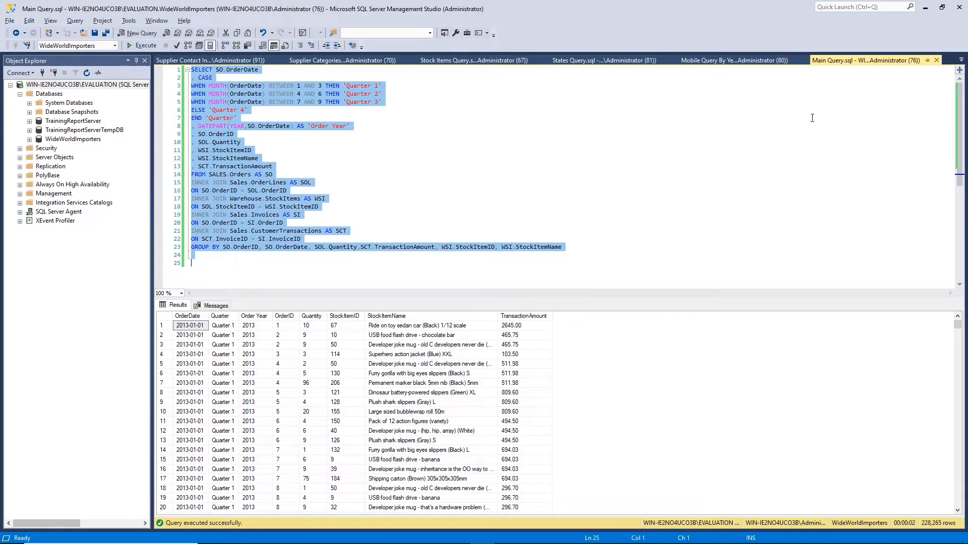
# Minimise SQL Server Management Studio to get back to the report design
pyautogui.click(929, 6)
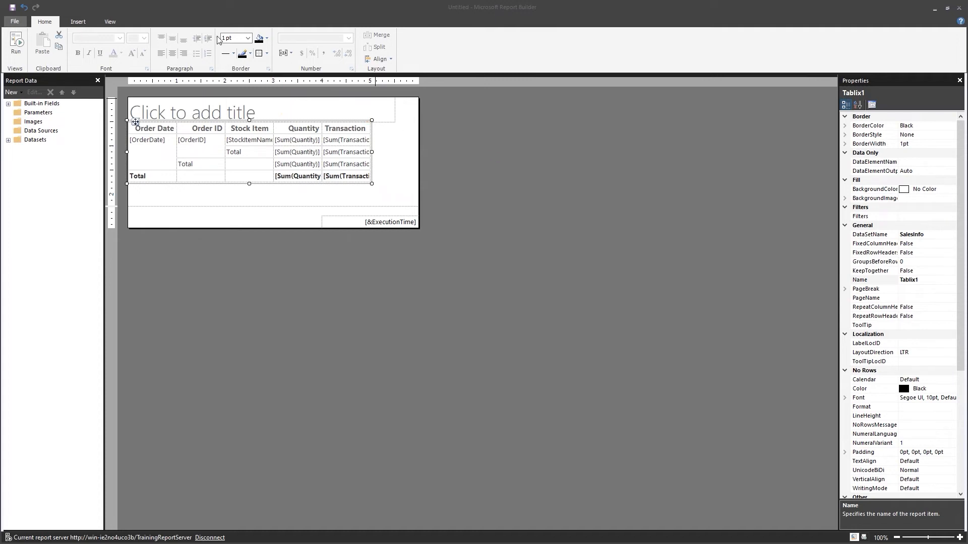
pyautogui.click(288, 54)
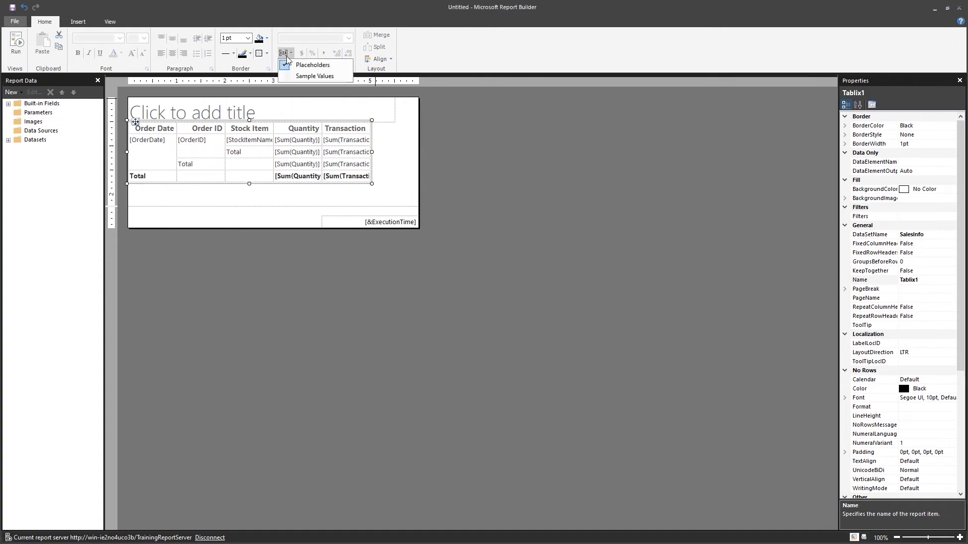
pyautogui.click(304, 76)
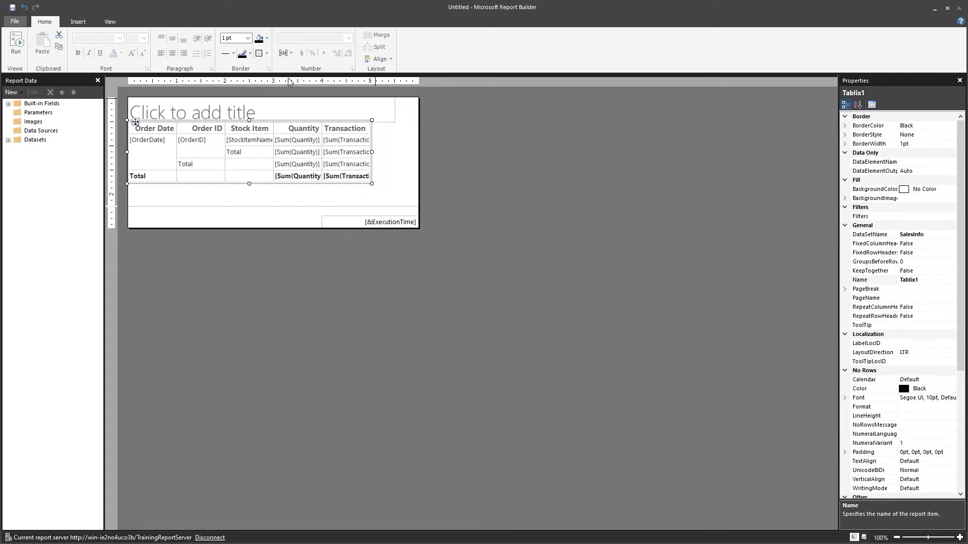
pyautogui.click(397, 170)
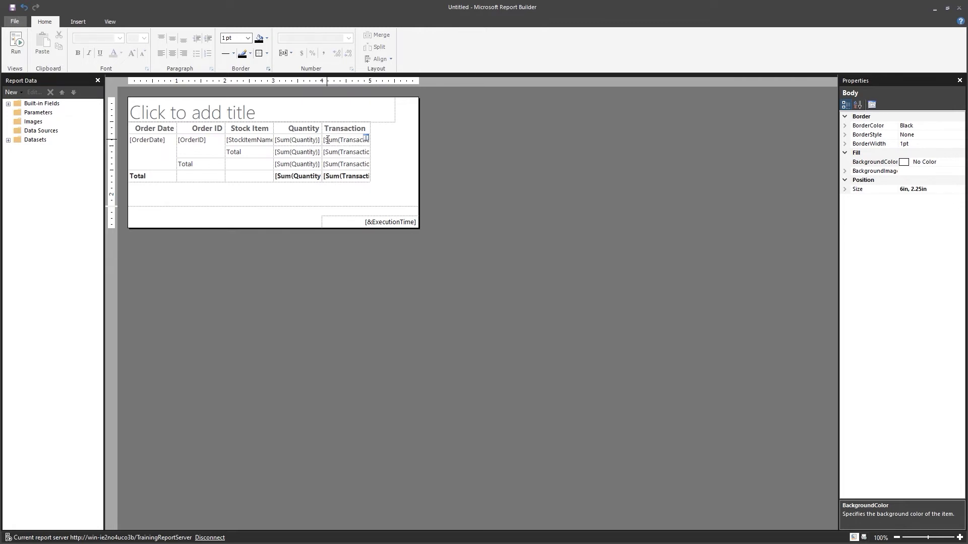
# Format all four Transaction cells, including the total, as Currency
pyautogui.click(344, 145)
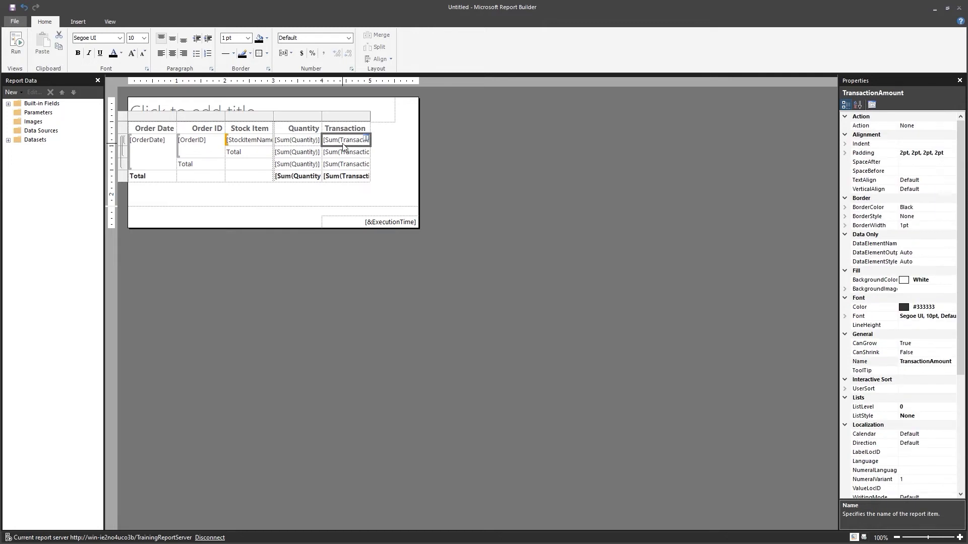
pyautogui.keyDown('ctrl'); pyautogui.click(346, 152); pyautogui.keyUp('ctrl')
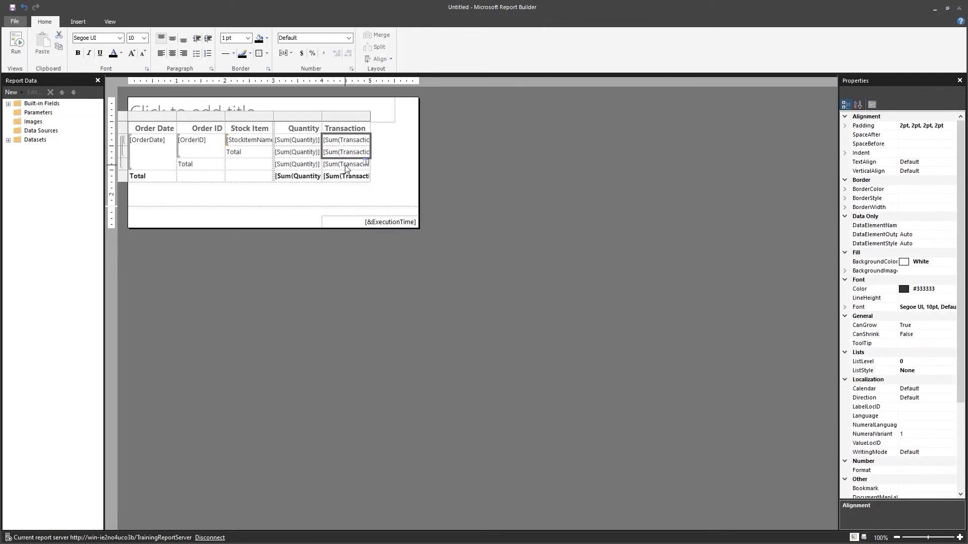
pyautogui.keyDown('ctrl'); pyautogui.click(346, 166); pyautogui.keyUp('ctrl')
pyautogui.keyDown('ctrl'); pyautogui.click(345, 177); pyautogui.keyUp('ctrl')
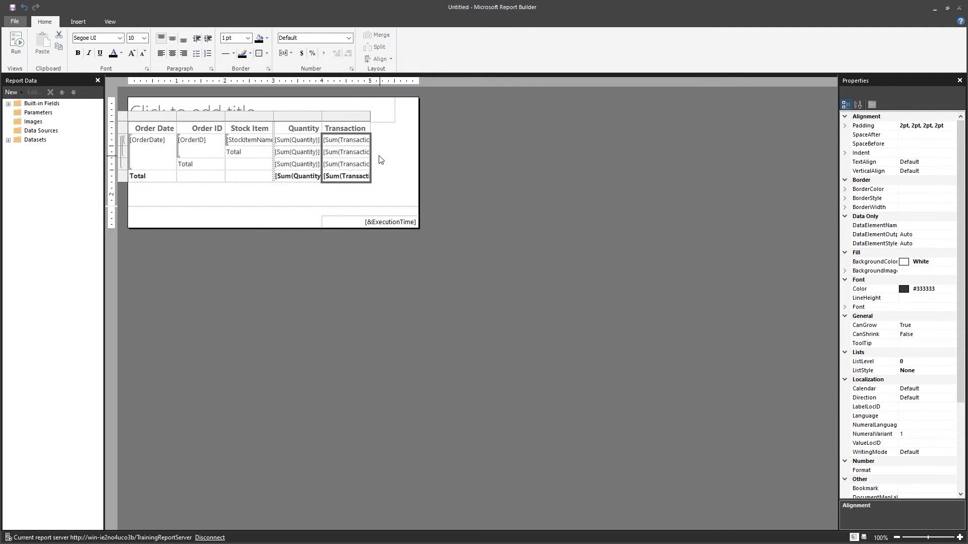
pyautogui.click(302, 54)
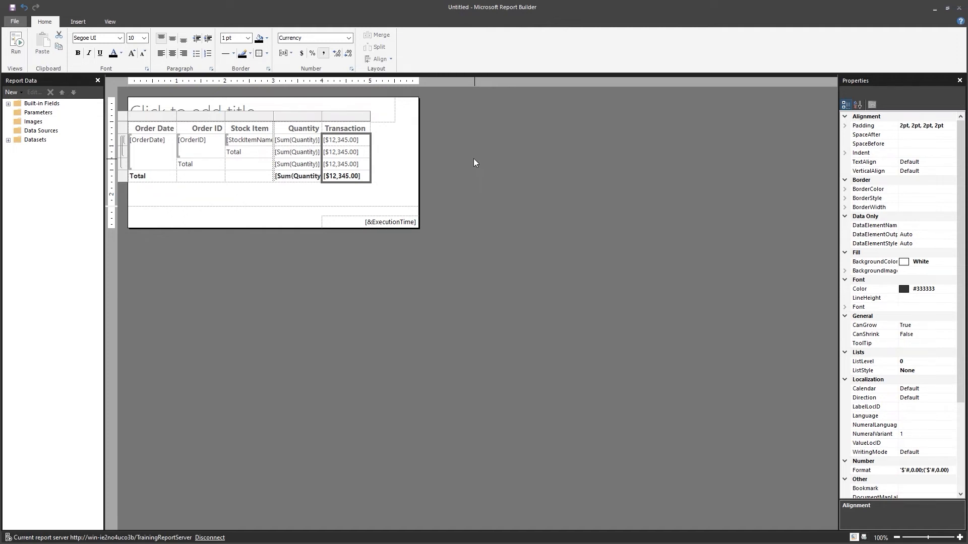
# Select the four Quantity cells, including the Total-row cell
pyautogui.click(294, 143)
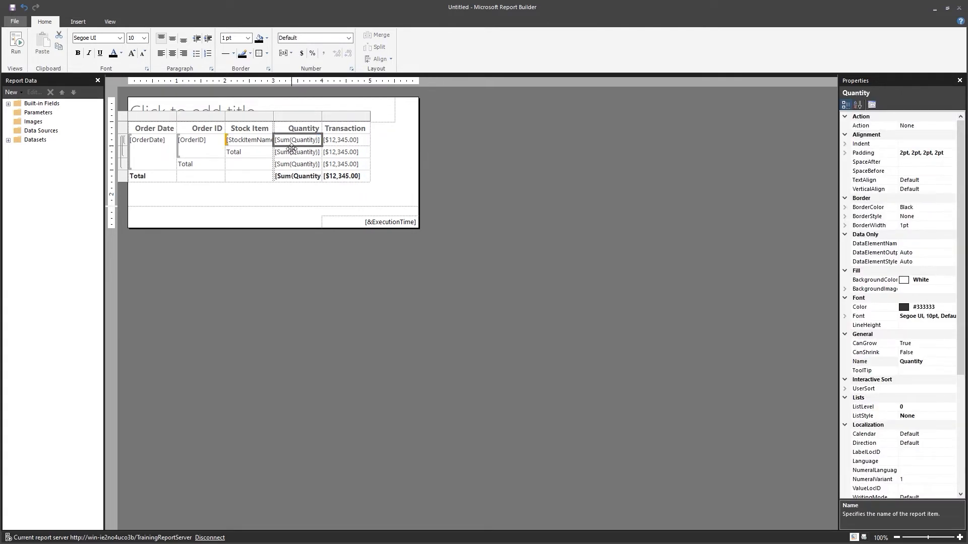
pyautogui.keyDown('ctrl'); pyautogui.click(294, 154); pyautogui.keyUp('ctrl')
pyautogui.keyDown('ctrl'); pyautogui.click(292, 165); pyautogui.keyUp('ctrl')
pyautogui.keyDown('ctrl'); pyautogui.click(292, 177); pyautogui.keyUp('ctrl')
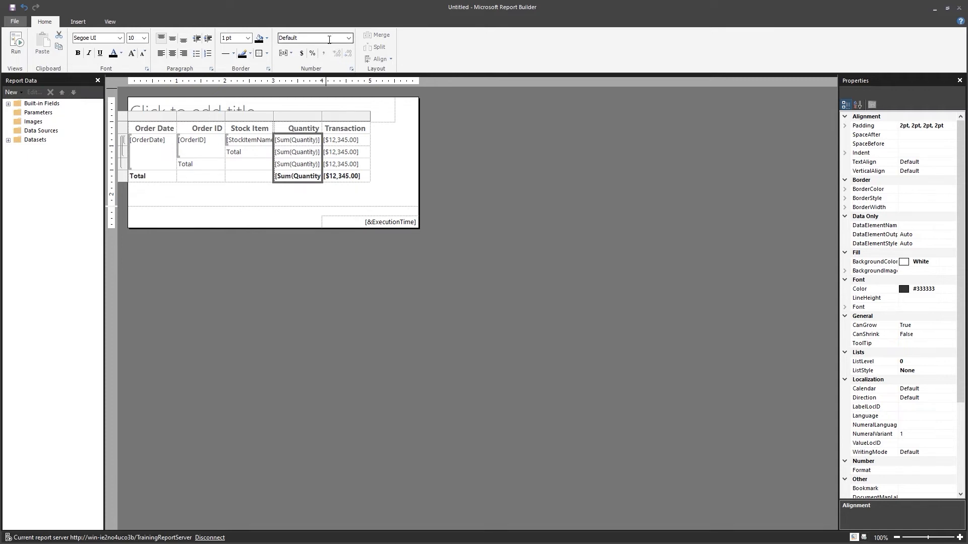
# Format the Quantity cells as Number with zero decimal places, like 12,345
pyautogui.click(348, 37)
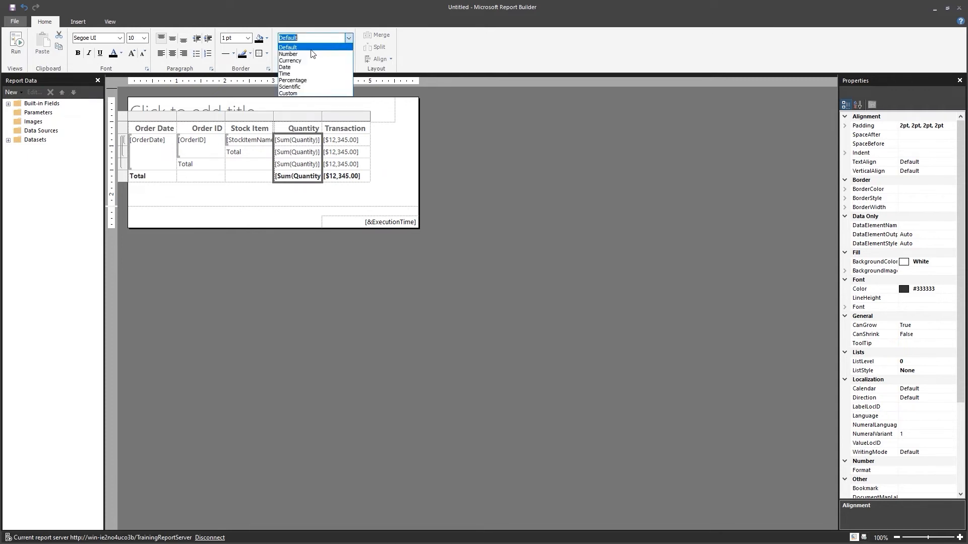
pyautogui.click(288, 54)
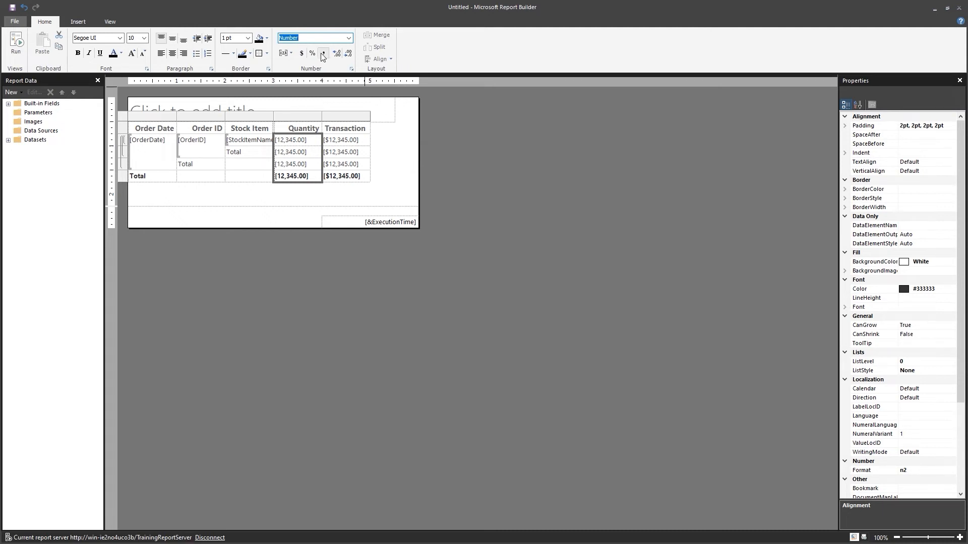
pyautogui.click(348, 54)
pyautogui.click(348, 55)
# Format the Order Date textbox with the short Date format, shown as 1/31/2000
pyautogui.doubleClick(141, 146)
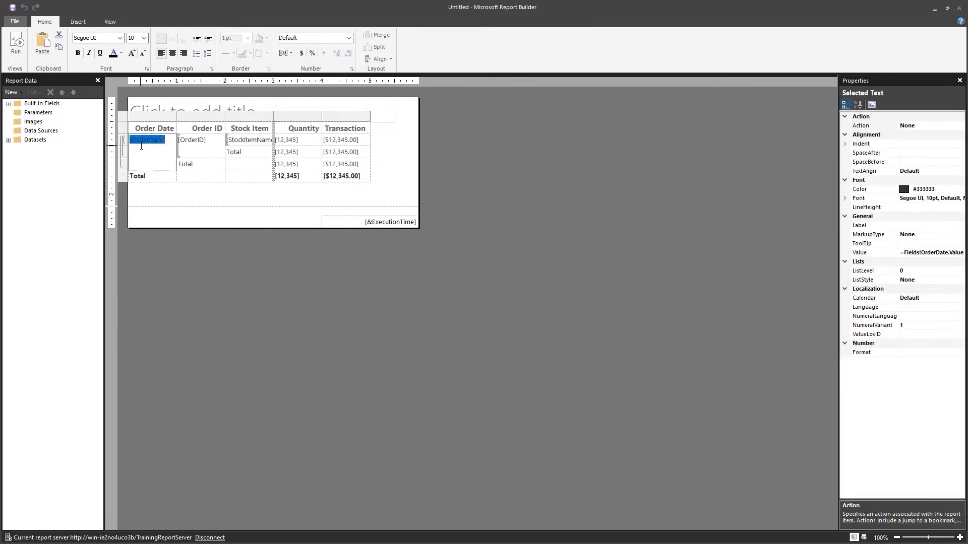
pyautogui.click(178, 204)
pyautogui.click(169, 147)
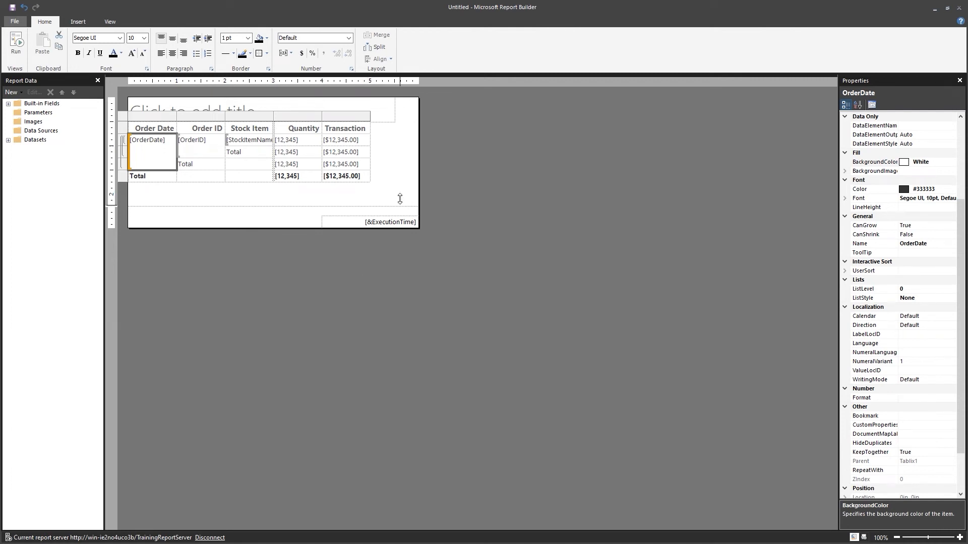
pyautogui.click(349, 39)
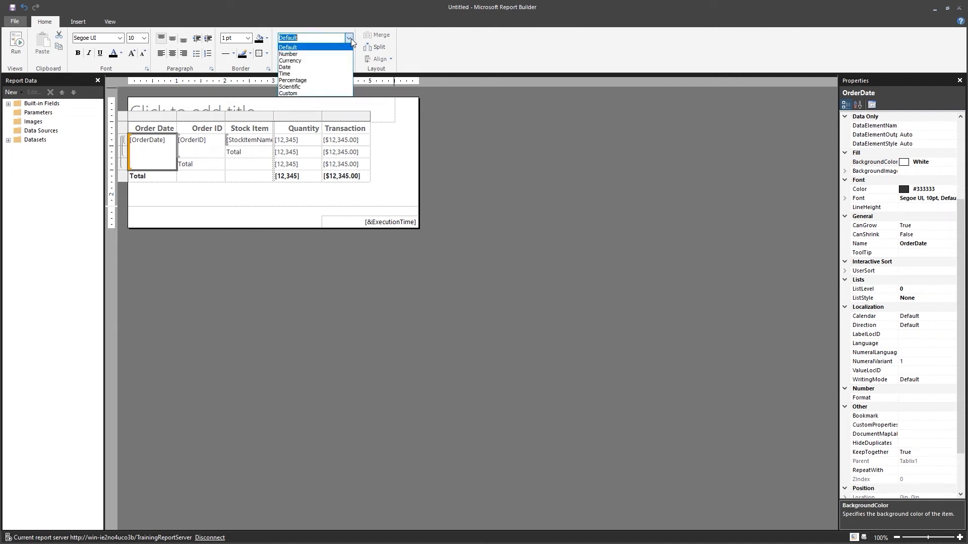
pyautogui.click(326, 67)
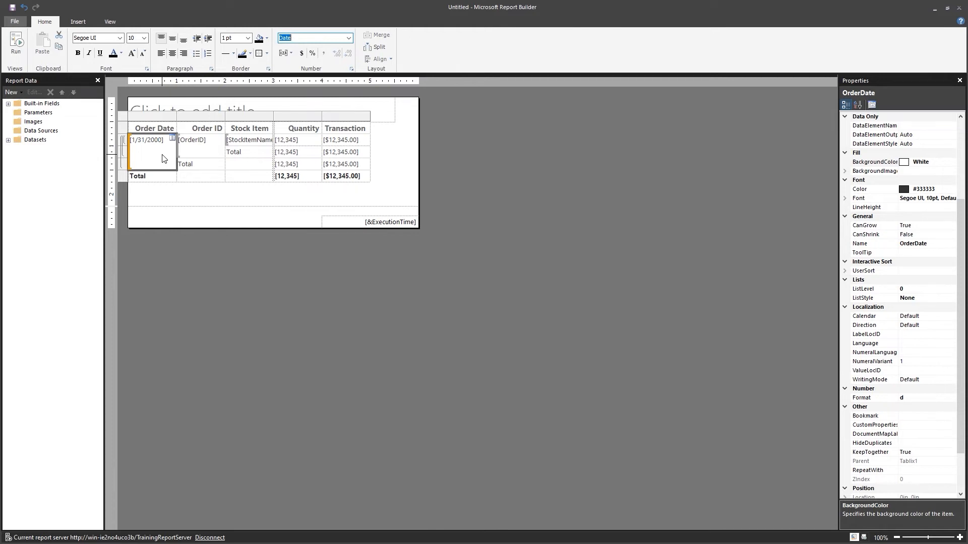
pyautogui.rightClick(154, 143)
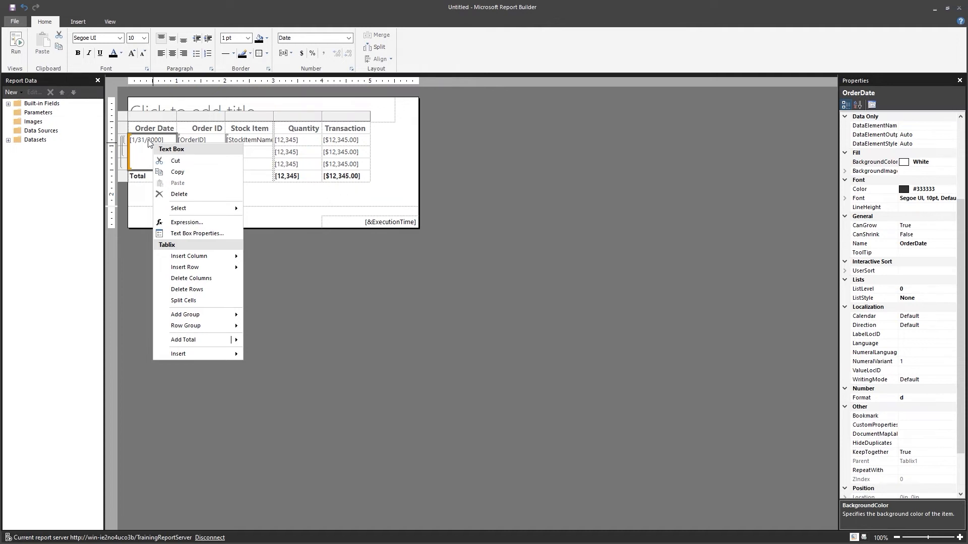
pyautogui.press('Escape')
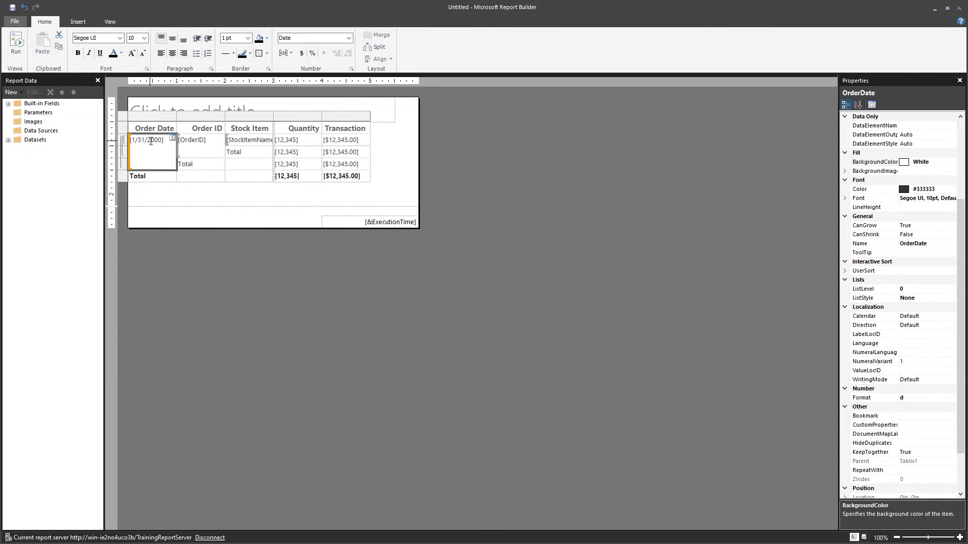
# In Order Date's Text Box Properties, choose the 'January 31, 2000' long date format
pyautogui.rightClick(150, 141)
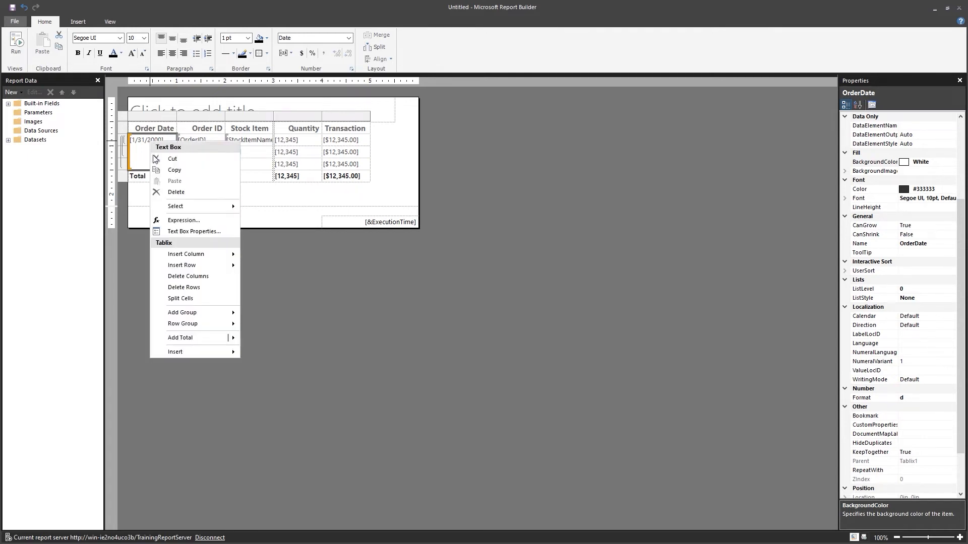
pyautogui.click(179, 233)
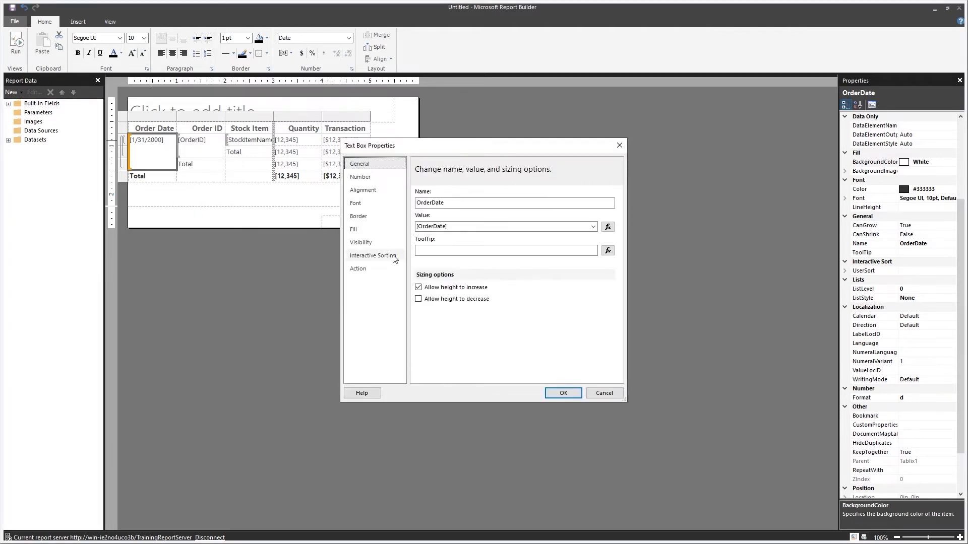
pyautogui.click(369, 178)
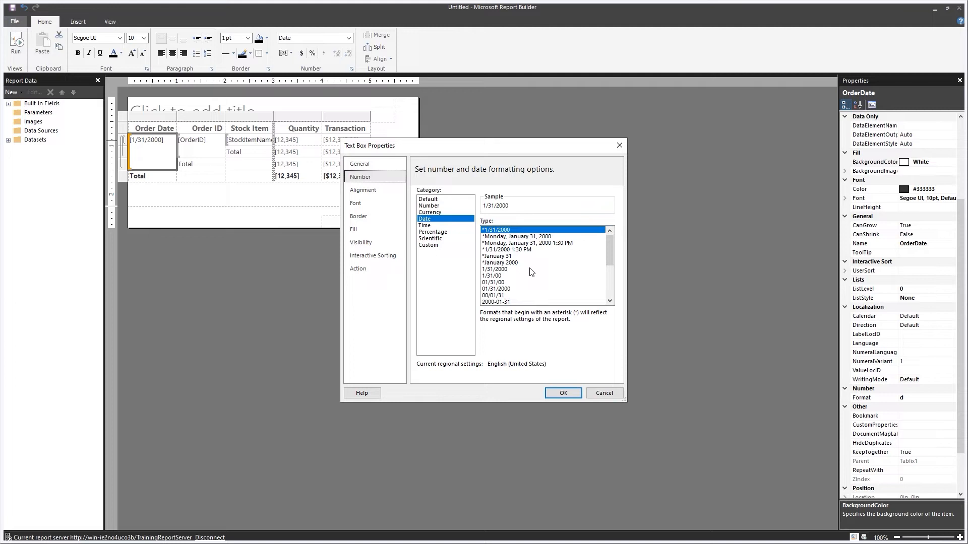
pyautogui.scroll(-1, 532, 273)
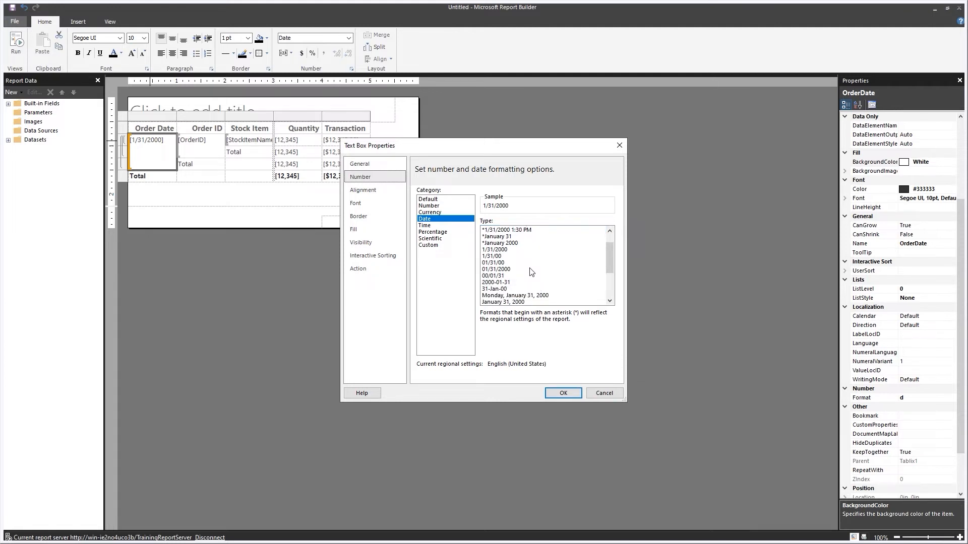
pyautogui.scroll(-1, 532, 273)
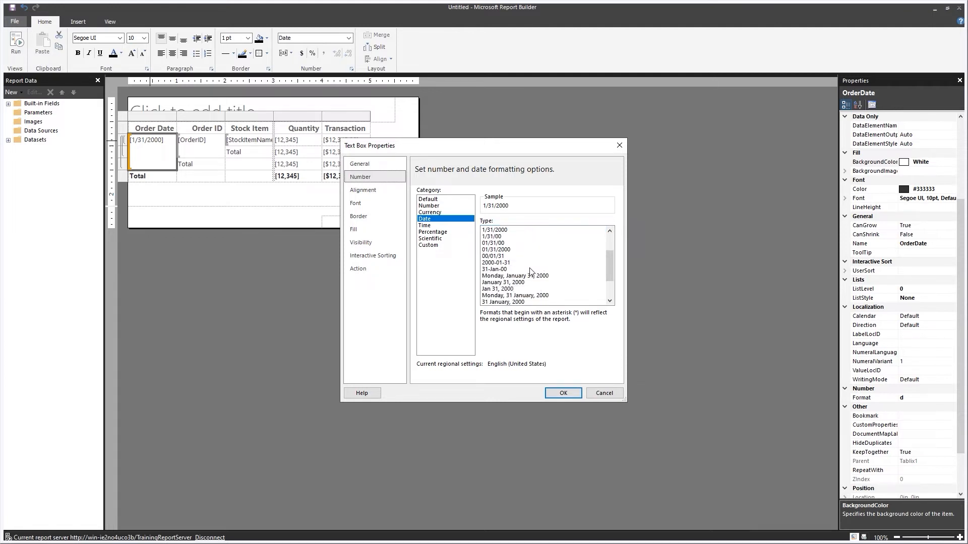
pyautogui.click(504, 283)
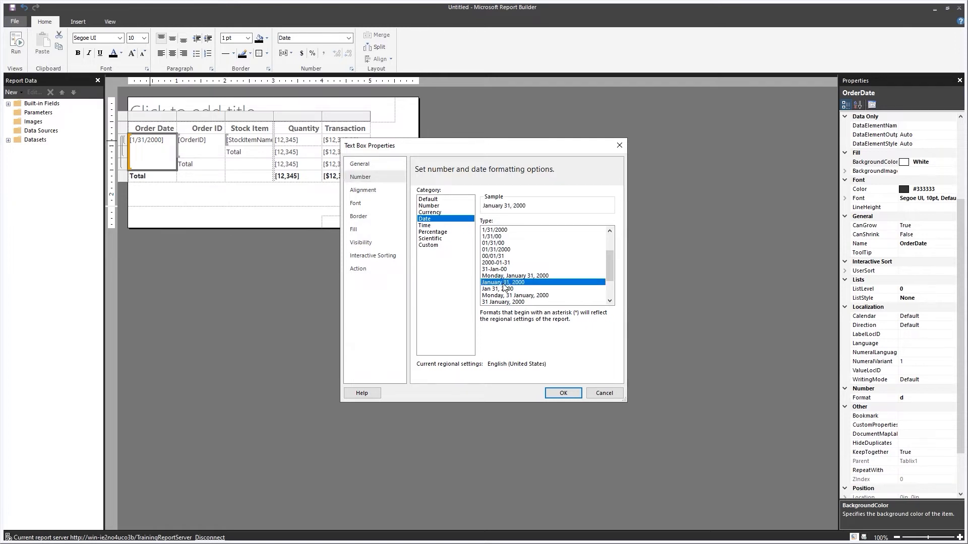
pyautogui.click(563, 394)
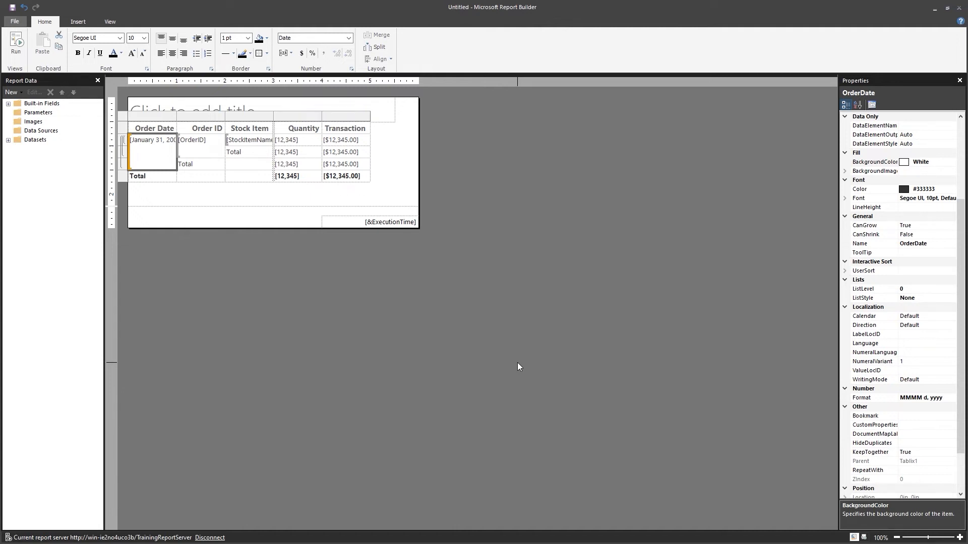
# Drag the Order Date column's right edge to widen it
pyautogui.click(178, 117)
pyautogui.moveTo(177, 117); pyautogui.dragTo(192, 116)
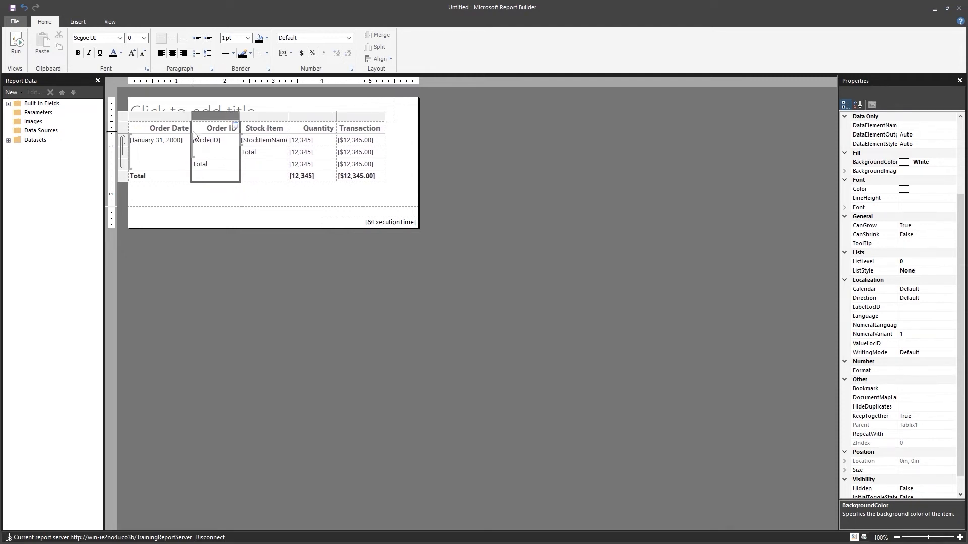
pyautogui.press('Escape')
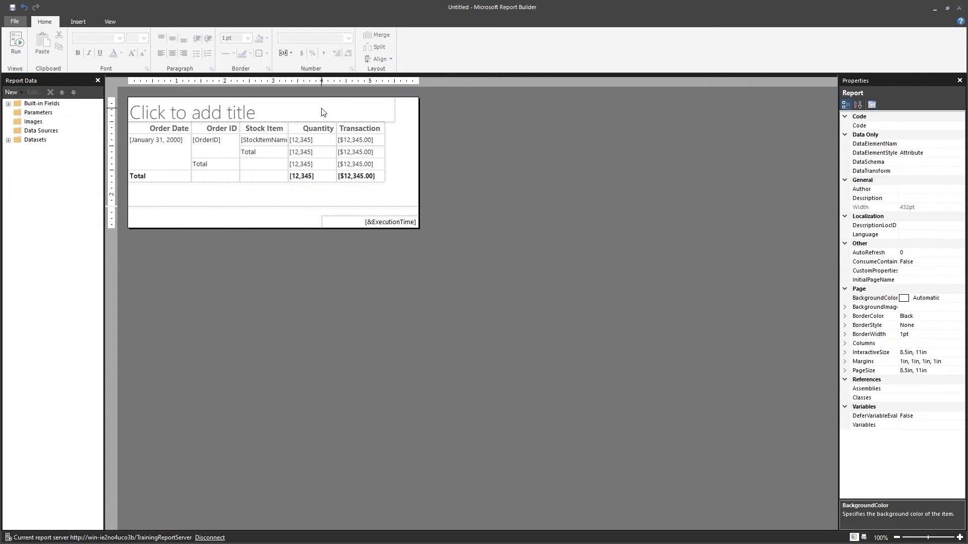
# Preview the report, check the final pages and grand totals, then return to page 1 of 6778
pyautogui.click(18, 48)
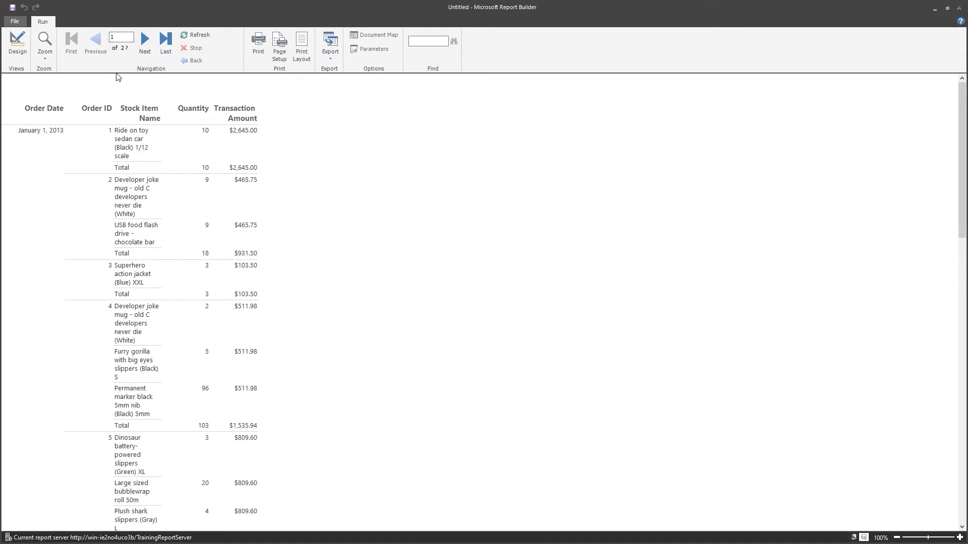
pyautogui.click(165, 48)
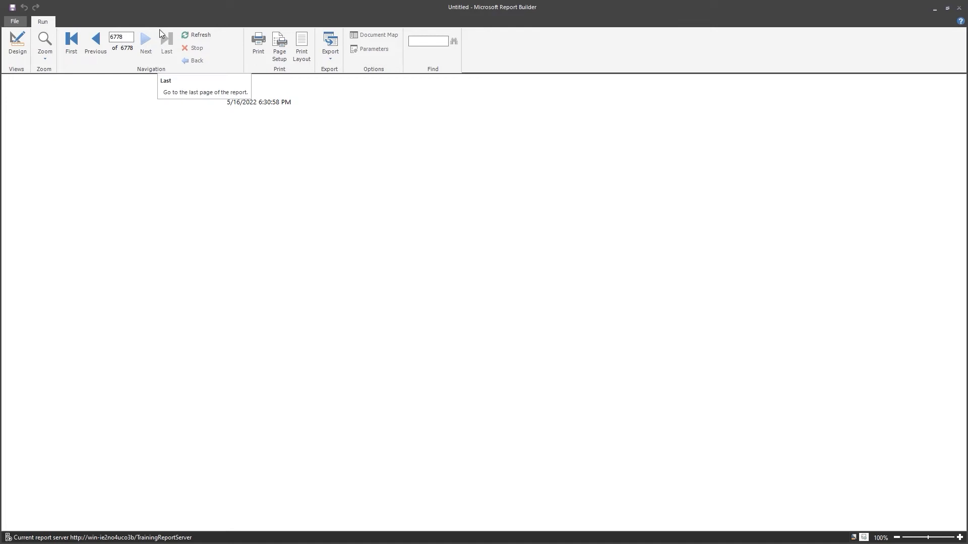
pyautogui.click(101, 48)
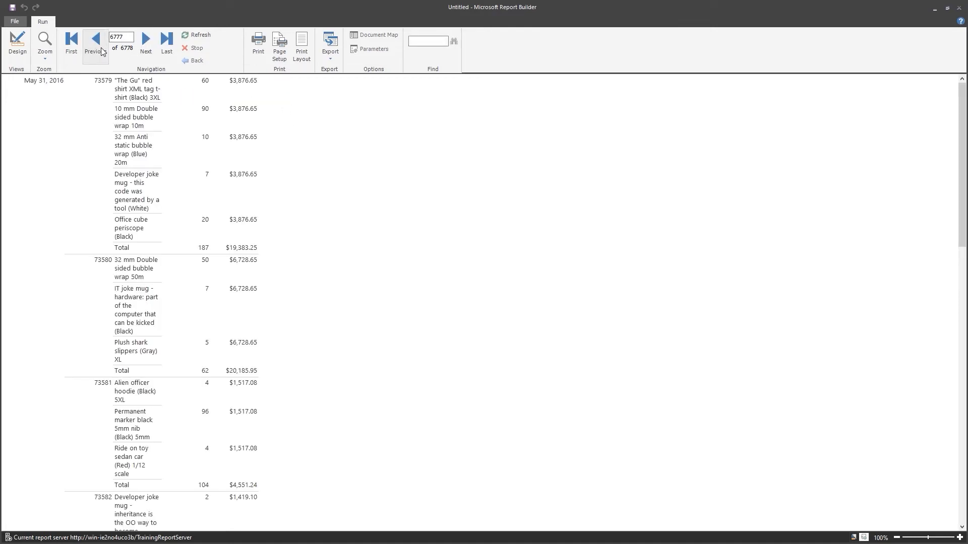
pyautogui.scroll(-3, 424, 244)
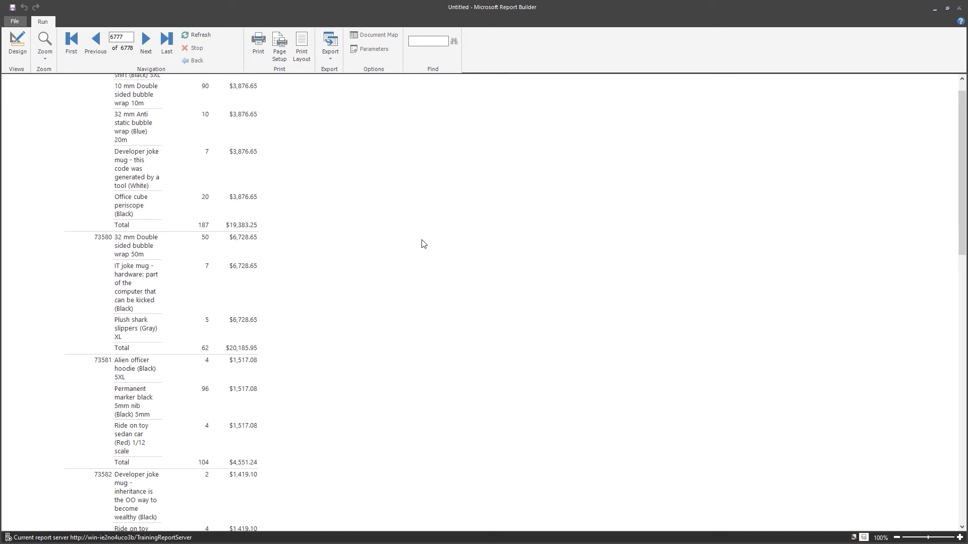
pyautogui.scroll(-15, 423, 244)
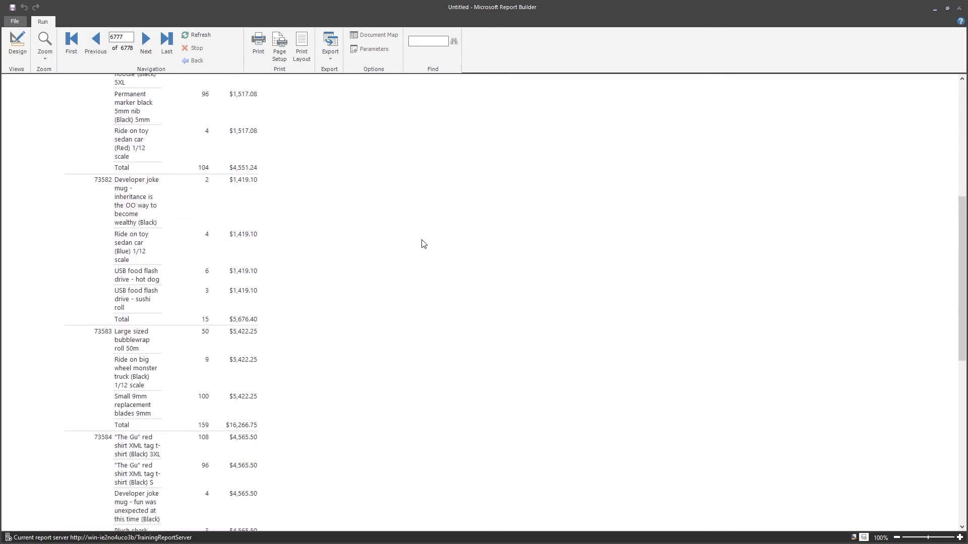
pyautogui.scroll(-5, 423, 244)
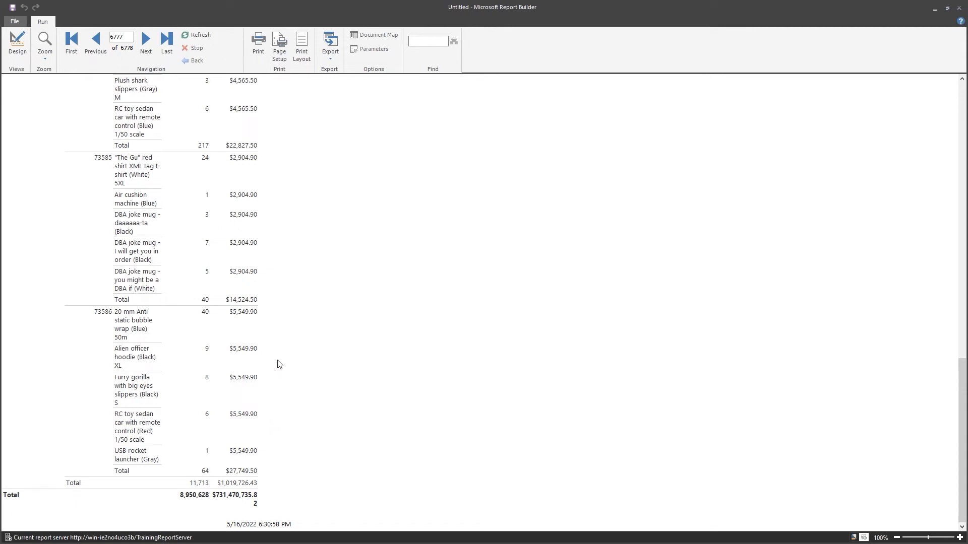
pyautogui.scroll(4, 225, 161)
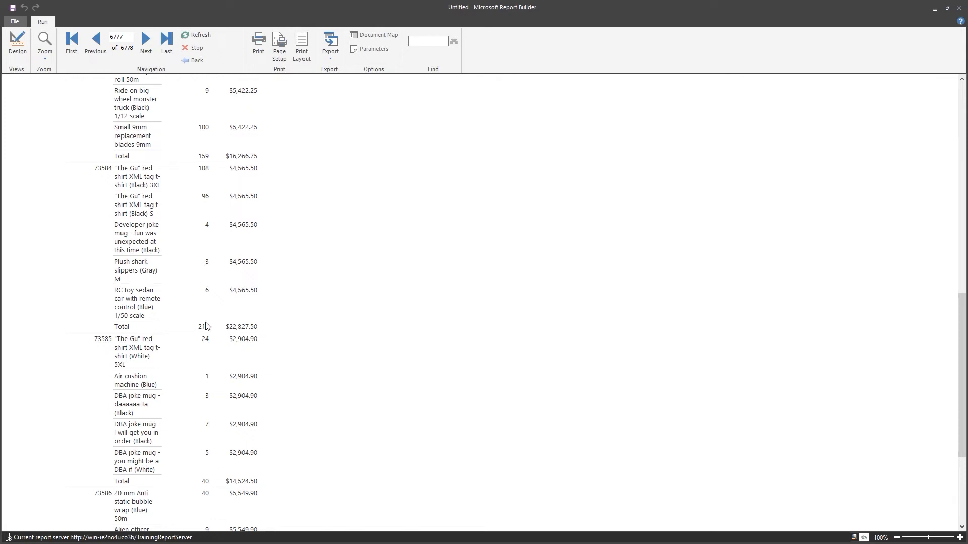
pyautogui.click(71, 47)
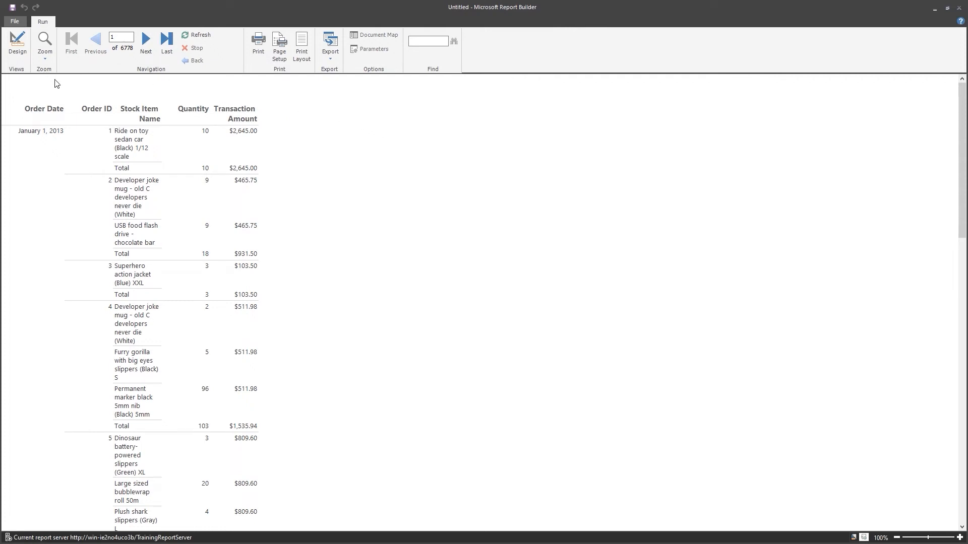
# Switch back to design view and remove the report's page footer section
pyautogui.click(17, 45)
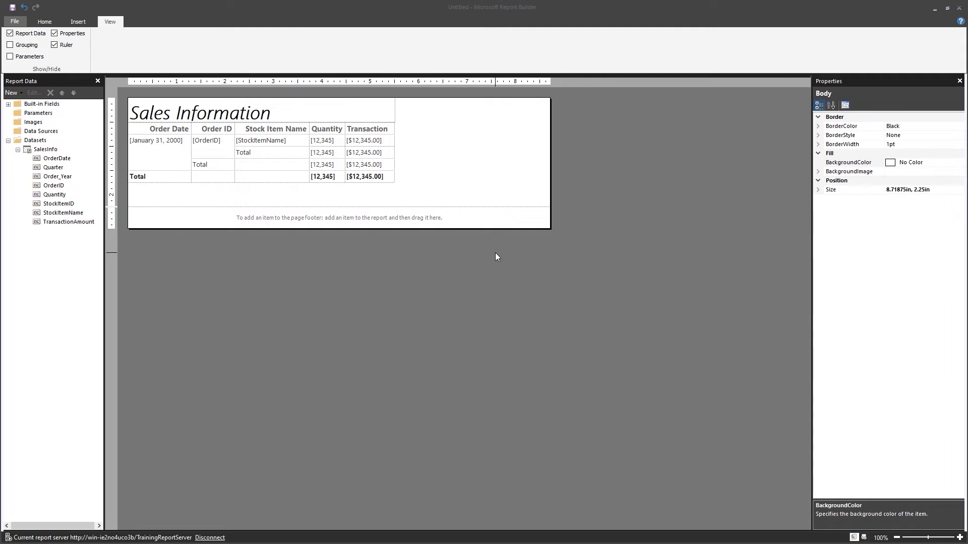
pyautogui.rightClick(432, 261)
pyautogui.click(480, 295)
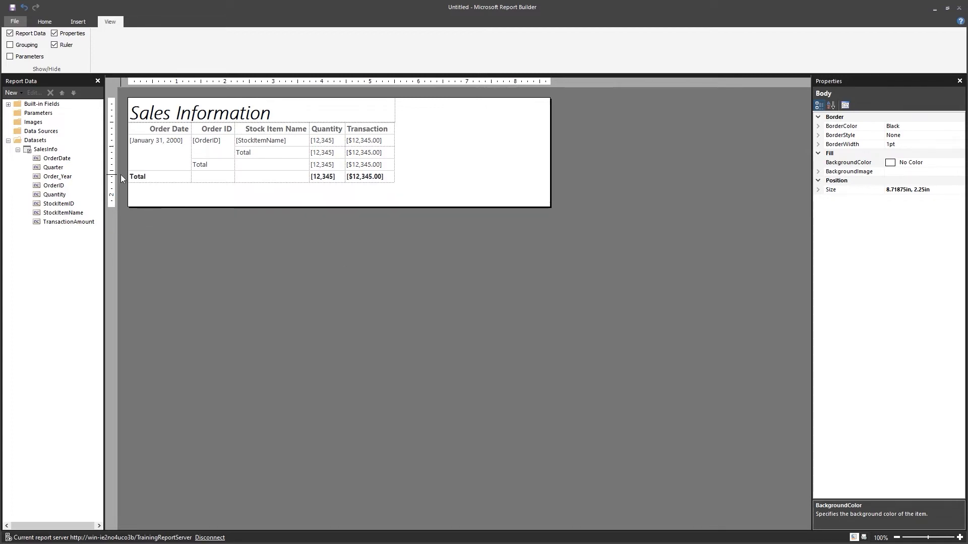
# Shorten headers Order Date to Date, Order ID to ID, and Stock Item Name to Name
pyautogui.doubleClick(162, 129)
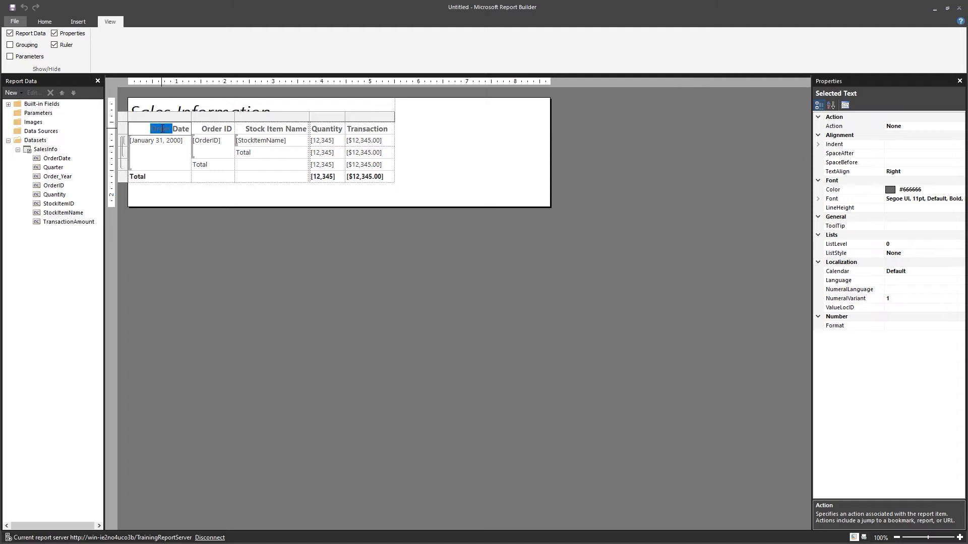
pyautogui.press('Delete')
pyautogui.doubleClick(210, 129)
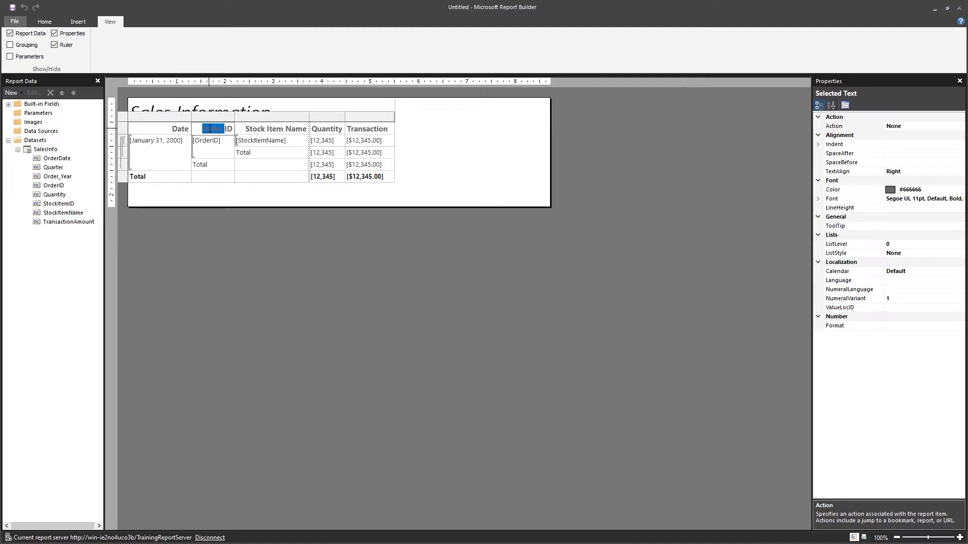
pyautogui.press('Delete')
pyautogui.click(246, 128)
pyautogui.hotkey('shift', 'Right')
pyautogui.hotkey('shift', 'Right')
pyautogui.hotkey('shift', 'Right')
pyautogui.hotkey('shift', 'Right')
pyautogui.hotkey('shift', 'Right')
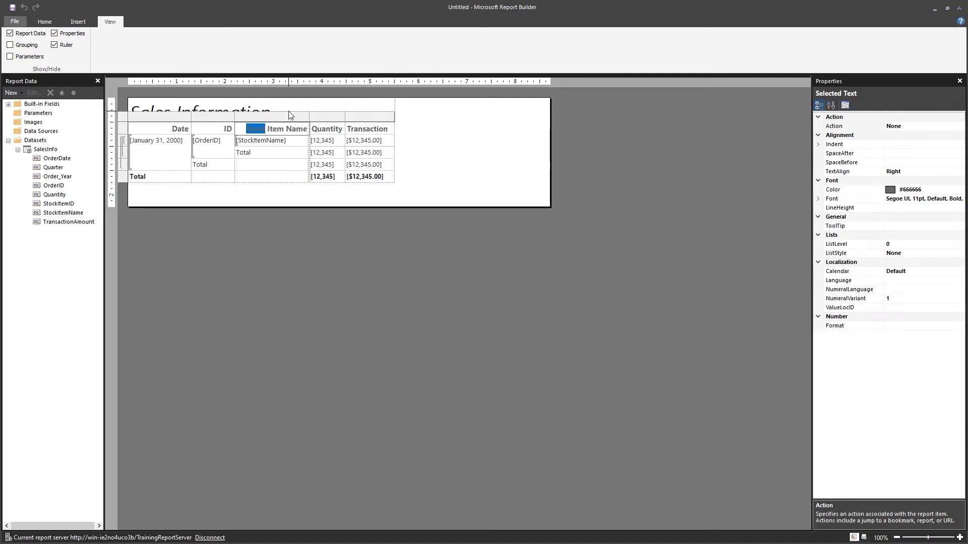
pyautogui.hotkey('shift', 'End')
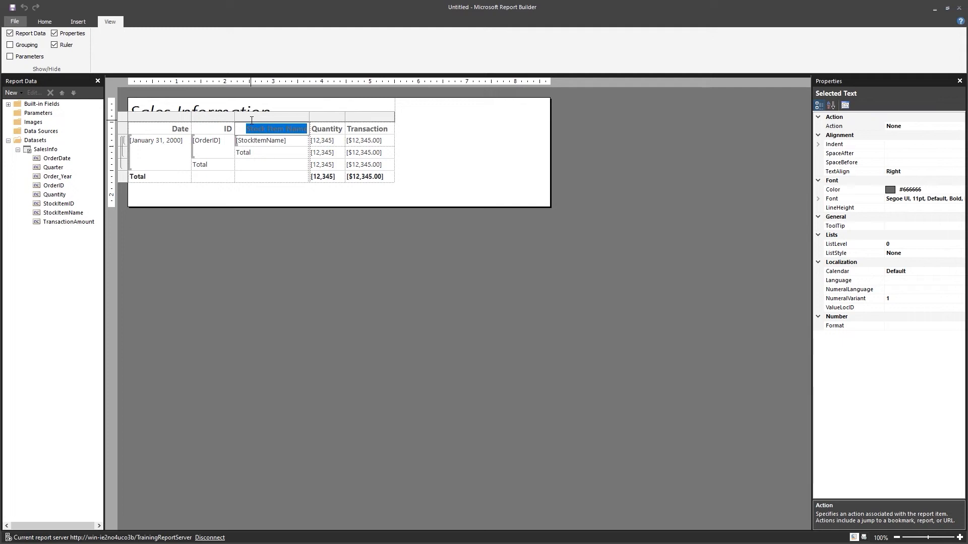
pyautogui.write('Name')
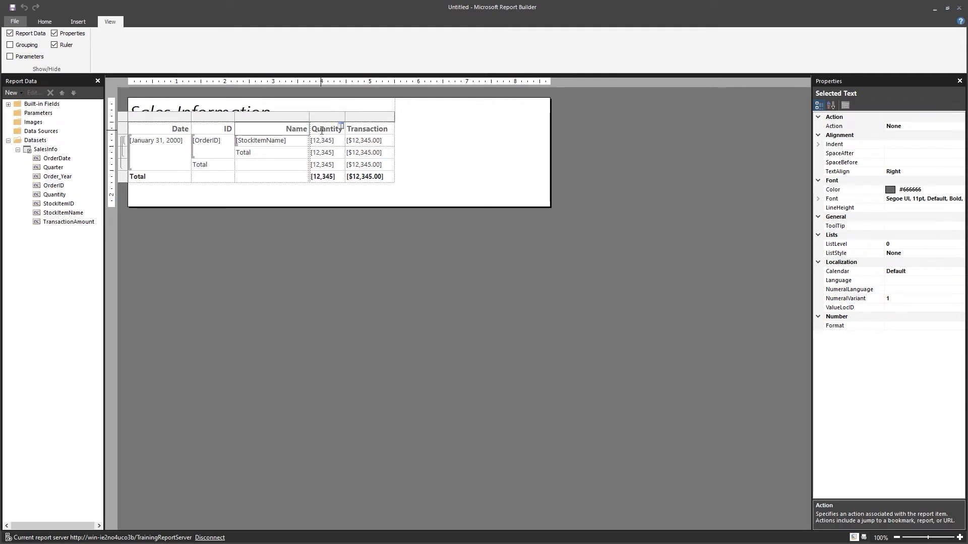
# Shorten the Quantity header to Qty and Transaction to Amount
pyautogui.click(318, 131)
pyautogui.moveTo(317, 132)
pyautogui.mouseDown()
pyautogui.moveTo(340, 130)
pyautogui.moveTo(332, 126)
pyautogui.mouseUp()
pyautogui.press('BackSpace')
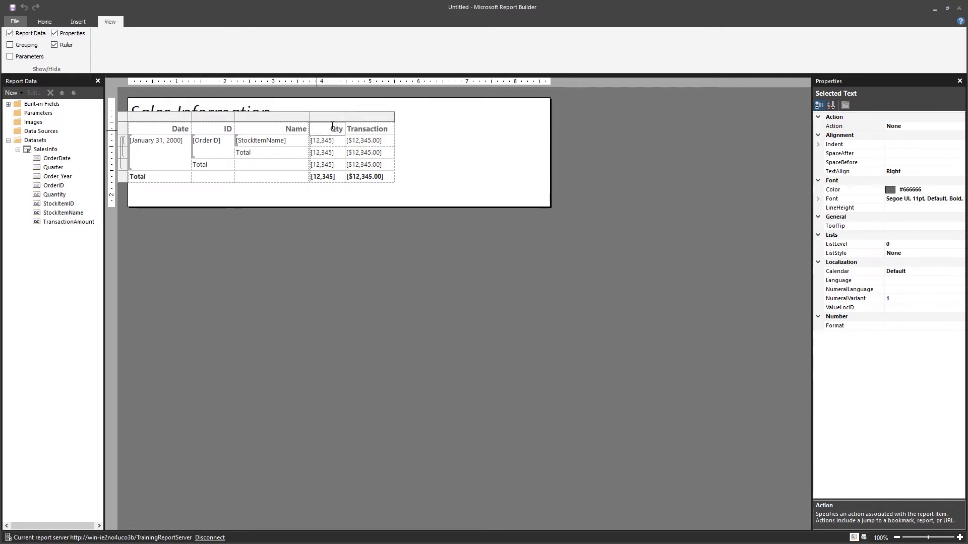
pyautogui.click(389, 129)
pyautogui.write('Amount')
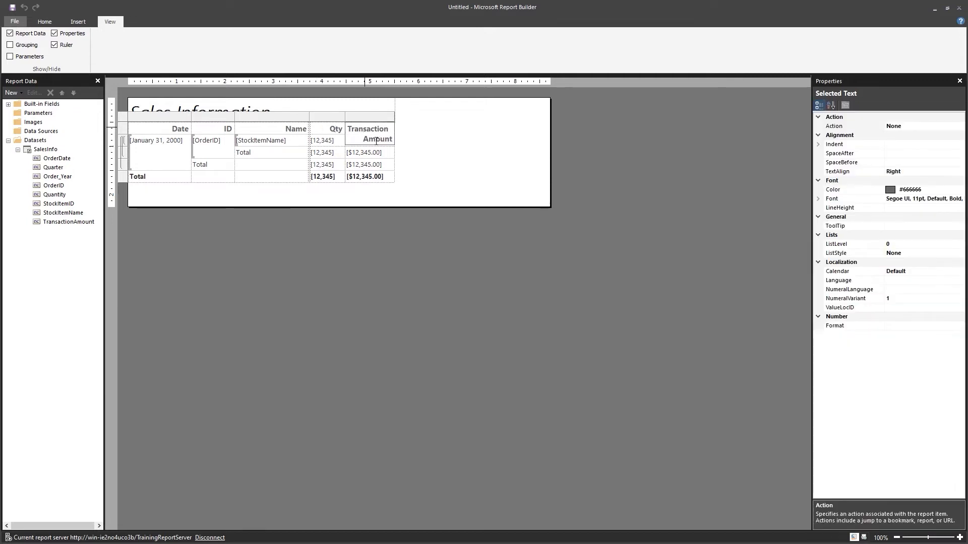
pyautogui.doubleClick(365, 129)
pyautogui.press('BackSpace')
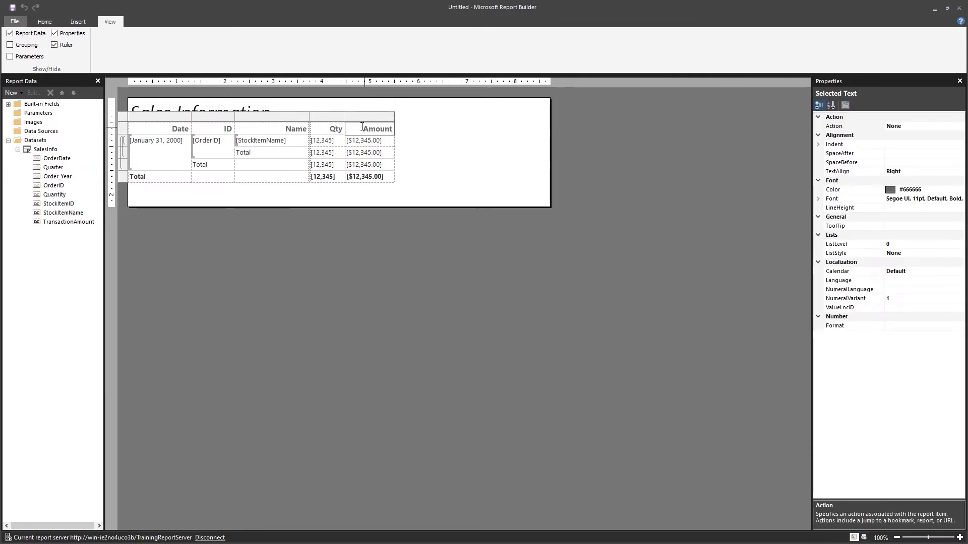
pyautogui.click(277, 237)
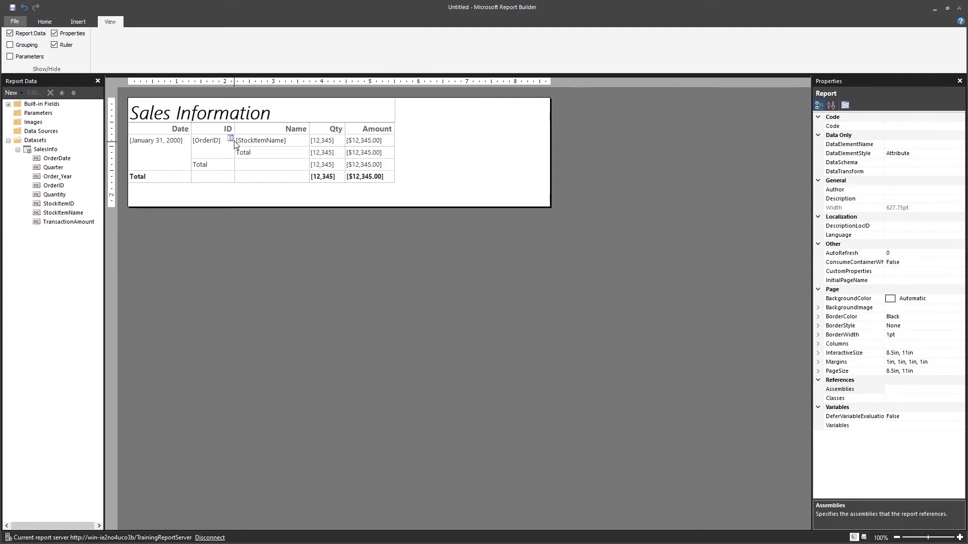
pyautogui.click(287, 196)
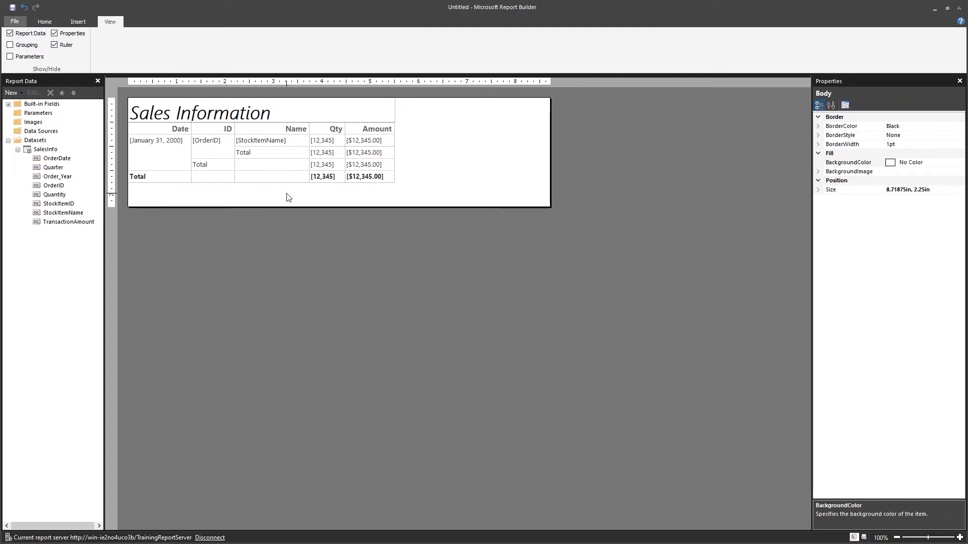
pyautogui.click(231, 126)
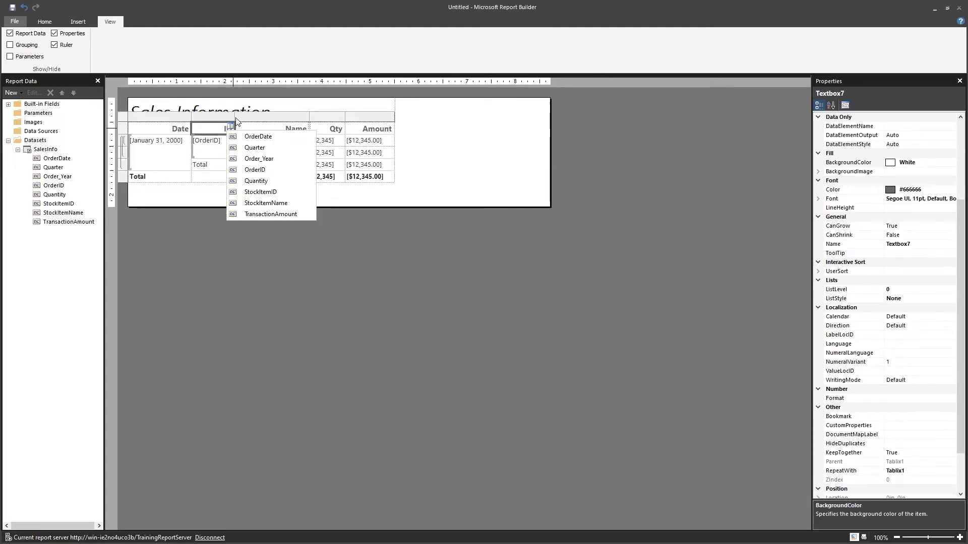
pyautogui.click(235, 117)
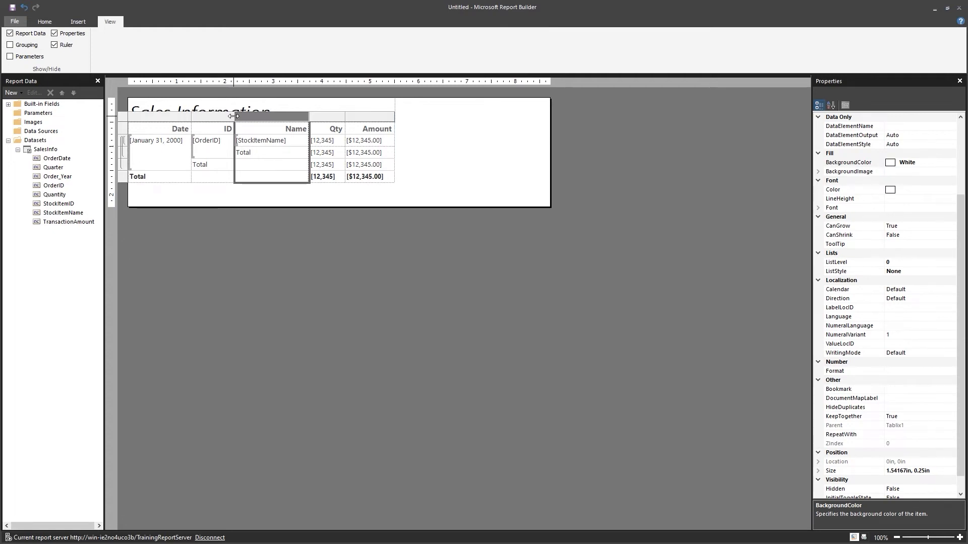
# Narrow the ID column, widen Name, and widen Amount to about 1.21 in
pyautogui.moveTo(233, 117); pyautogui.dragTo(216, 114)
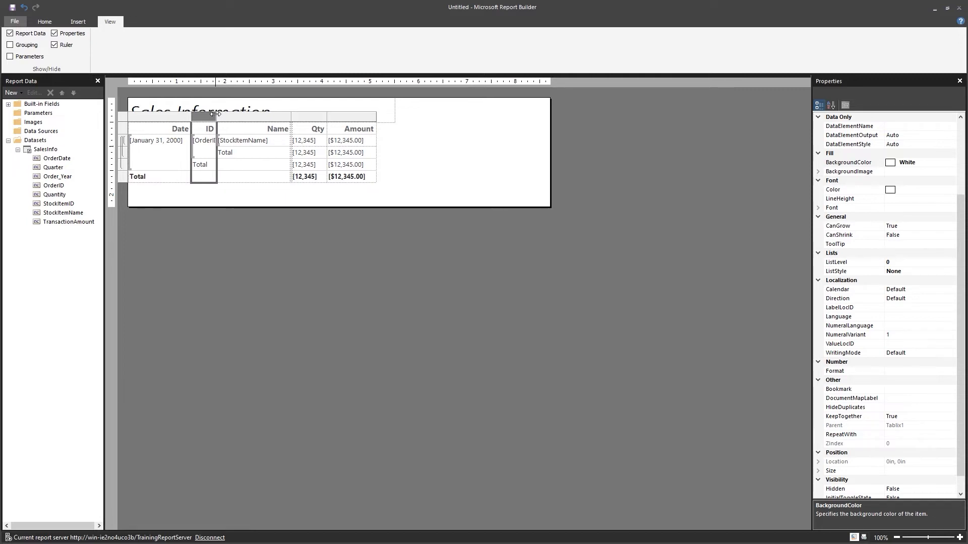
pyautogui.click(296, 118)
pyautogui.moveTo(295, 117); pyautogui.dragTo(395, 129)
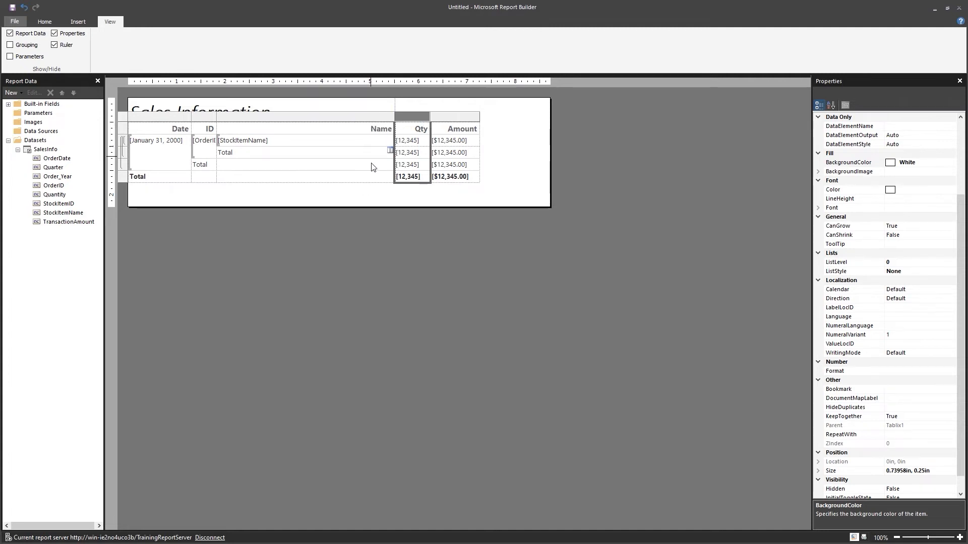
pyautogui.click(478, 118)
pyautogui.moveTo(479, 118); pyautogui.dragTo(488, 118)
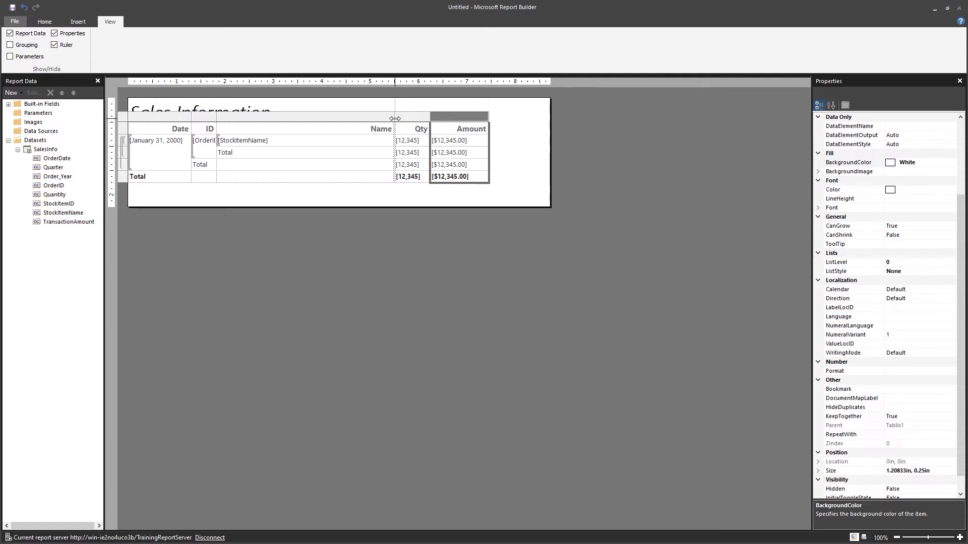
pyautogui.moveTo(395, 121); pyautogui.dragTo(467, 117)
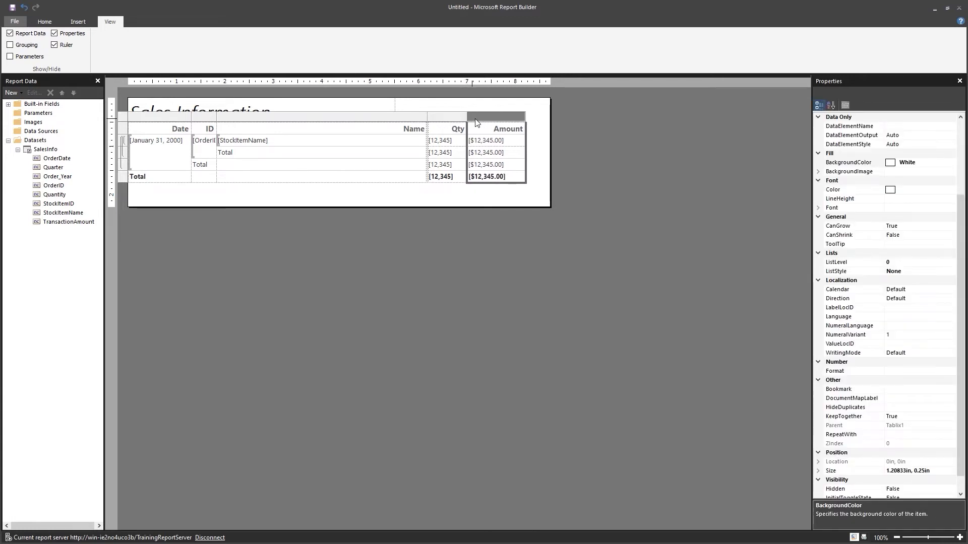
pyautogui.click(529, 201)
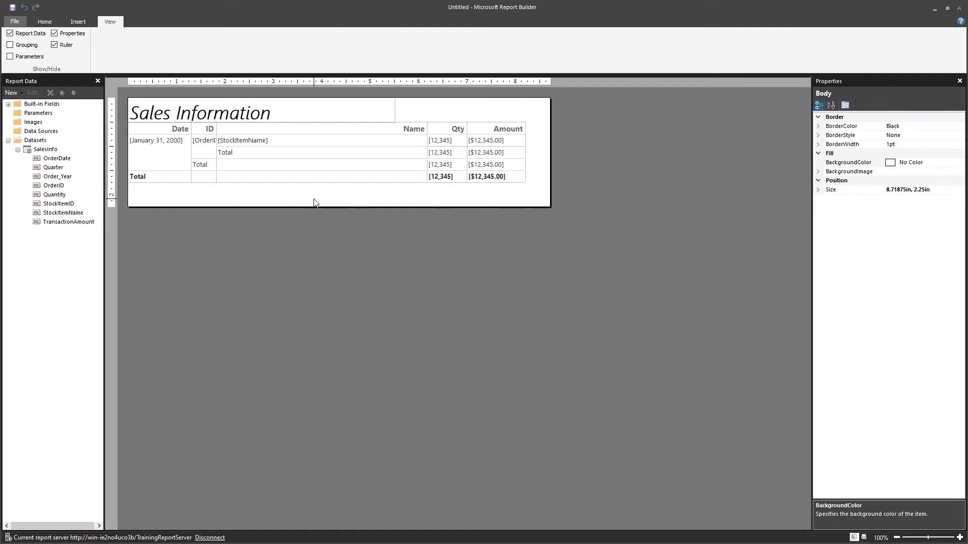
pyautogui.click(139, 133)
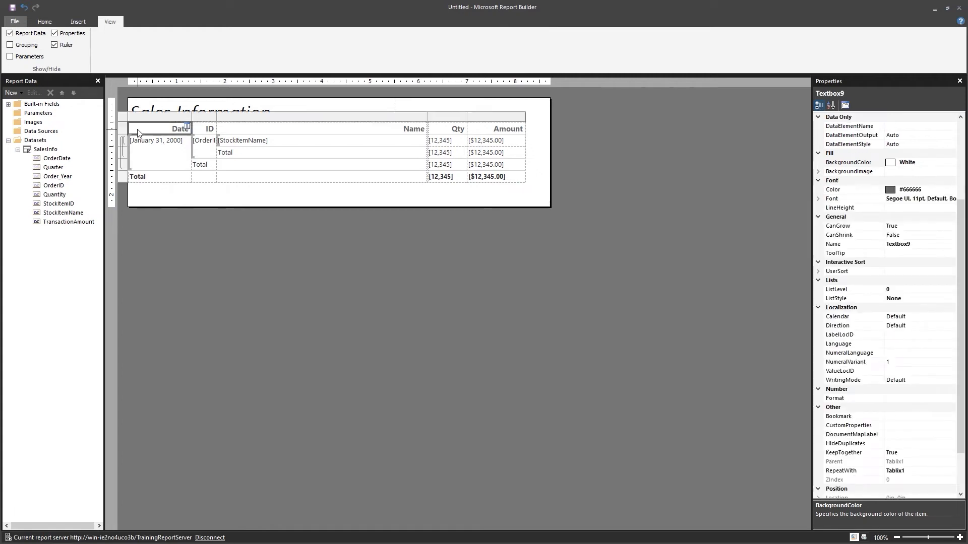
pyautogui.click(265, 237)
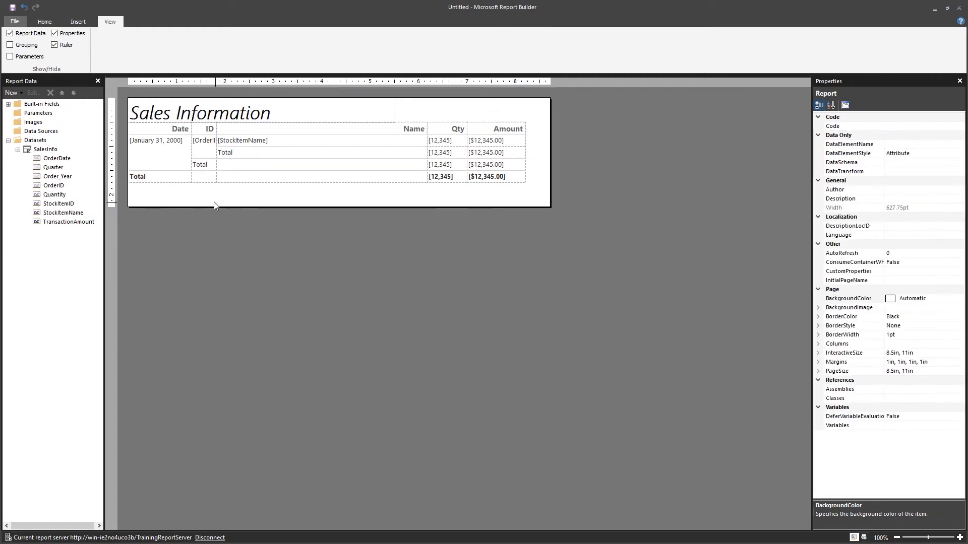
pyautogui.click(396, 119)
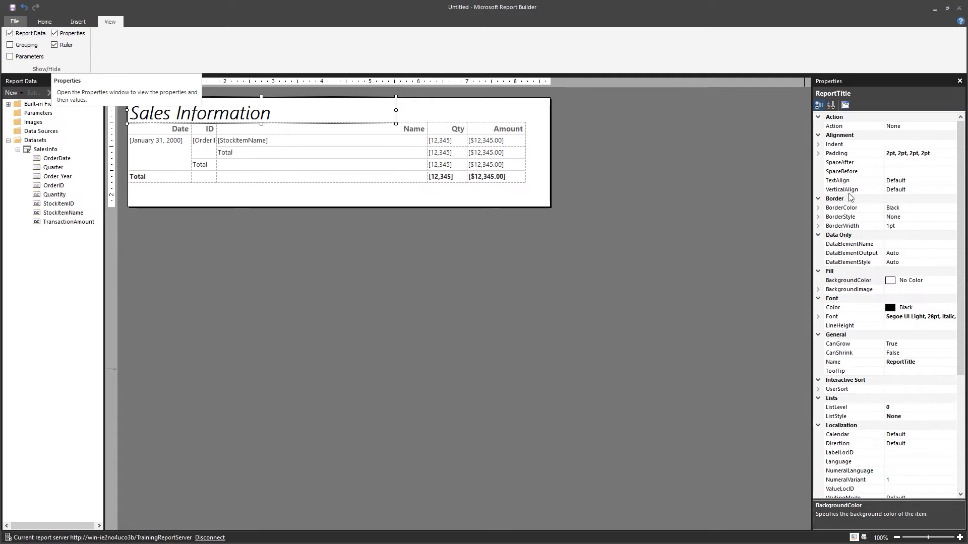
pyautogui.scroll(-4, 861, 409)
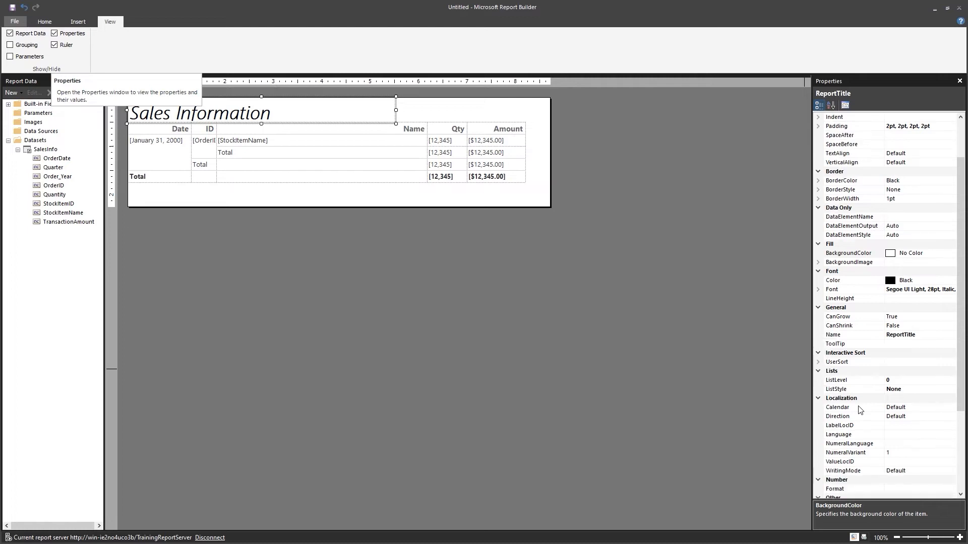
pyautogui.scroll(-2, 860, 410)
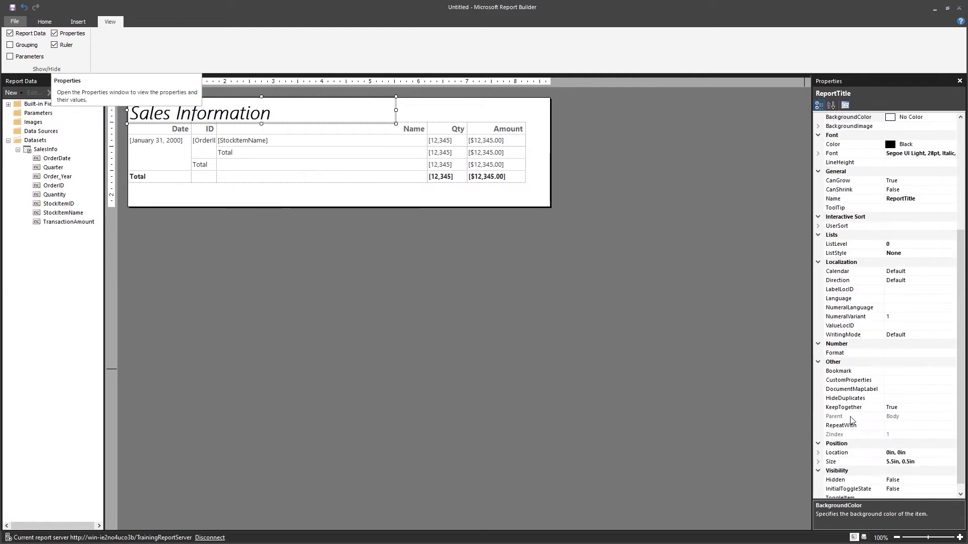
pyautogui.click(482, 326)
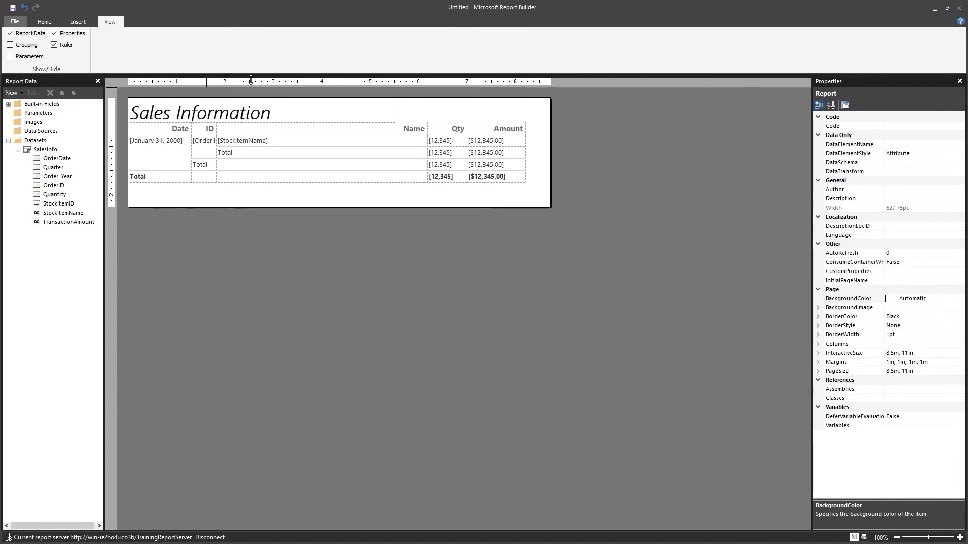
pyautogui.click(398, 120)
pyautogui.click(395, 119)
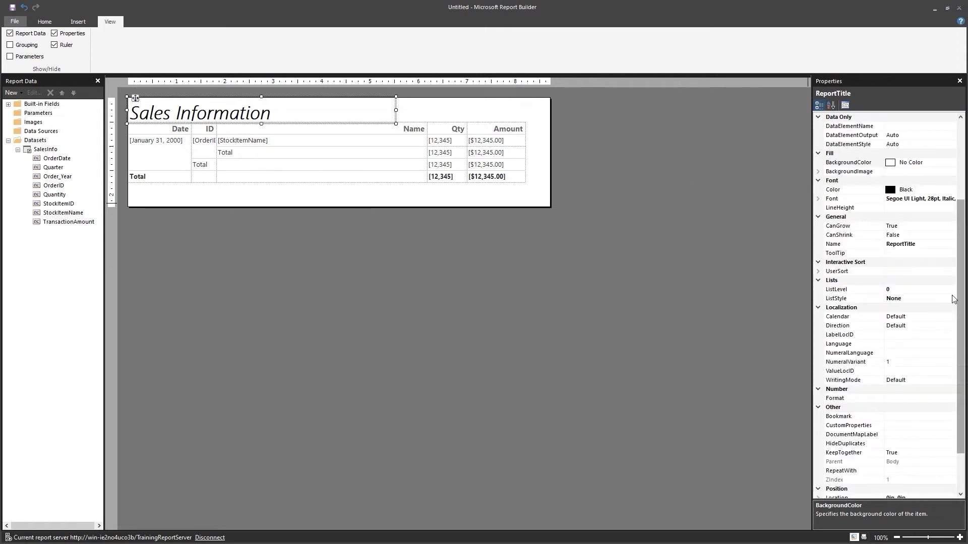
pyautogui.scroll(-1, 886, 457)
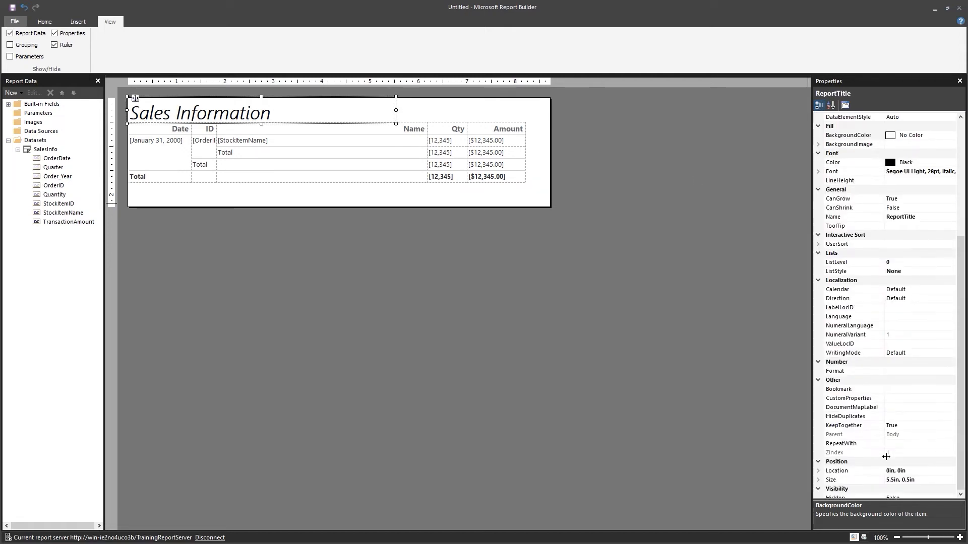
pyautogui.scroll(-1, 887, 456)
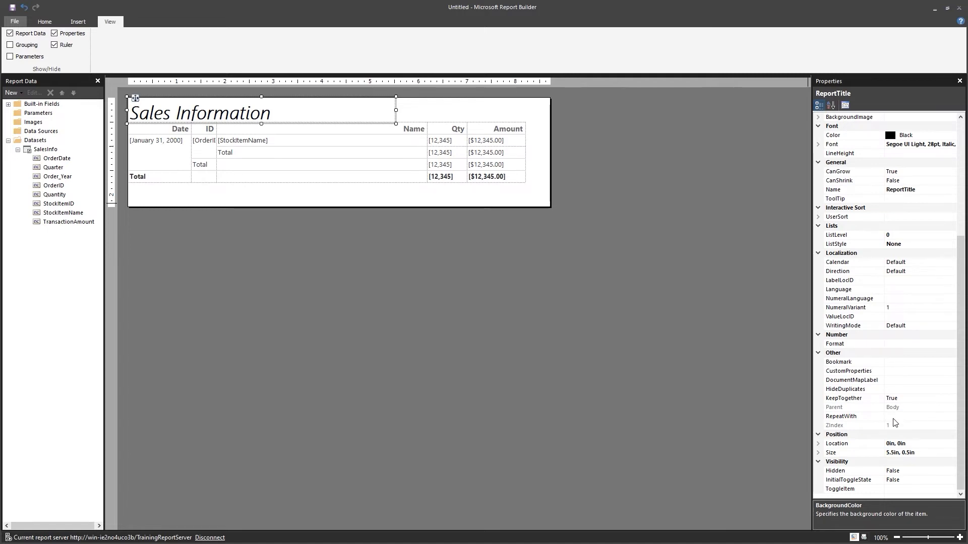
pyautogui.click(894, 418)
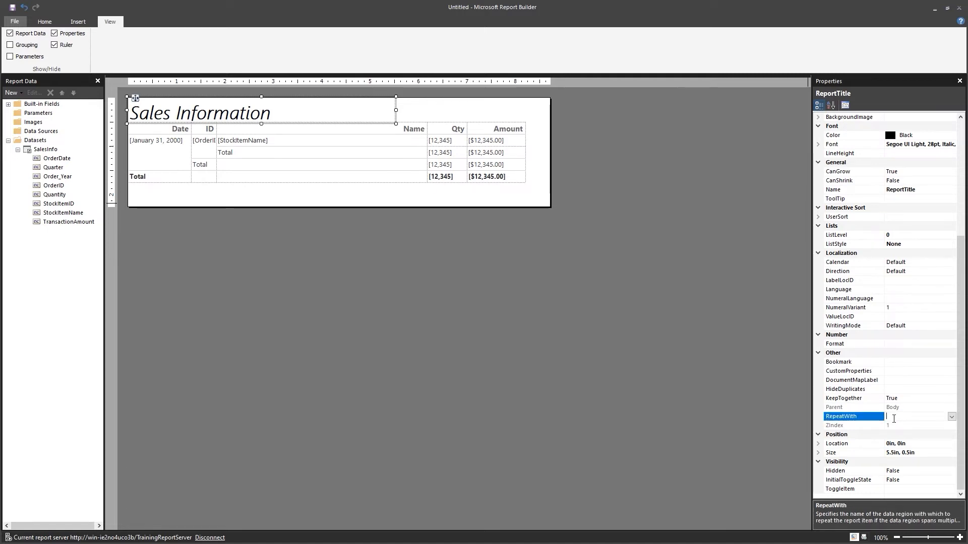
pyautogui.click(951, 417)
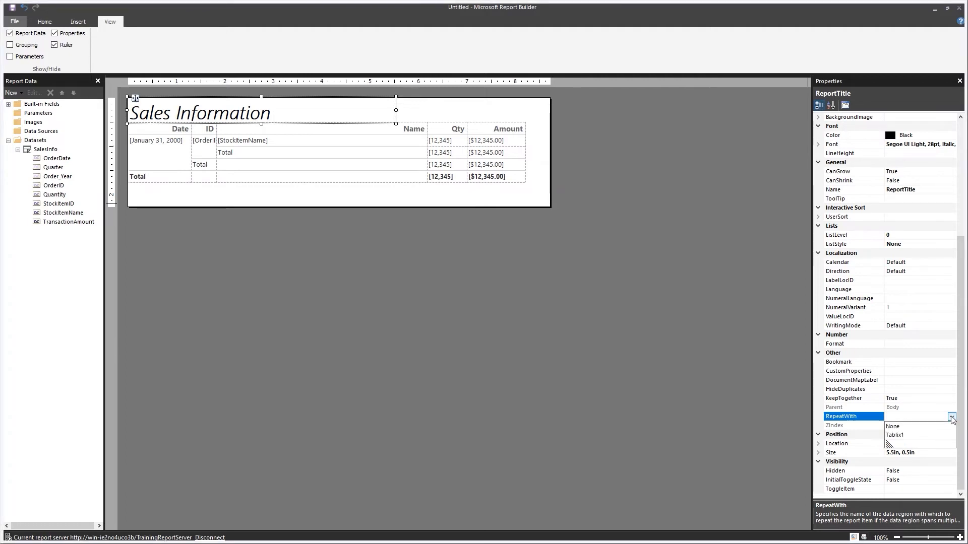
pyautogui.click(899, 442)
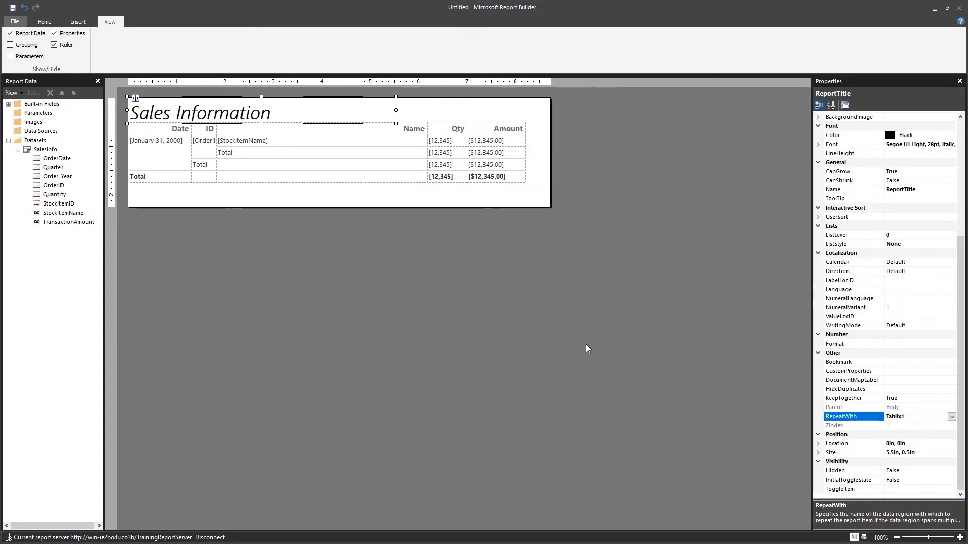
pyautogui.click(473, 239)
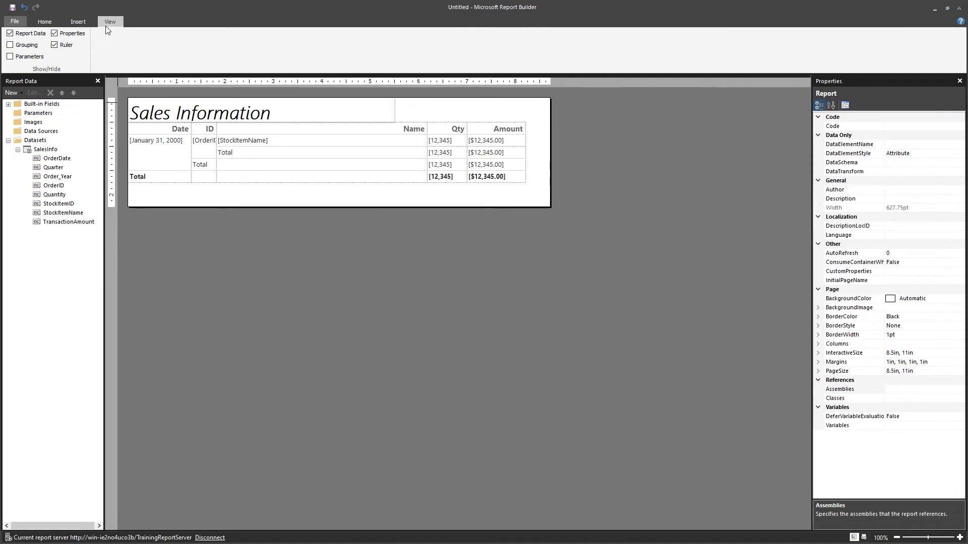
# Show the Row and Column Groups panes in Advanced Mode and select the top static row member
pyautogui.click(10, 45)
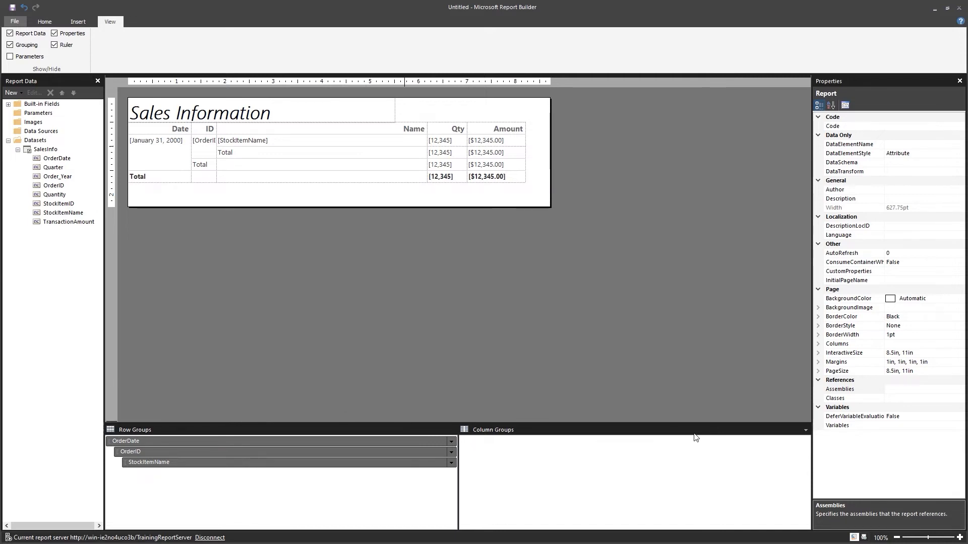
pyautogui.click(805, 432)
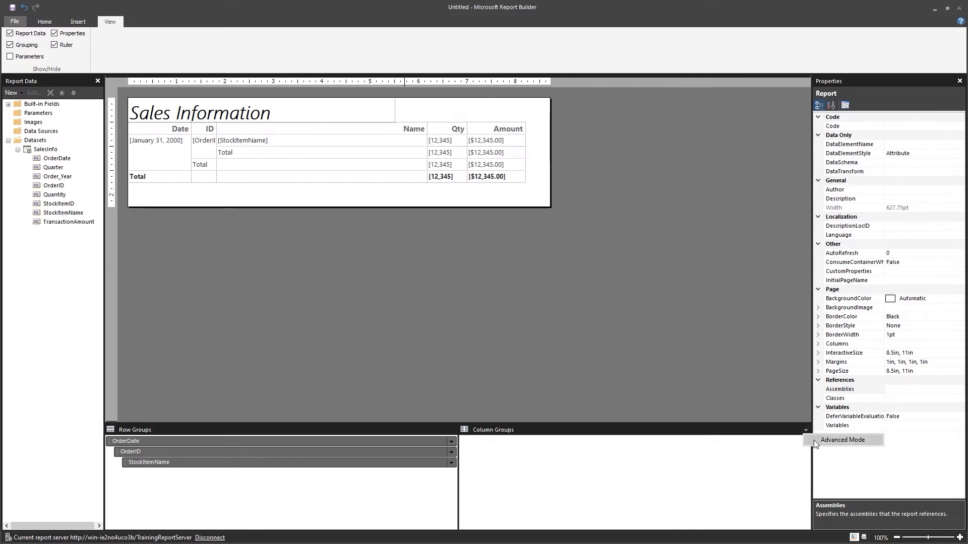
pyautogui.click(813, 440)
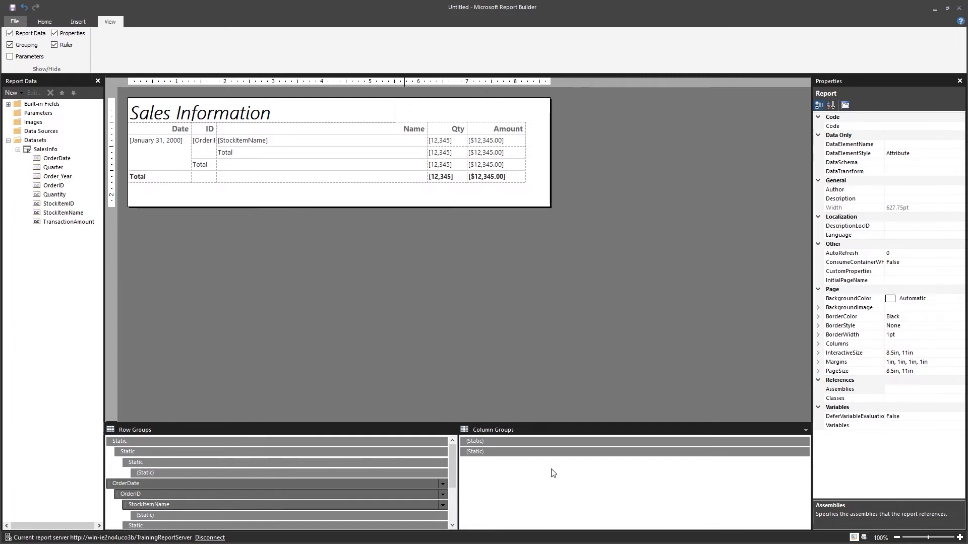
pyautogui.click(121, 442)
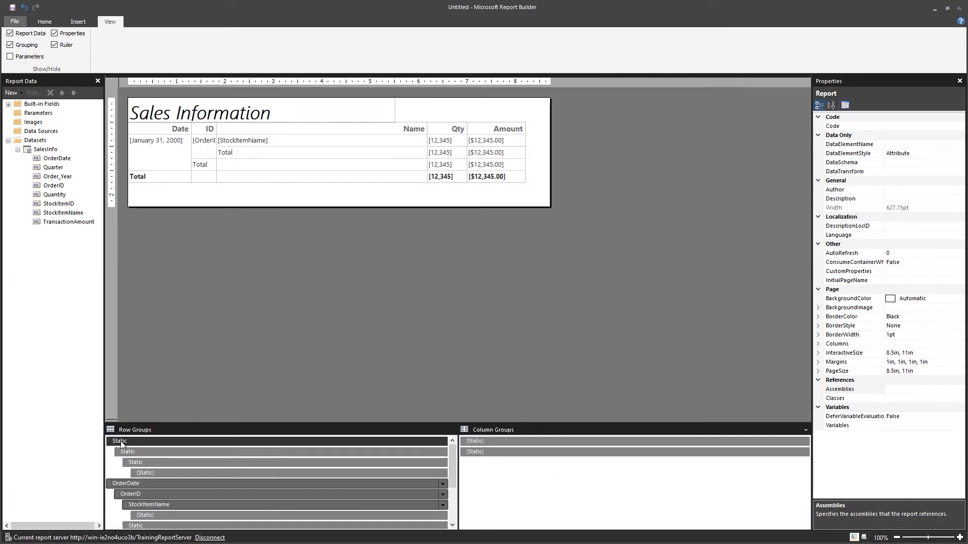
pyautogui.click(121, 442)
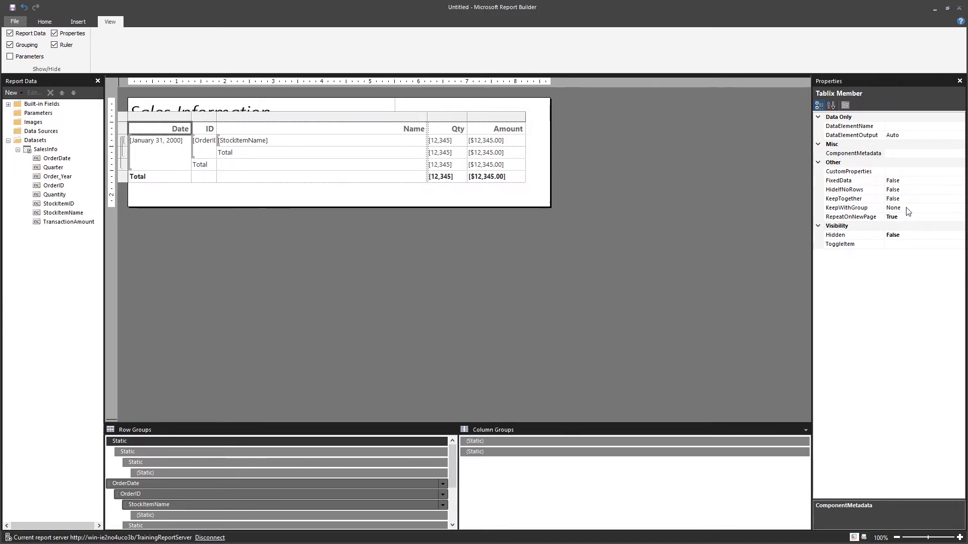
# Set the header row member's KeepWithGroup property to After
pyautogui.click(849, 208)
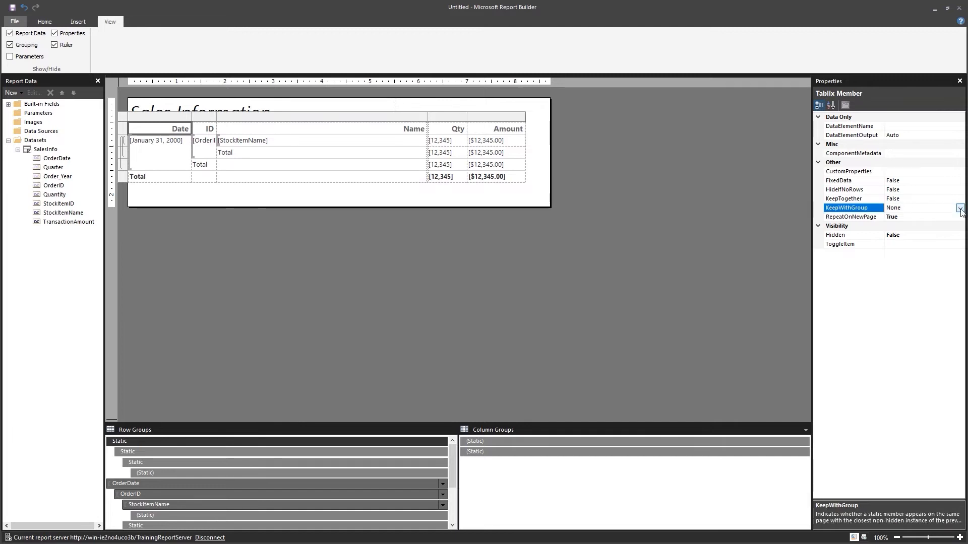
pyautogui.click(960, 208)
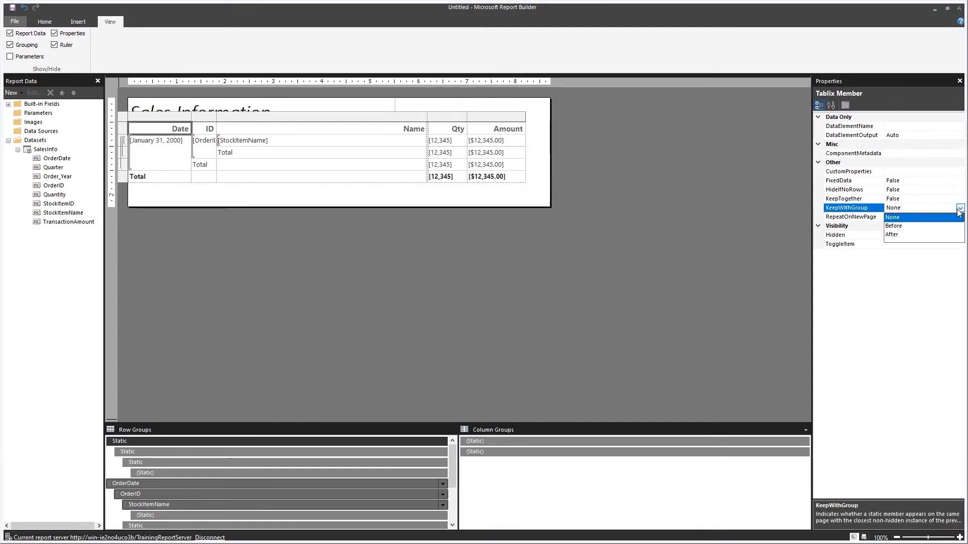
pyautogui.click(896, 236)
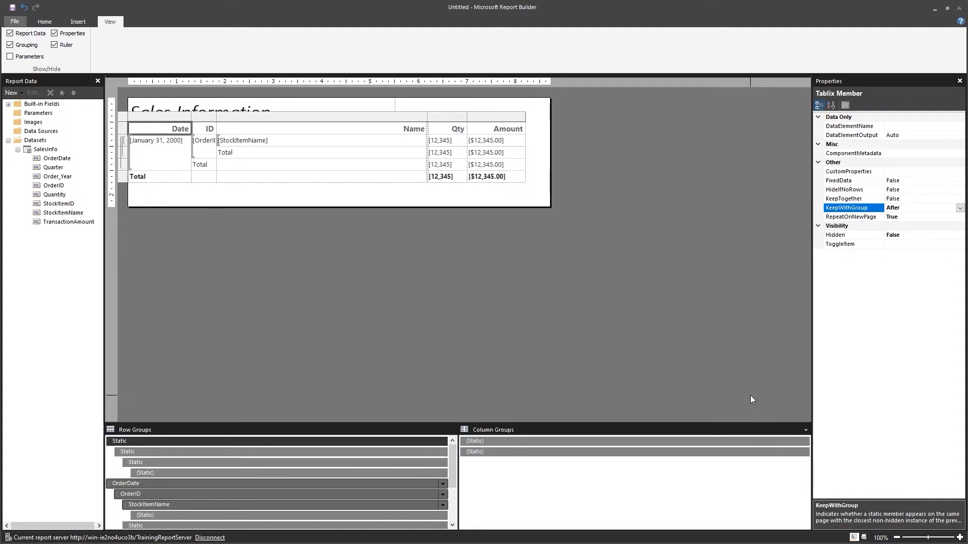
# Turn off Advanced Mode, hide the grouping panes, and deselect the table
pyautogui.click(806, 431)
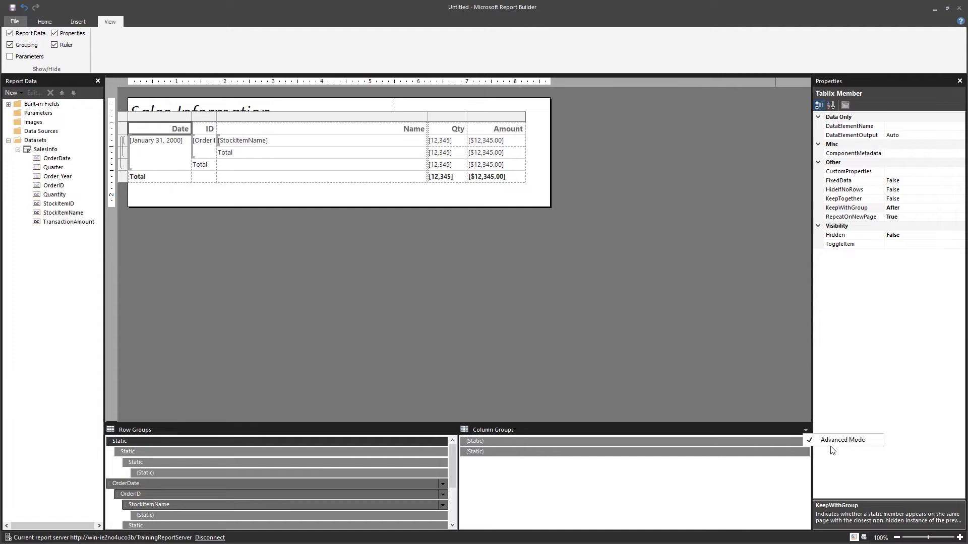
pyautogui.click(842, 440)
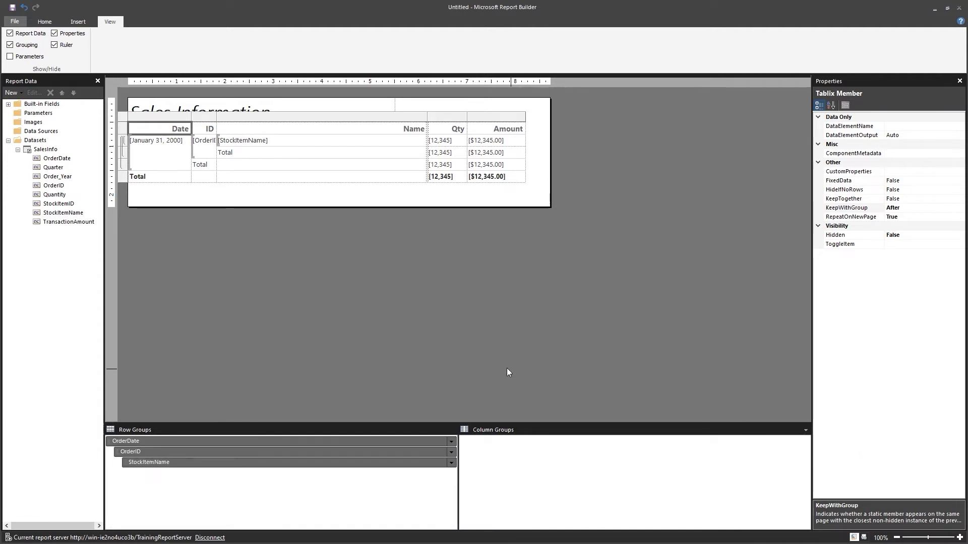
pyautogui.click(10, 45)
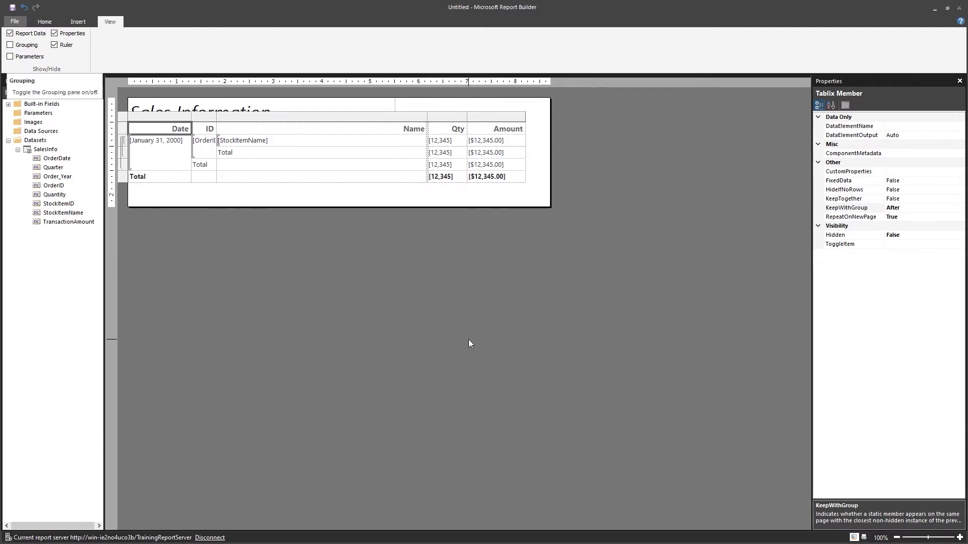
pyautogui.click(455, 339)
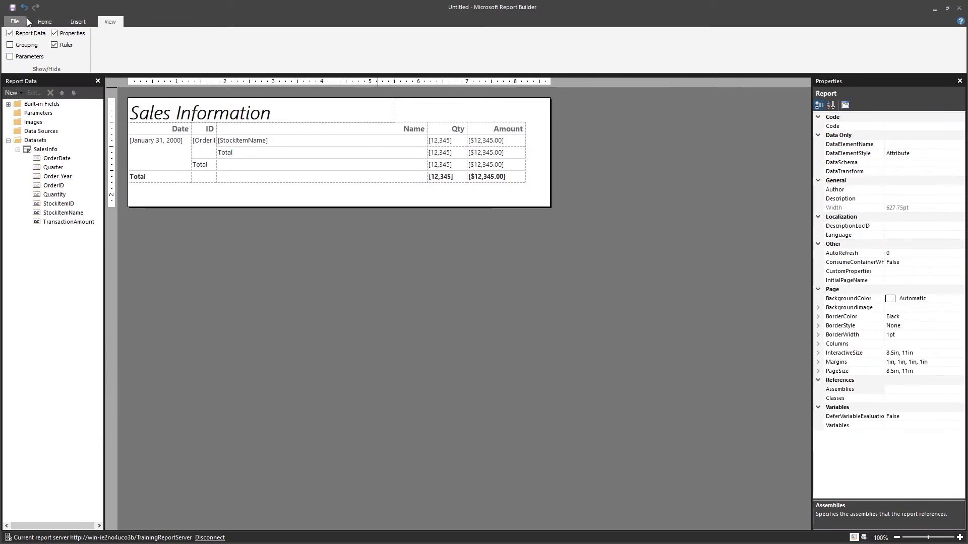
pyautogui.click(44, 21)
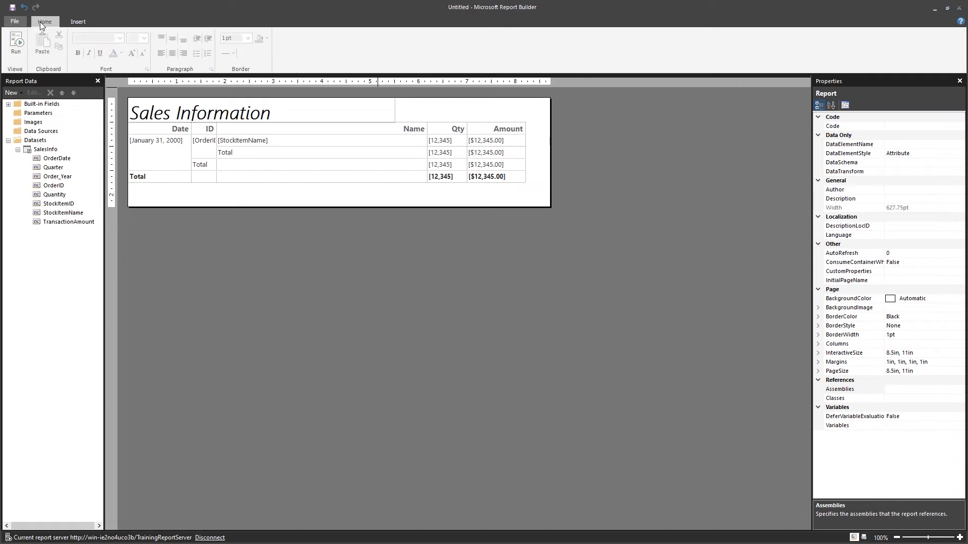
pyautogui.click(18, 47)
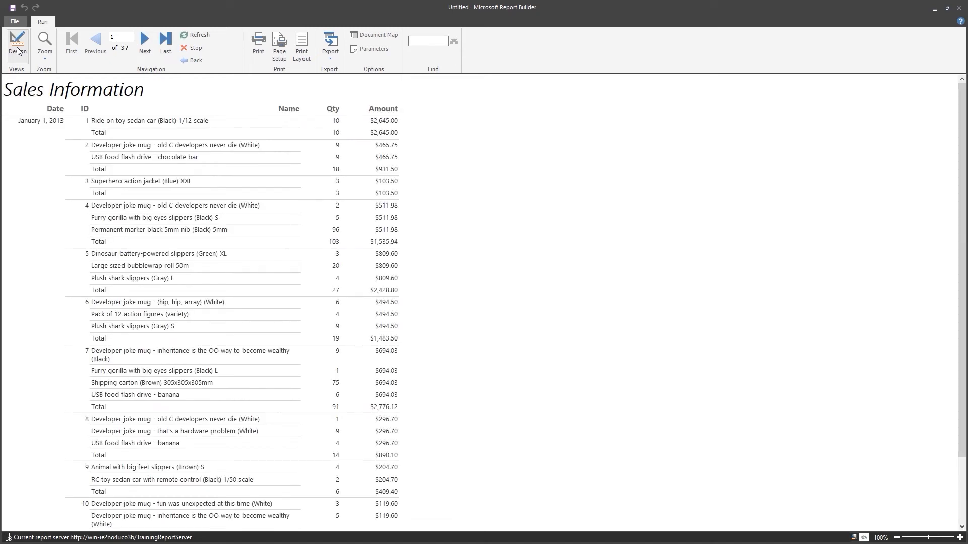
pyautogui.click(146, 49)
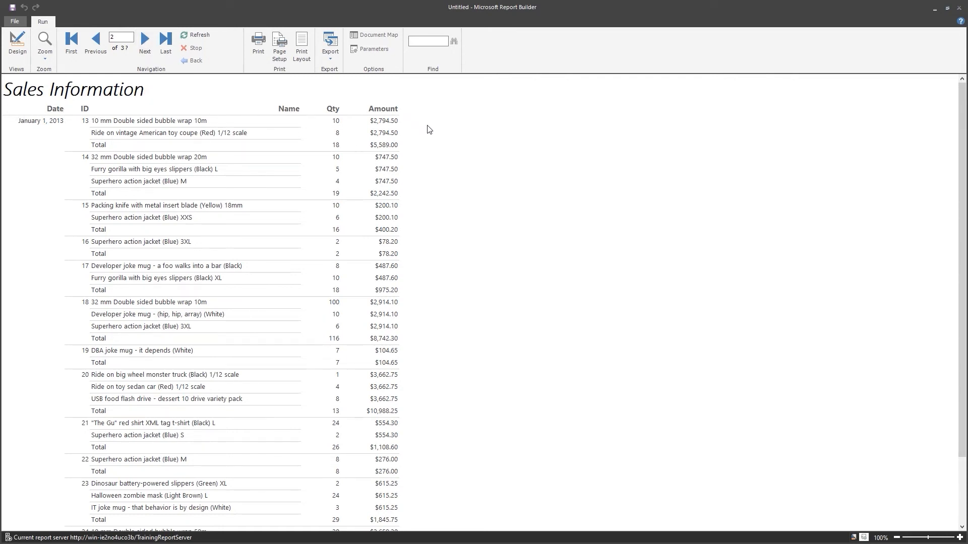
pyautogui.click(147, 45)
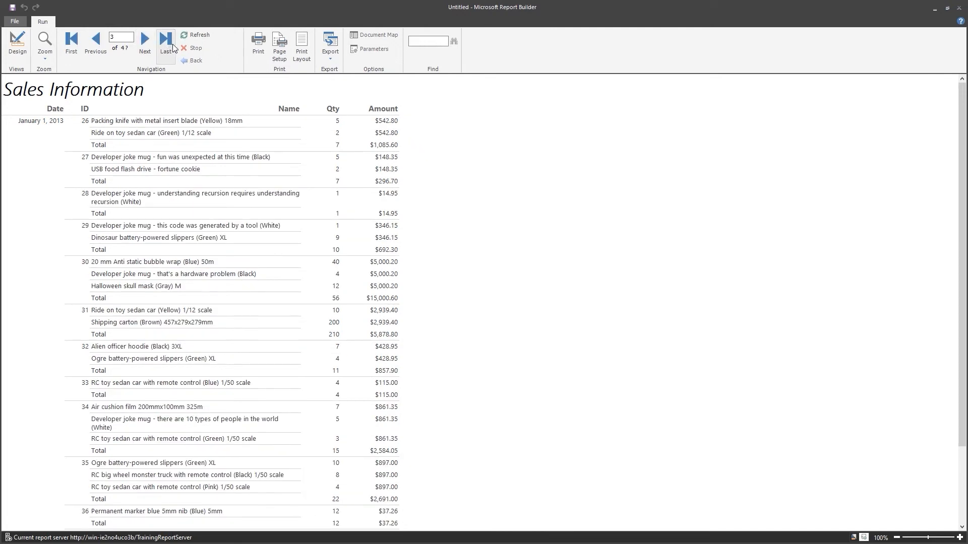
pyautogui.click(166, 46)
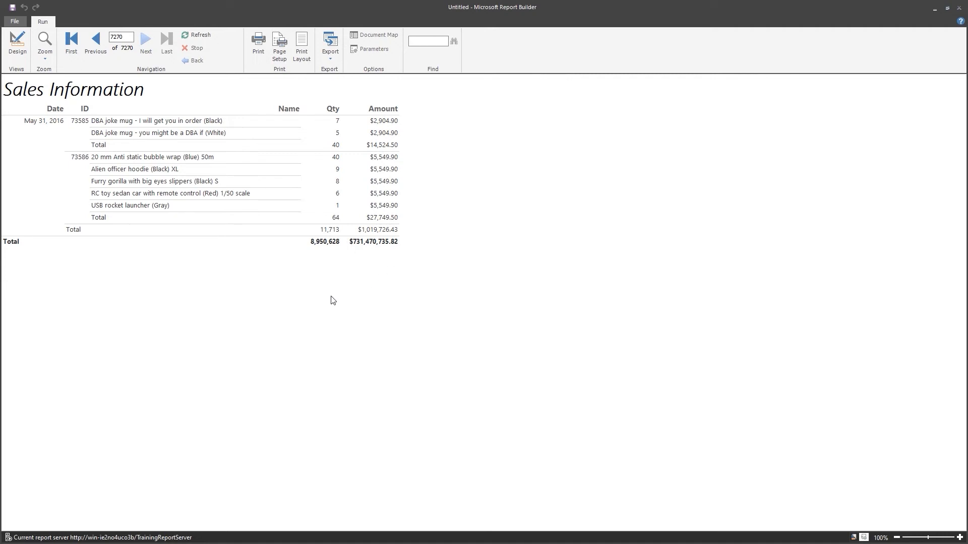
pyautogui.click(18, 44)
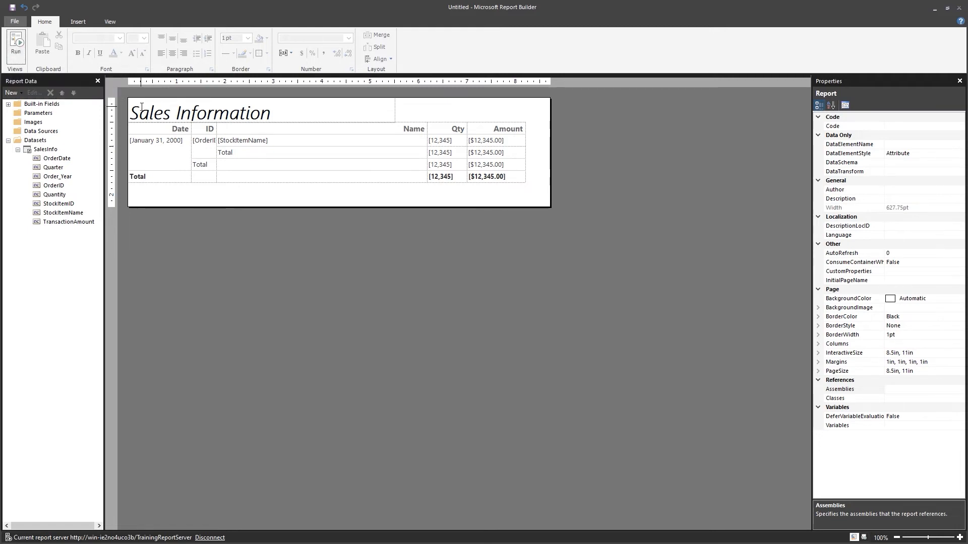
# Save the report on the report server as SalesInfoRB inside the SSRS Video Course folder
pyautogui.click(12, 7)
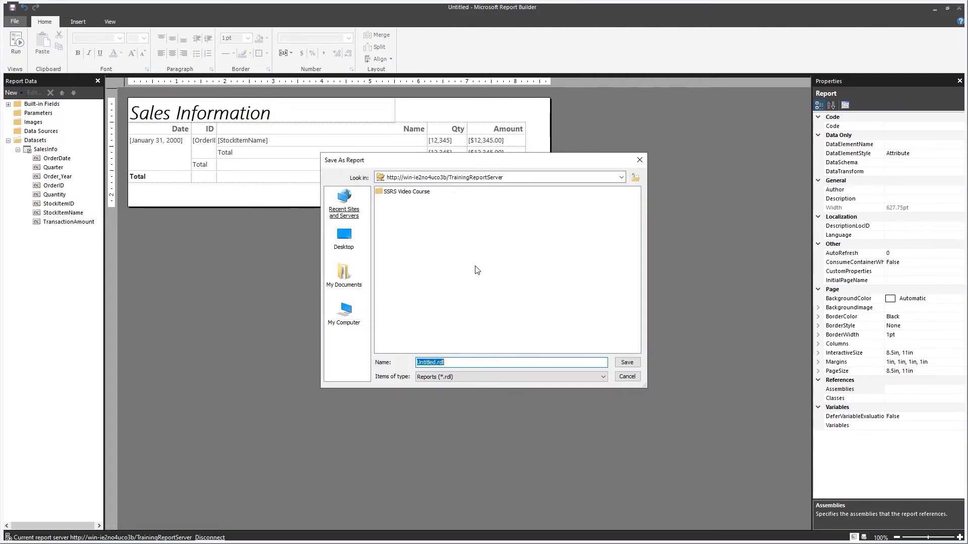
pyautogui.doubleClick(391, 194)
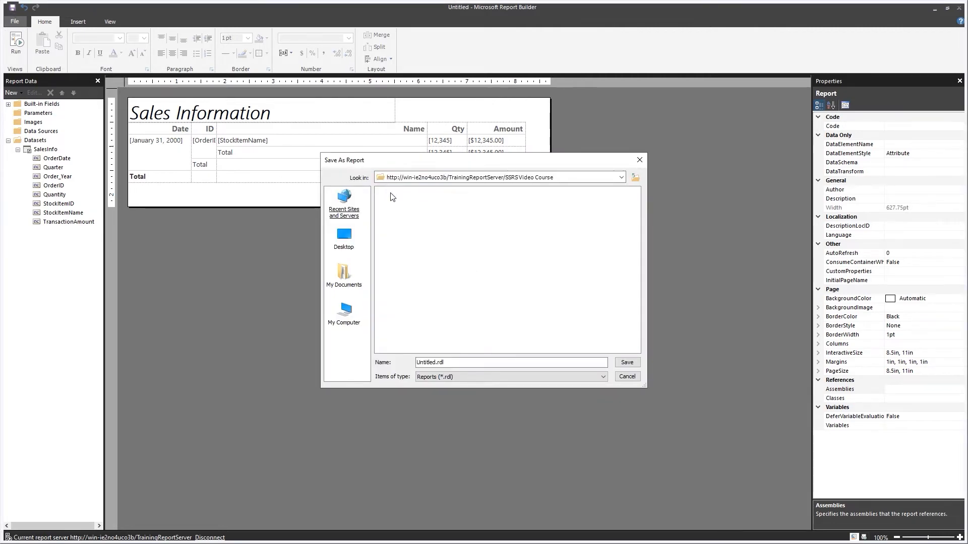
pyautogui.click(446, 363)
pyautogui.doubleClick(422, 362)
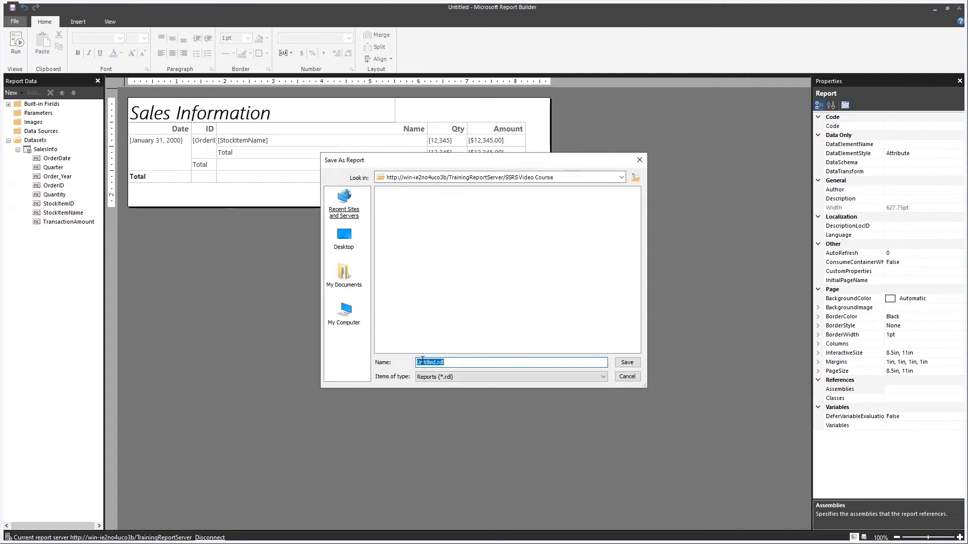
pyautogui.write('SalesInfoRB')
pyautogui.click(631, 364)
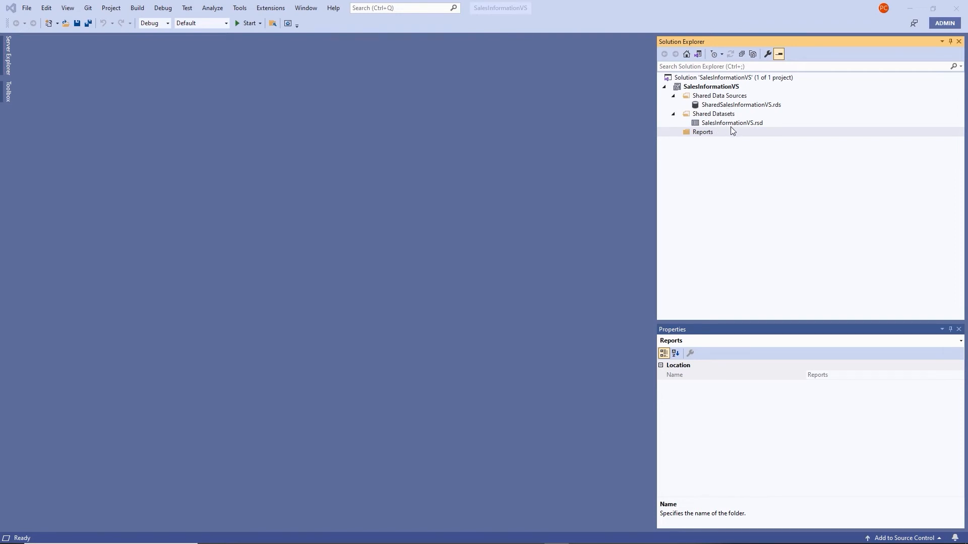
# Bring up the Add submenu for the Reports folder in Solution Explorer
pyautogui.rightClick(706, 137)
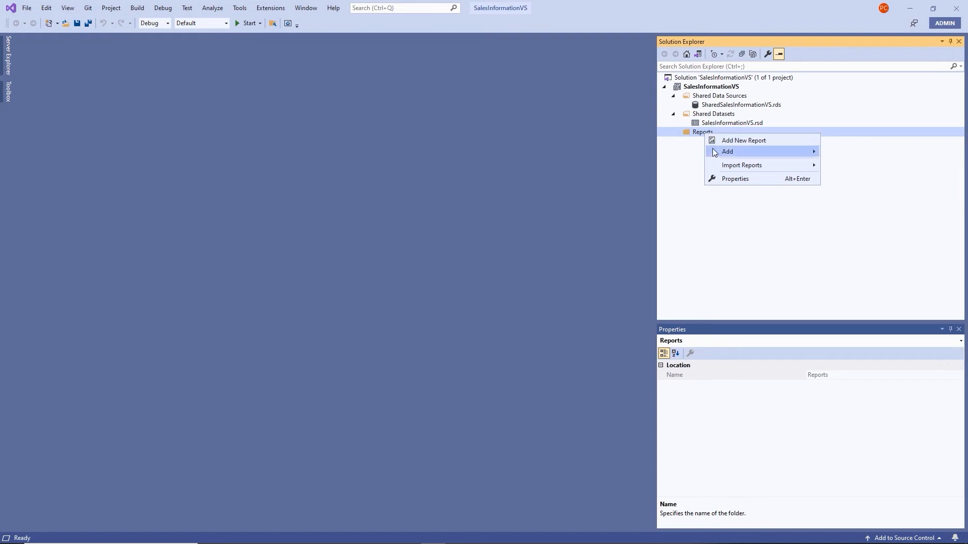
pyautogui.moveTo(722, 155)
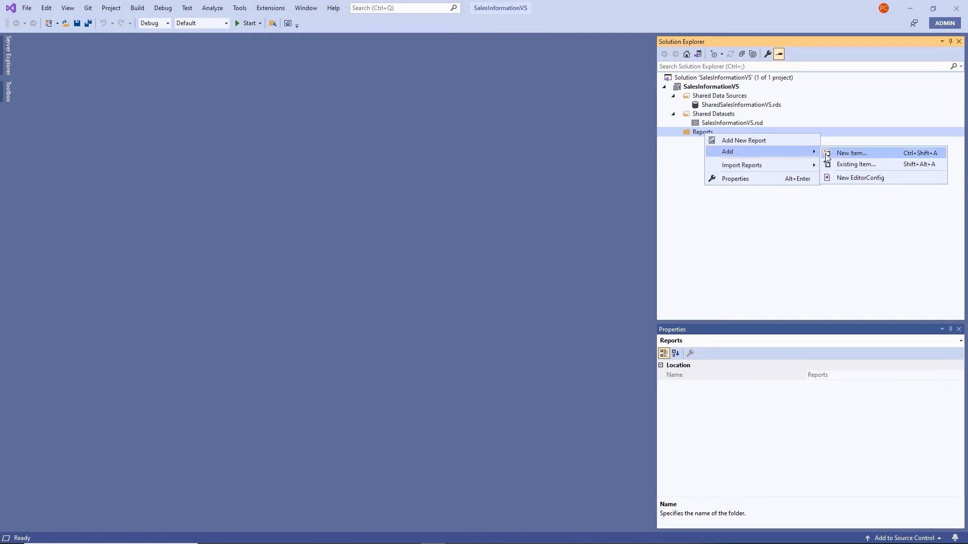
# Add a new Report item named SalesInfoVS.rdl to the Reports folder
pyautogui.click(851, 153)
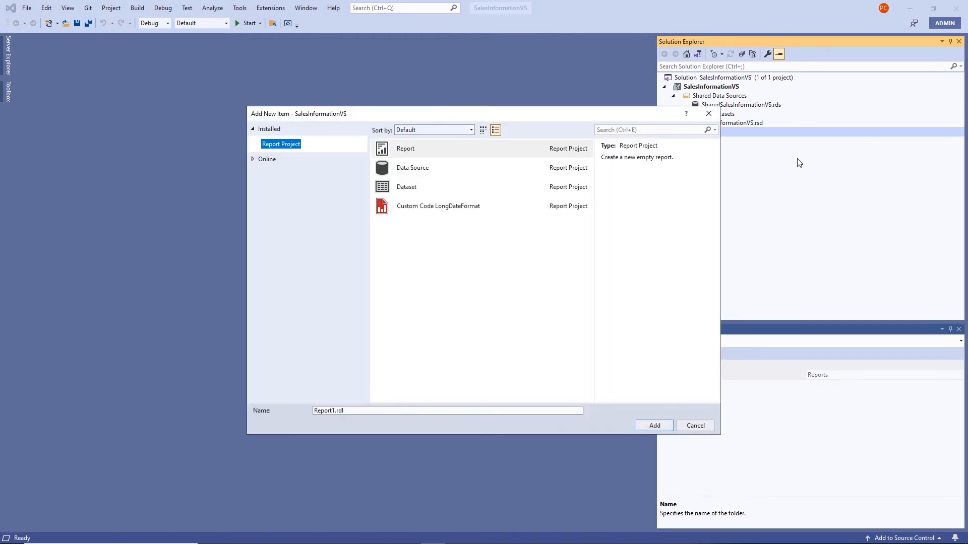
pyautogui.click(401, 151)
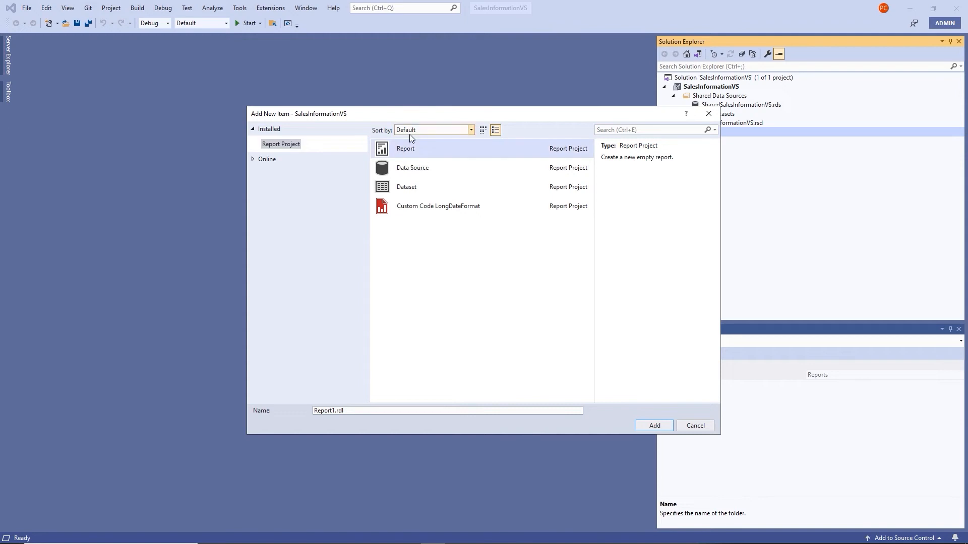
pyautogui.click(339, 411)
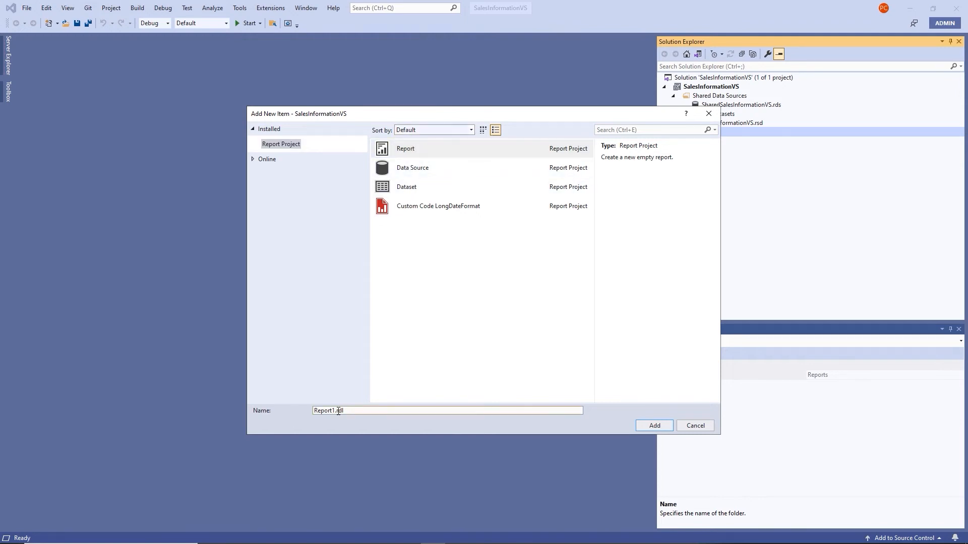
pyautogui.doubleClick(325, 412)
pyautogui.write('SalesInfoVS')
pyautogui.click(668, 428)
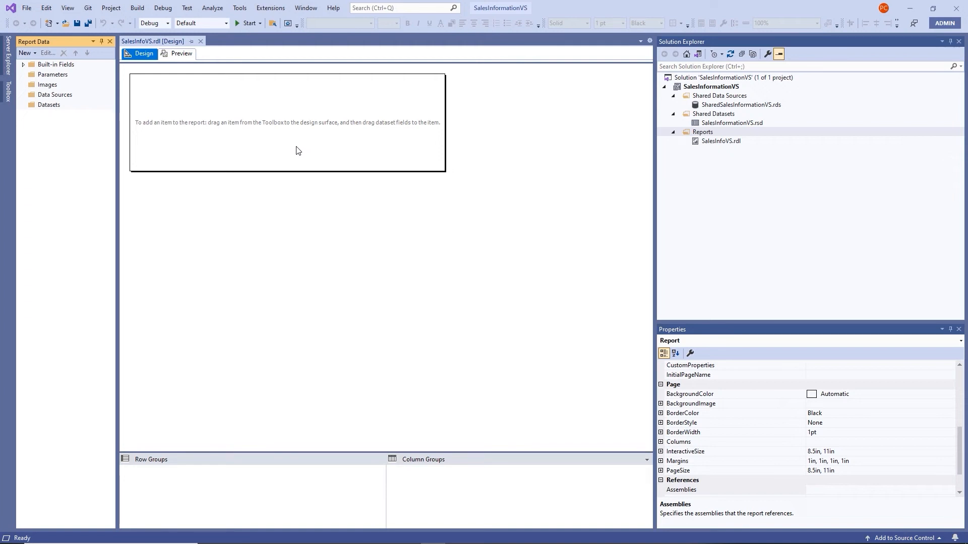
# Insert a table using dataset TableReportfromScratch, based on shared dataset SalesInformationVS
pyautogui.rightClick(271, 122)
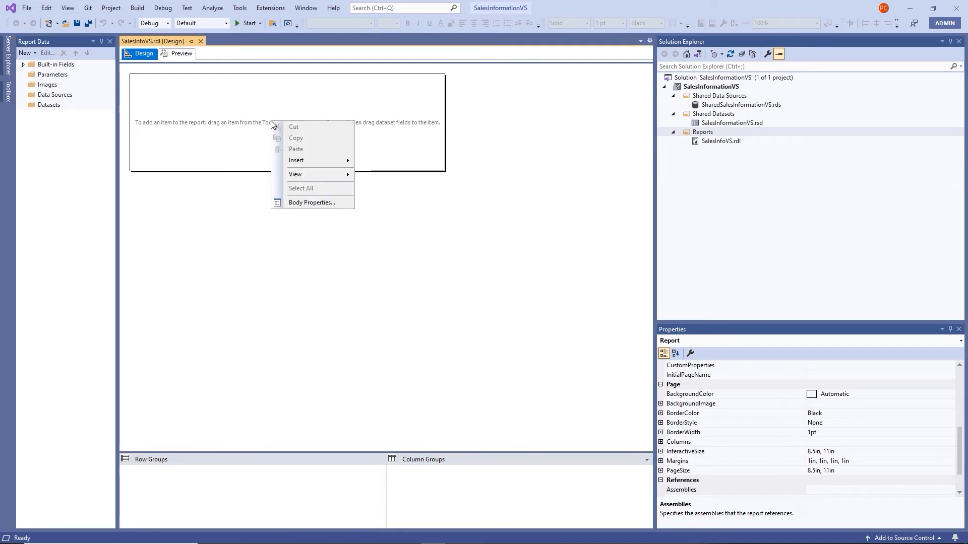
pyautogui.moveTo(308, 160)
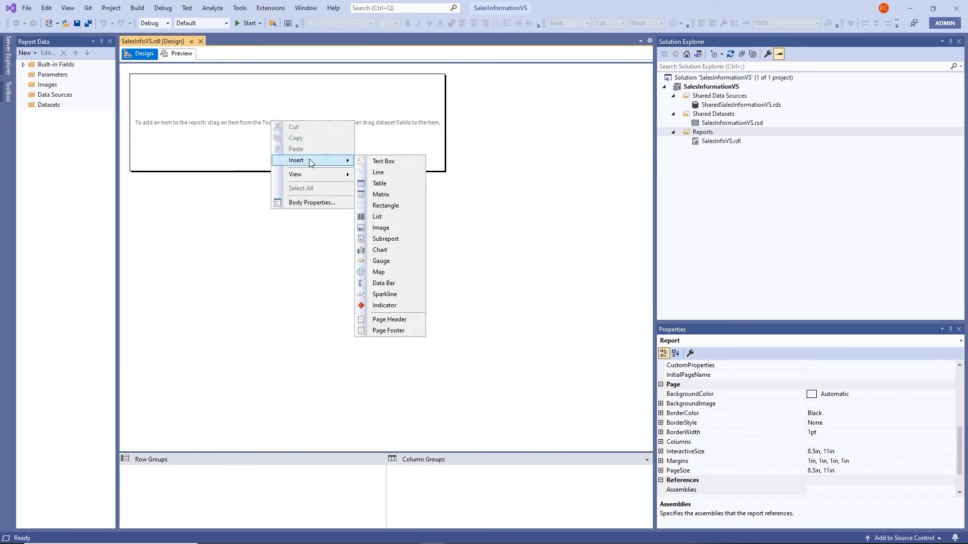
pyautogui.click(389, 185)
pyautogui.click(414, 221)
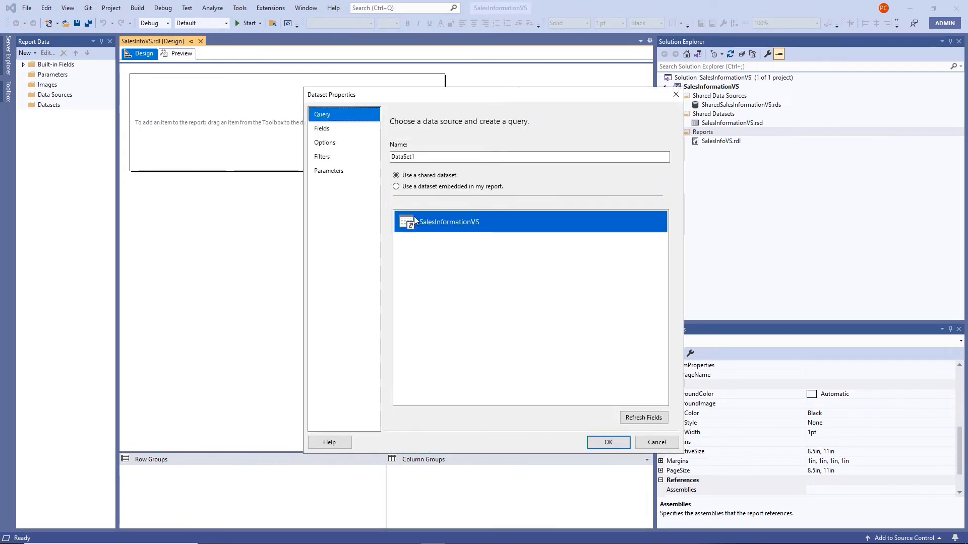
pyautogui.moveTo(460, 99); pyautogui.dragTo(397, 100)
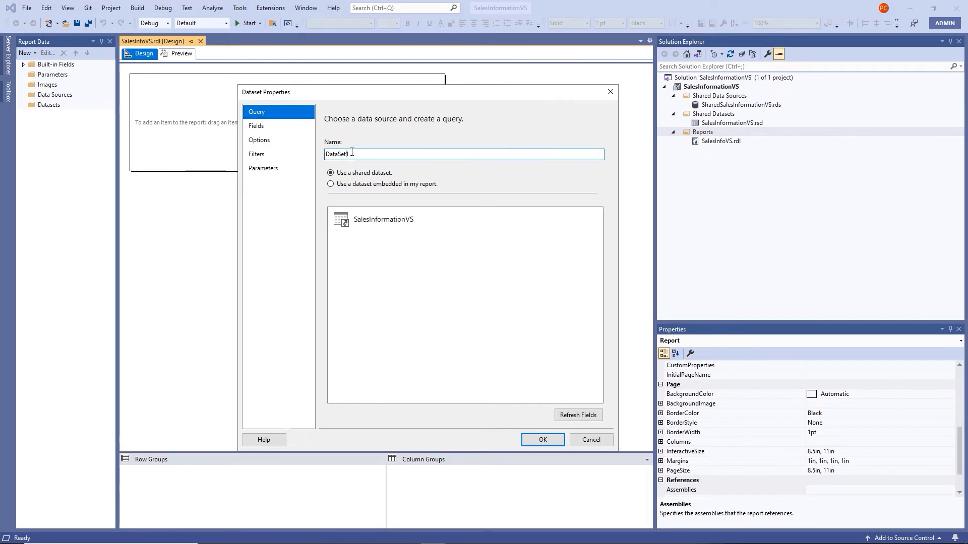
pyautogui.moveTo(349, 153); pyautogui.dragTo(319, 154)
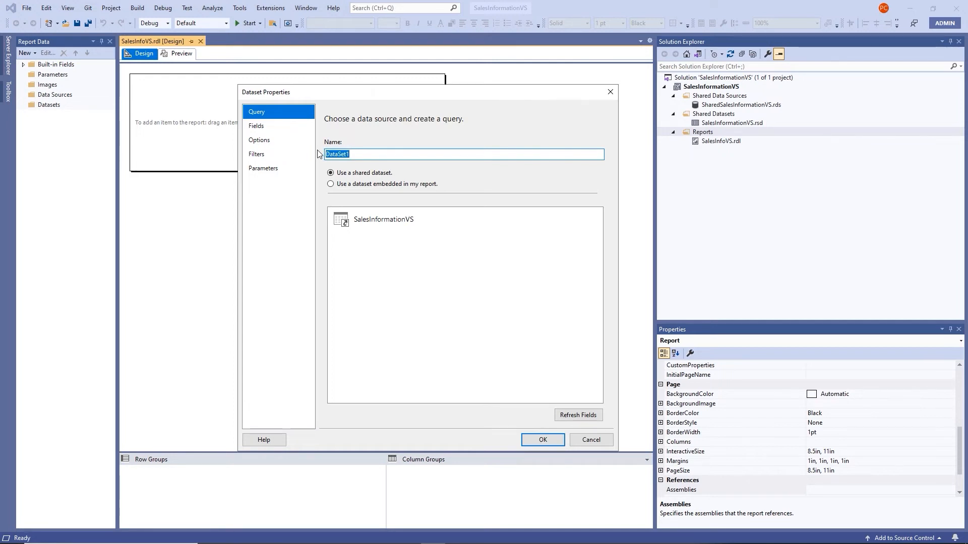
pyautogui.write('TableReportfromScratch')
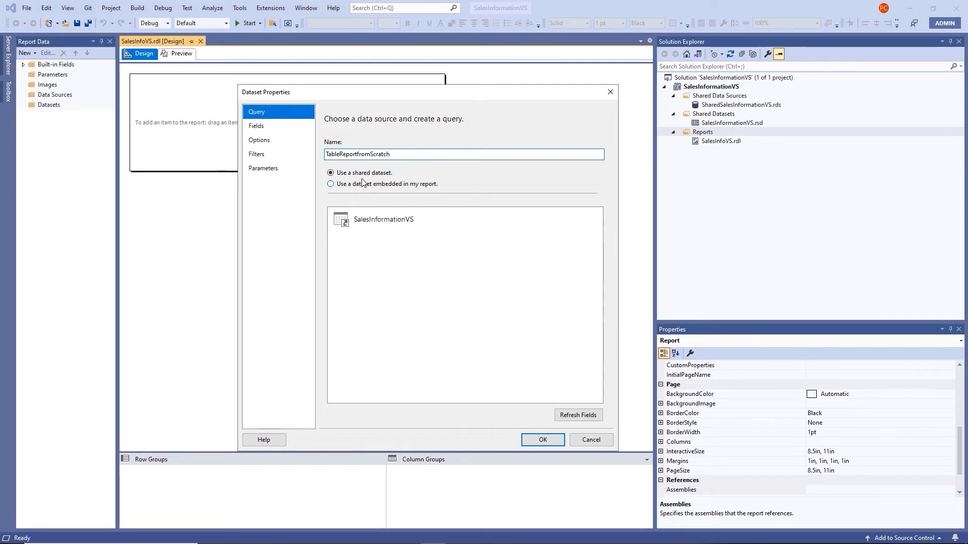
pyautogui.click(374, 221)
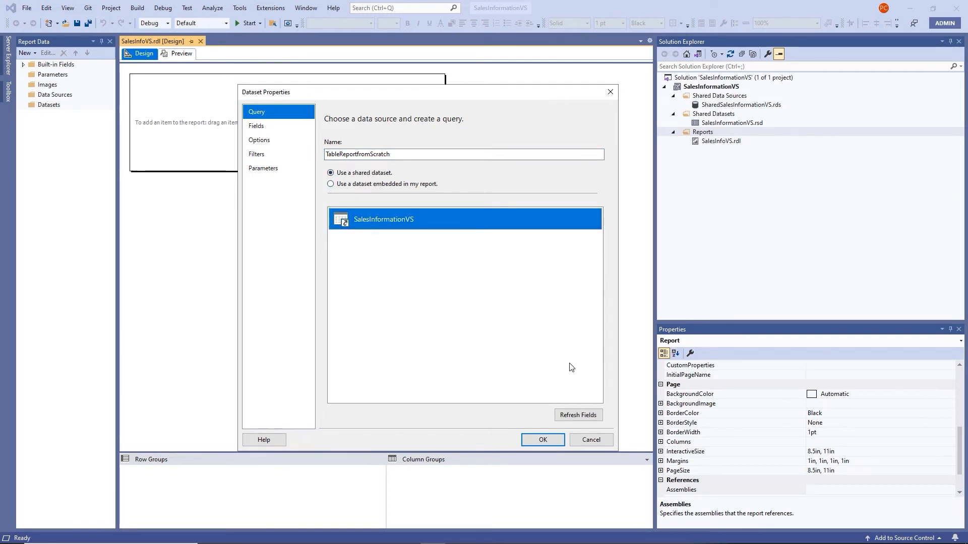
pyautogui.click(547, 439)
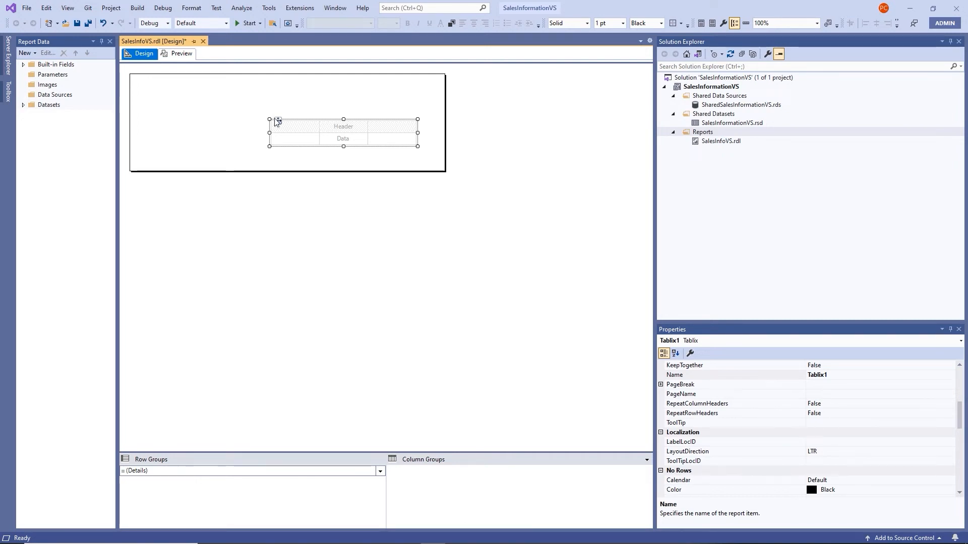
# Move the empty table to the body's top-left corner and expand the TableReportfromScratch dataset's fields
pyautogui.moveTo(277, 120); pyautogui.dragTo(141, 76)
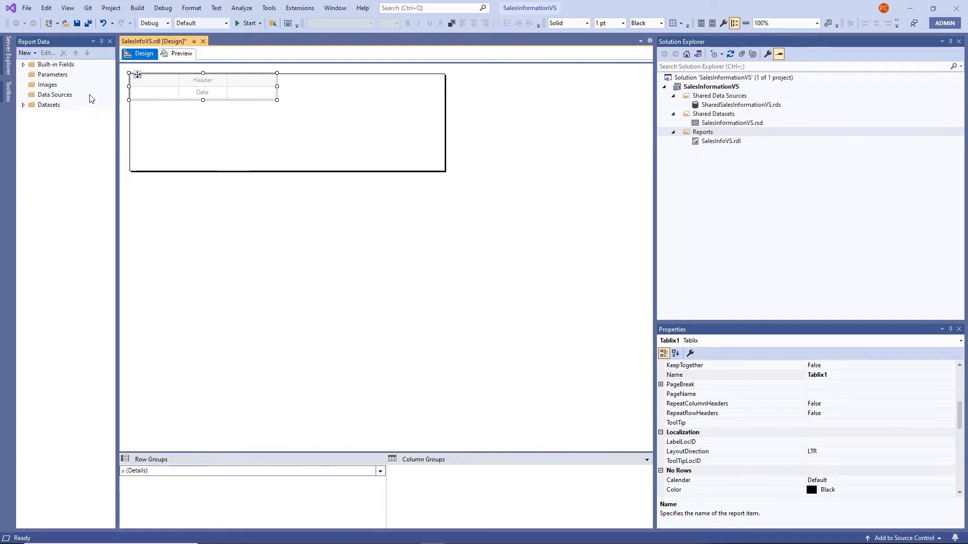
pyautogui.click(67, 10)
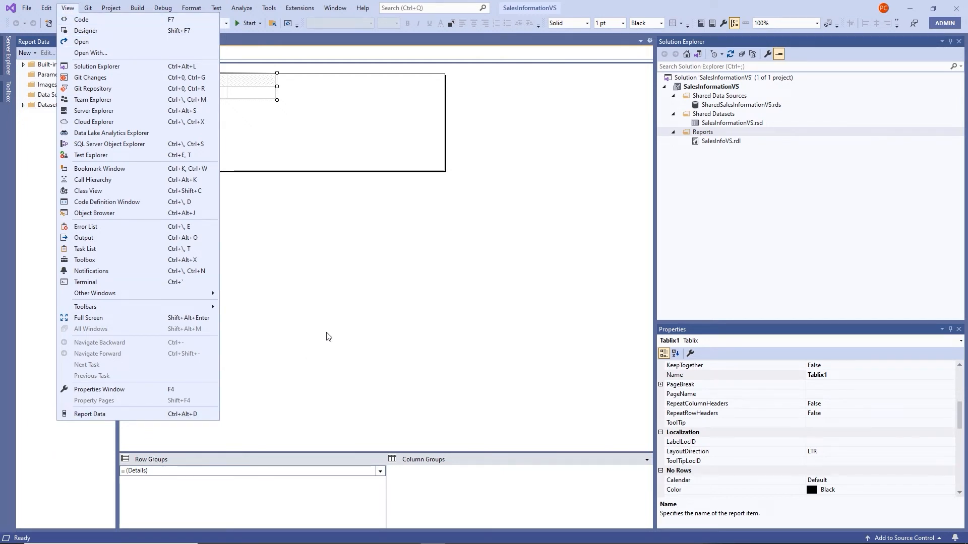
pyautogui.click(337, 318)
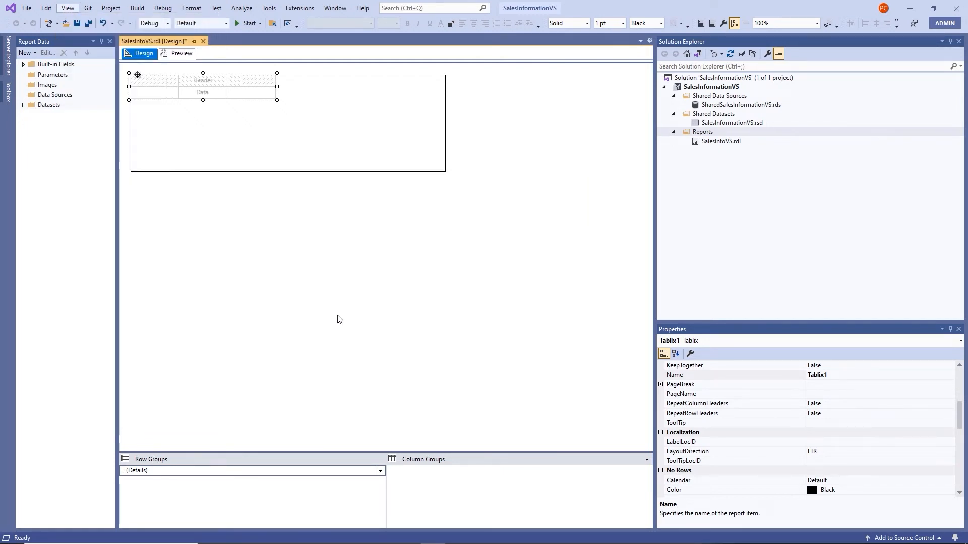
pyautogui.click(24, 104)
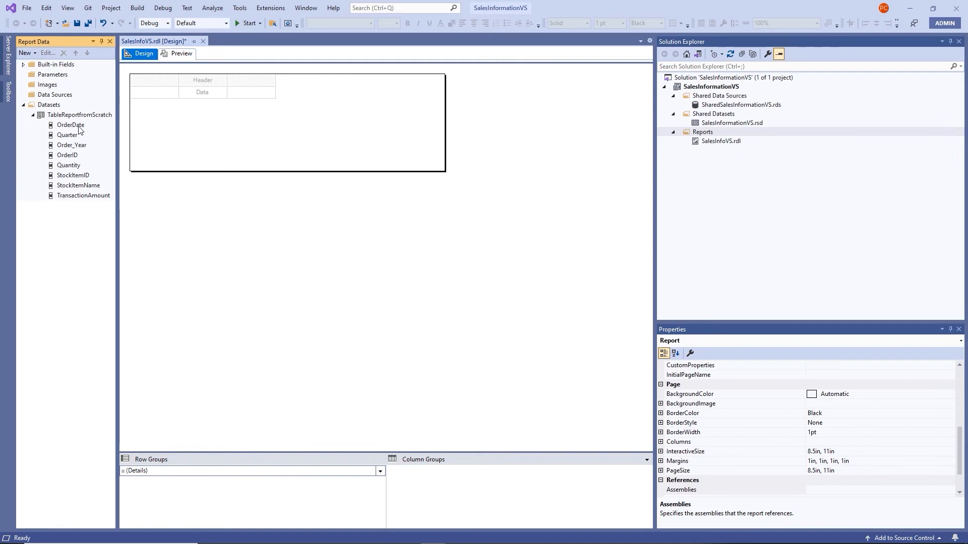
# Bind OrderDate, OrderID and StockItemName to the table's first three columns
pyautogui.moveTo(80, 136); pyautogui.dragTo(153, 93)
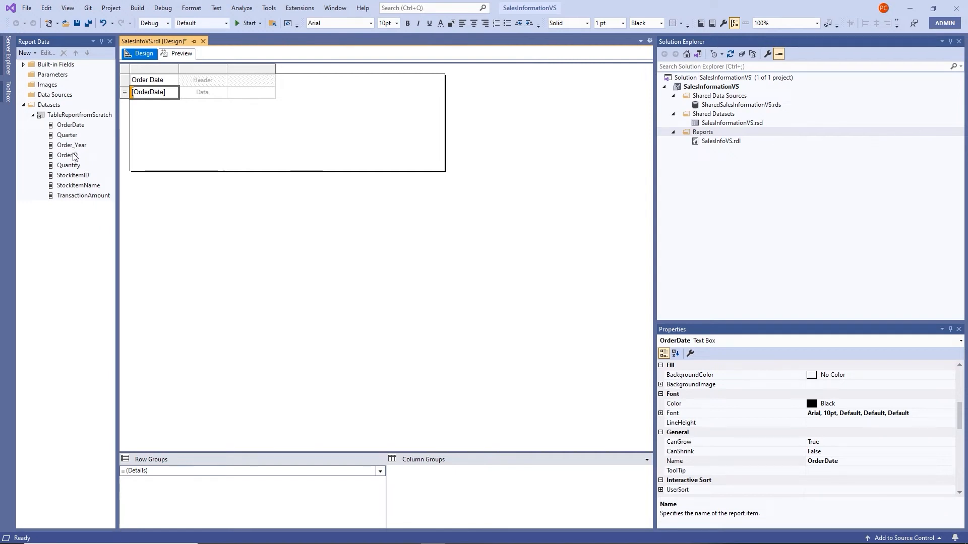
pyautogui.moveTo(70, 155); pyautogui.dragTo(188, 91)
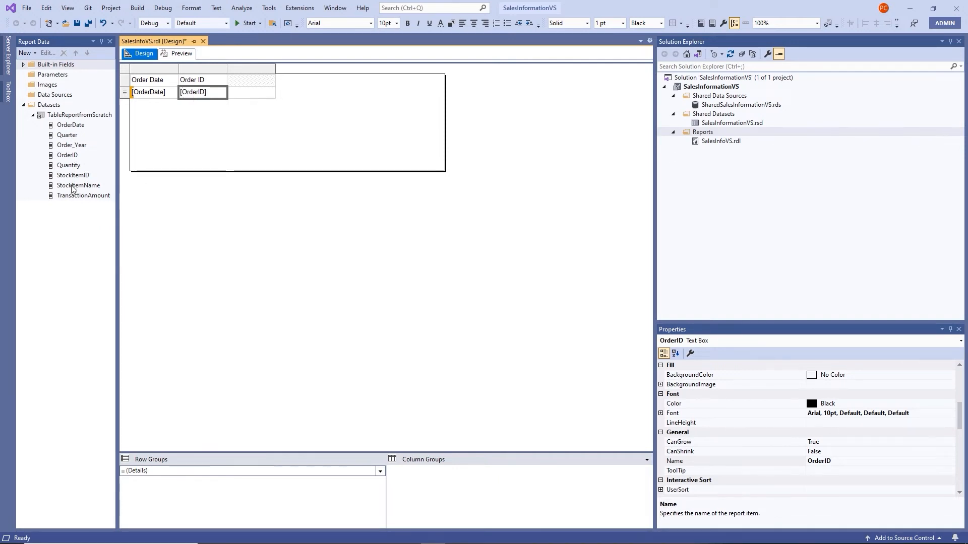
pyautogui.moveTo(74, 187); pyautogui.dragTo(253, 97)
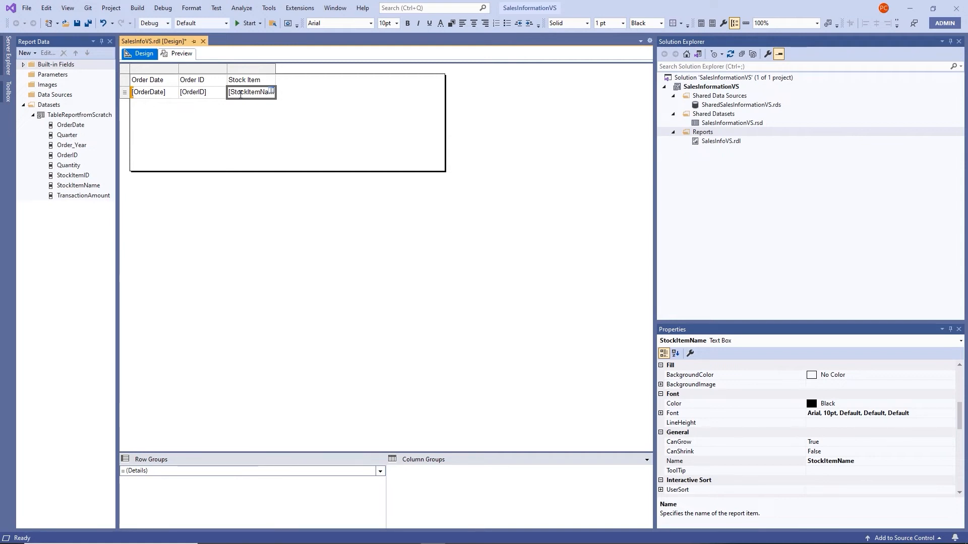
# Add Quantity and TransactionAmount as the table's fourth and fifth columns
pyautogui.rightClick(253, 70)
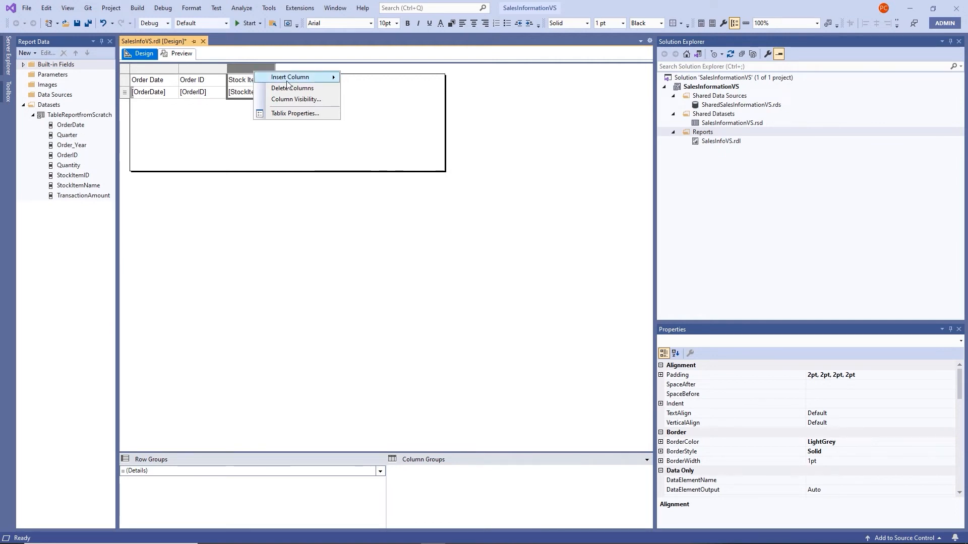
pyautogui.moveTo(283, 78)
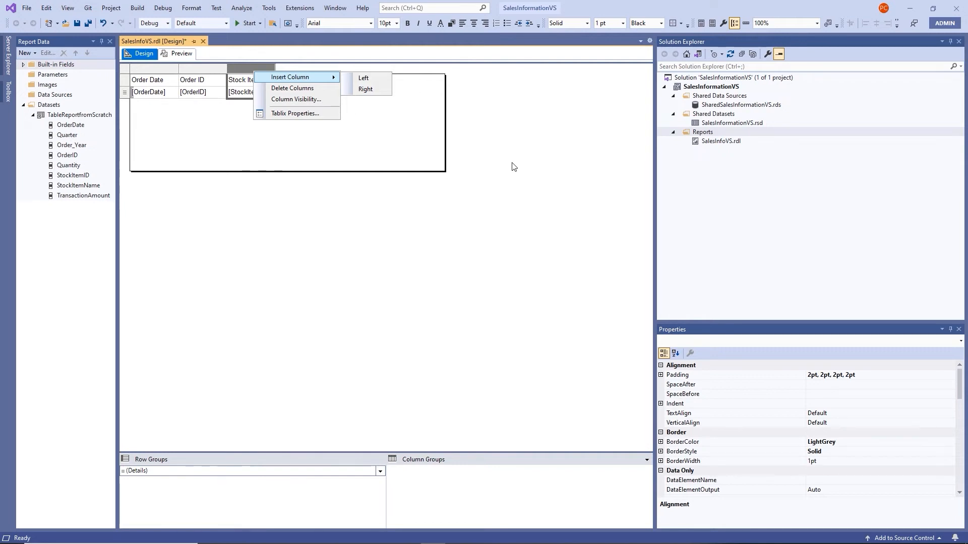
pyautogui.click(496, 155)
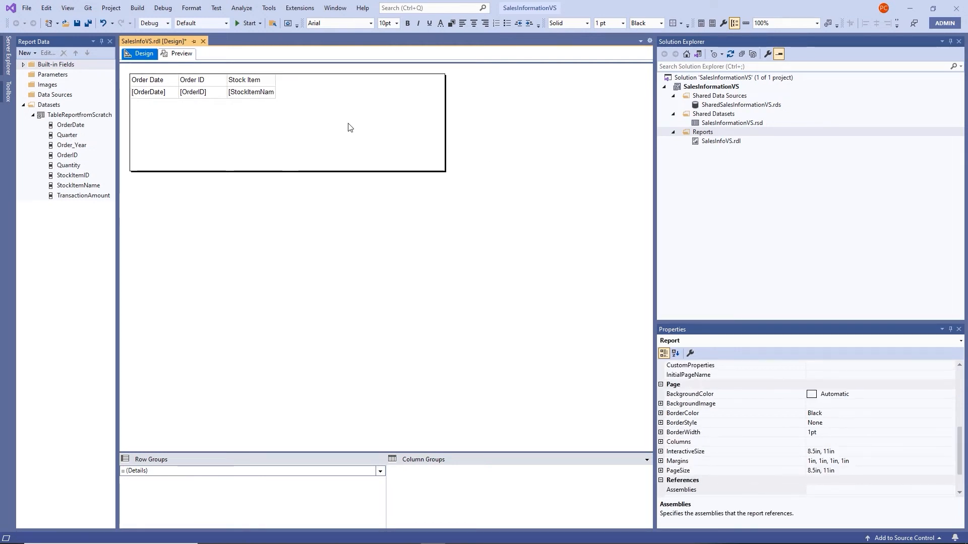
pyautogui.click(252, 85)
pyautogui.click(252, 89)
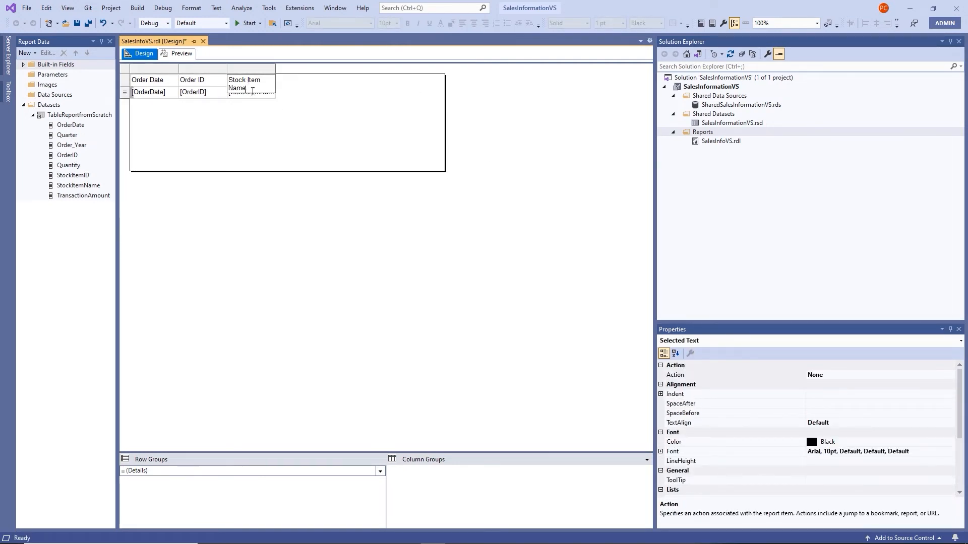
pyautogui.click(154, 106)
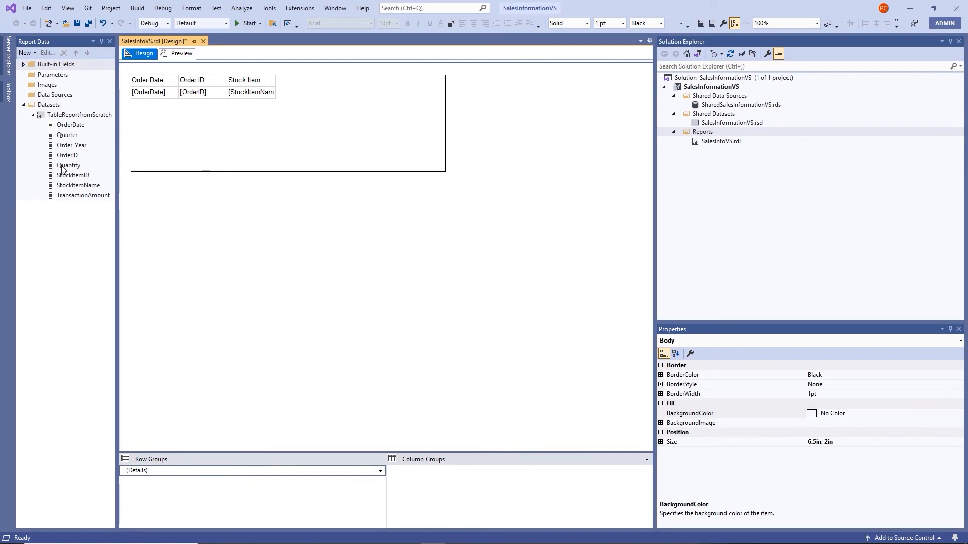
pyautogui.moveTo(61, 167); pyautogui.dragTo(277, 86)
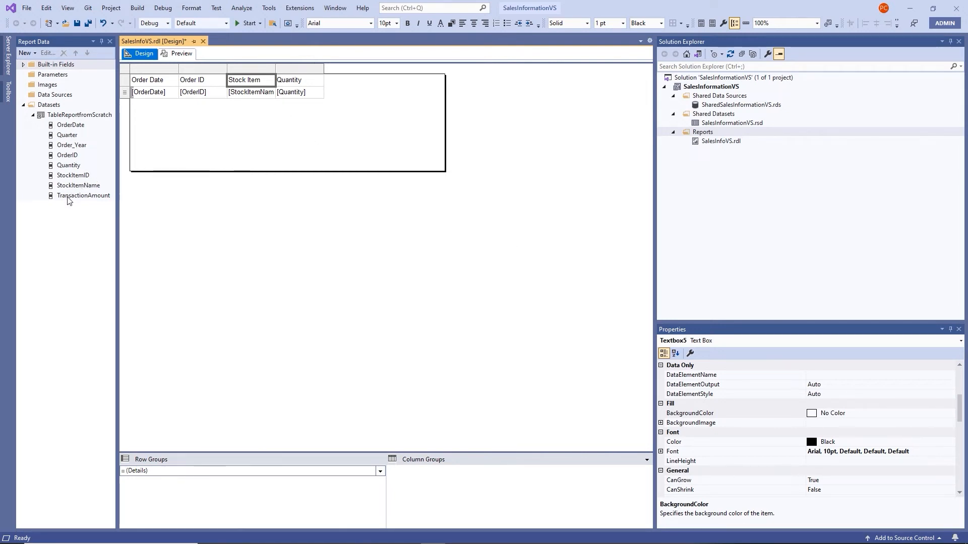
pyautogui.moveTo(76, 196); pyautogui.dragTo(323, 86)
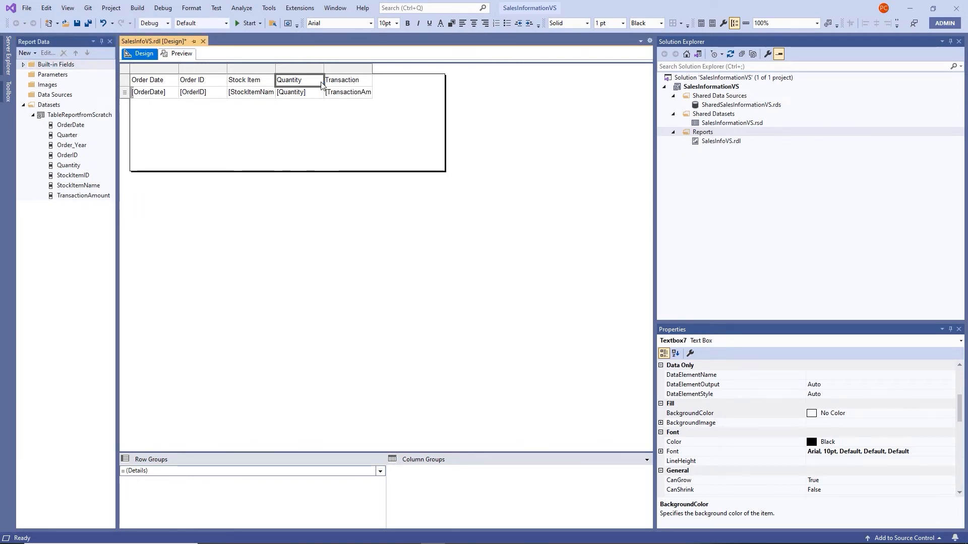
# Shorten the Order Date and Order ID headers to Date and ID
pyautogui.click(303, 161)
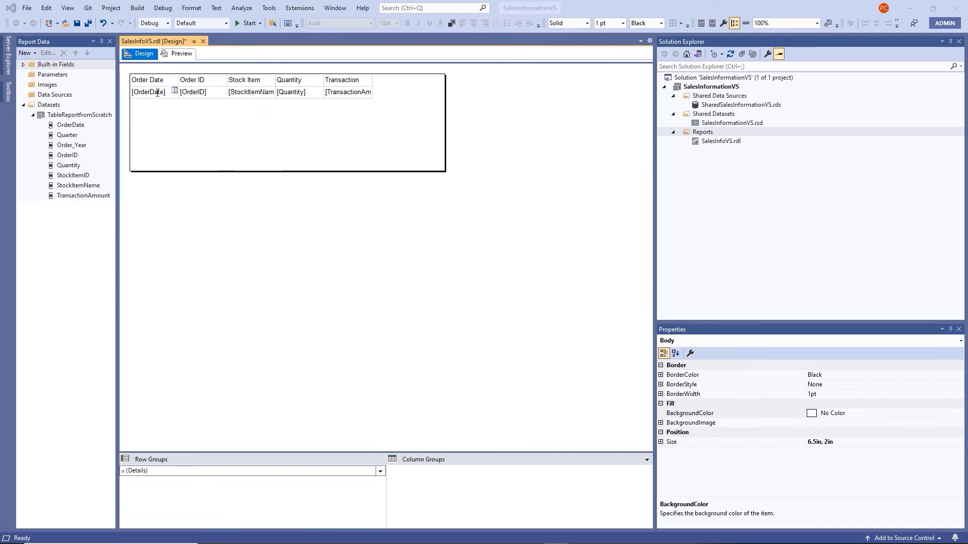
pyautogui.doubleClick(139, 82)
pyautogui.doubleClick(140, 81)
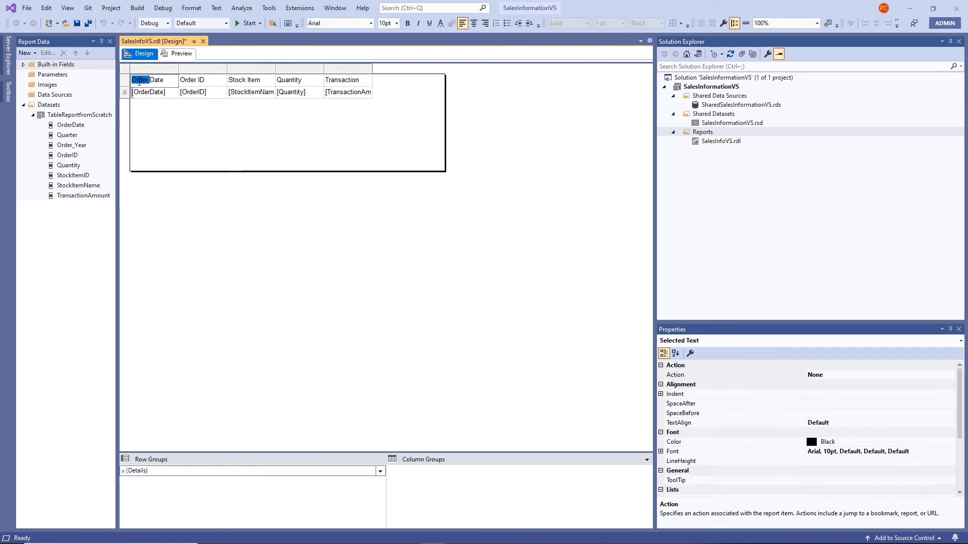
pyautogui.press('BackSpace')
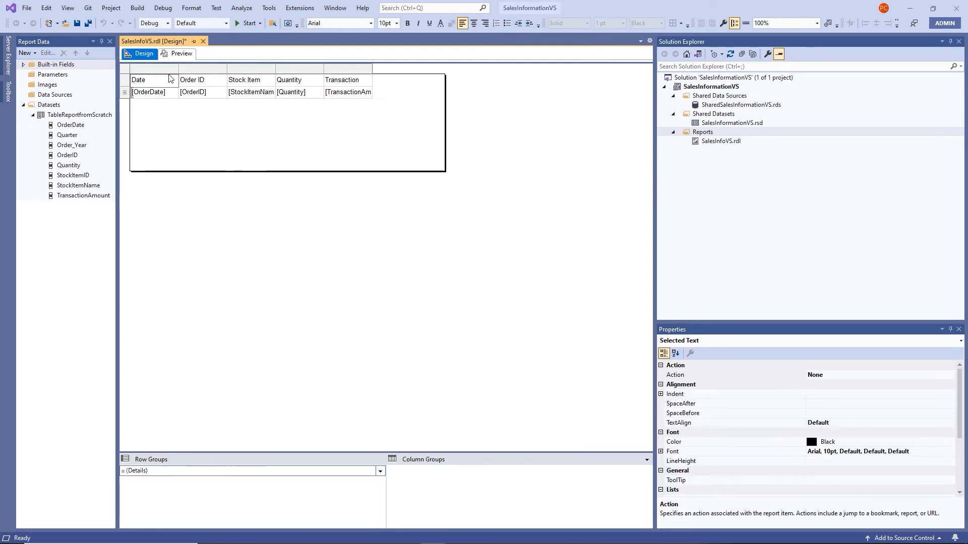
pyautogui.doubleClick(185, 80)
pyautogui.press('BackSpace')
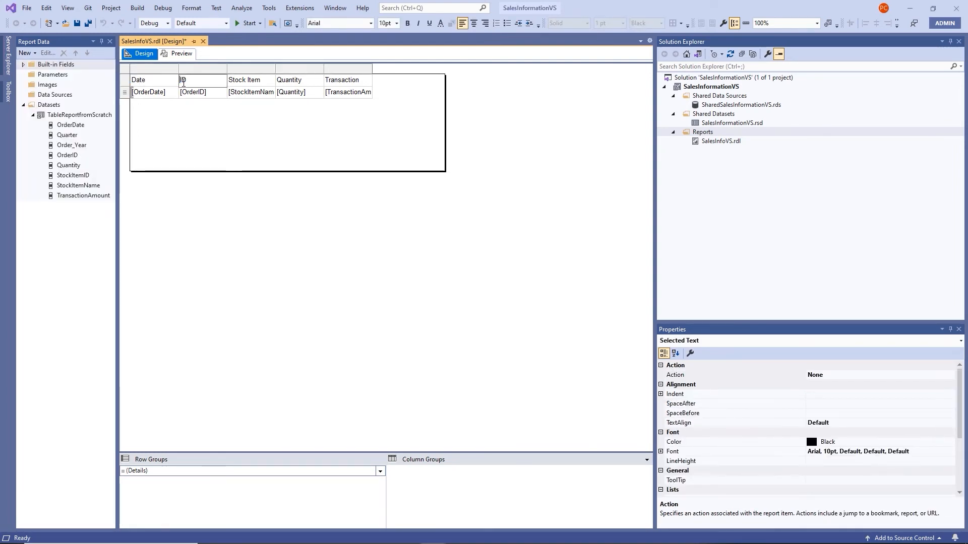
# Shorten the Stock Item Name, Quantity and Transaction Amount headers to Name, Qity and Amount
pyautogui.doubleClick(231, 80)
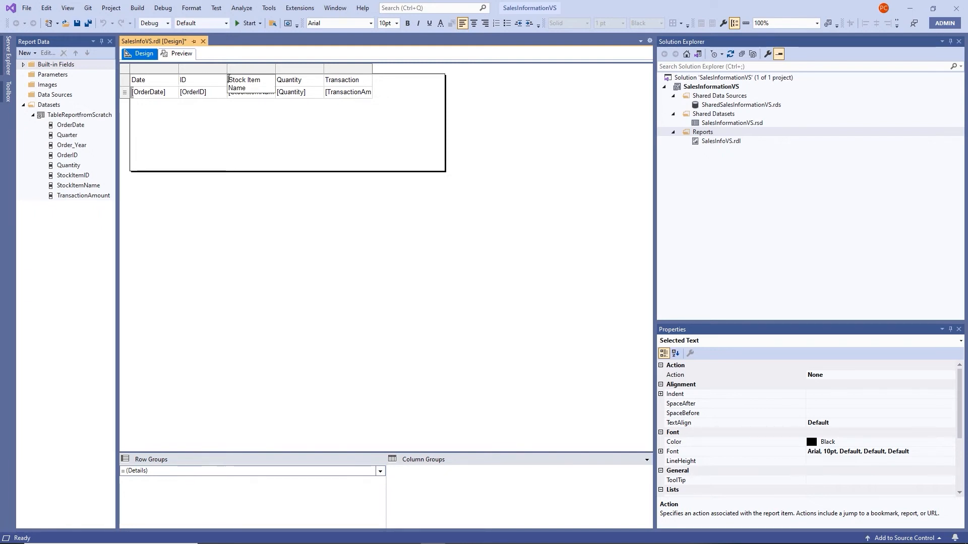
pyautogui.moveTo(228, 80); pyautogui.dragTo(274, 80)
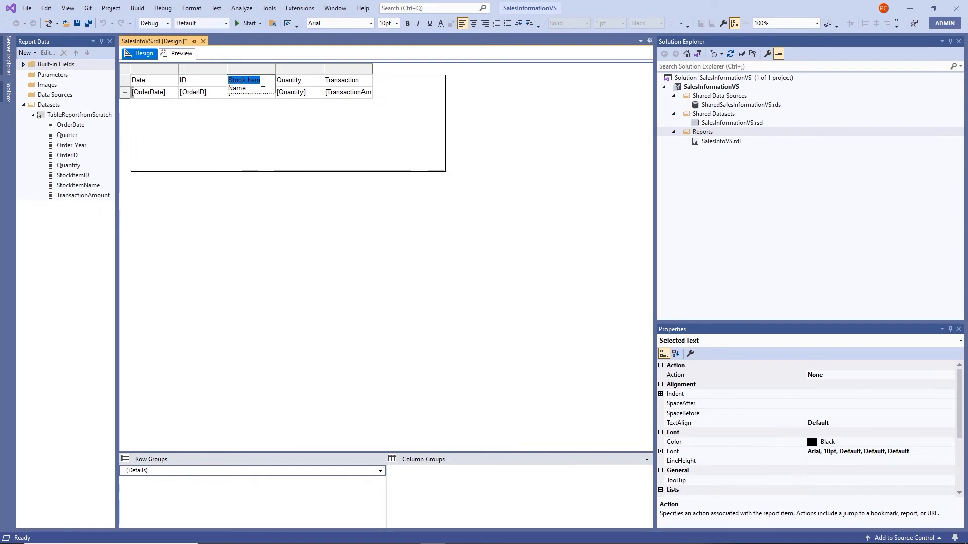
pyautogui.press('BackSpace')
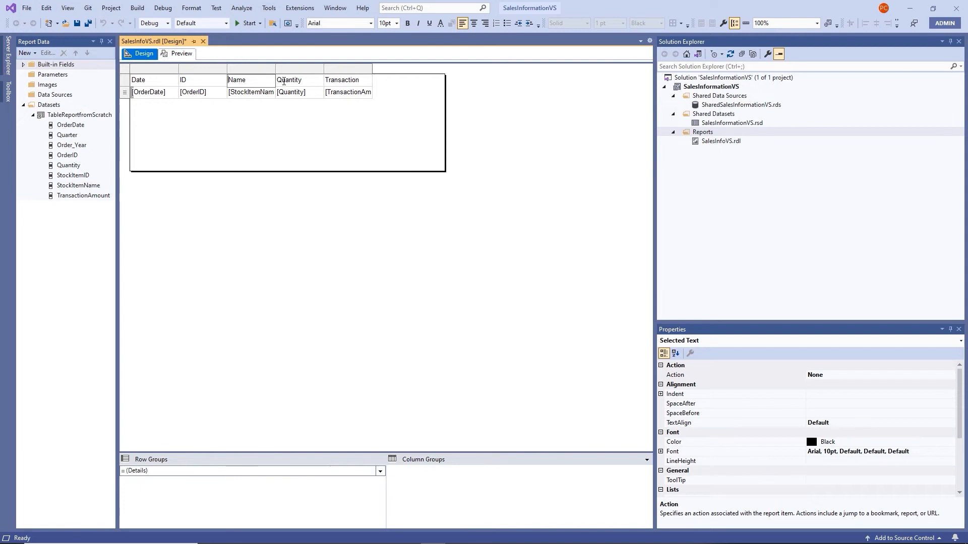
pyautogui.click(283, 79)
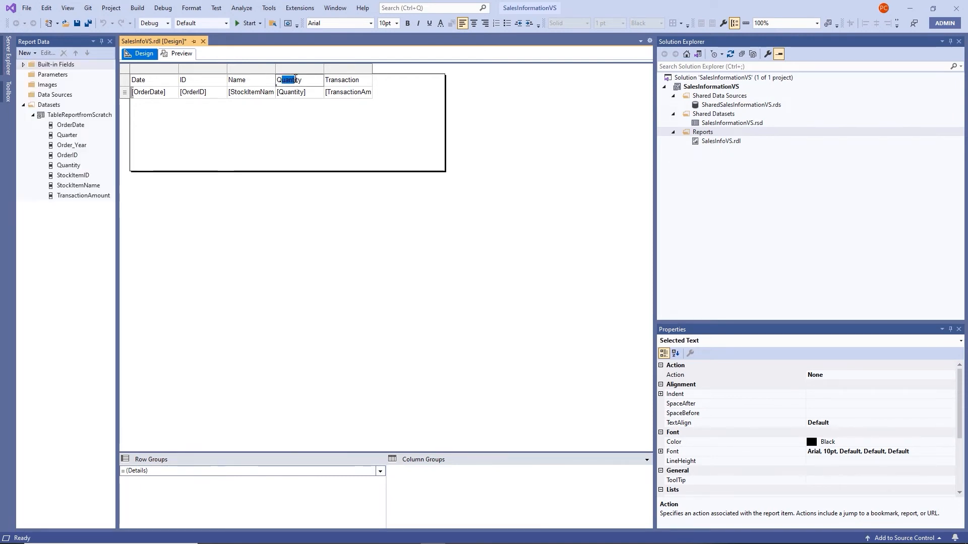
pyautogui.press('BackSpace')
pyautogui.click(348, 82)
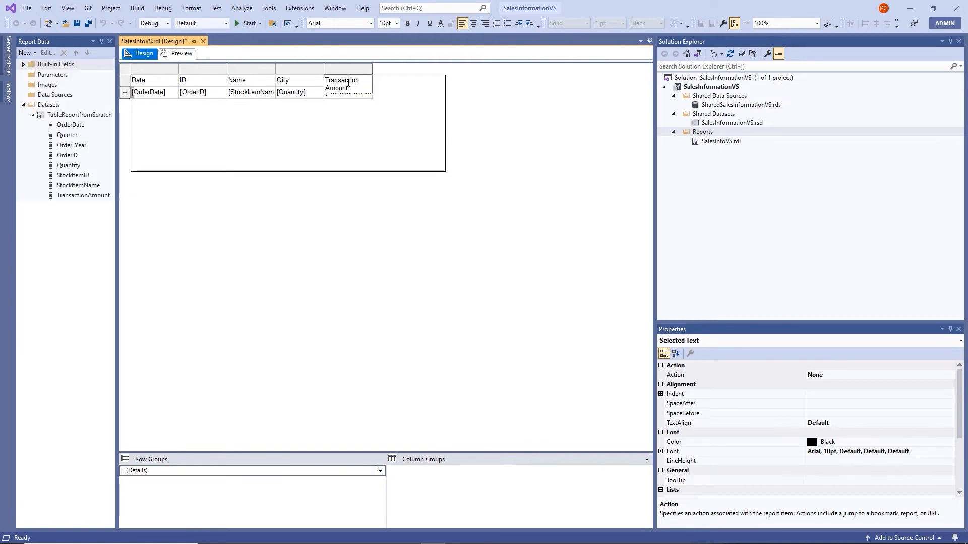
pyautogui.doubleClick(348, 82)
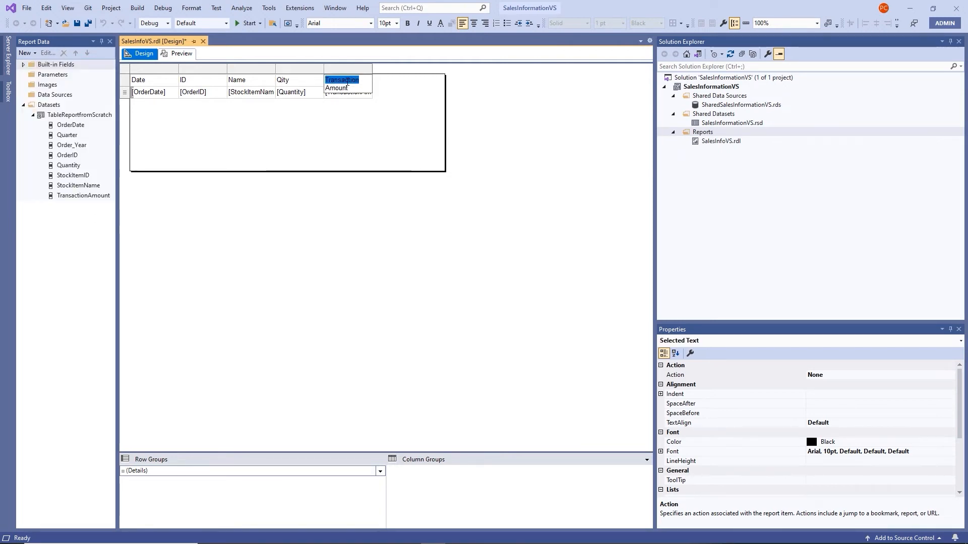
pyautogui.press('BackSpace')
pyautogui.click(373, 132)
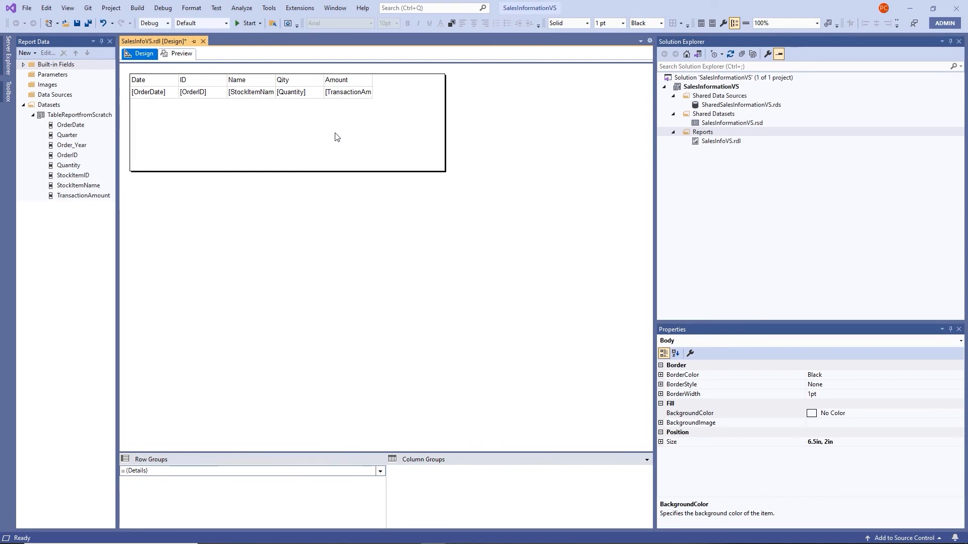
# Narrow the ID column and widen the Name, Qity and Amount columns in SalesInfoVS.rdl
pyautogui.click(160, 84)
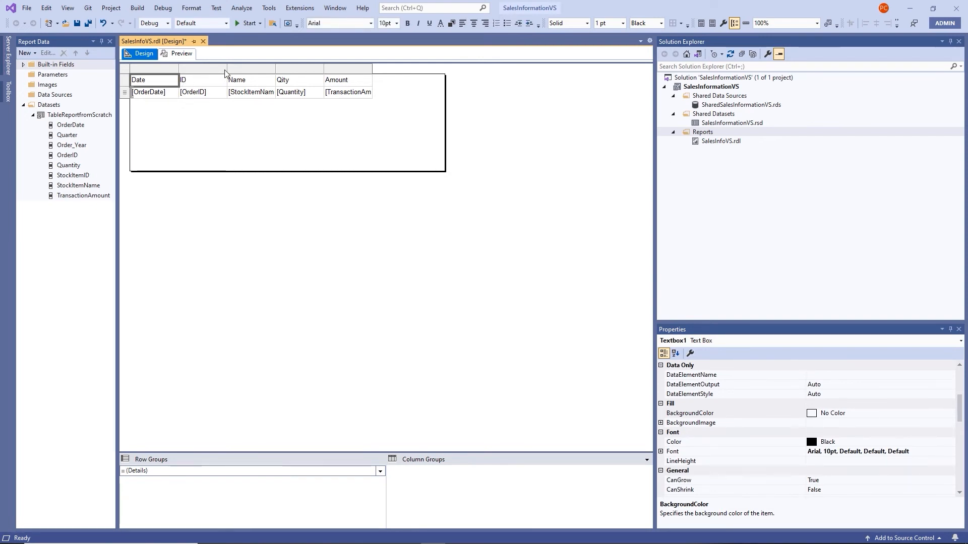
pyautogui.moveTo(227, 69); pyautogui.dragTo(345, 87)
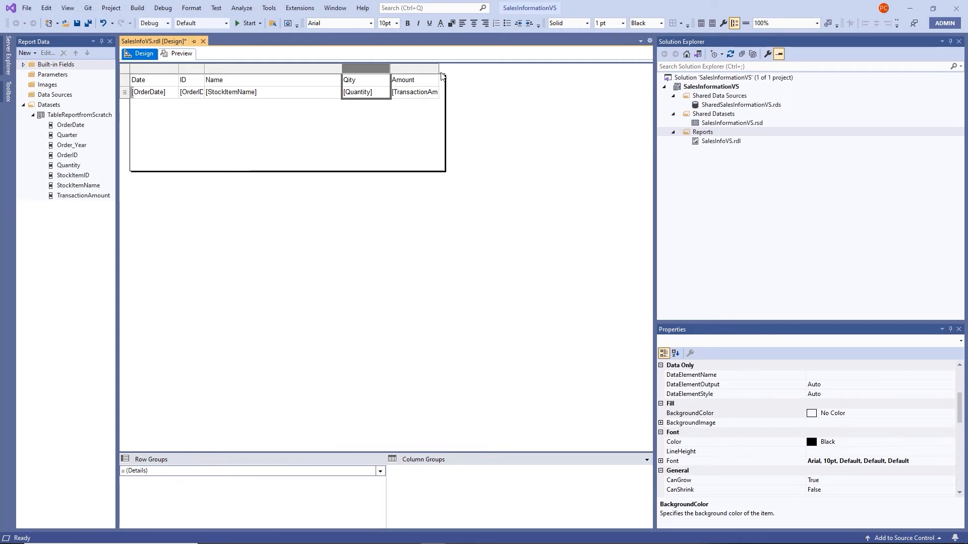
pyautogui.moveTo(438, 72); pyautogui.dragTo(445, 72)
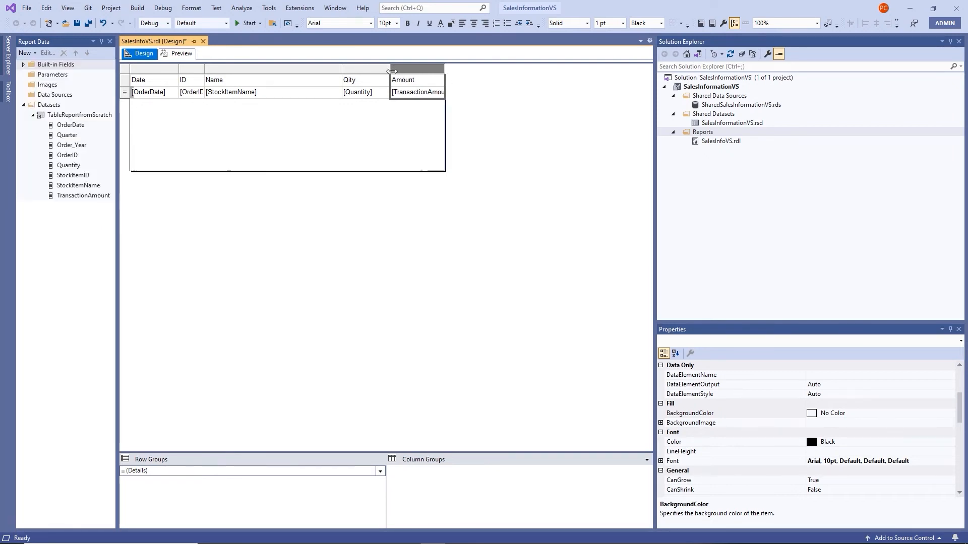
pyautogui.moveTo(391, 70); pyautogui.dragTo(461, 67)
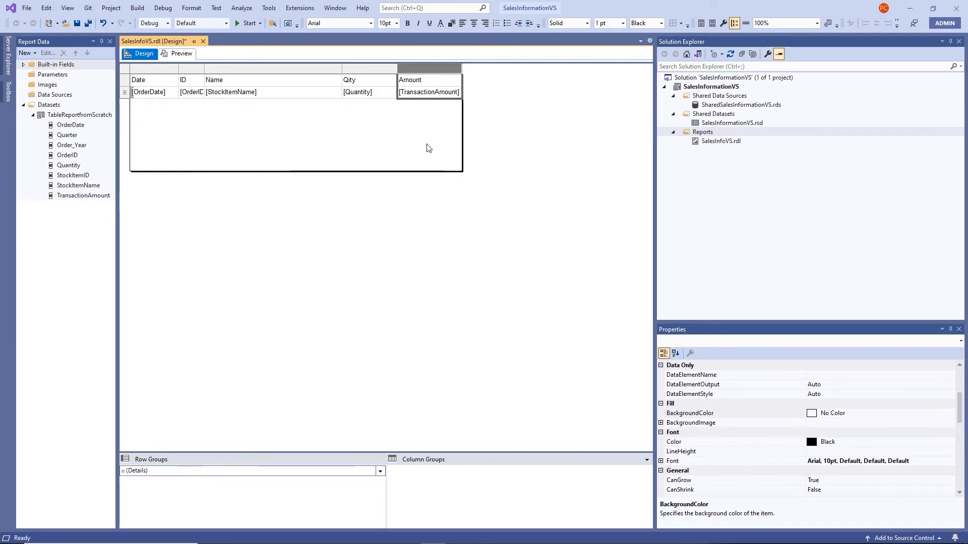
pyautogui.click(330, 146)
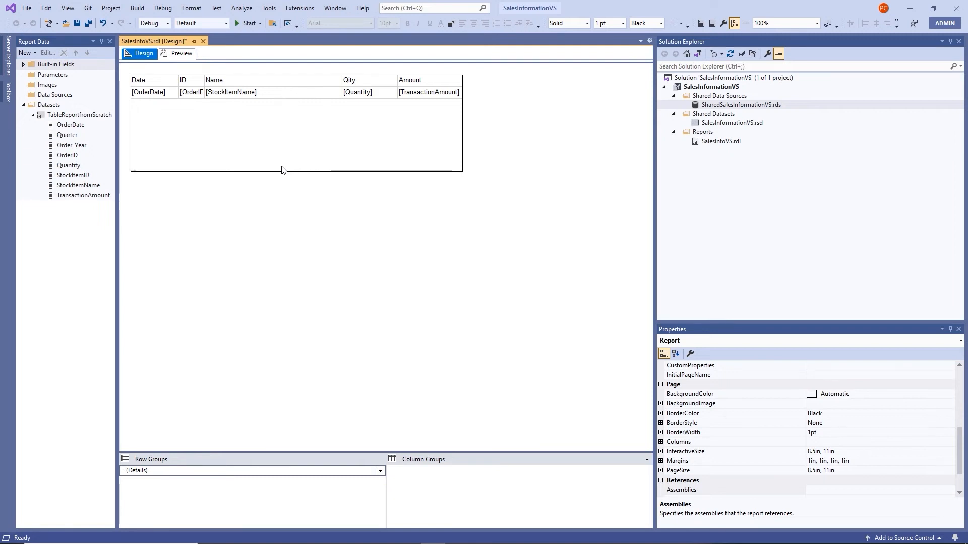
pyautogui.hotkey('ctrl', 'alt', 'l')
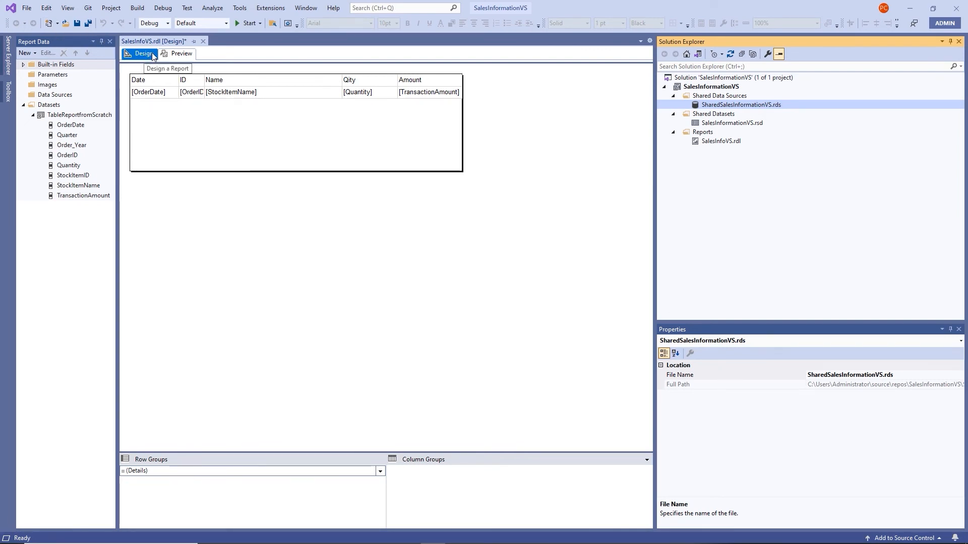
# Preview SalesInfoVS.rdl, jump to last page 5188, step back, then return to page 1
pyautogui.click(178, 55)
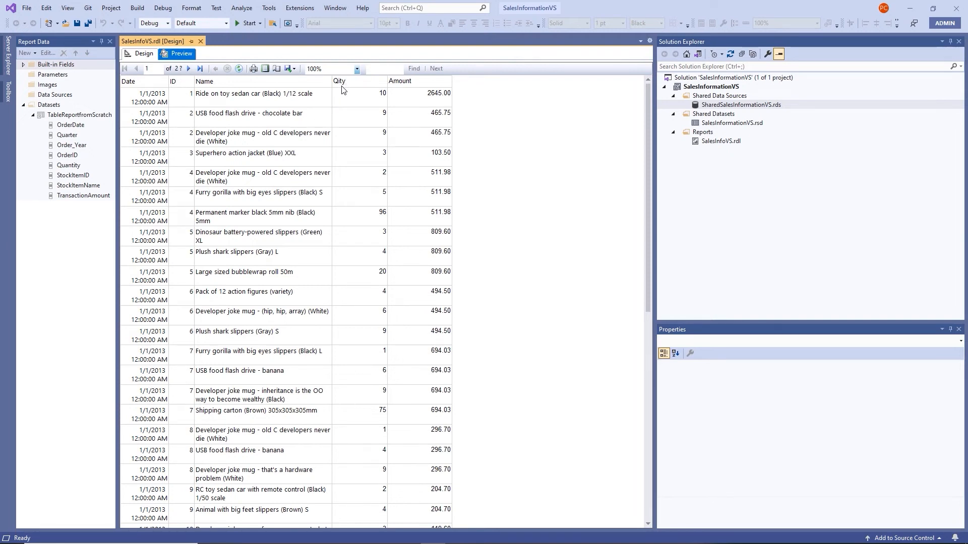
pyautogui.click(203, 72)
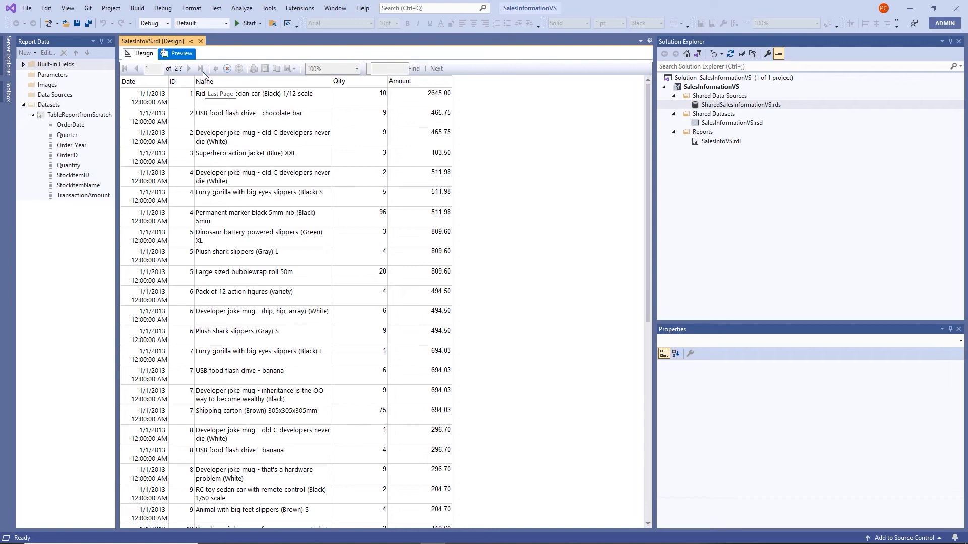
pyautogui.scroll(-15, 355, 200)
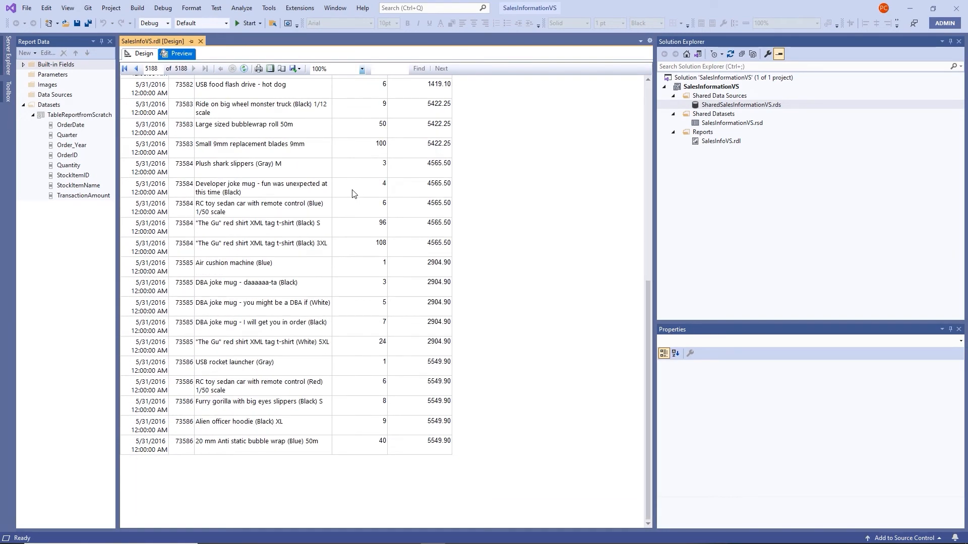
pyautogui.scroll(15, 353, 194)
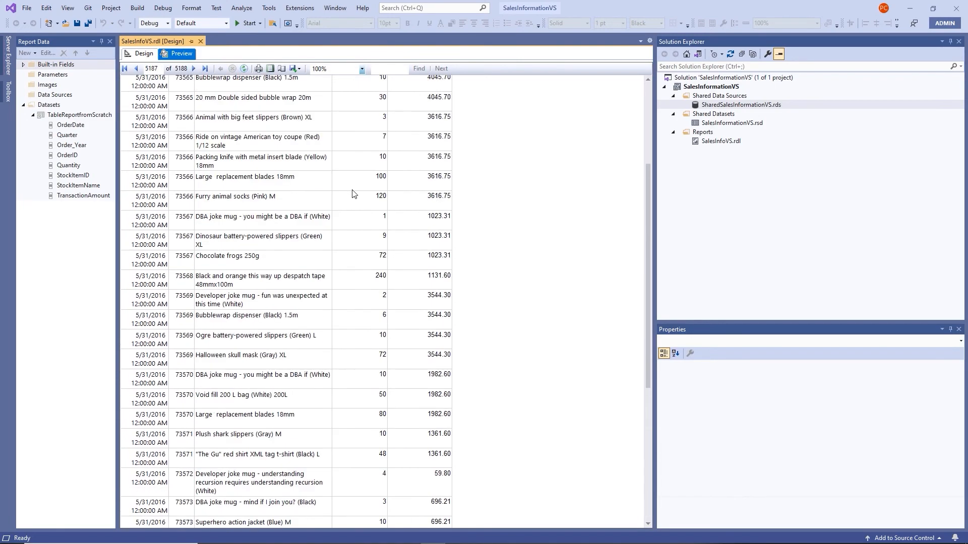
pyautogui.scroll(20, 353, 194)
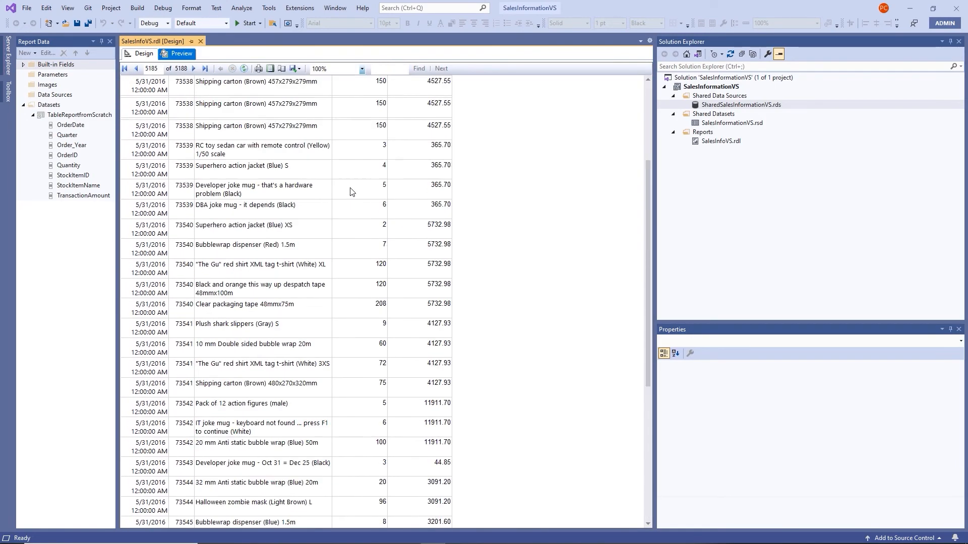
pyautogui.scroll(10, 352, 192)
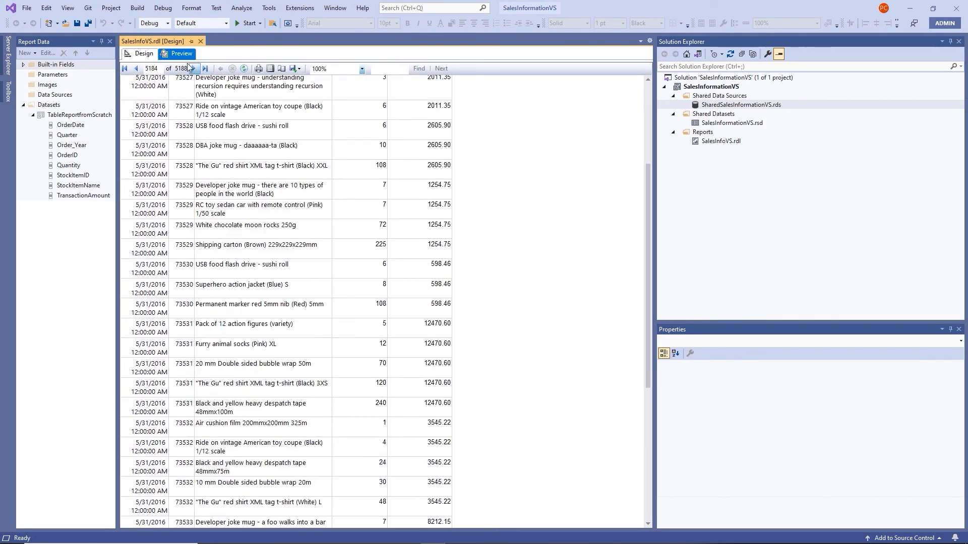
pyautogui.click(137, 70)
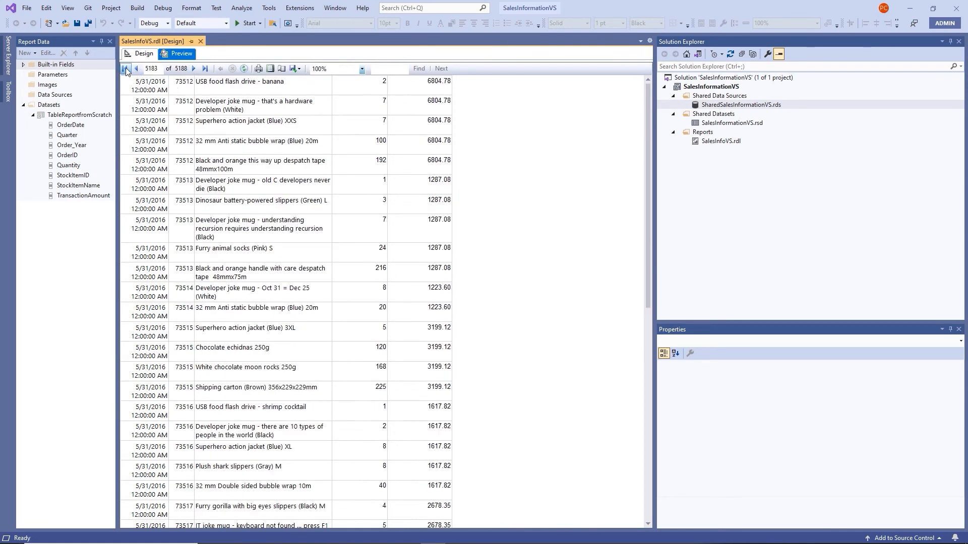
pyautogui.click(125, 69)
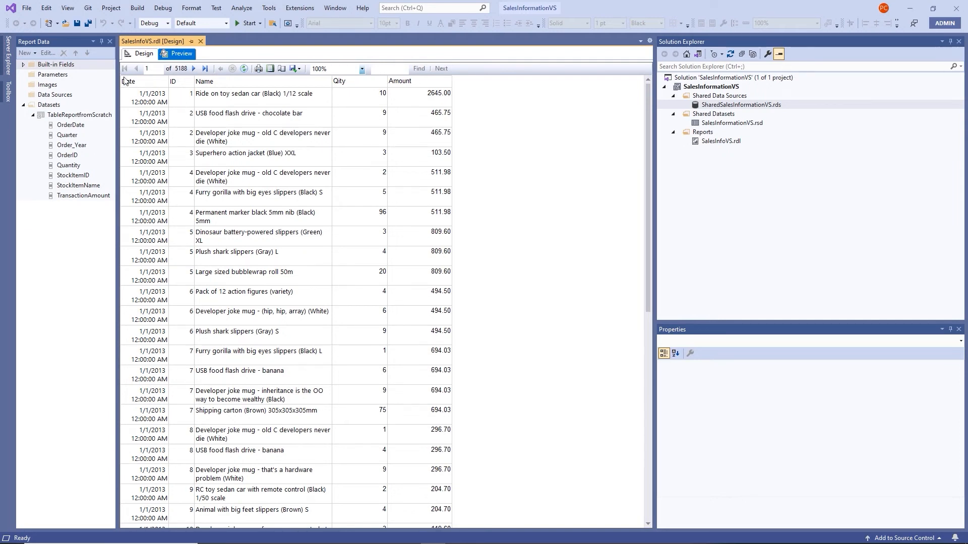
# Switch SharedSalesInformationVS.rds credentials to 'Use this user name and password' and return to design view
pyautogui.click(143, 54)
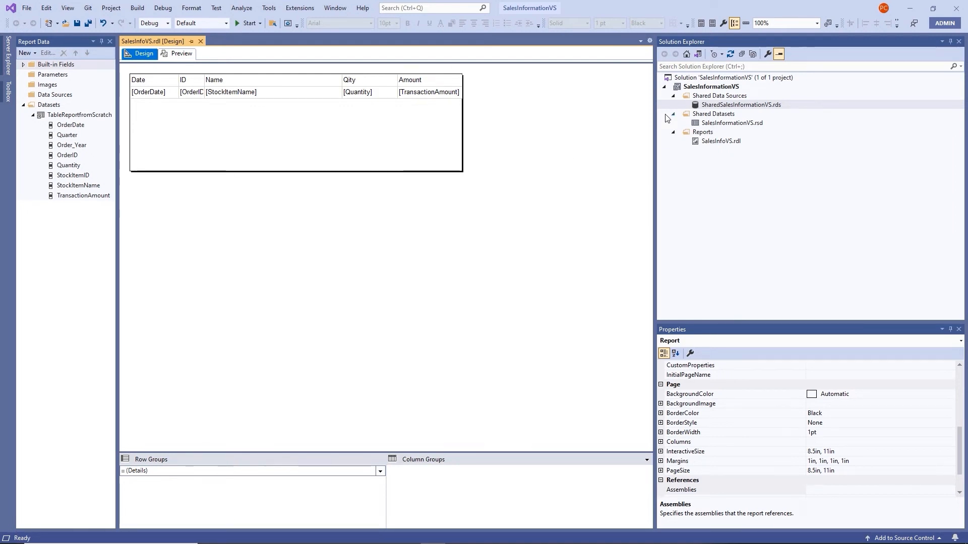
pyautogui.doubleClick(720, 105)
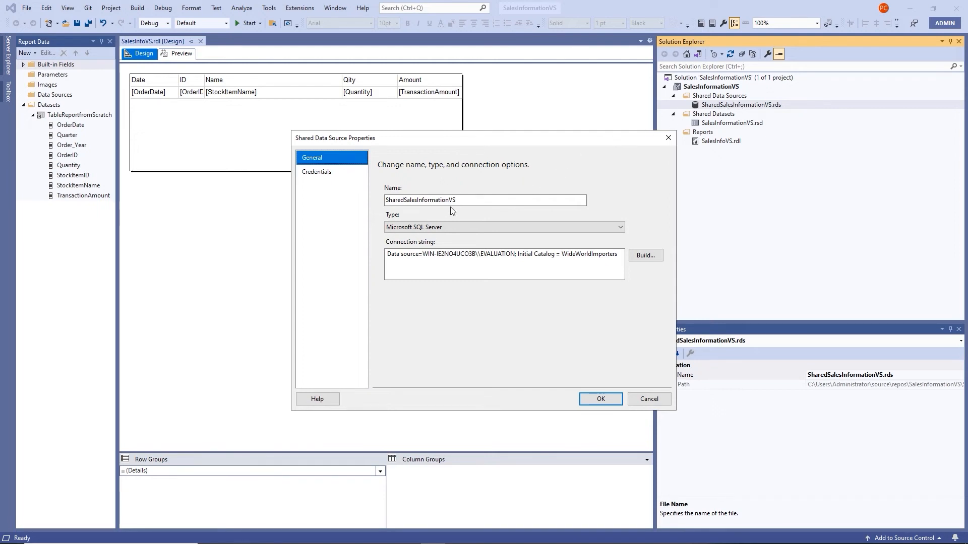
pyautogui.click(316, 172)
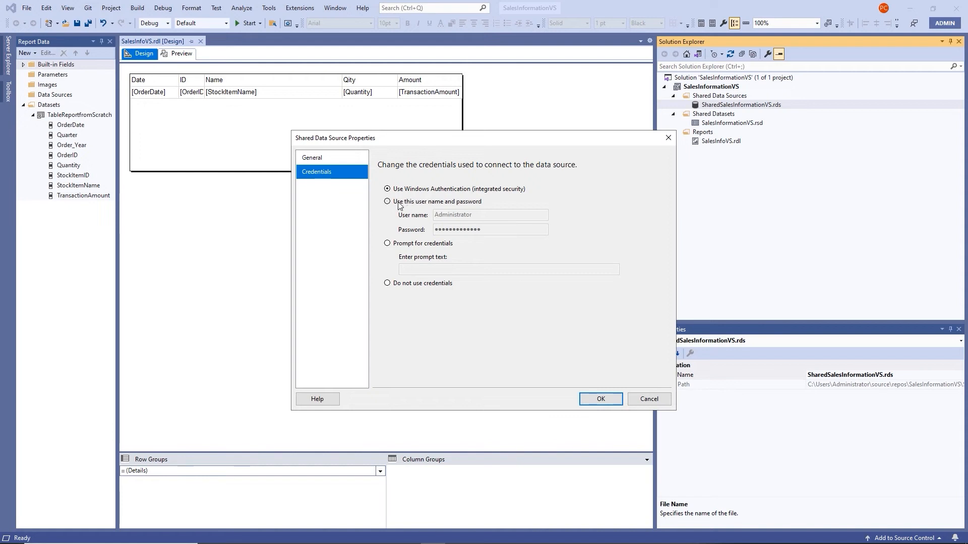
pyautogui.click(396, 203)
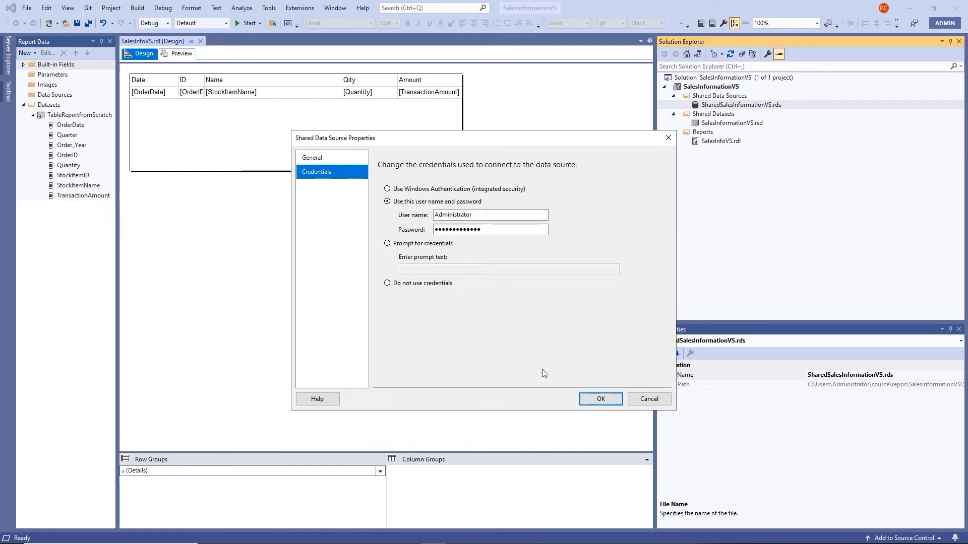
pyautogui.click(602, 400)
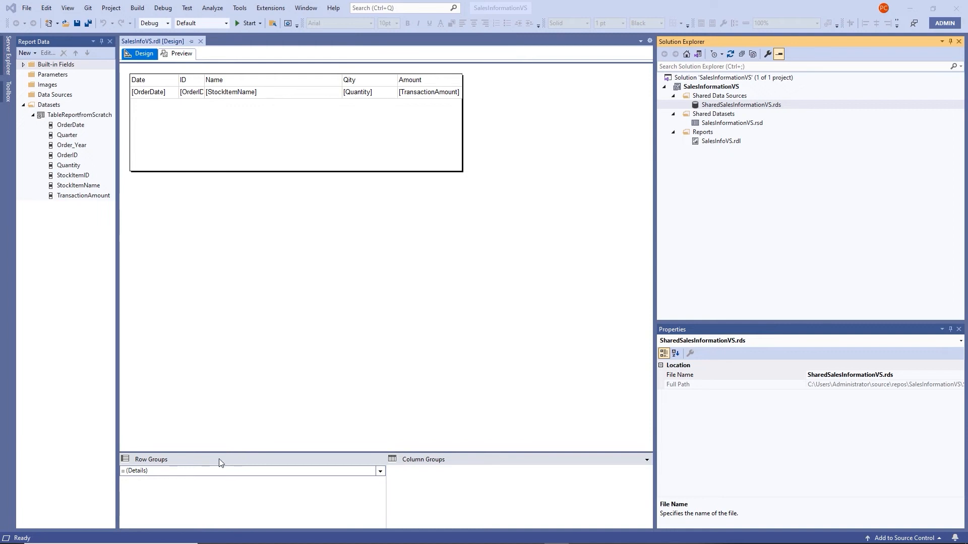
pyautogui.rightClick(285, 310)
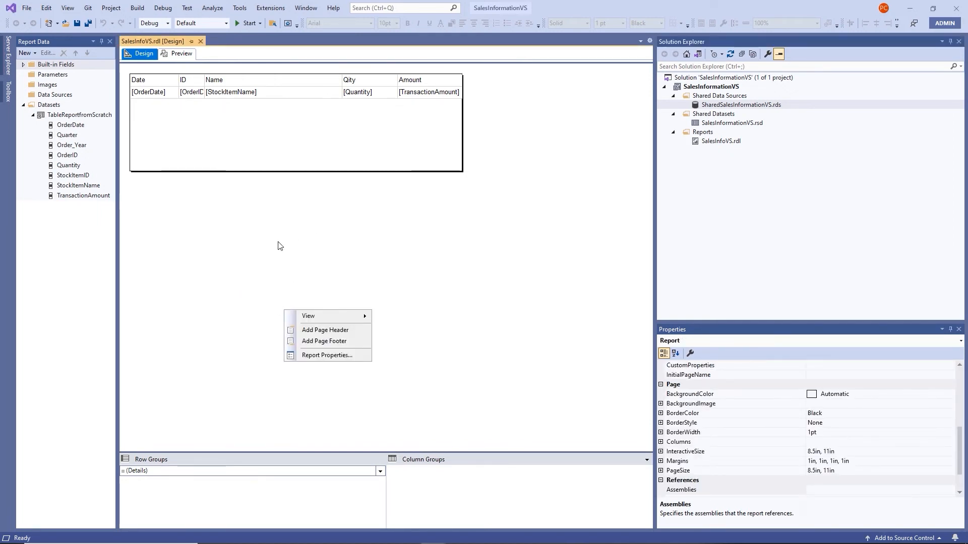
pyautogui.moveTo(345, 320)
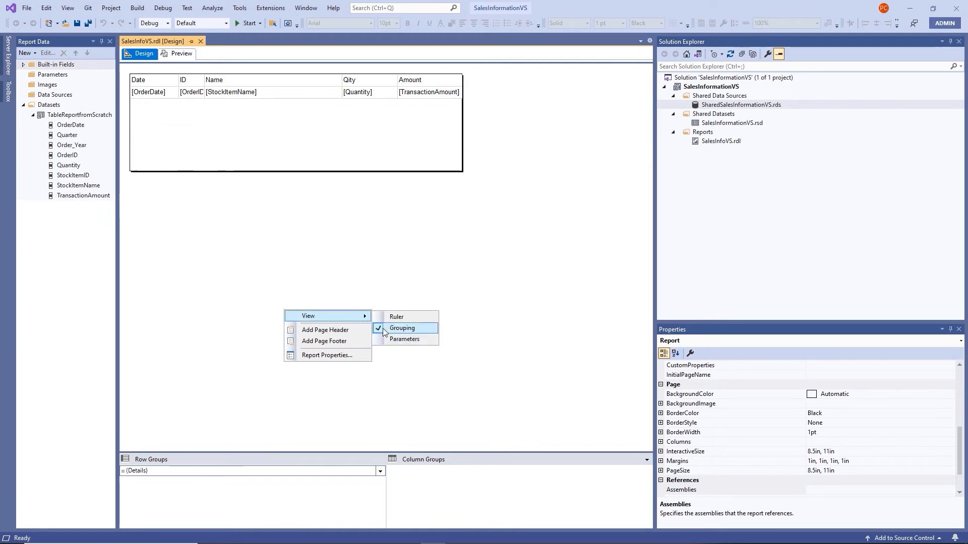
pyautogui.click(302, 417)
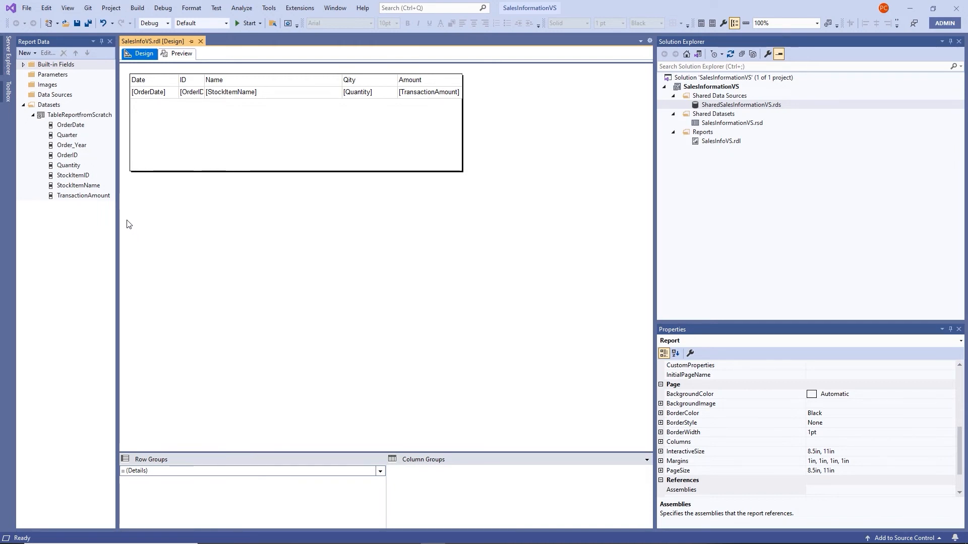
# Add OrderDate as a parent row group, creating an Order Date column on the left
pyautogui.click(66, 129)
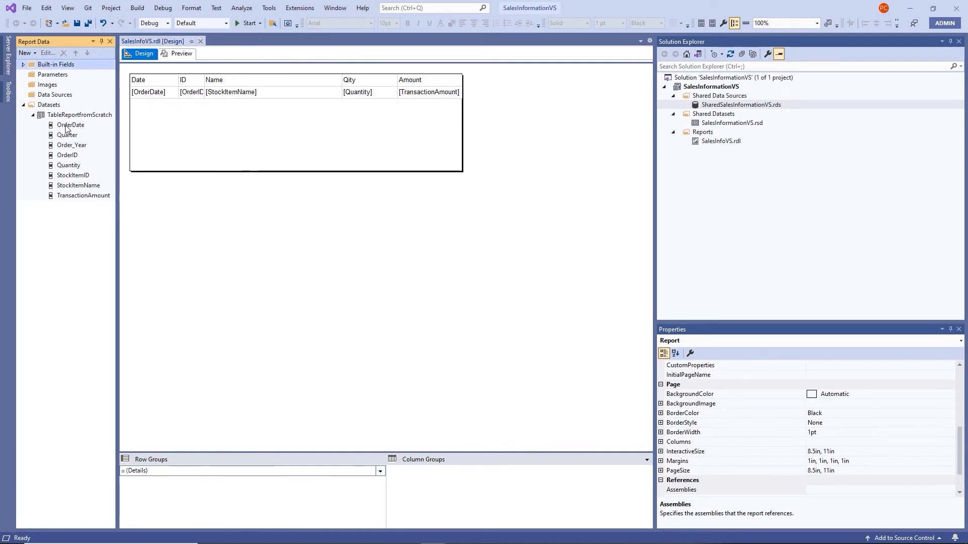
pyautogui.moveTo(66, 129); pyautogui.dragTo(129, 470)
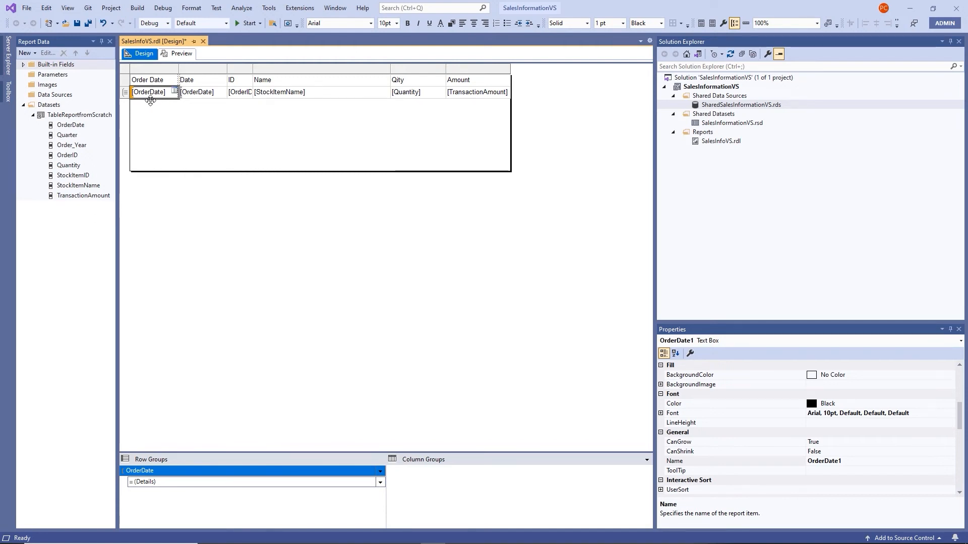
pyautogui.click(176, 127)
pyautogui.click(155, 95)
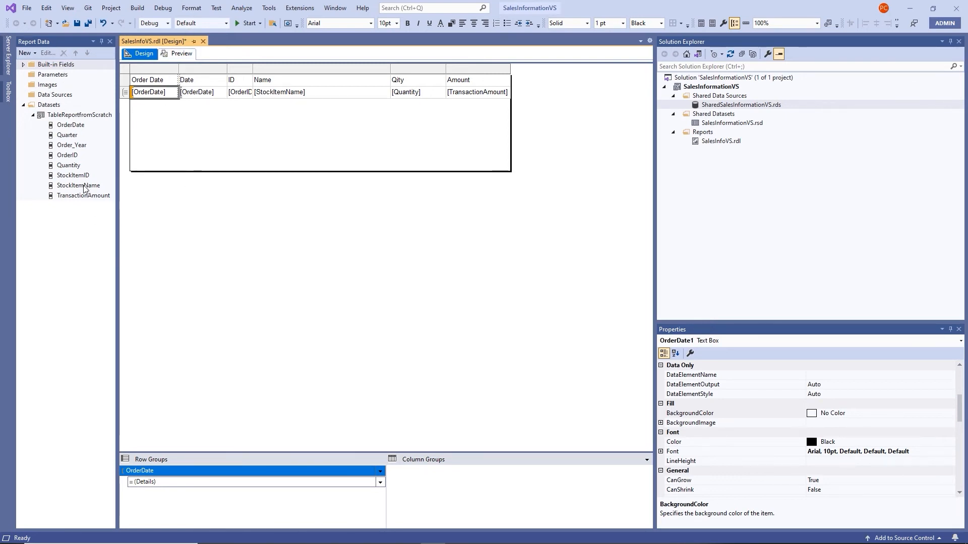
# Nest an OrderID row group inside OrderDate, adding an Order ID column after Order Date
pyautogui.moveTo(71, 157); pyautogui.dragTo(70, 158)
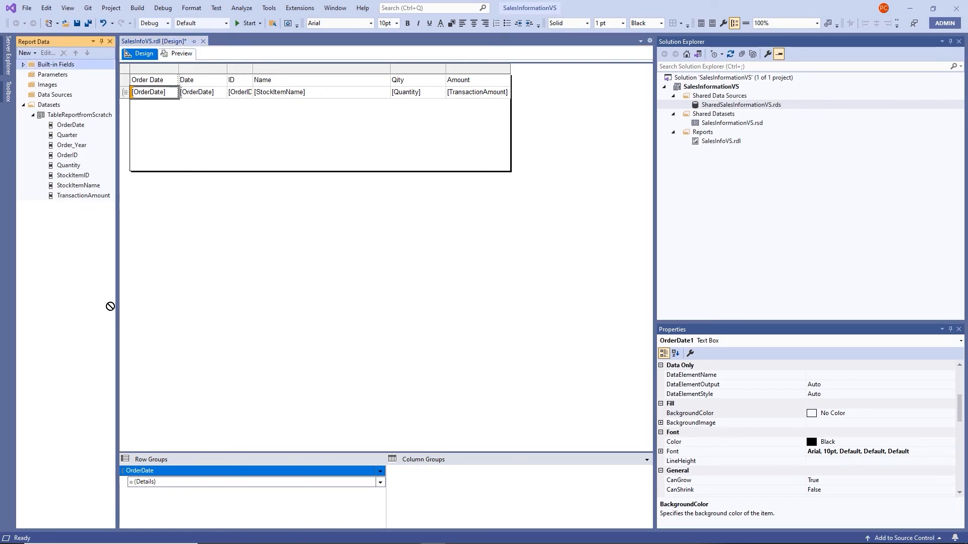
pyautogui.moveTo(110, 306); pyautogui.dragTo(131, 475)
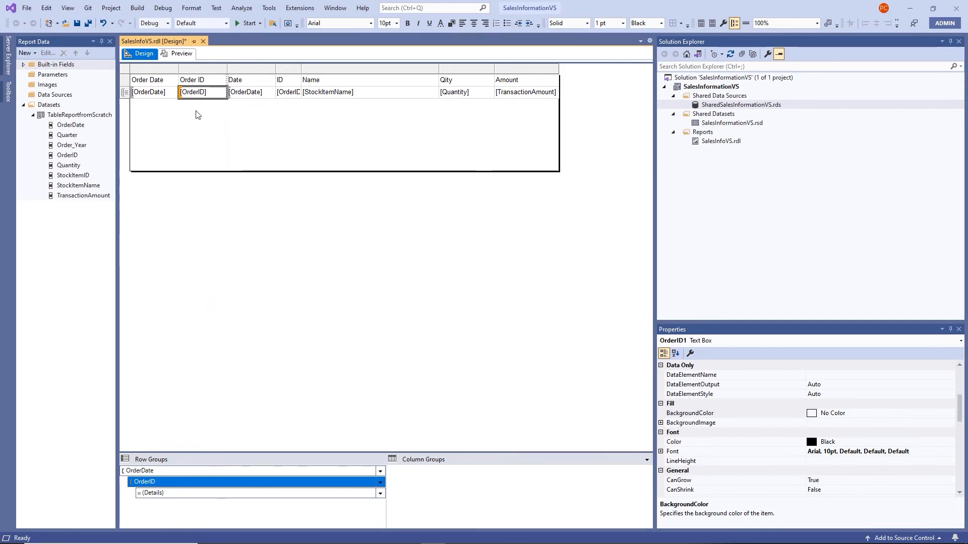
pyautogui.click(226, 120)
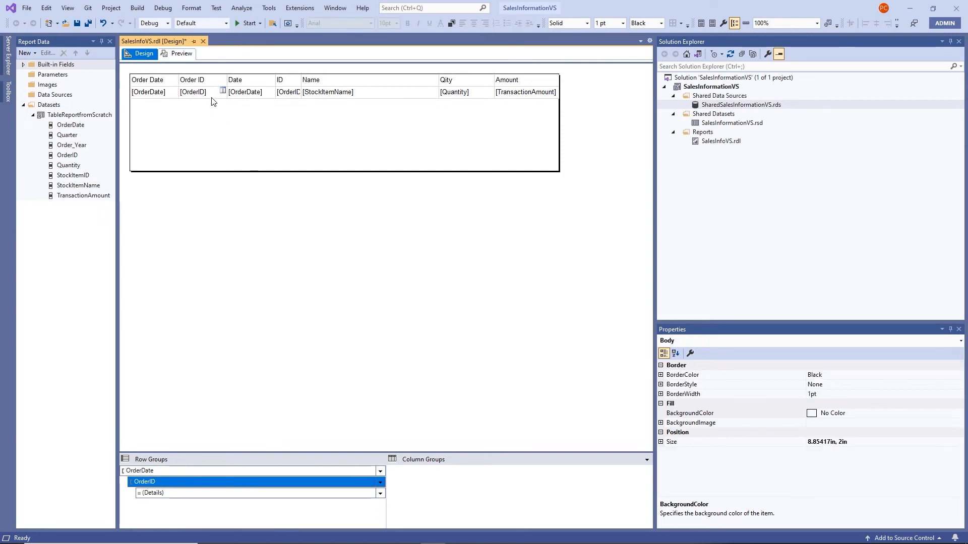
pyautogui.click(212, 96)
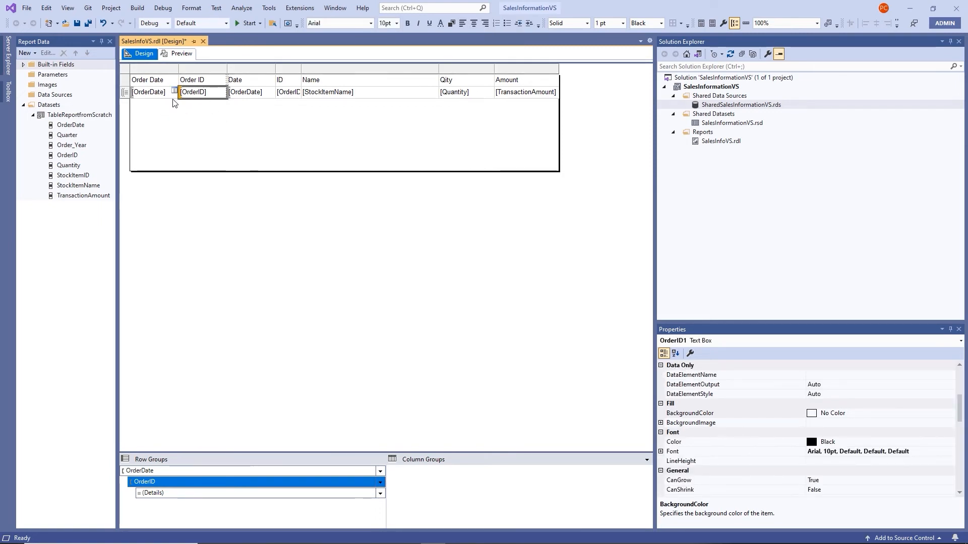
pyautogui.hotkey('shift', 'Tab')
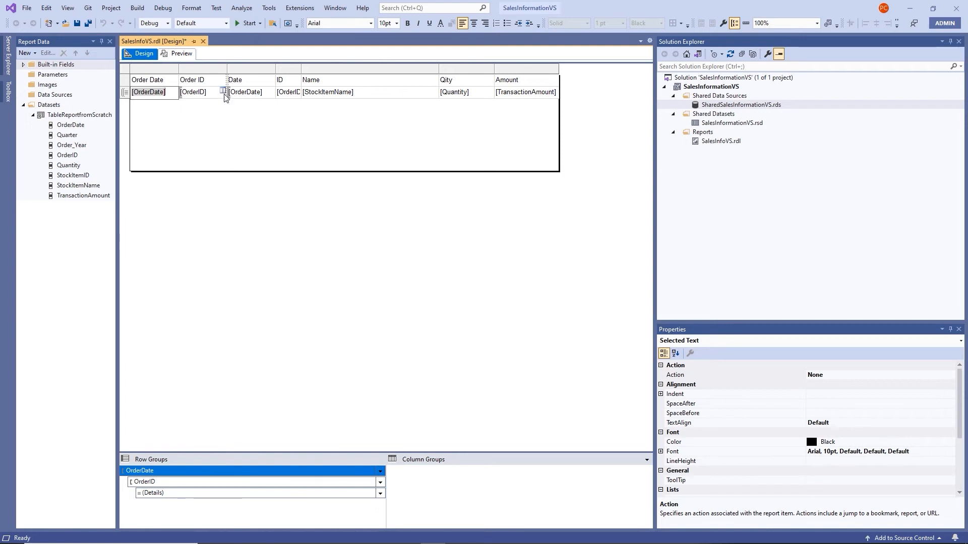
pyautogui.click(247, 69)
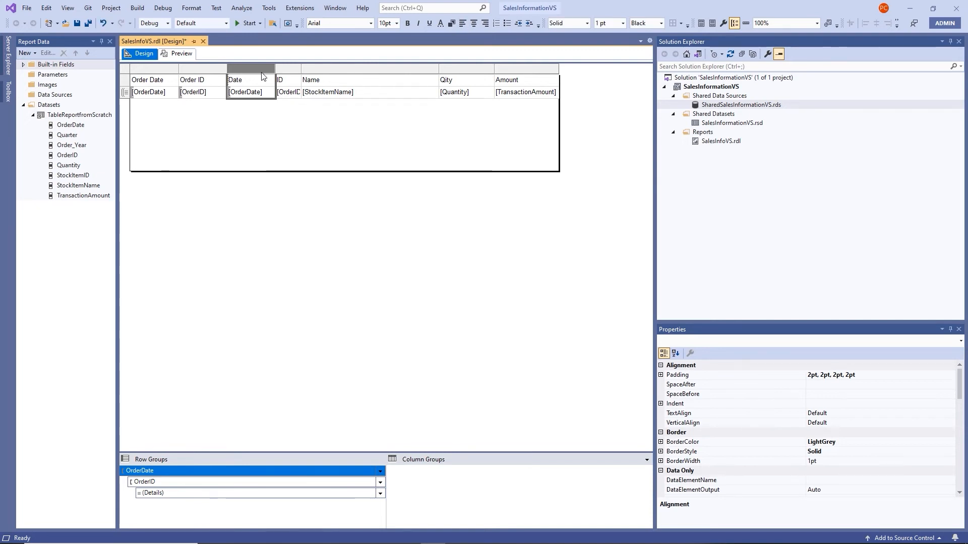
# Delete the old detail Date and ID columns
pyautogui.moveTo(262, 76); pyautogui.dragTo(284, 73)
pyautogui.rightClick(285, 70)
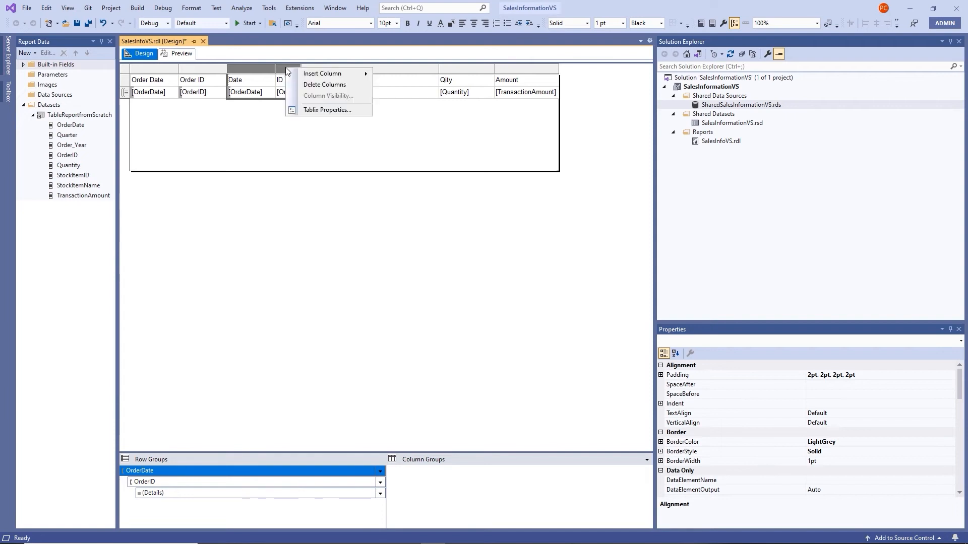
pyautogui.click(320, 86)
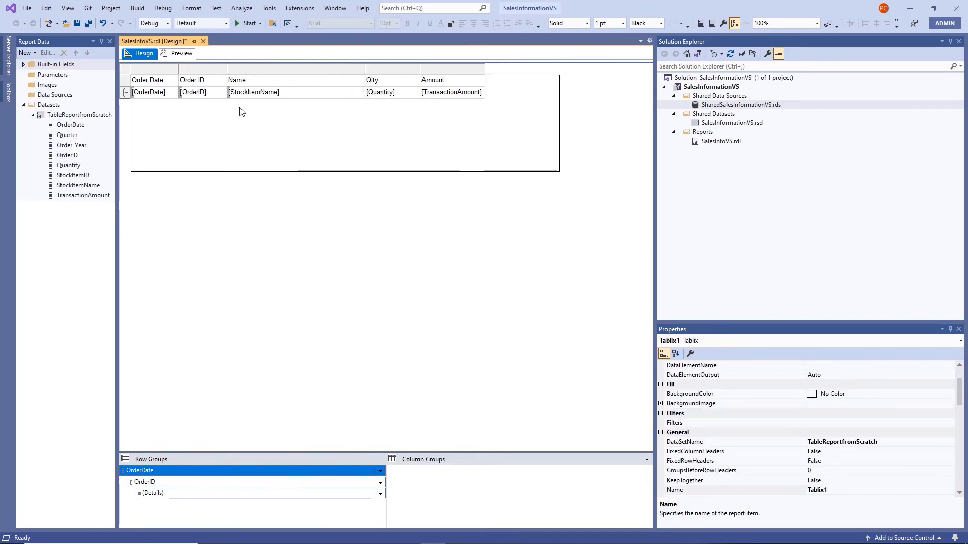
# Shorten the group headers from Order Date and Order ID to Date and ID
pyautogui.doubleClick(138, 80)
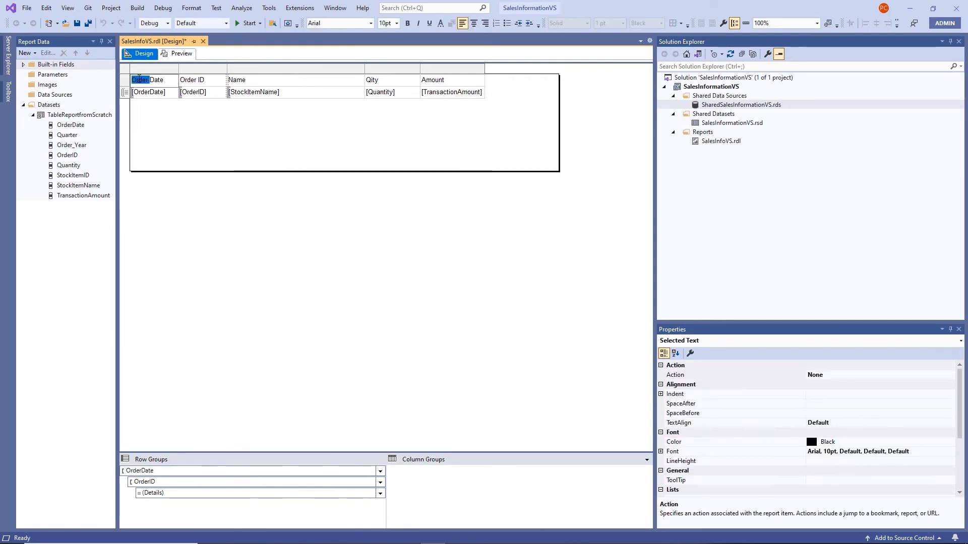
pyautogui.press('Delete')
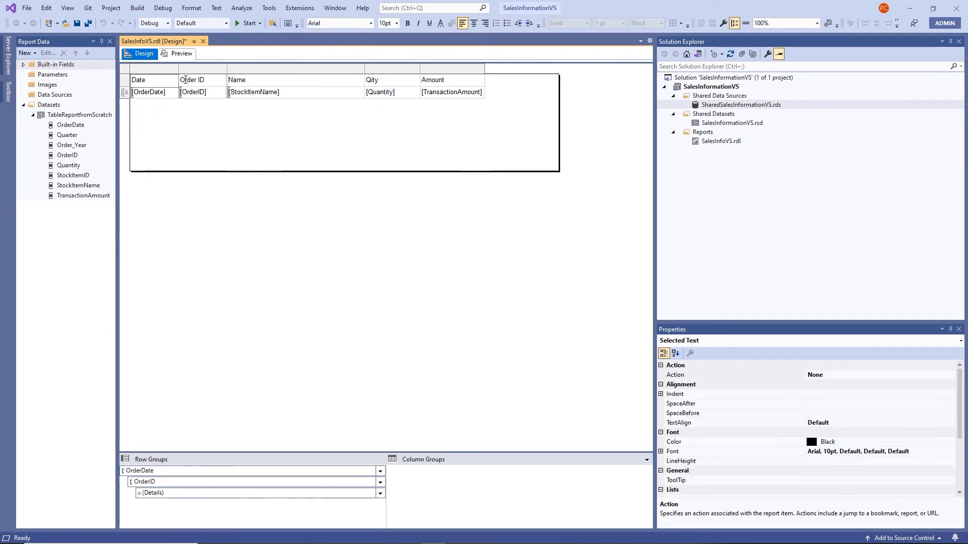
pyautogui.doubleClick(184, 79)
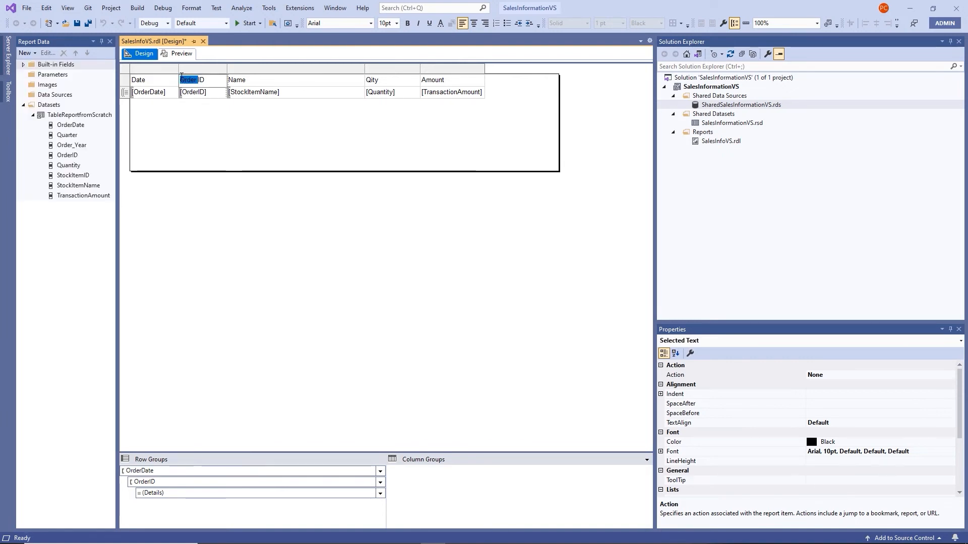
pyautogui.press('Delete')
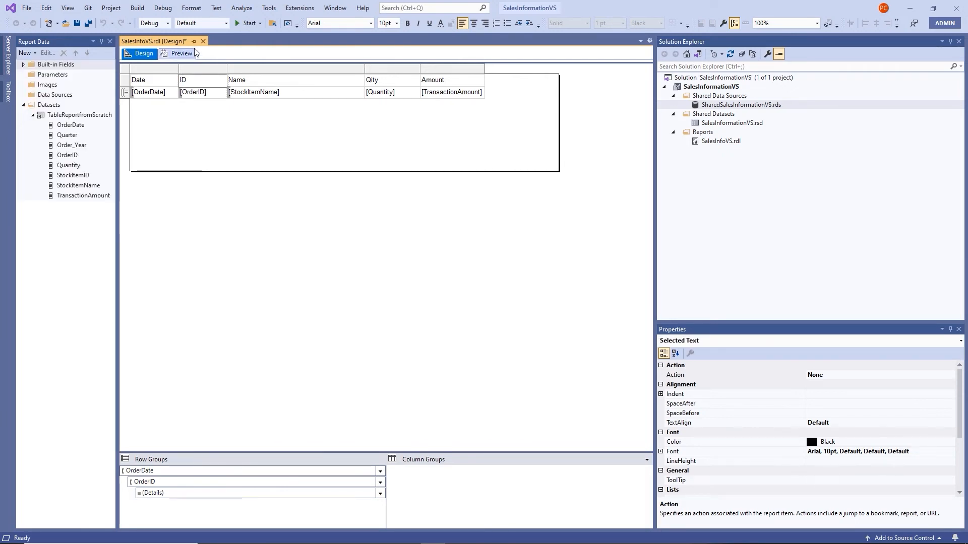
# Narrow the ID column slightly and widen the Name column
pyautogui.moveTo(228, 68); pyautogui.dragTo(208, 70)
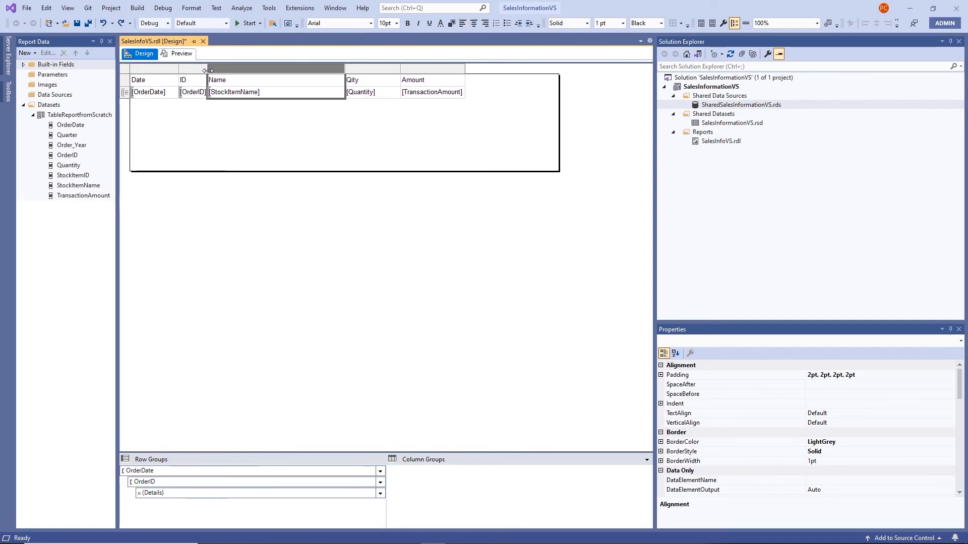
pyautogui.moveTo(345, 69); pyautogui.dragTo(382, 82)
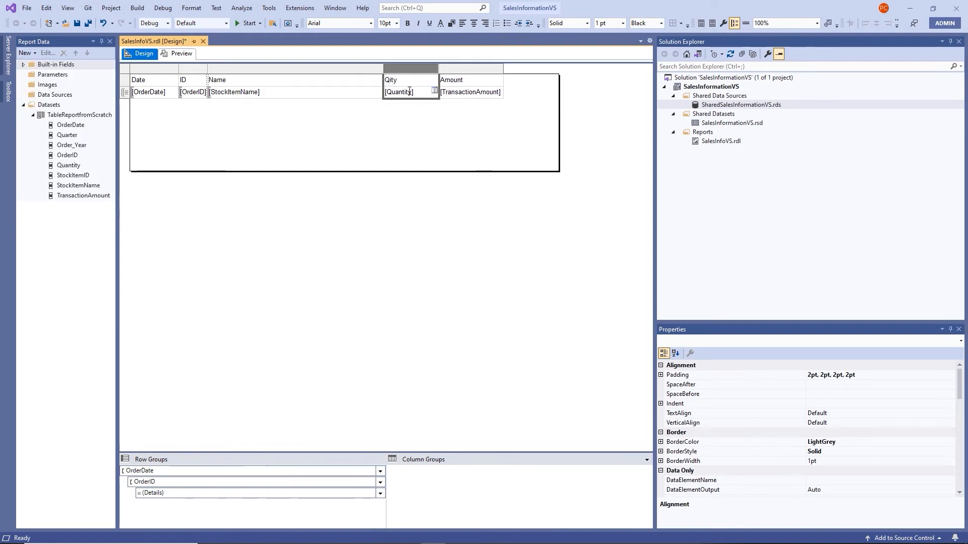
pyautogui.click(390, 82)
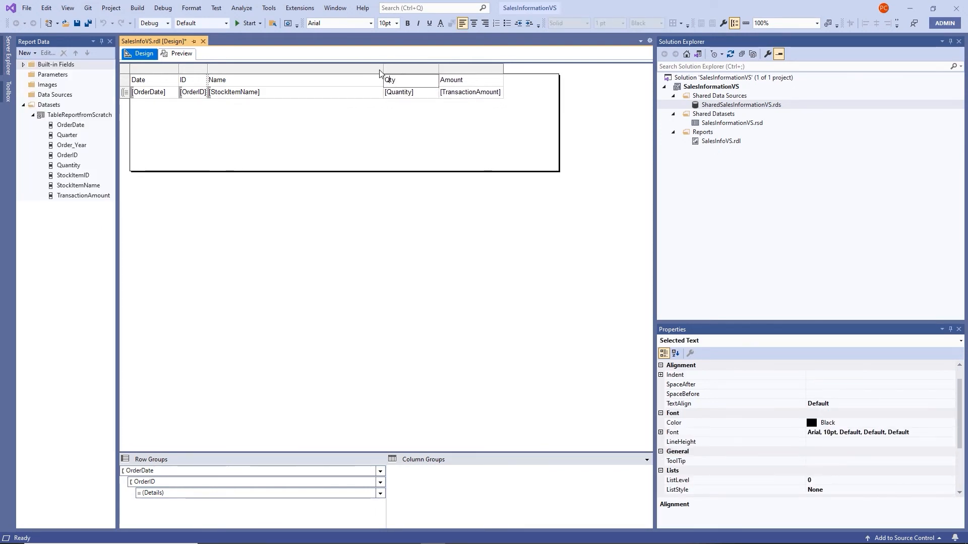
pyautogui.click(316, 151)
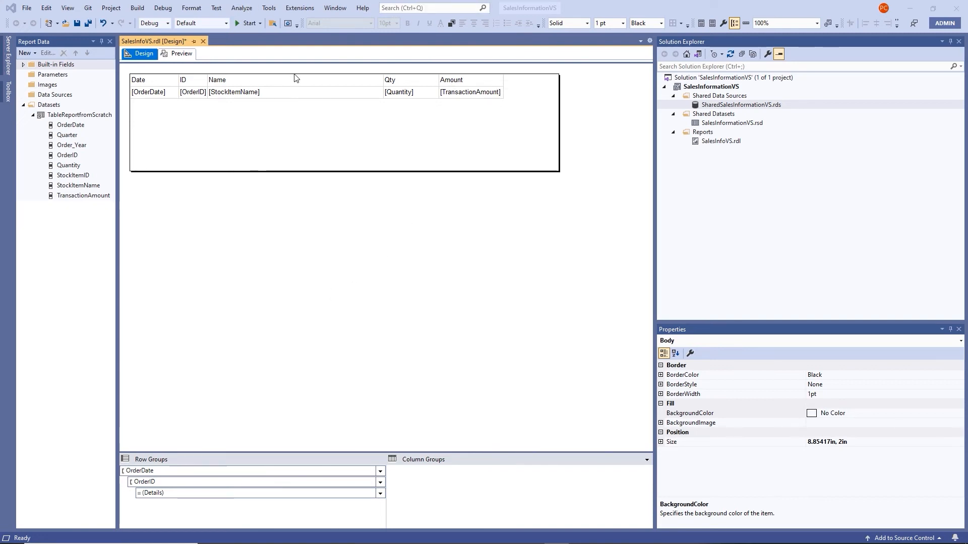
# Give the OrderDate cell the 'January 31, 2000' date format
pyautogui.click(151, 91)
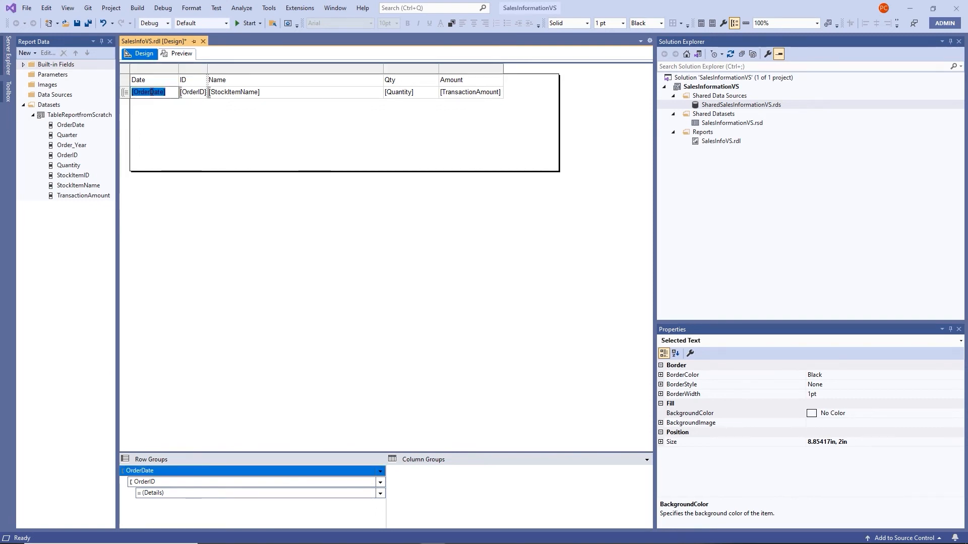
pyautogui.click(151, 91)
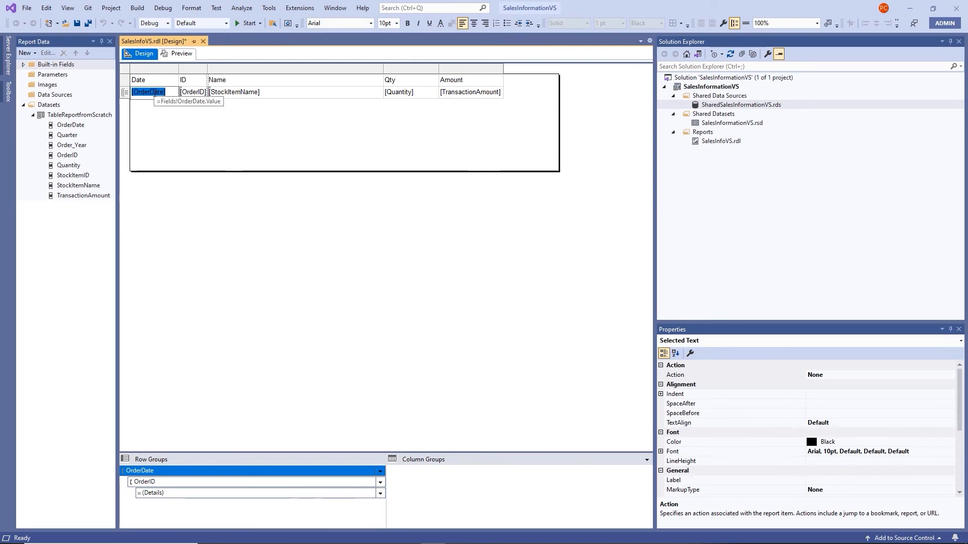
pyautogui.click(146, 121)
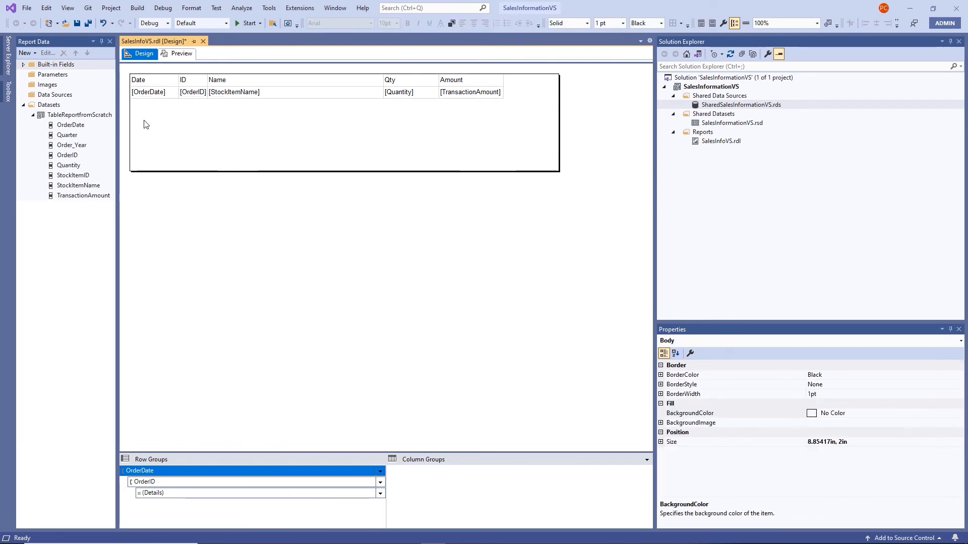
pyautogui.rightClick(158, 92)
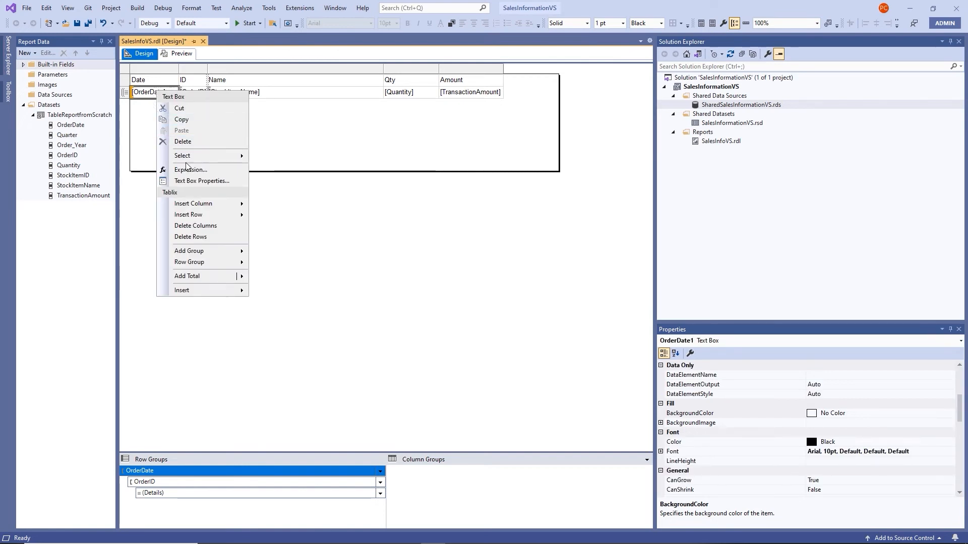
pyautogui.click(202, 182)
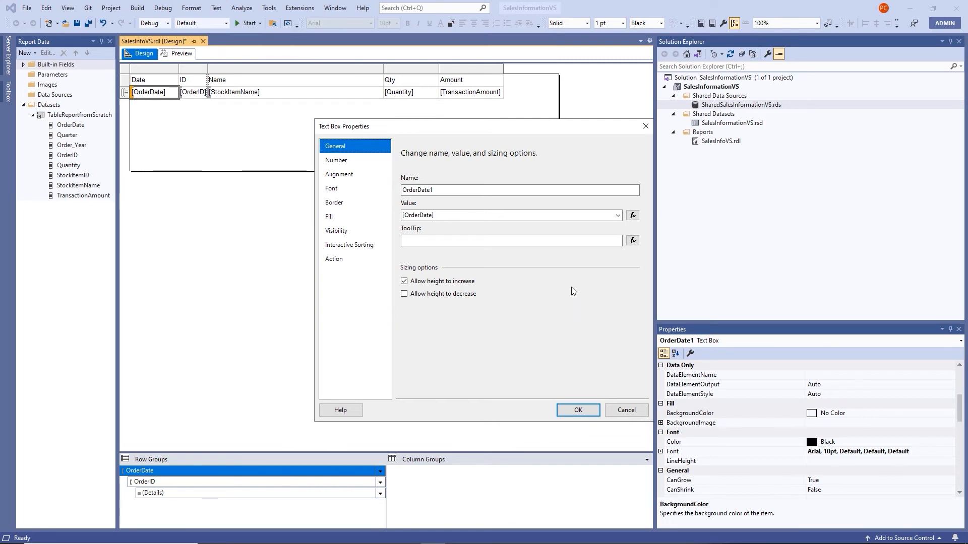
pyautogui.click(350, 162)
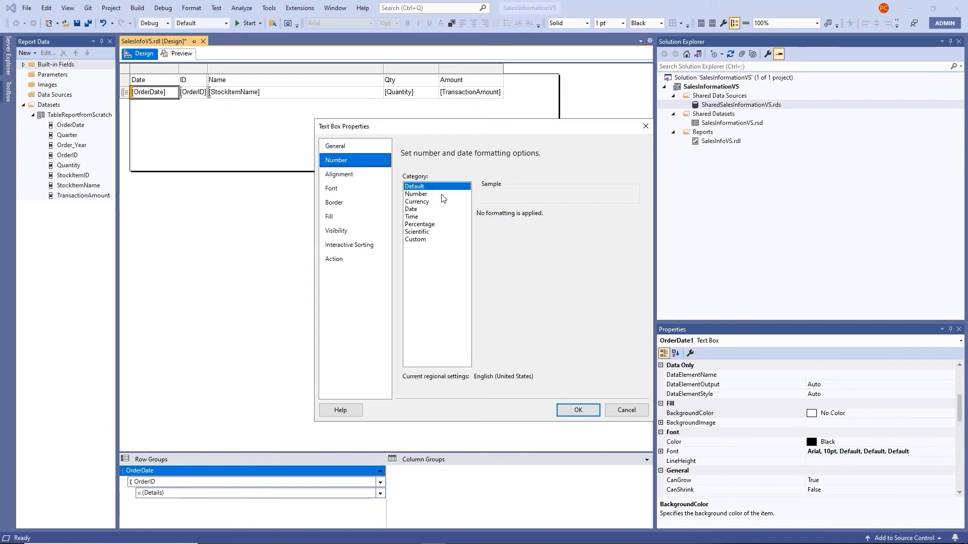
pyautogui.click(419, 209)
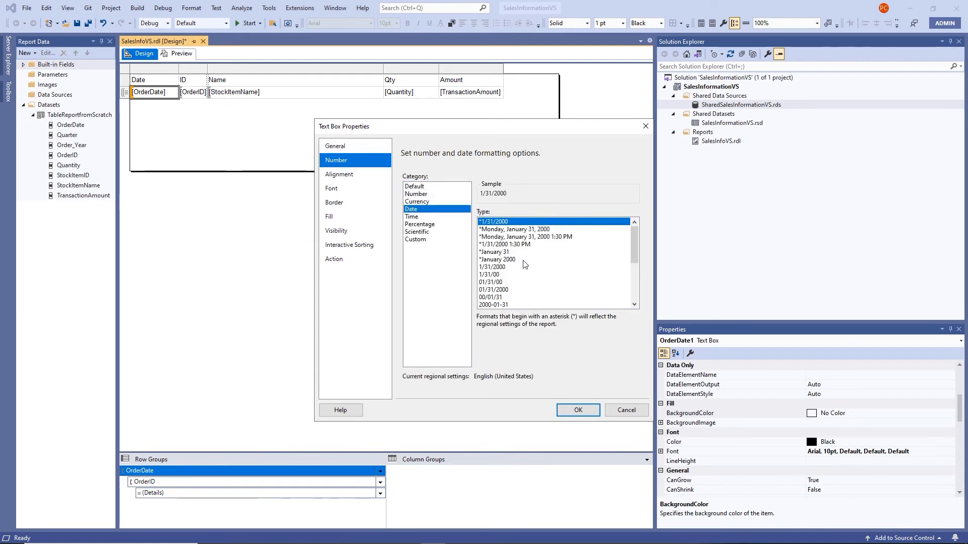
pyautogui.scroll(-2, 525, 265)
pyautogui.click(512, 283)
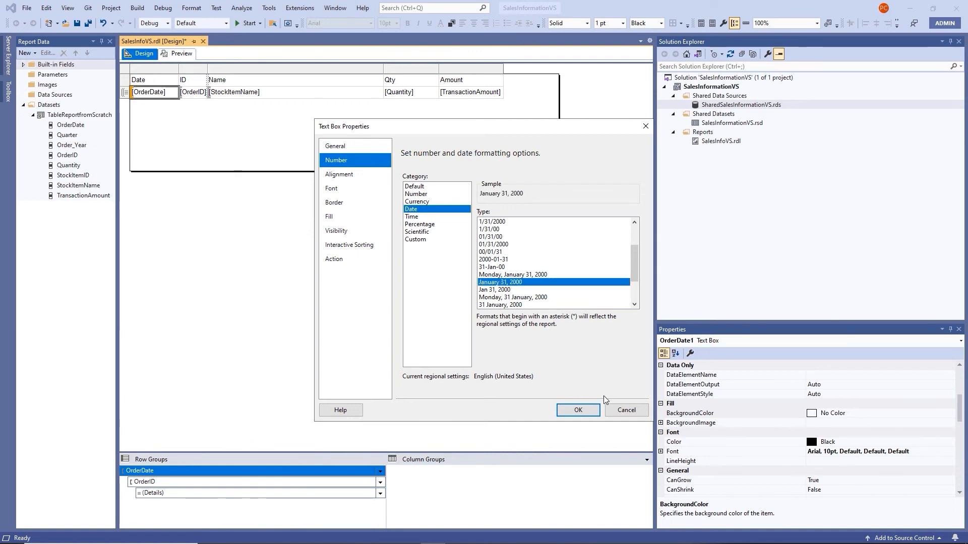
pyautogui.click(590, 410)
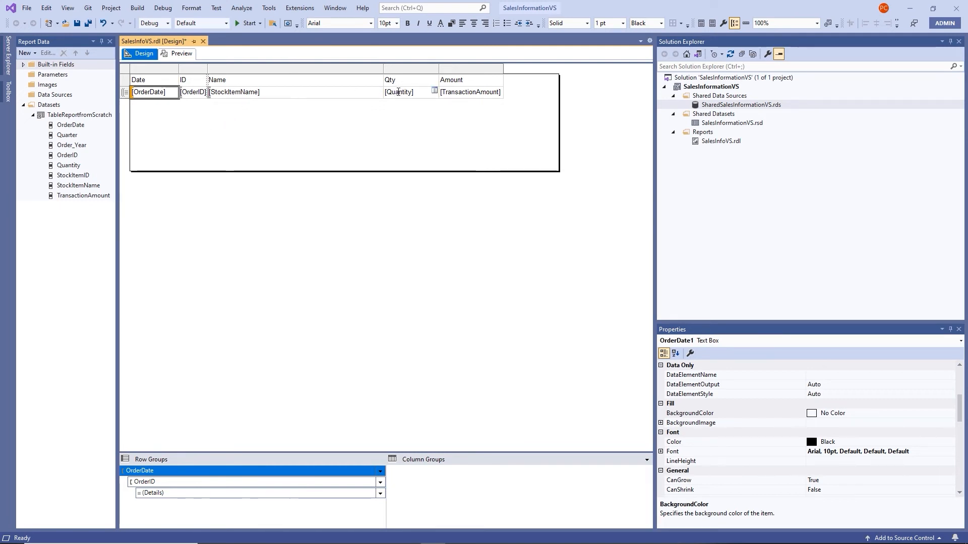
# Format the Quantity cell as Number with 0 decimal places
pyautogui.rightClick(398, 92)
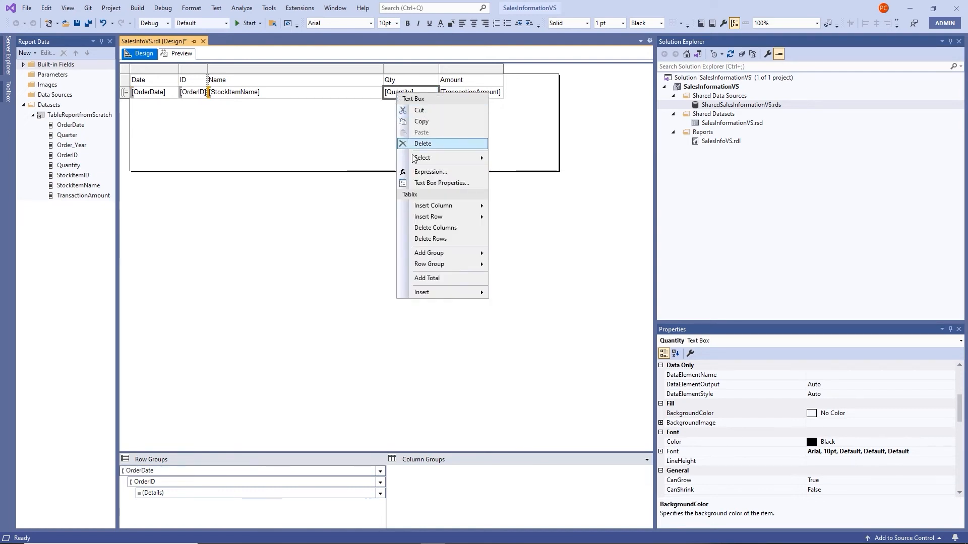
pyautogui.click(420, 183)
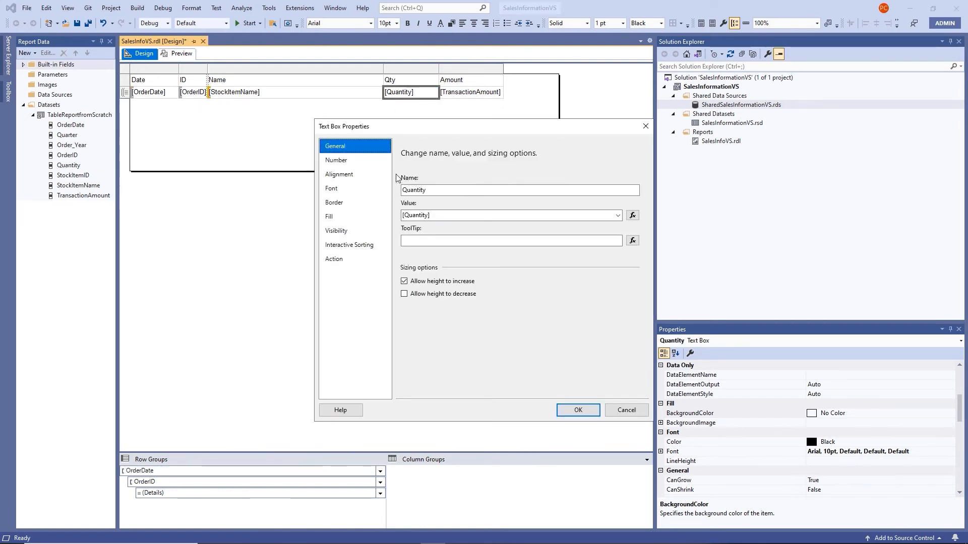
pyautogui.click(358, 161)
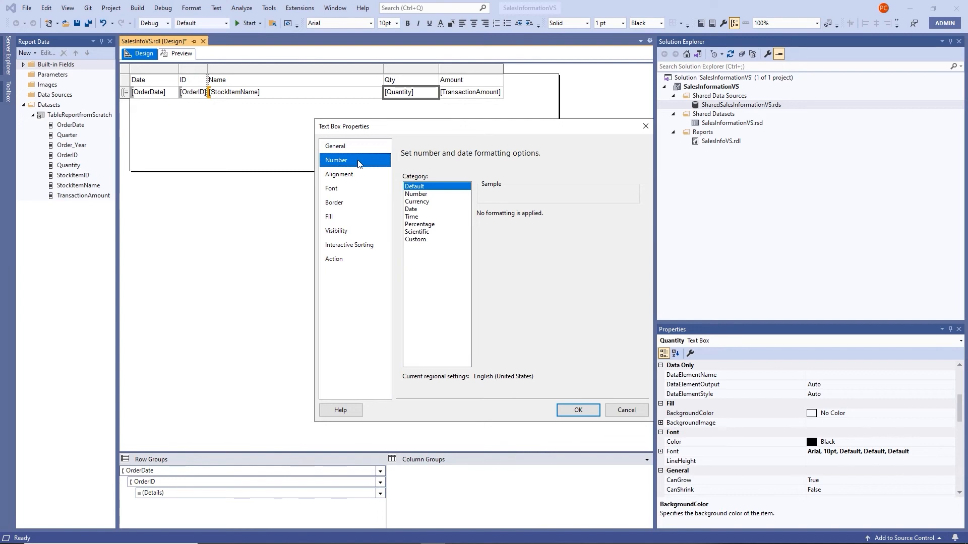
pyautogui.click(427, 194)
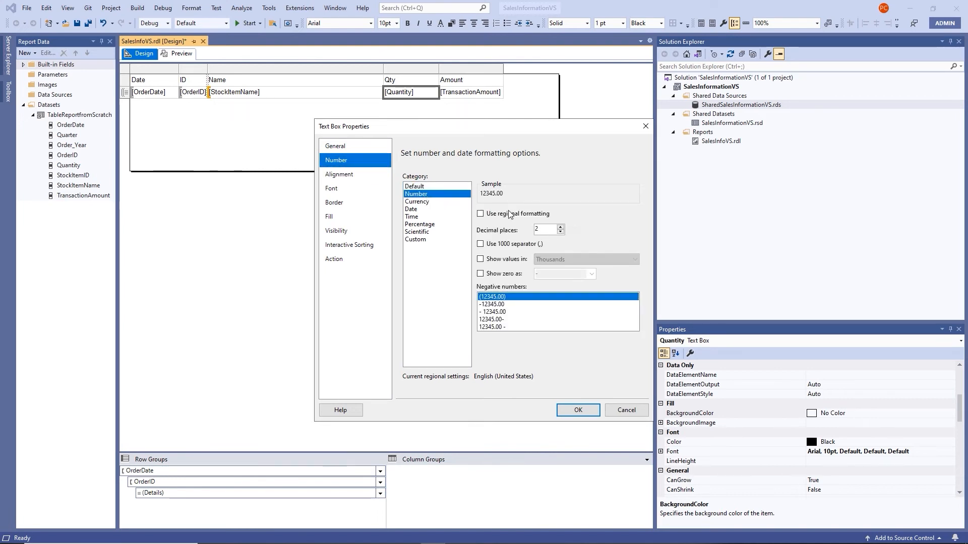
pyautogui.click(560, 232)
pyautogui.click(560, 232)
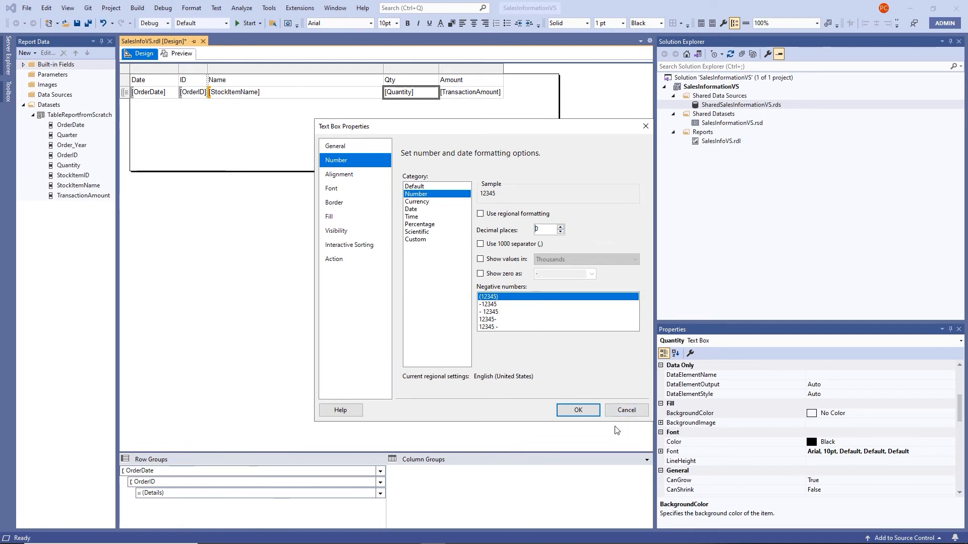
pyautogui.click(579, 410)
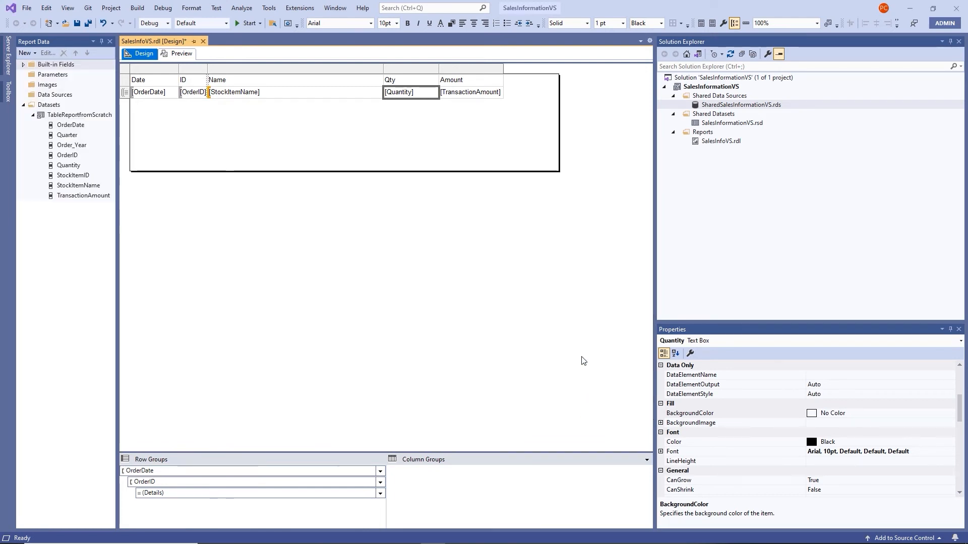
# Give the TransactionAmount cell the Currency number format
pyautogui.rightClick(478, 97)
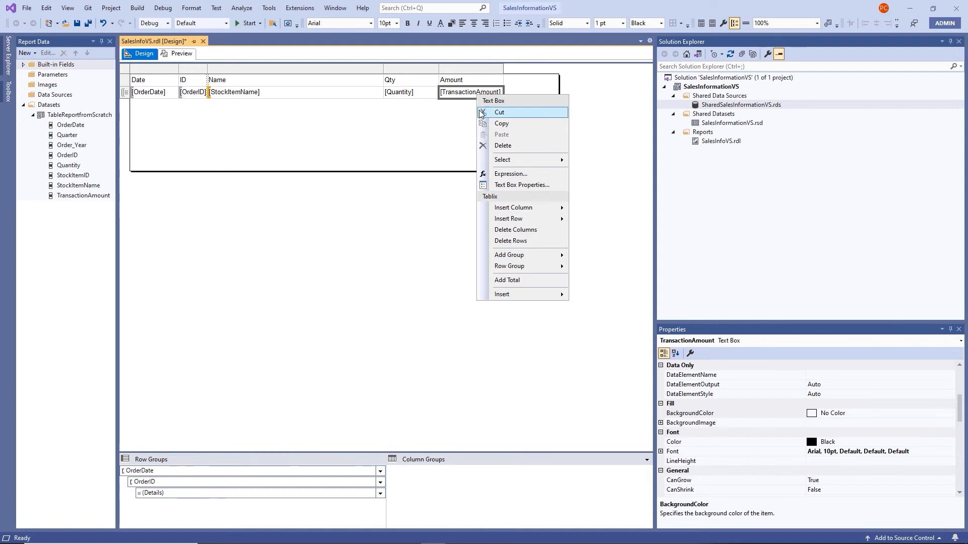
pyautogui.click(515, 186)
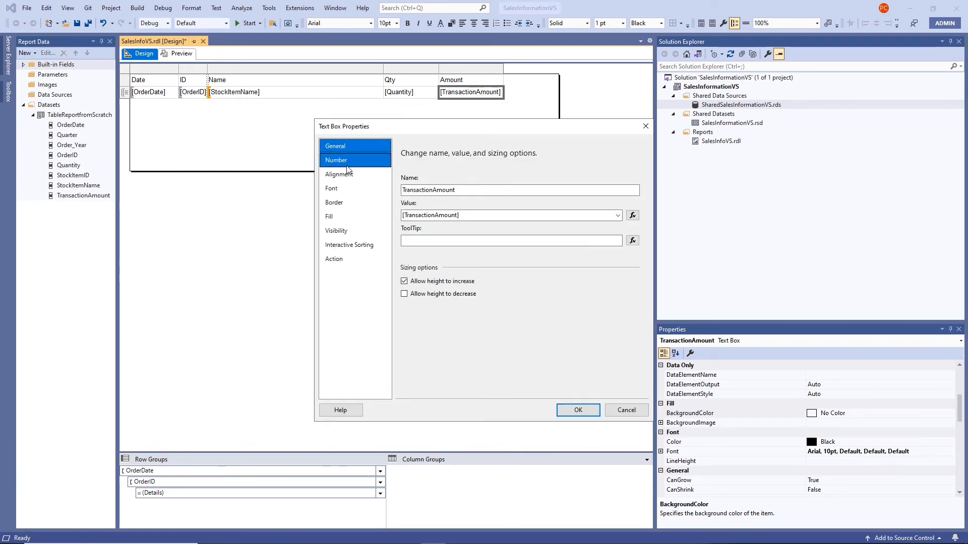
pyautogui.click(337, 160)
pyautogui.click(427, 202)
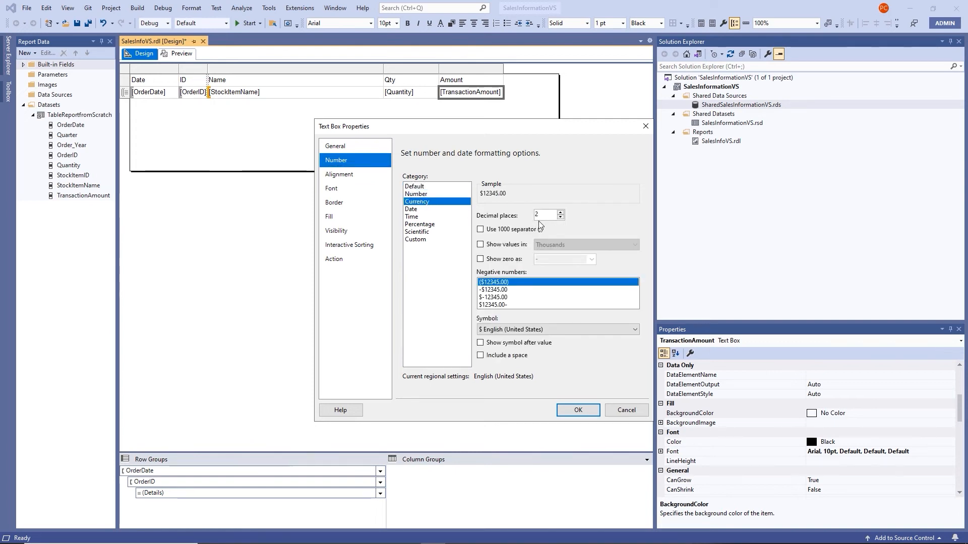
pyautogui.click(582, 411)
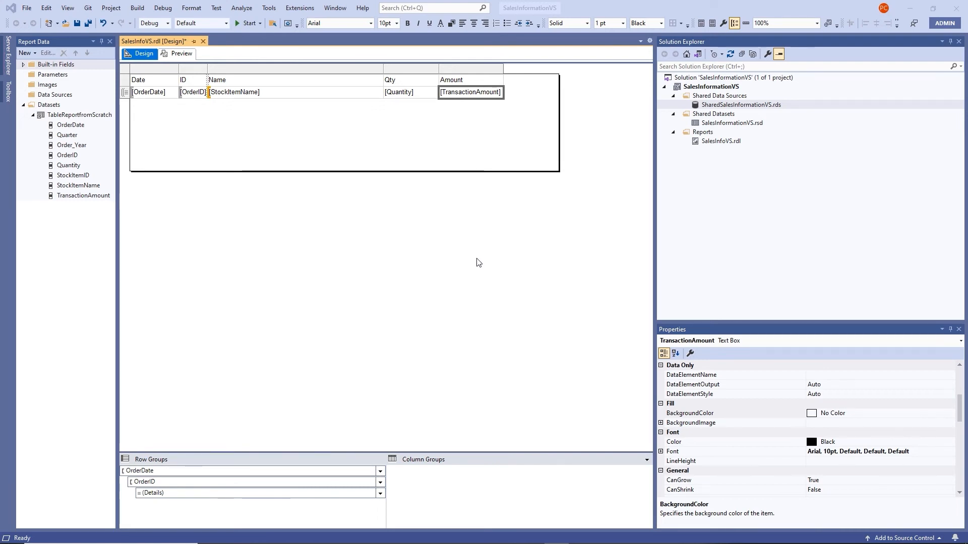
# Add a total row with Sum(TransactionAmount) and Sum(Quantity) below the details
pyautogui.rightClick(459, 94)
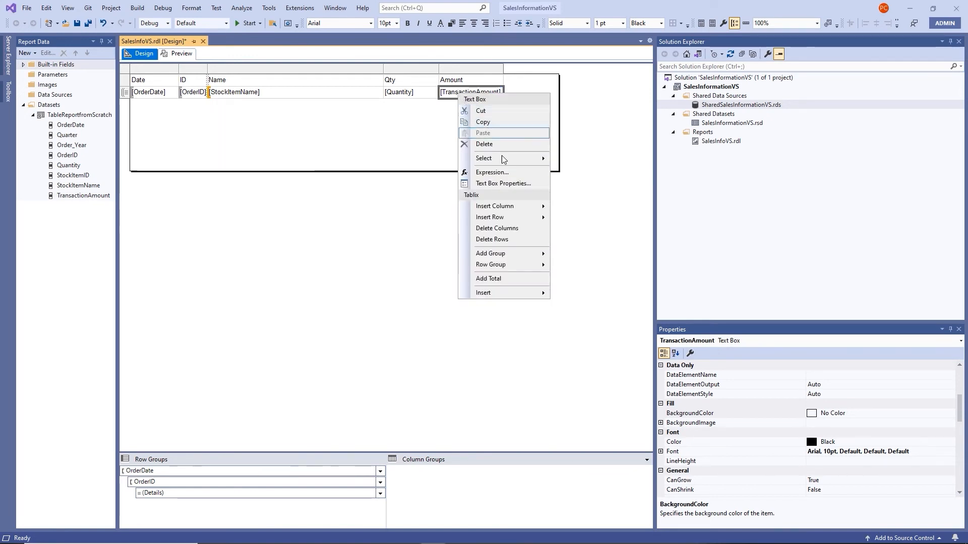
pyautogui.click(510, 277)
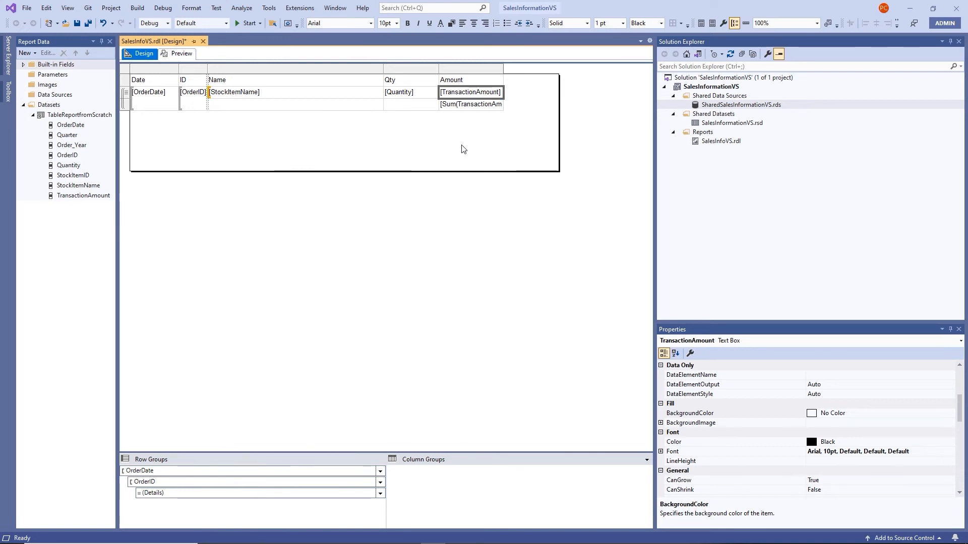
pyautogui.rightClick(400, 92)
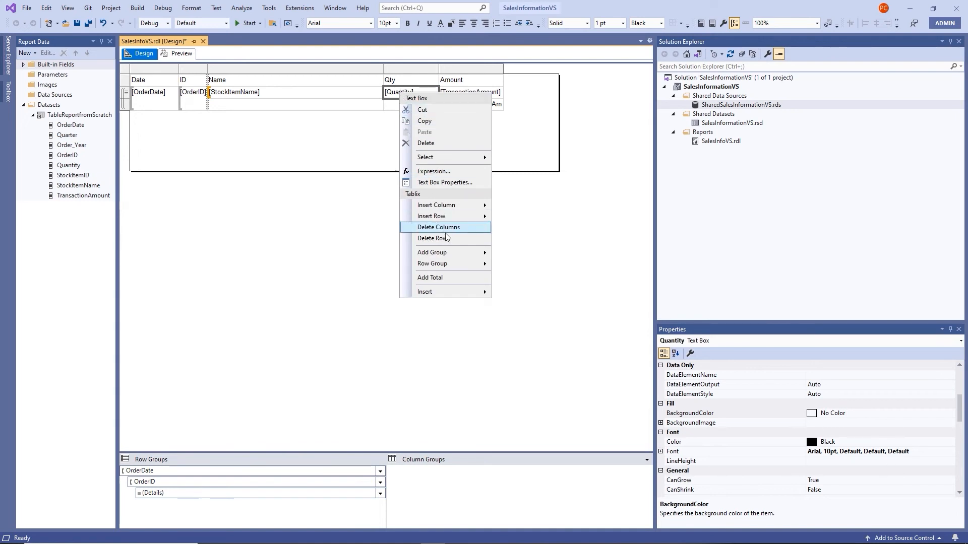
pyautogui.click(457, 277)
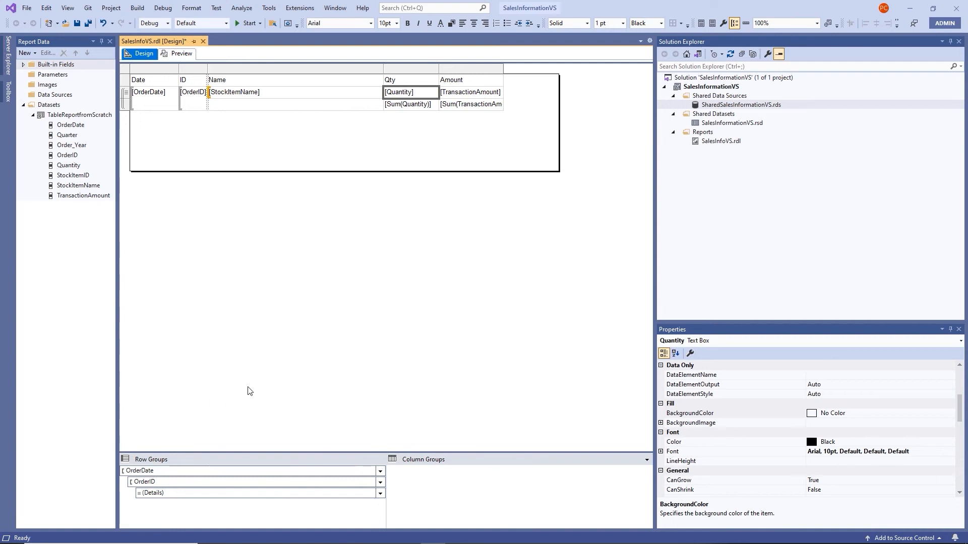
# Add a Total row after each OrderID group summing Quantity and TransactionAmount
pyautogui.rightClick(191, 95)
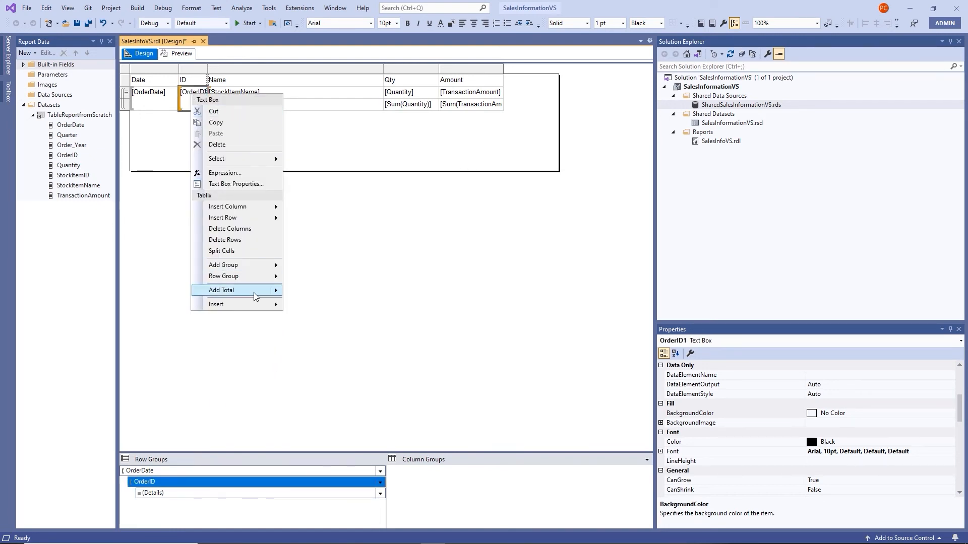
pyautogui.moveTo(253, 292)
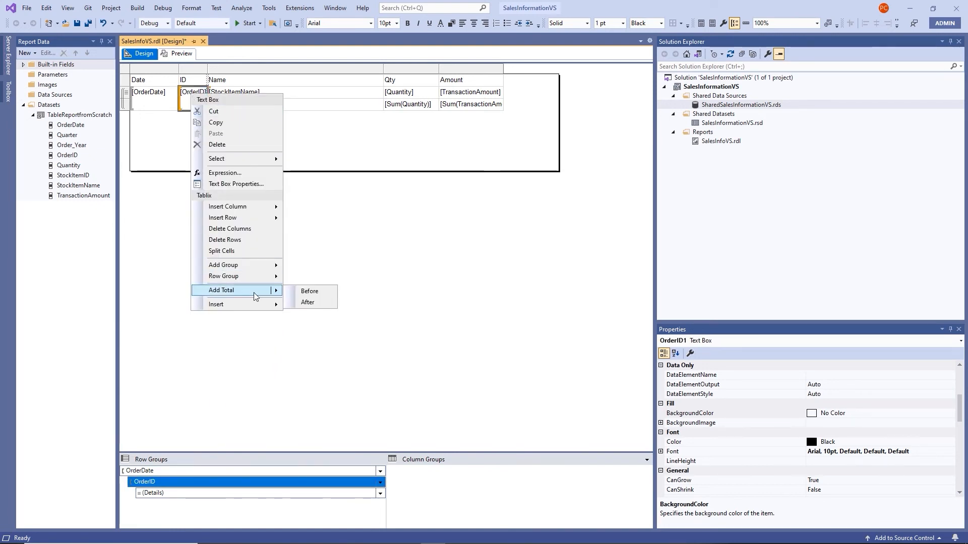
pyautogui.click(308, 303)
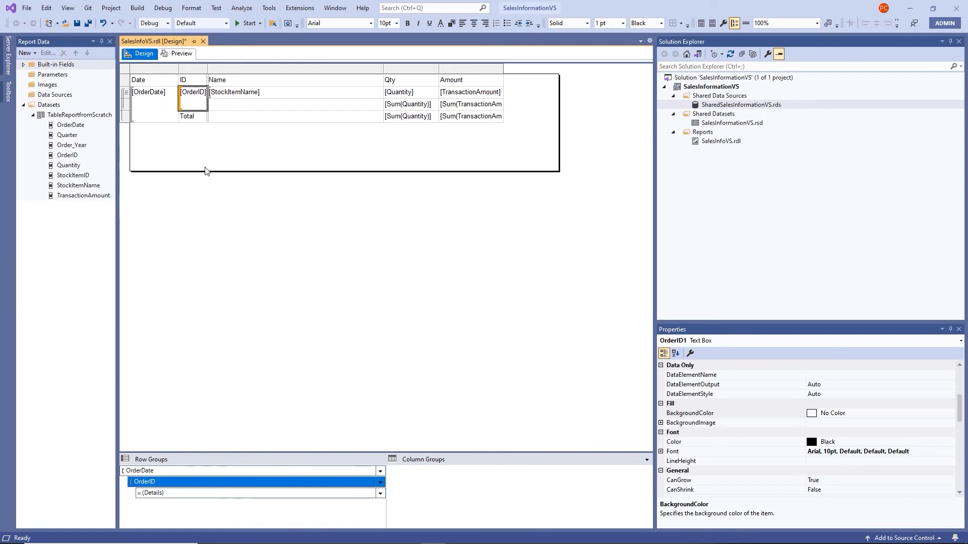
# Add a total row after the OrderDate groups
pyautogui.rightClick(152, 94)
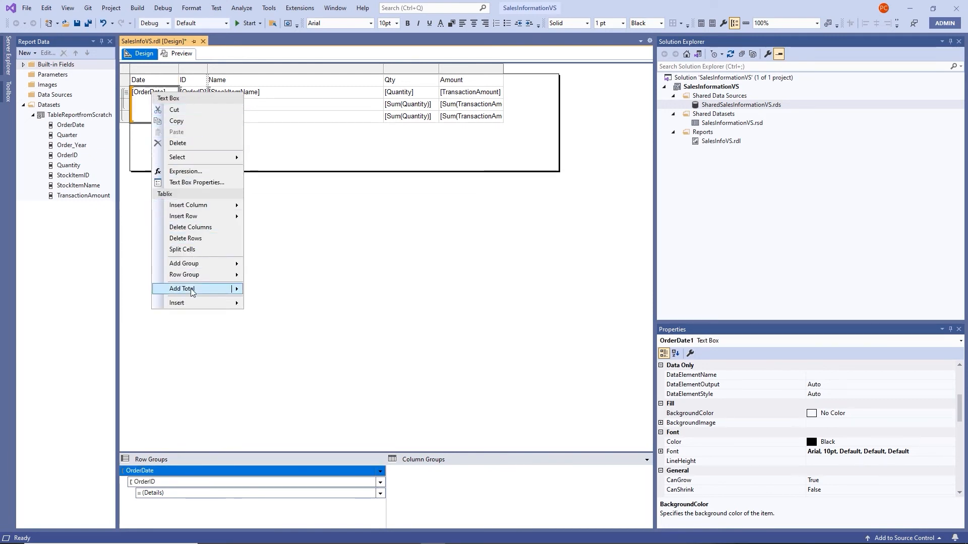
pyautogui.moveTo(196, 289)
pyautogui.click(268, 301)
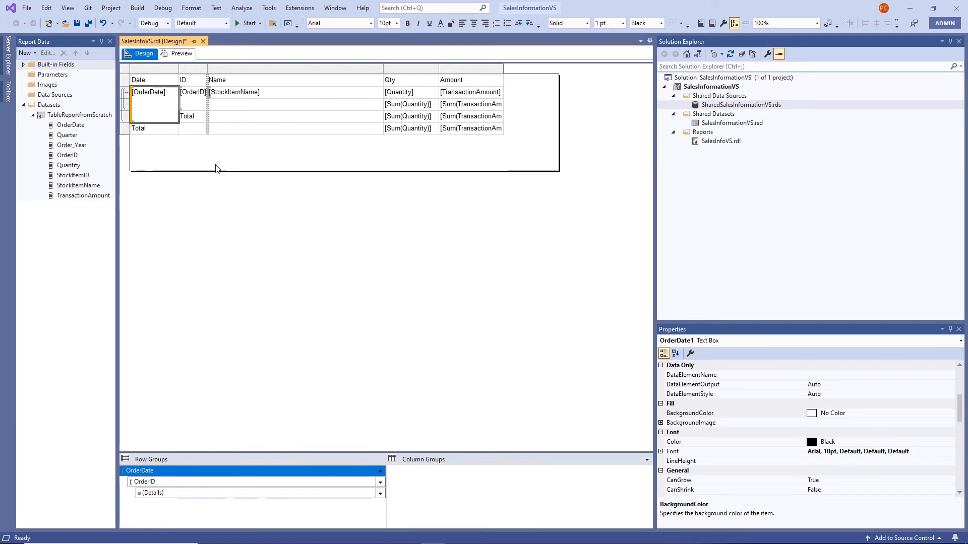
# Relabel the bottom total 'Grand Total' and the OrderID total 'Daily Total'
pyautogui.click(134, 132)
pyautogui.click(136, 130)
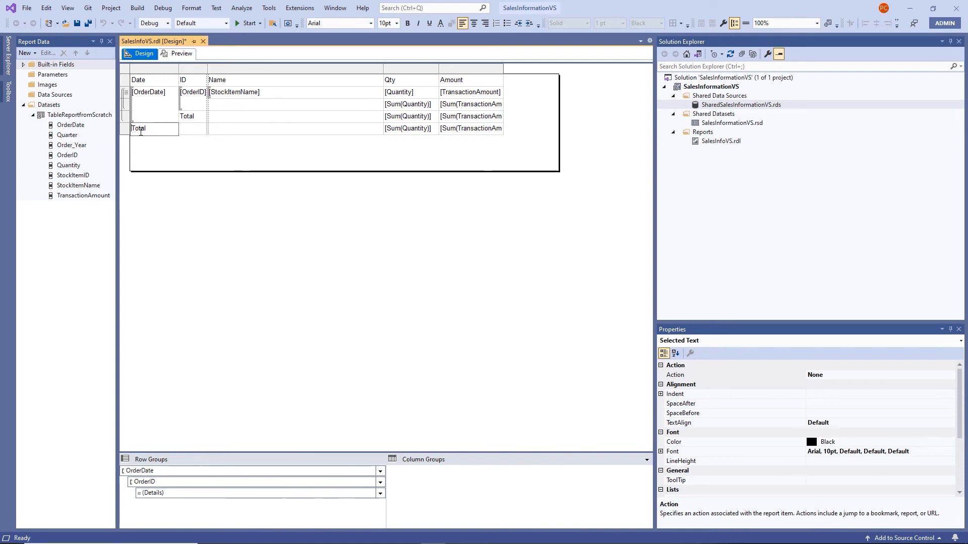
pyautogui.write('Grand')
pyautogui.click(187, 118)
pyautogui.click(186, 117)
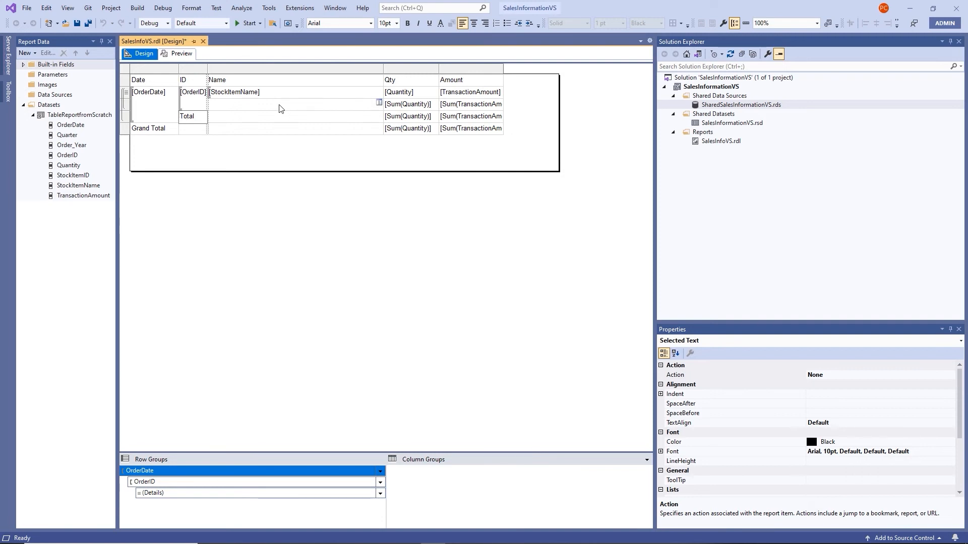
pyautogui.write('Daily')
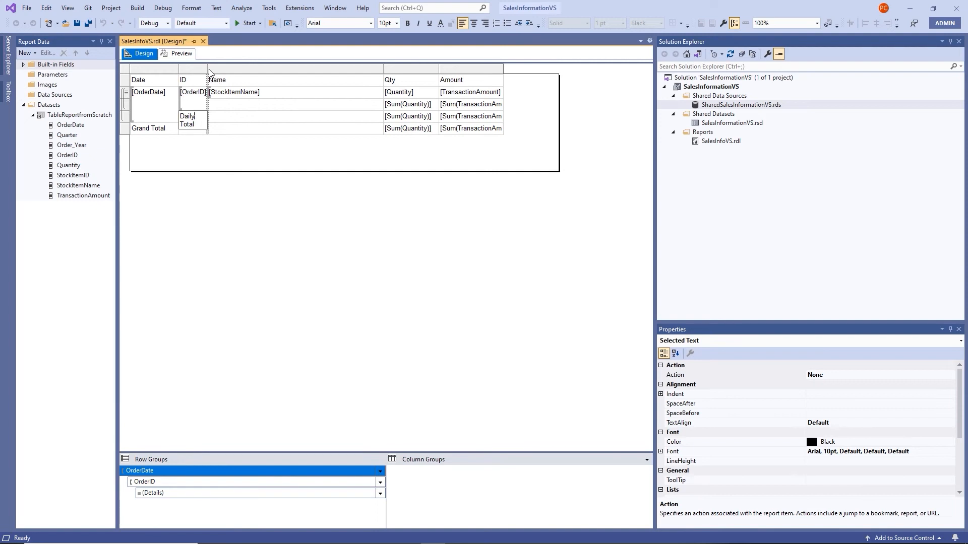
# Widen the ID column so 'Daily Total' fits, then select the Grand Total row
pyautogui.moveTo(210, 72); pyautogui.dragTo(215, 71)
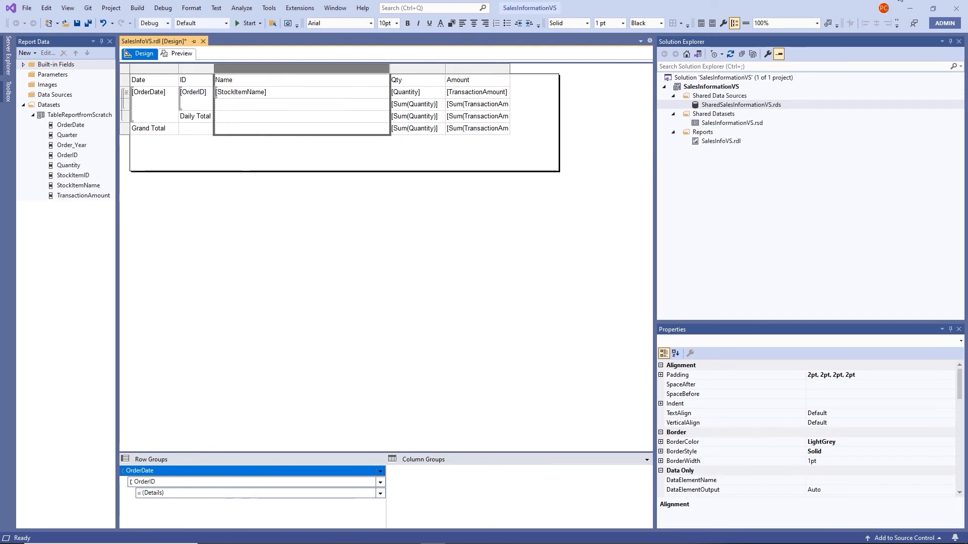
pyautogui.click(126, 130)
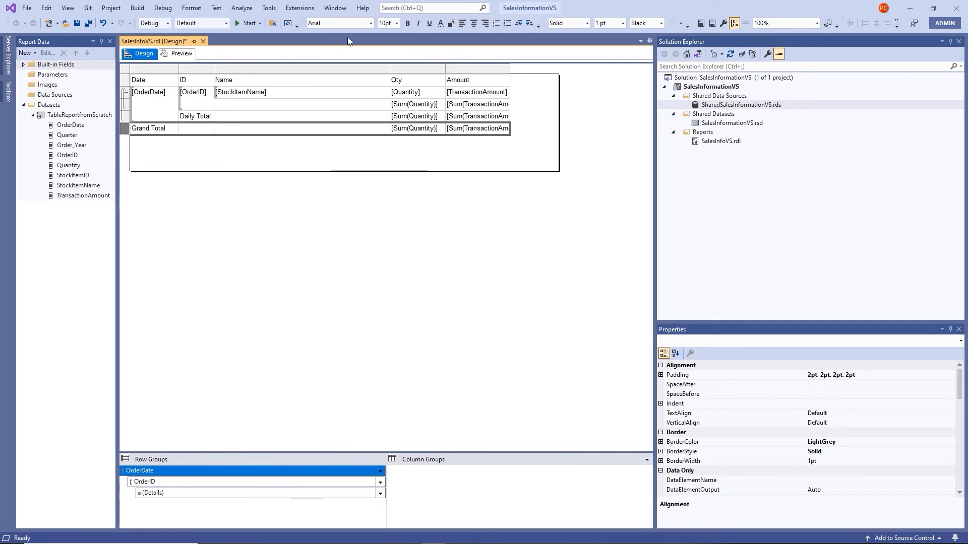
# Bold the Grand Total row, give it a pale turquoise fill, and render the preview
pyautogui.click(409, 24)
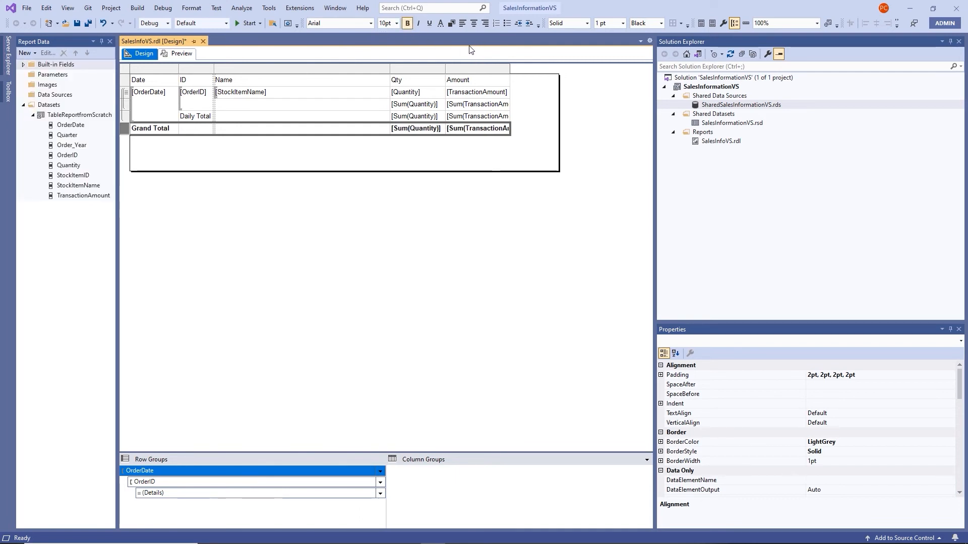
pyautogui.click(453, 23)
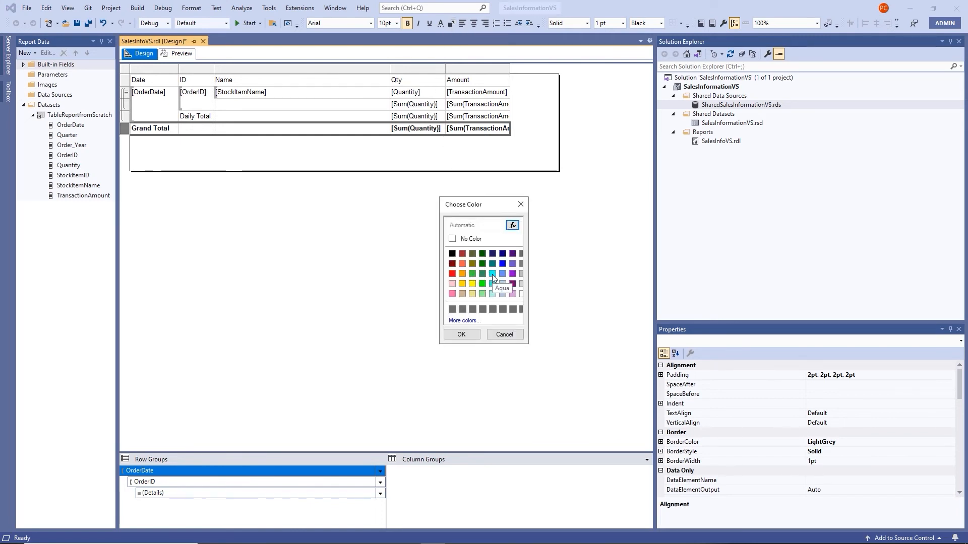
pyautogui.click(492, 294)
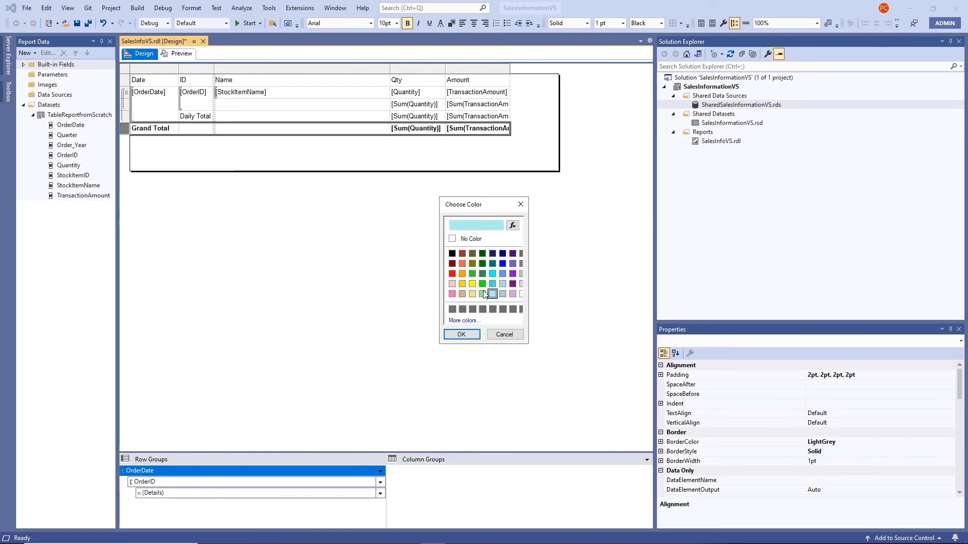
pyautogui.click(461, 335)
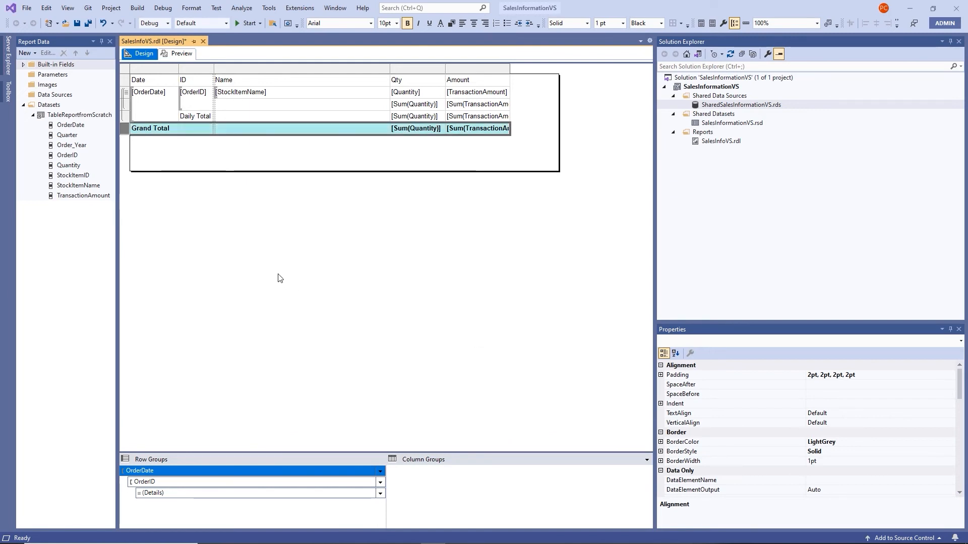
pyautogui.click(177, 54)
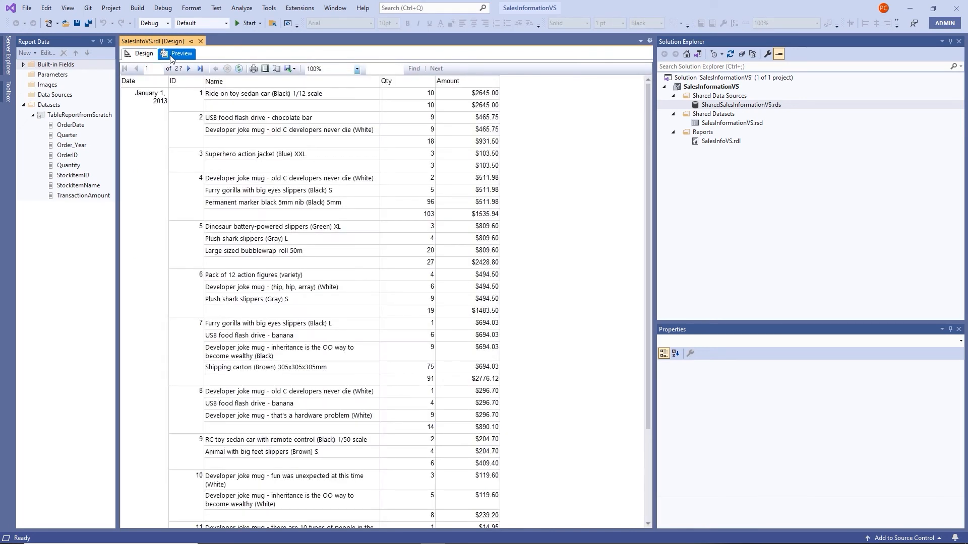
# Check the Grand Total on the last page, browse the first page, then return to Design
pyautogui.click(202, 68)
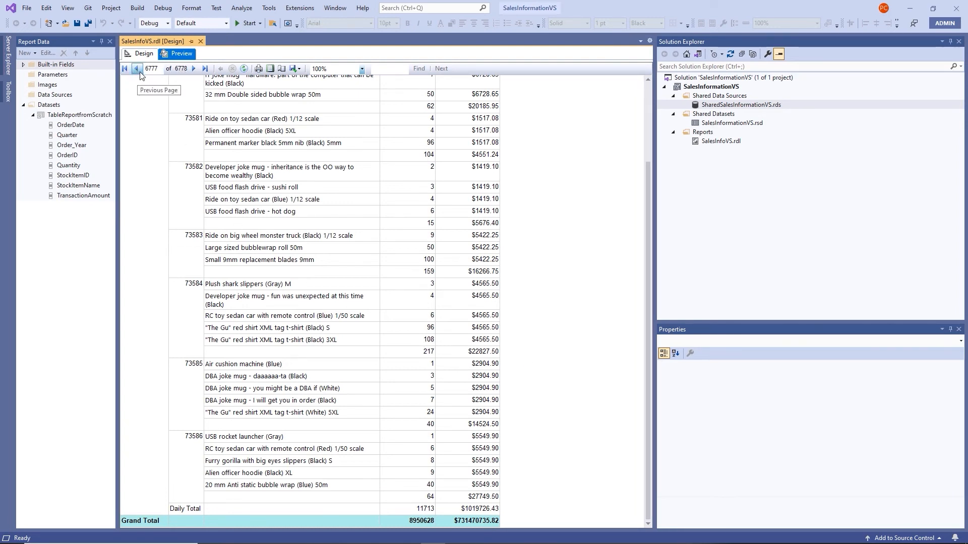
pyautogui.click(125, 69)
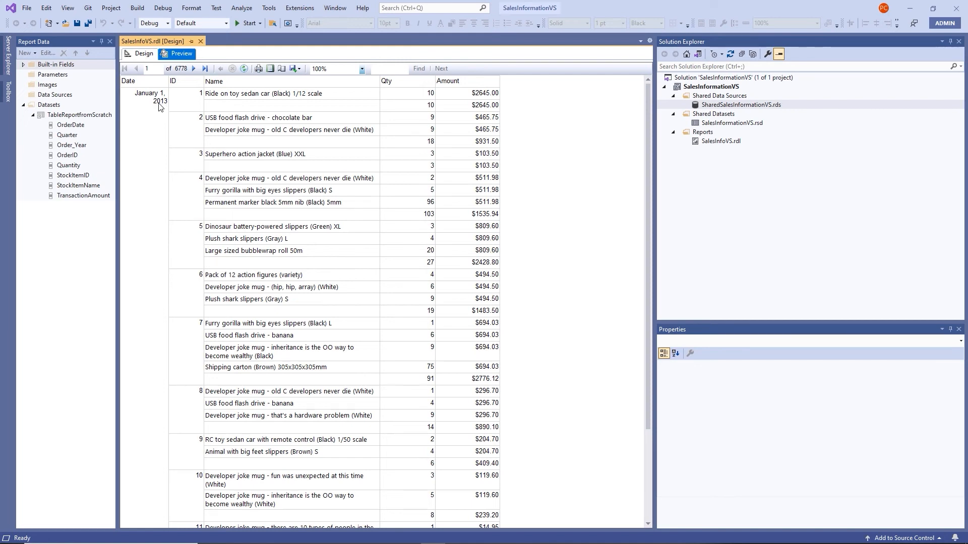
pyautogui.scroll(-4, 198, 138)
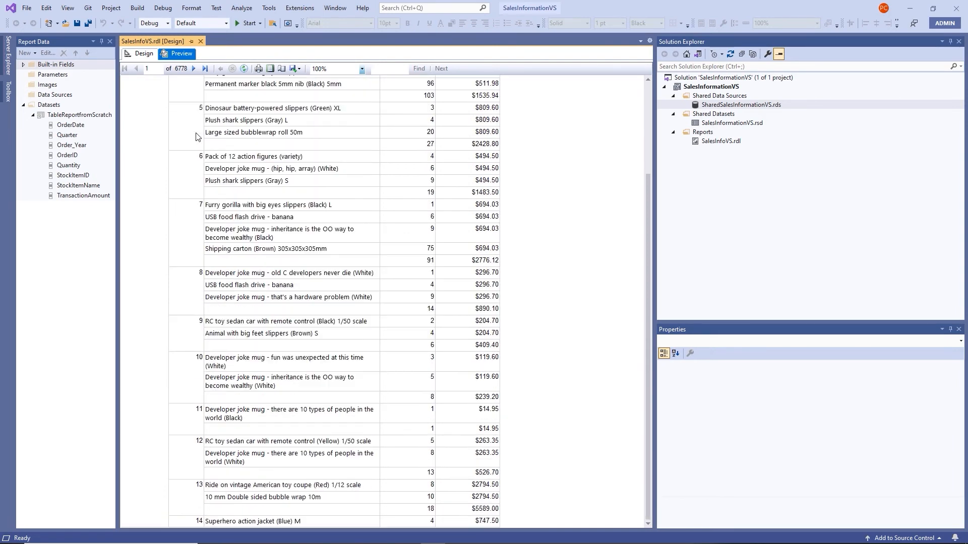
pyautogui.scroll(3, 198, 137)
pyautogui.scroll(1, 198, 137)
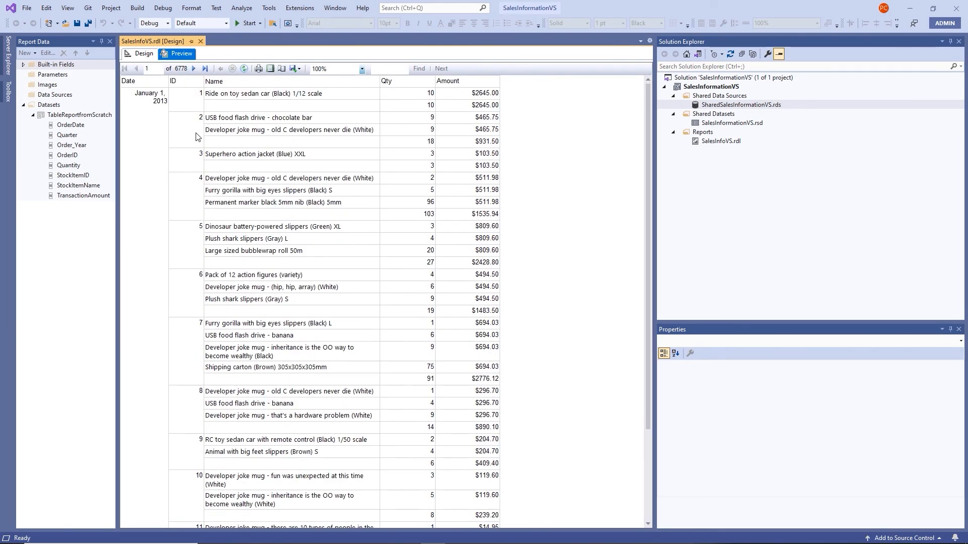
pyautogui.click(149, 56)
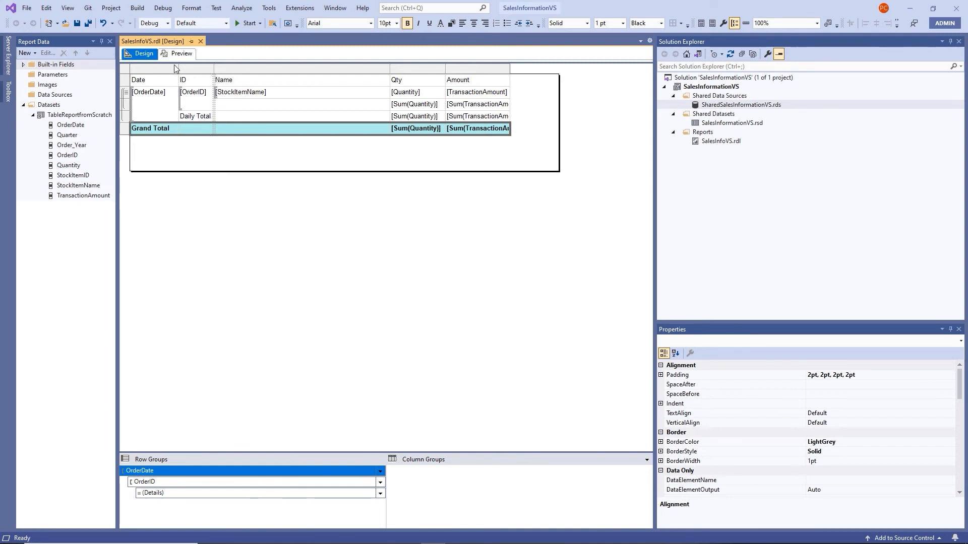
# Widen the Date and Name columns, narrow Qty and Amount, then preview the report
pyautogui.moveTo(178, 67); pyautogui.dragTo(229, 81)
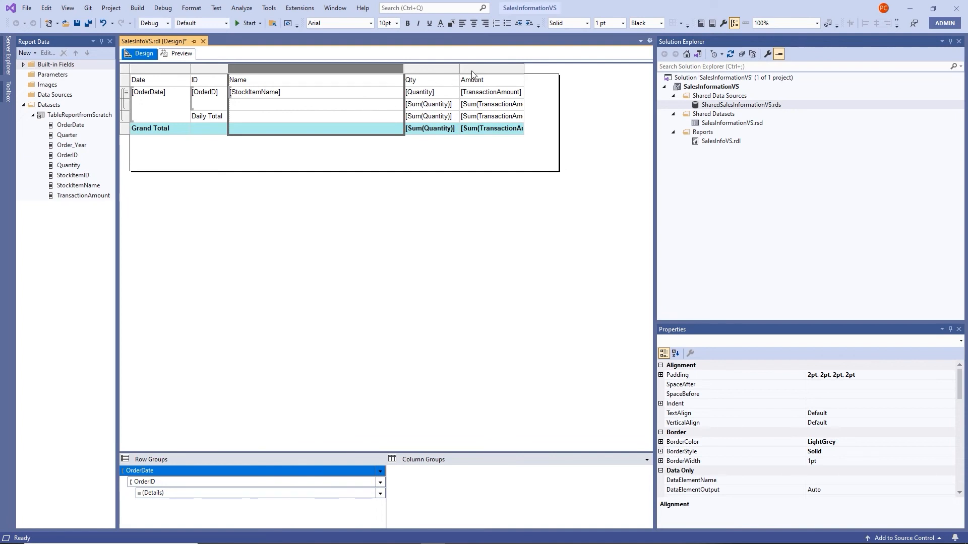
pyautogui.moveTo(459, 75); pyautogui.dragTo(451, 74)
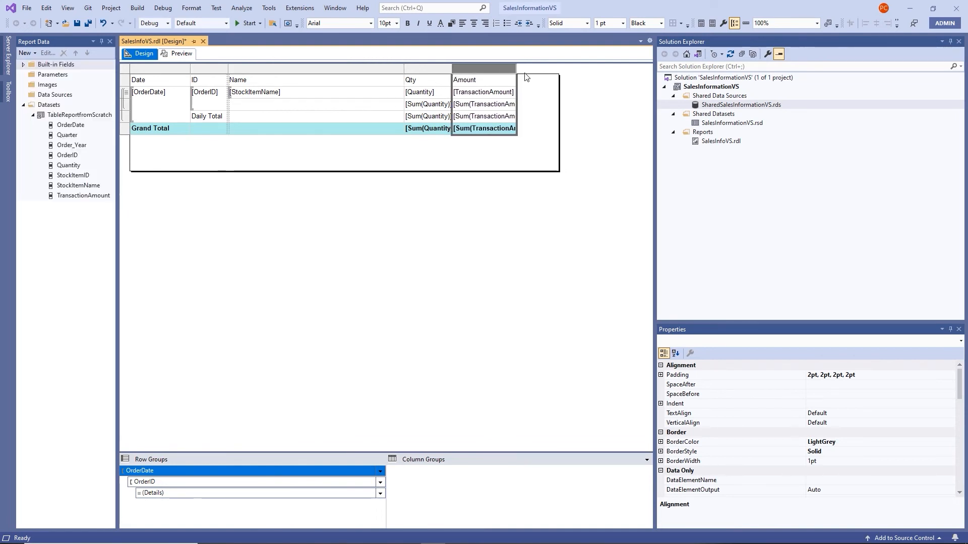
pyautogui.moveTo(517, 72); pyautogui.dragTo(509, 72)
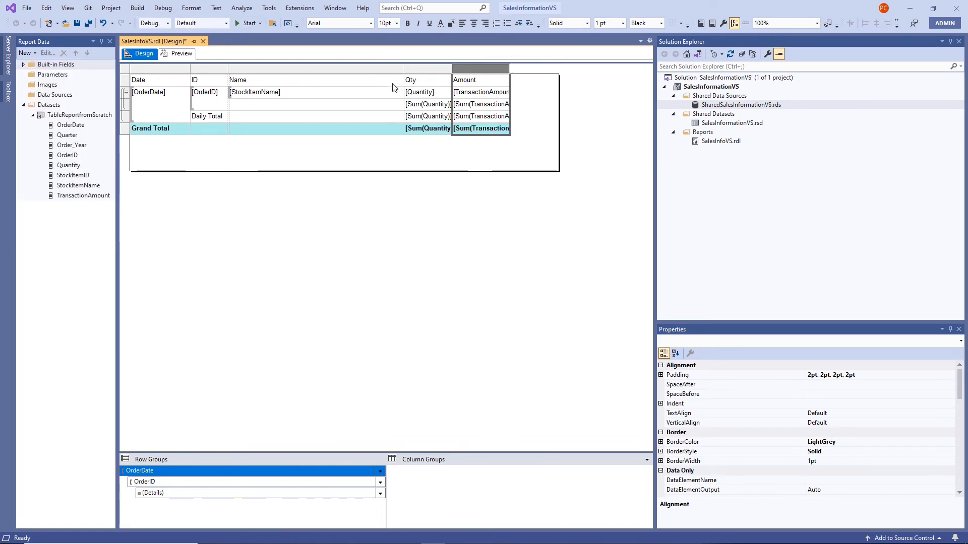
pyautogui.moveTo(404, 71); pyautogui.dragTo(451, 75)
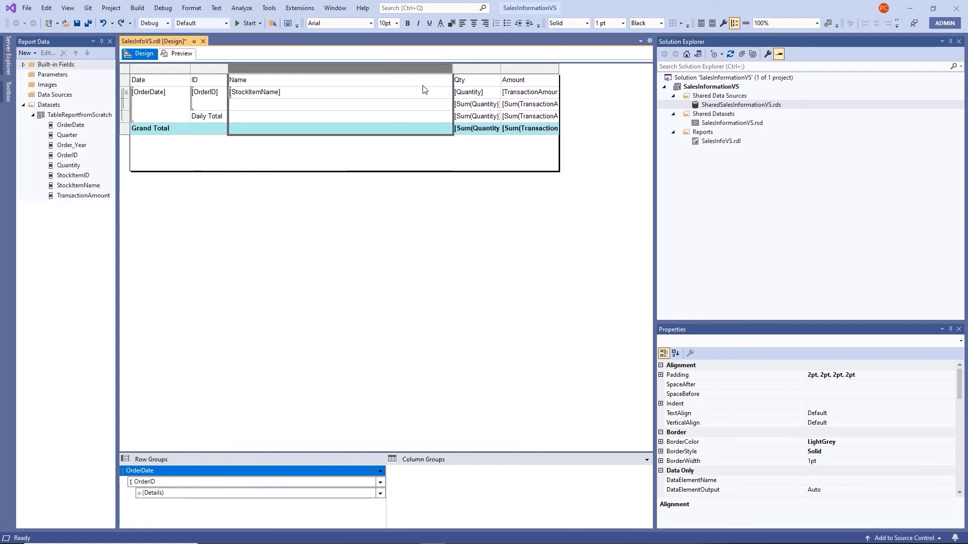
pyautogui.click(173, 54)
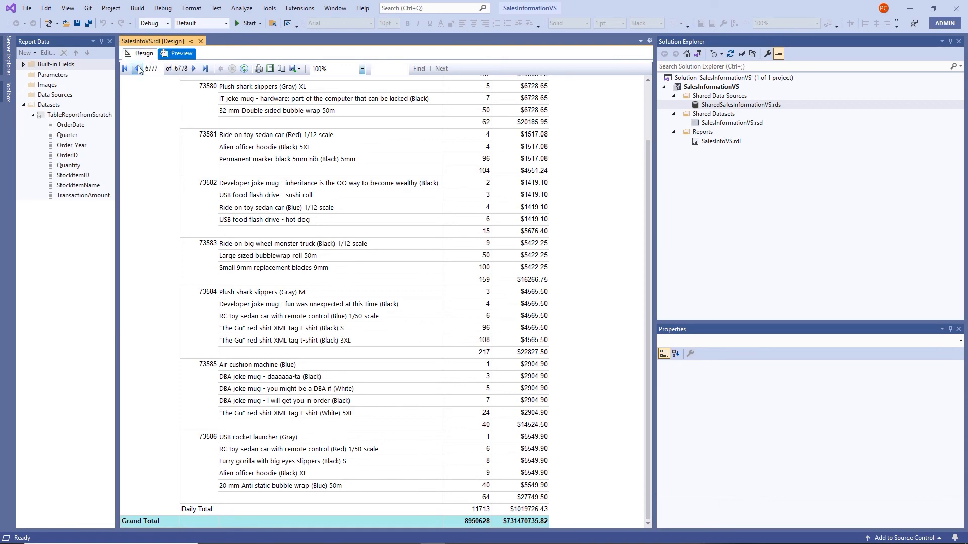
# Step back from the last page to the first page of the preview, then return to Design
pyautogui.click(136, 69)
pyautogui.click(126, 69)
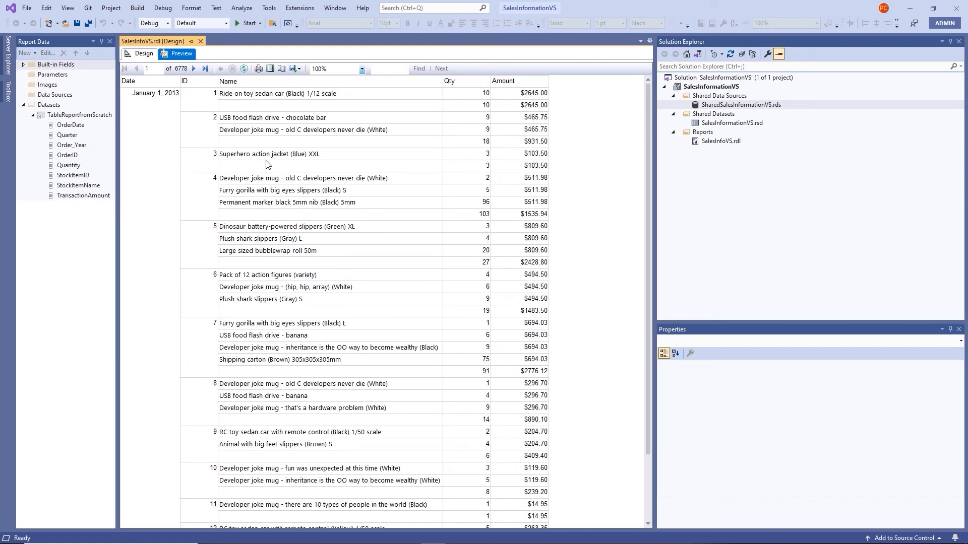
pyautogui.click(146, 56)
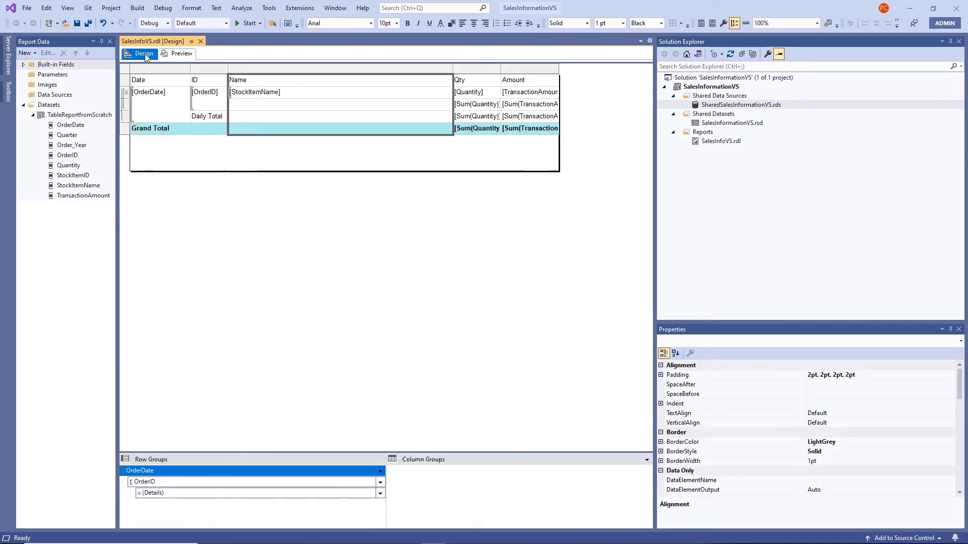
# Save all changes to the SalesInfoVS project, then select the whole report table
pyautogui.click(89, 24)
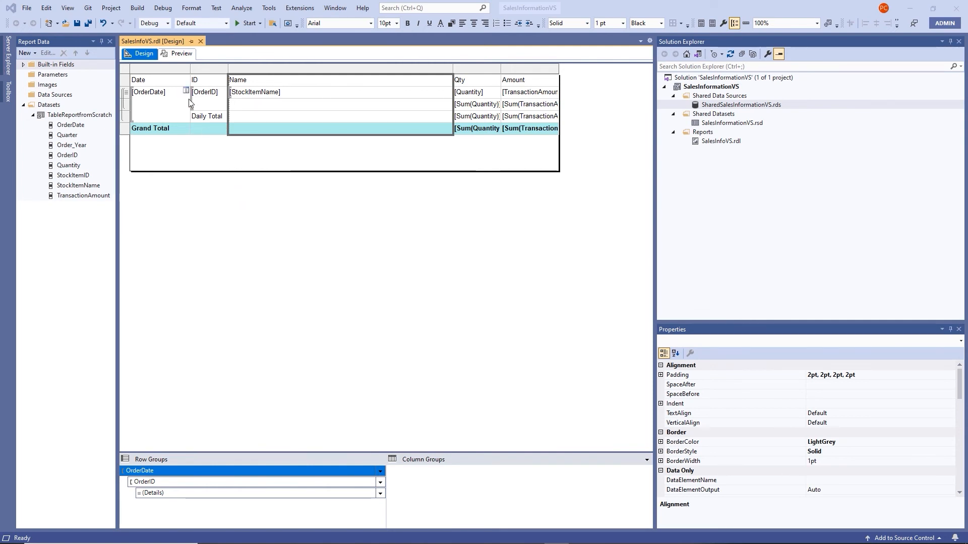
pyautogui.click(181, 194)
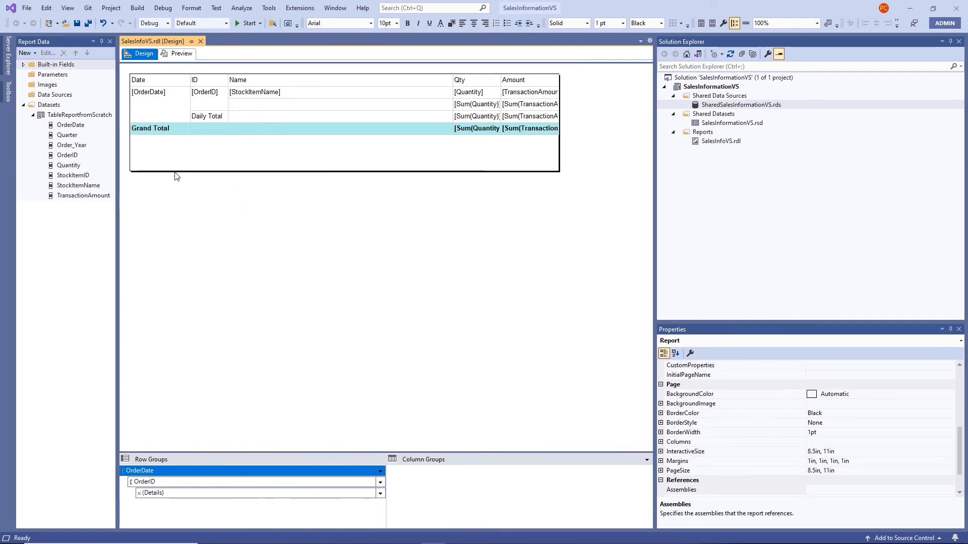
pyautogui.click(143, 82)
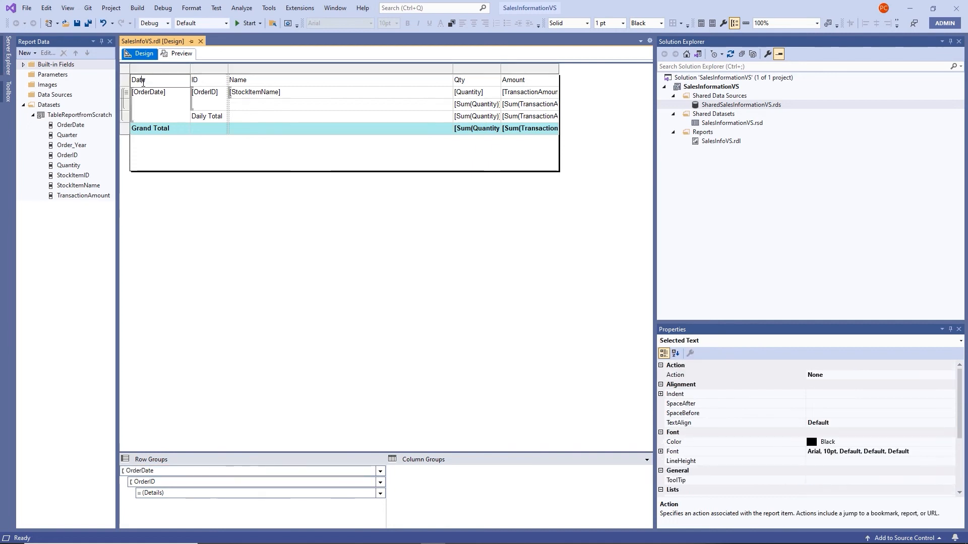
pyautogui.click(201, 166)
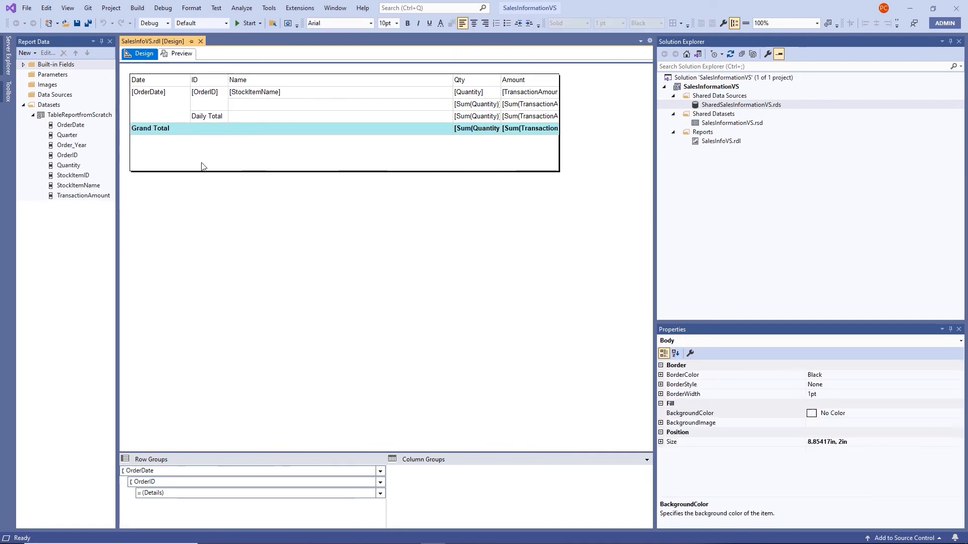
pyautogui.click(236, 136)
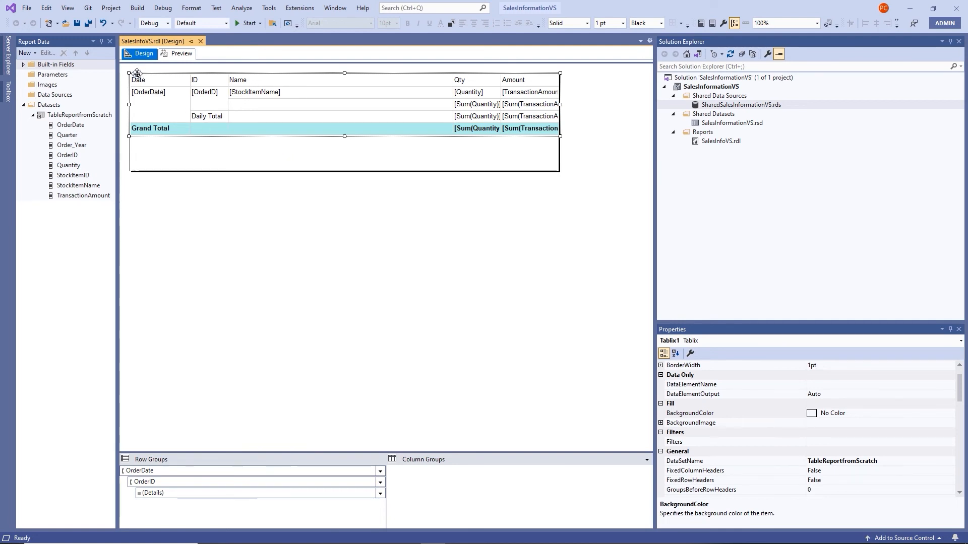
# Move the table down and insert a new text box into the report body
pyautogui.moveTo(137, 74); pyautogui.dragTo(137, 96)
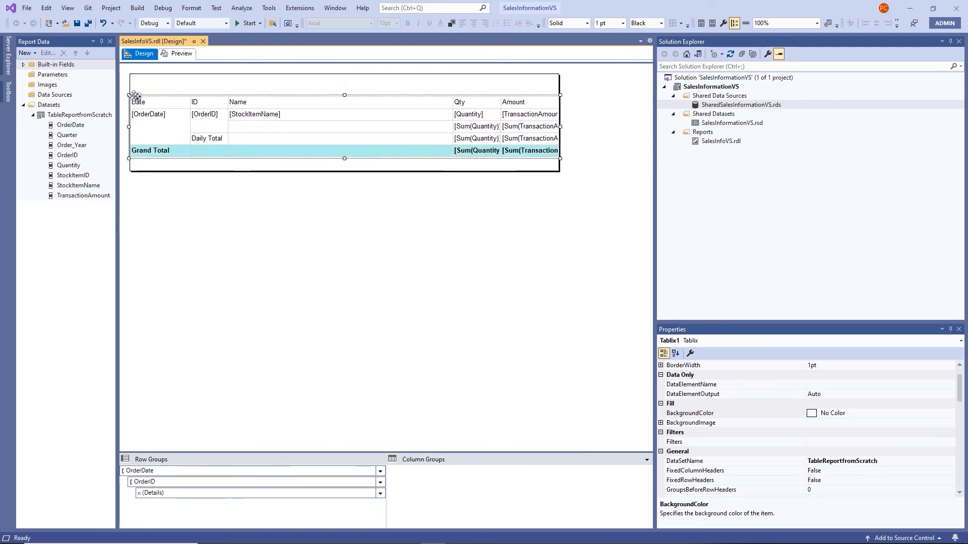
pyautogui.rightClick(310, 87)
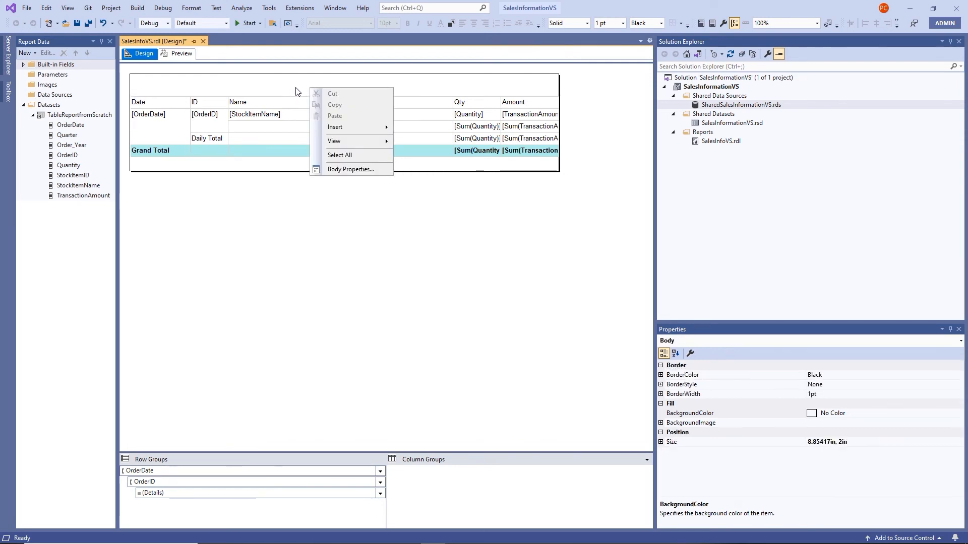
pyautogui.moveTo(344, 129)
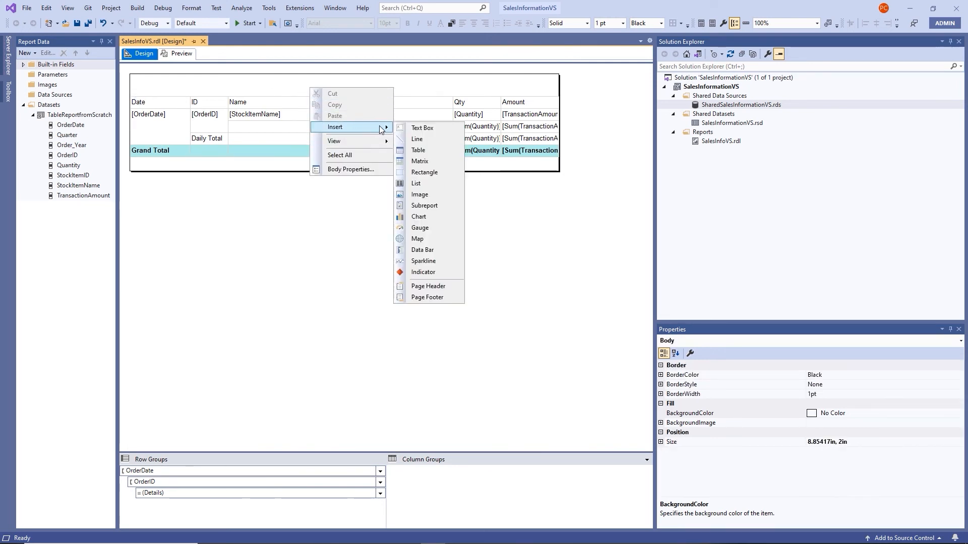
pyautogui.click(432, 132)
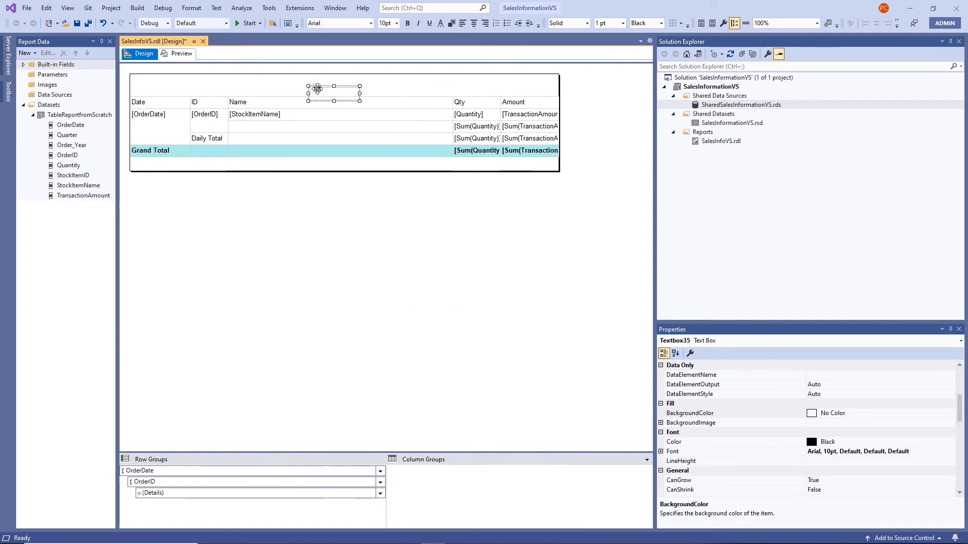
# Stretch the text box across the top above the table and enter 'Sales Information'
pyautogui.moveTo(314, 88); pyautogui.dragTo(137, 75)
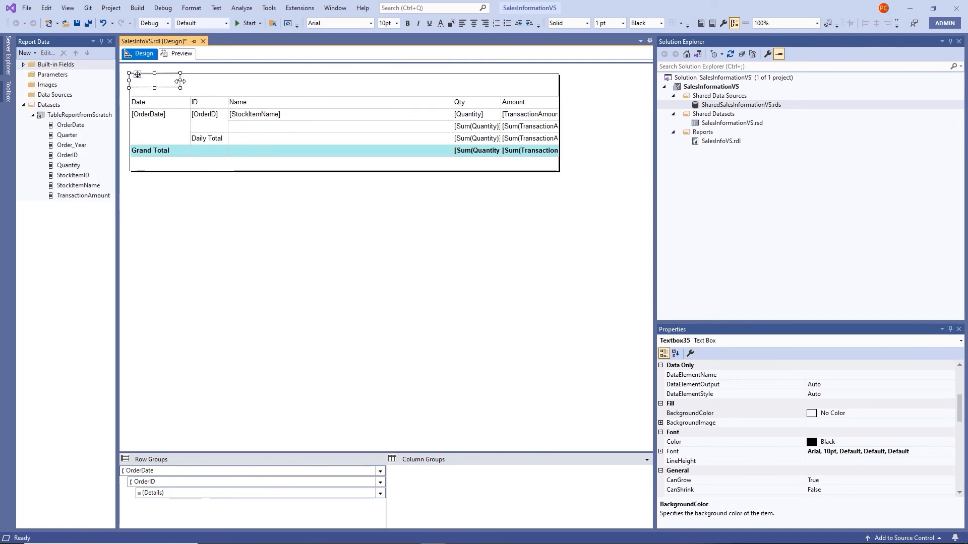
pyautogui.moveTo(180, 81); pyautogui.dragTo(560, 93)
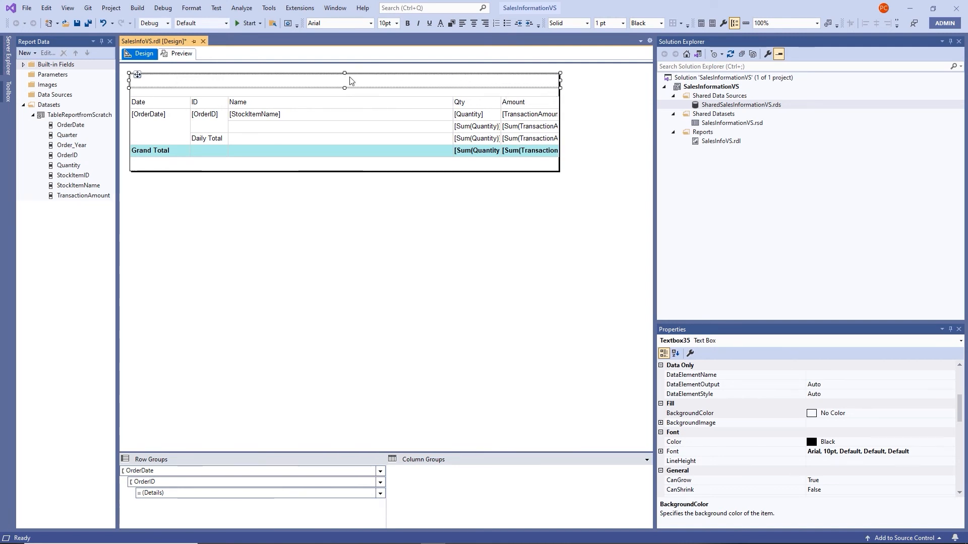
pyautogui.moveTo(344, 89); pyautogui.dragTo(345, 95)
pyautogui.click(319, 86)
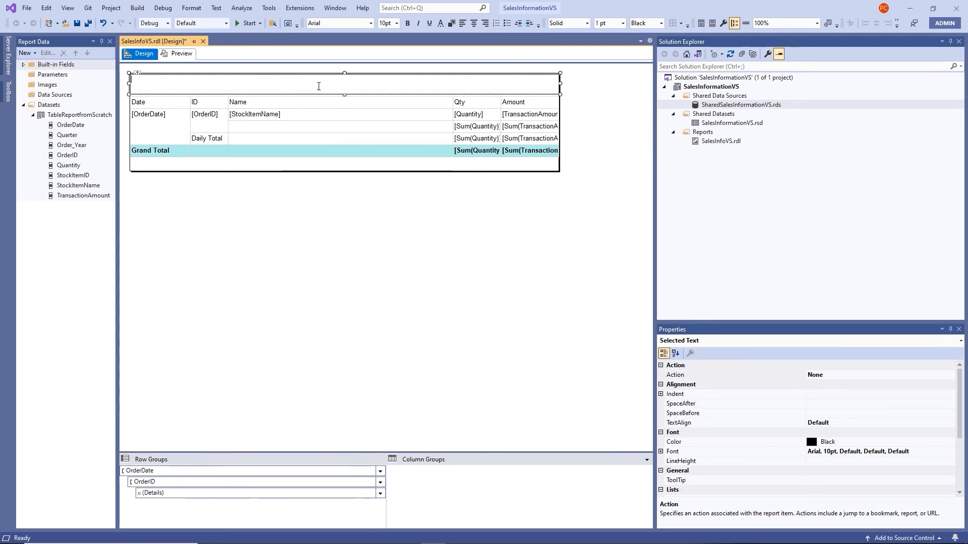
pyautogui.write('Sa')
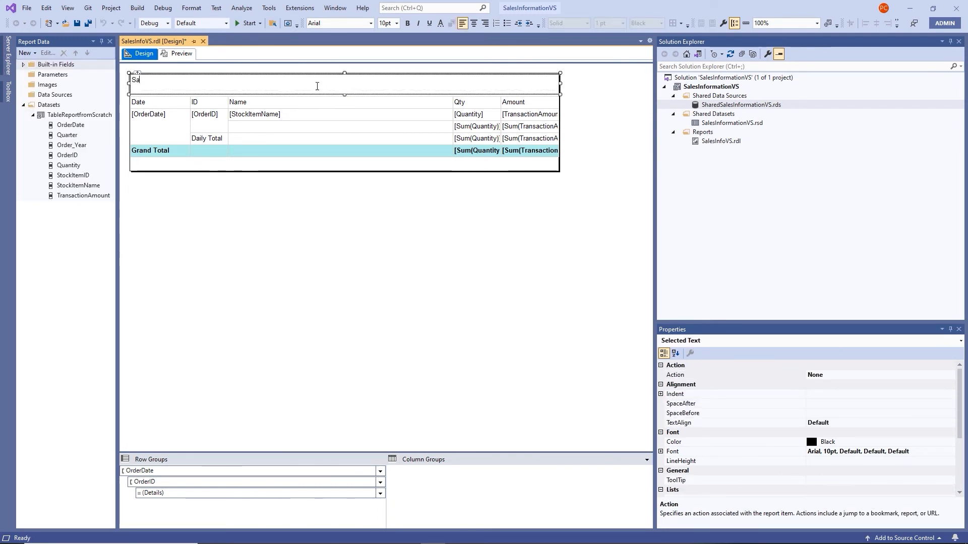
pyautogui.write('les Information')
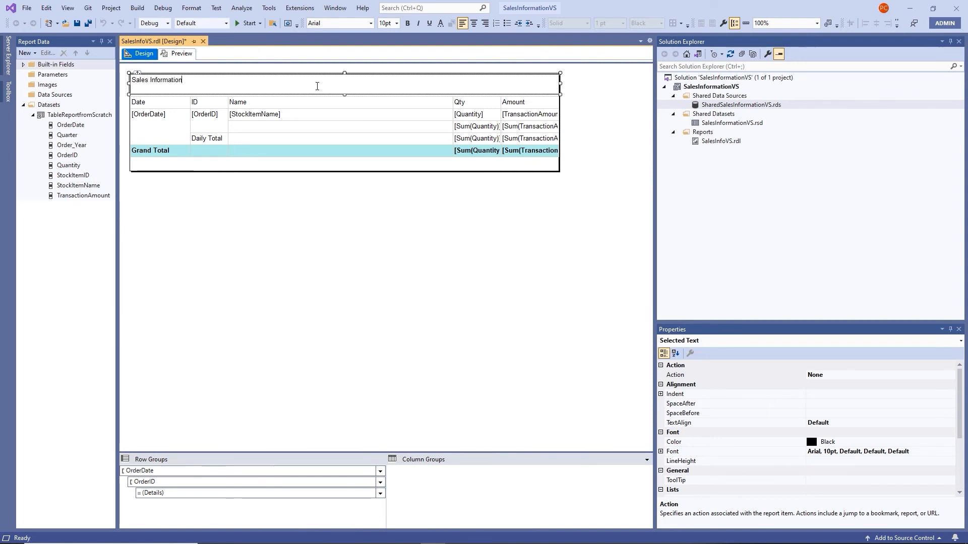
# Format the 'Sales Information' title as bold italic 22pt and center it
pyautogui.click(342, 96)
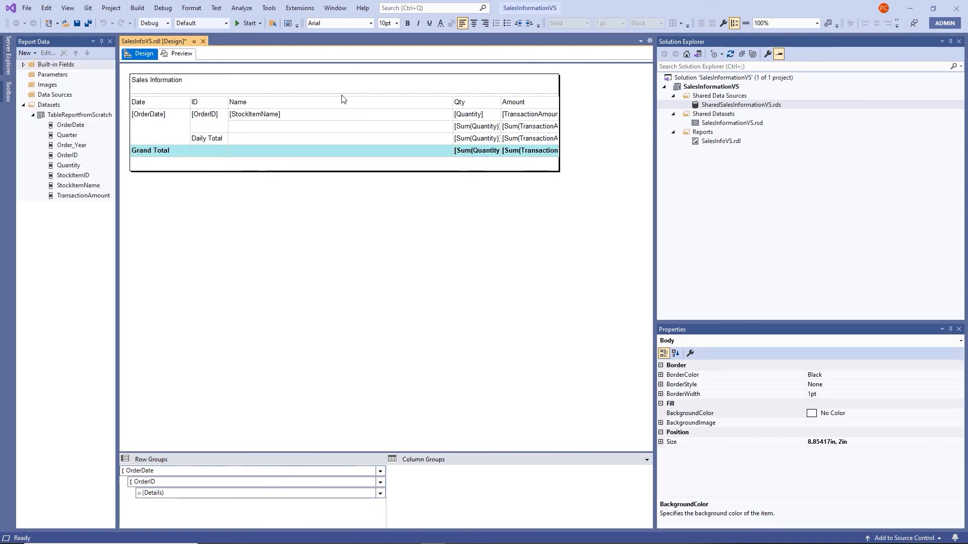
pyautogui.click(342, 95)
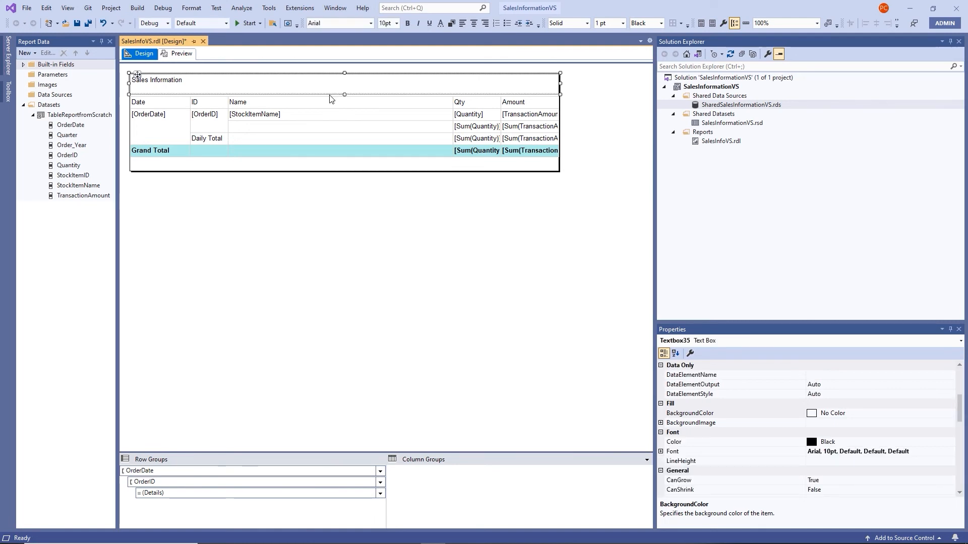
pyautogui.click(412, 25)
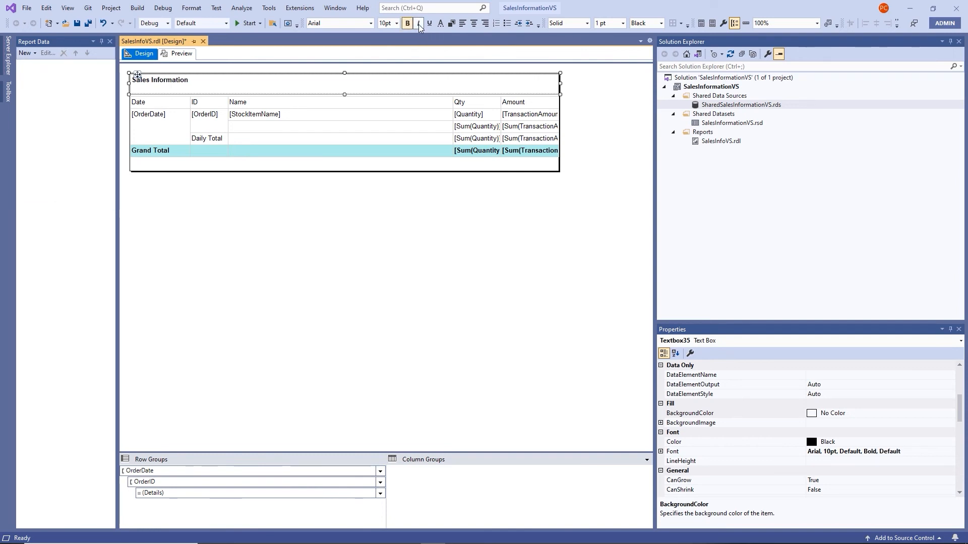
pyautogui.click(419, 24)
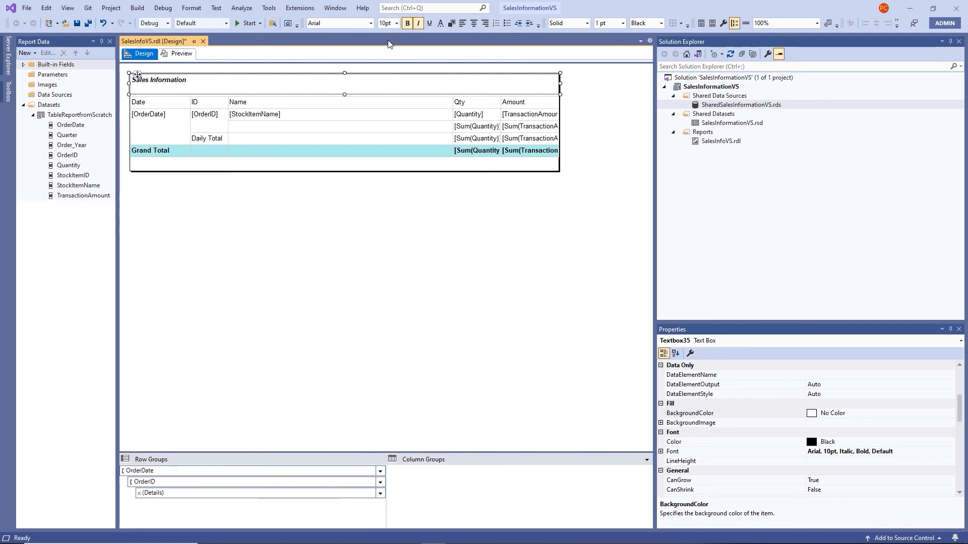
pyautogui.click(400, 25)
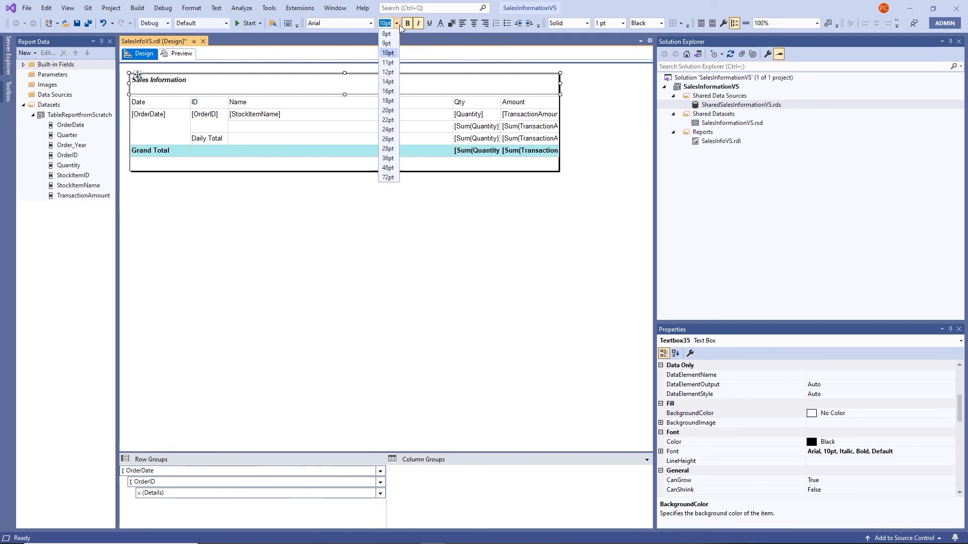
pyautogui.click(387, 120)
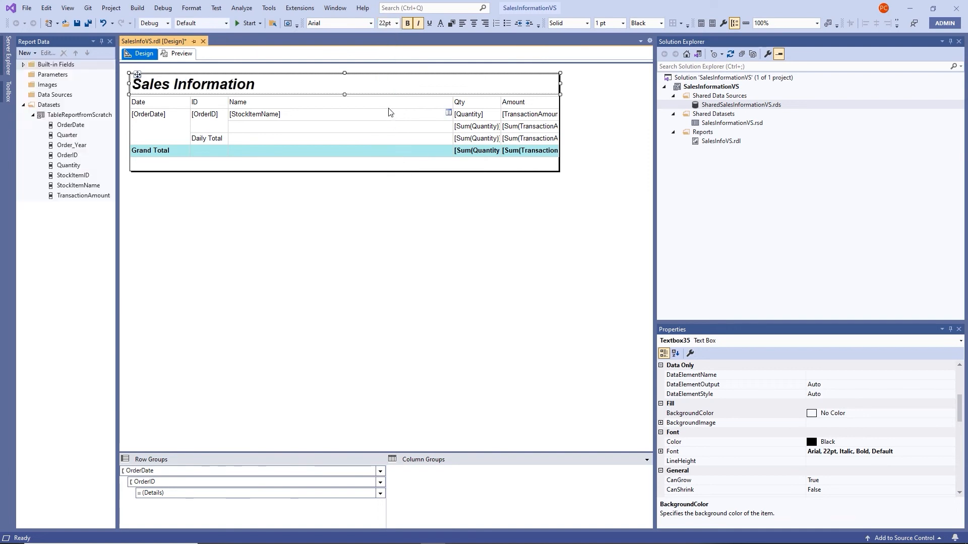
pyautogui.click(472, 29)
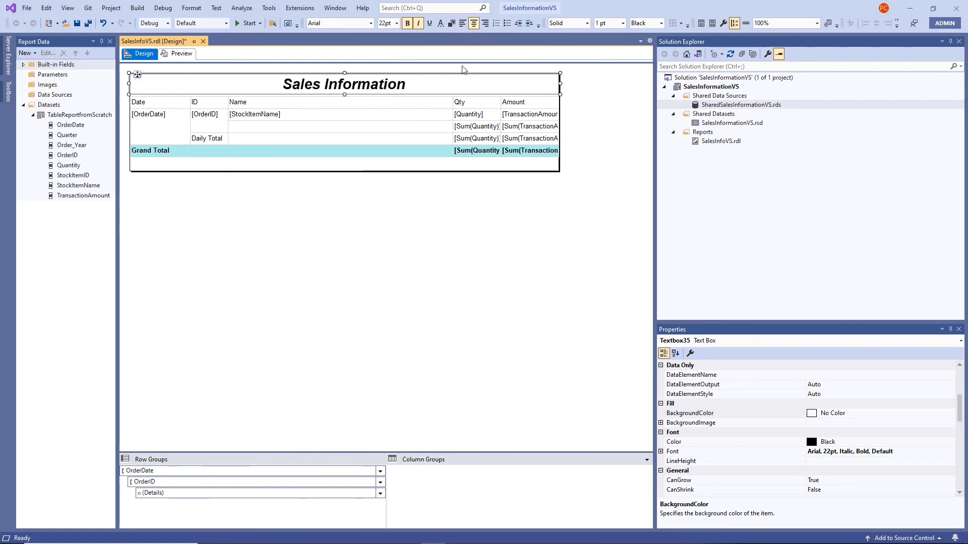
pyautogui.click(321, 201)
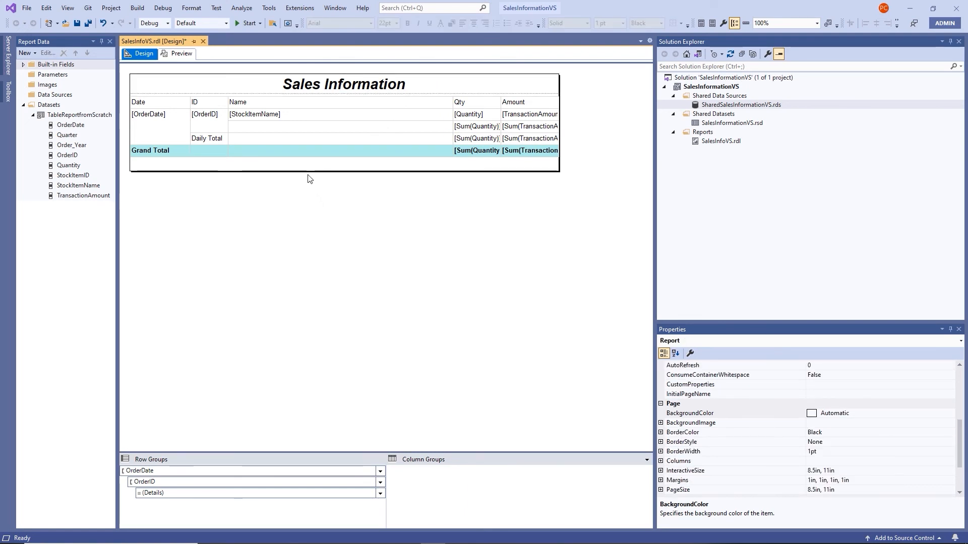
# Preview the report with its new title, view page 2, then return to Design
pyautogui.click(168, 56)
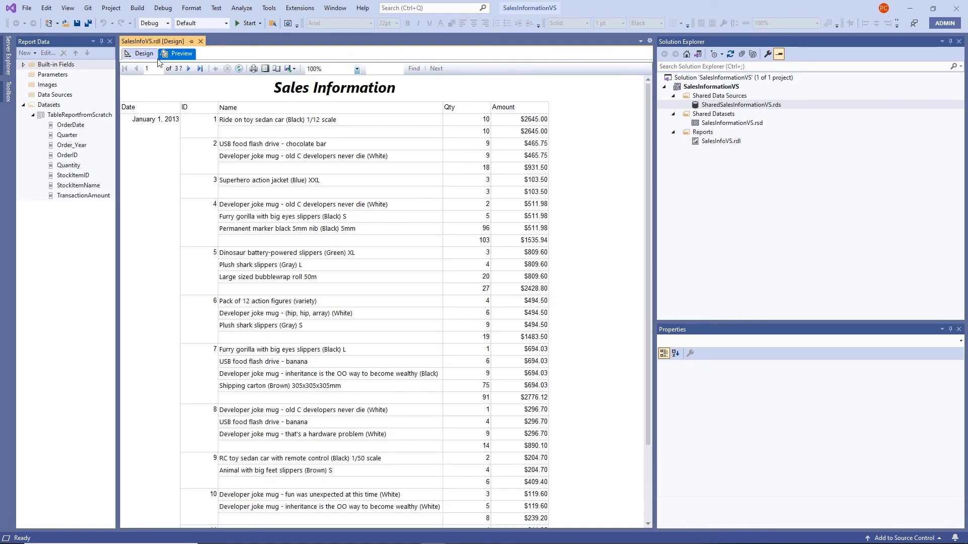
pyautogui.click(189, 69)
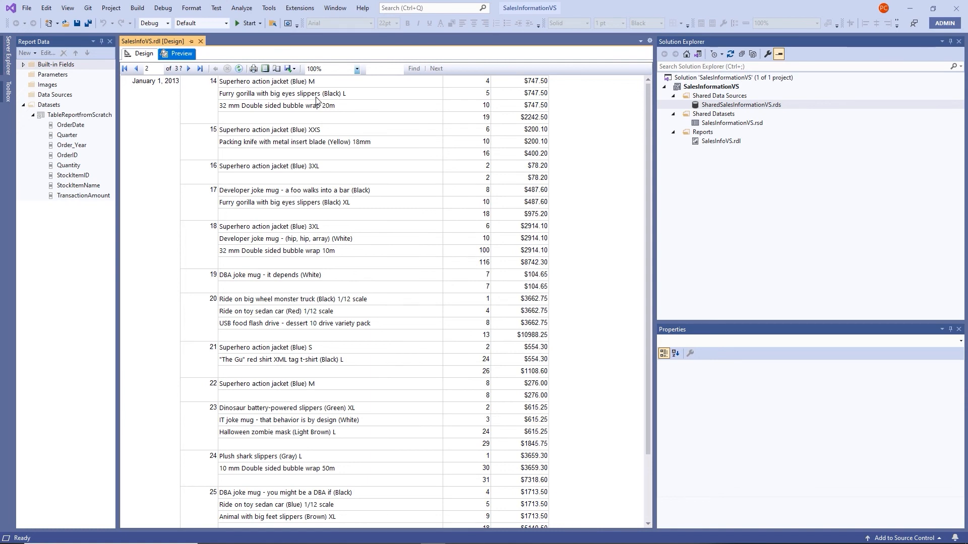
pyautogui.click(144, 54)
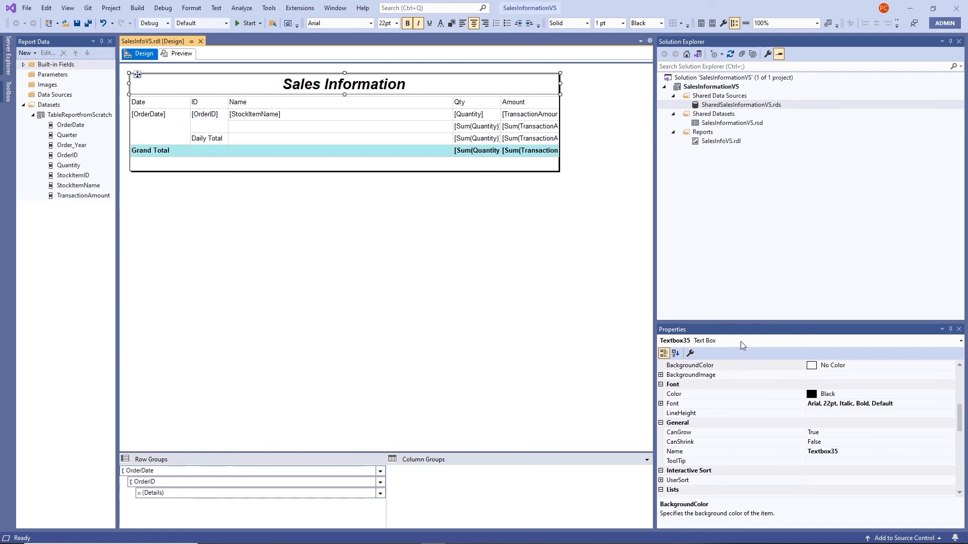
# Set the Sales Information title box's RepeatWith property to Tablix1
pyautogui.click(67, 8)
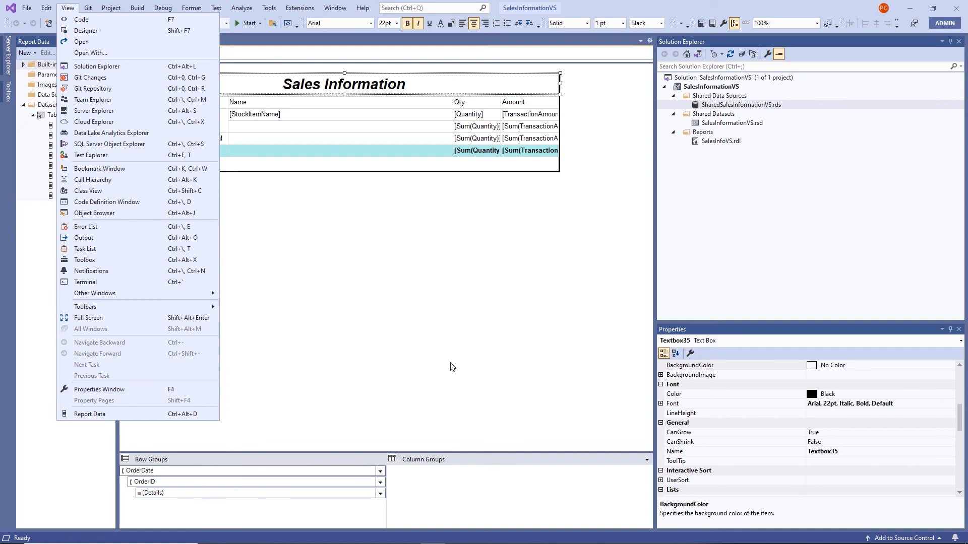
pyautogui.click(542, 314)
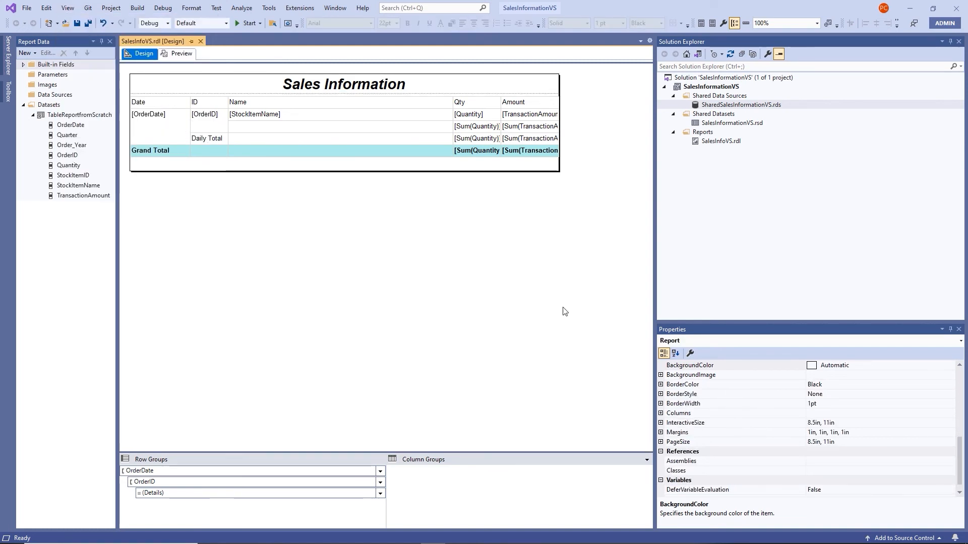
pyautogui.click(162, 89)
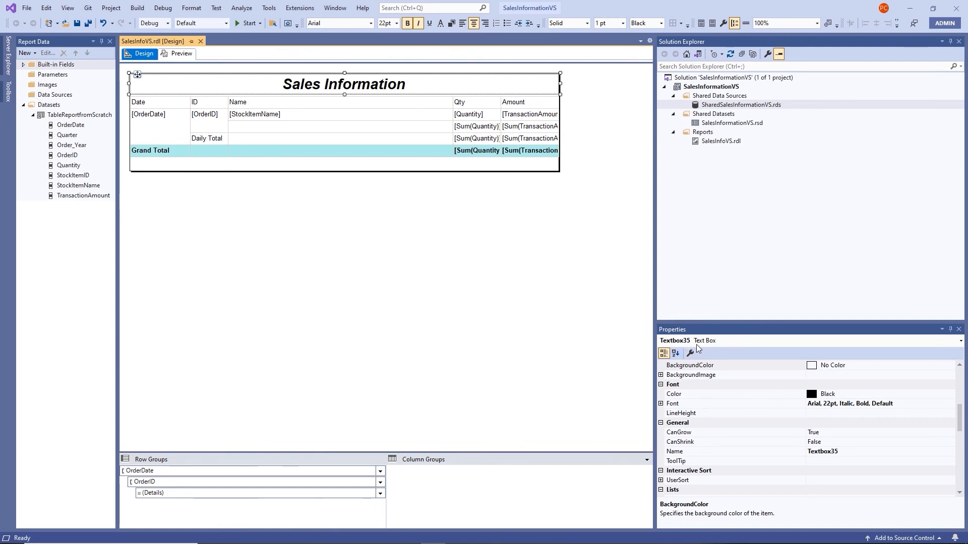
pyautogui.scroll(-2, 715, 376)
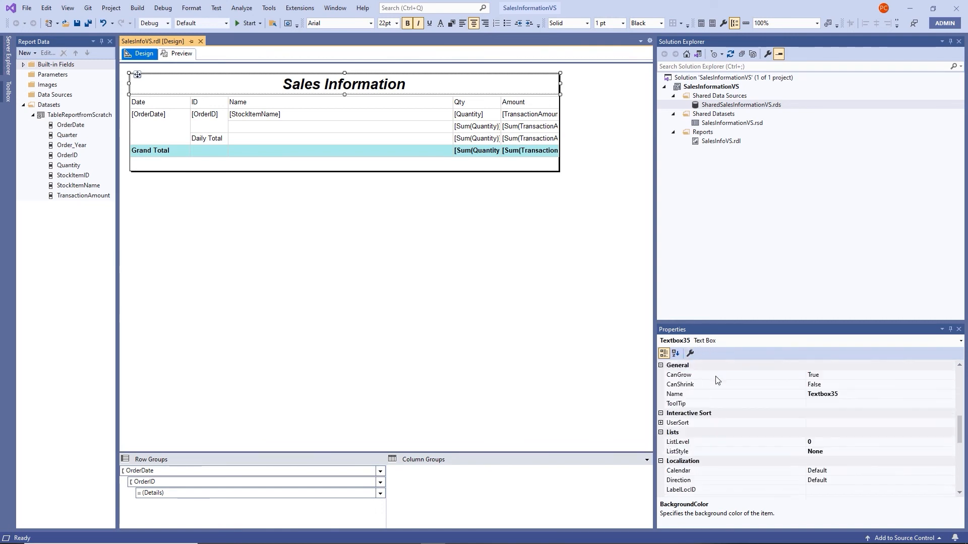
pyautogui.scroll(-5, 716, 376)
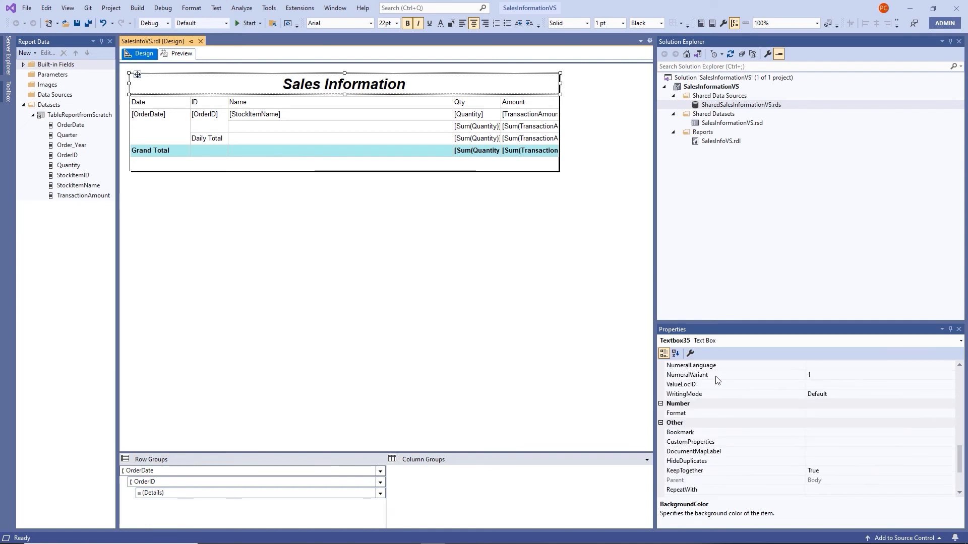
pyautogui.scroll(-1, 718, 380)
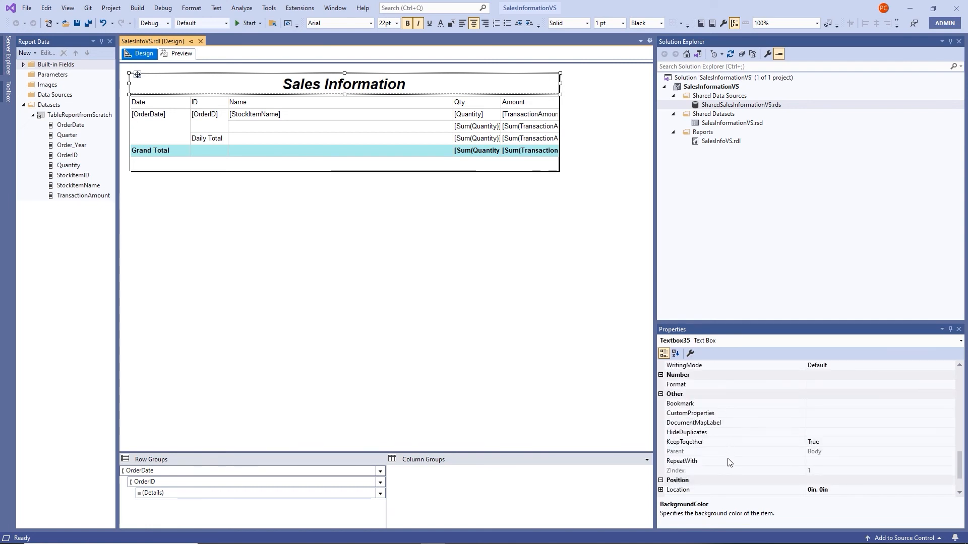
pyautogui.click(761, 462)
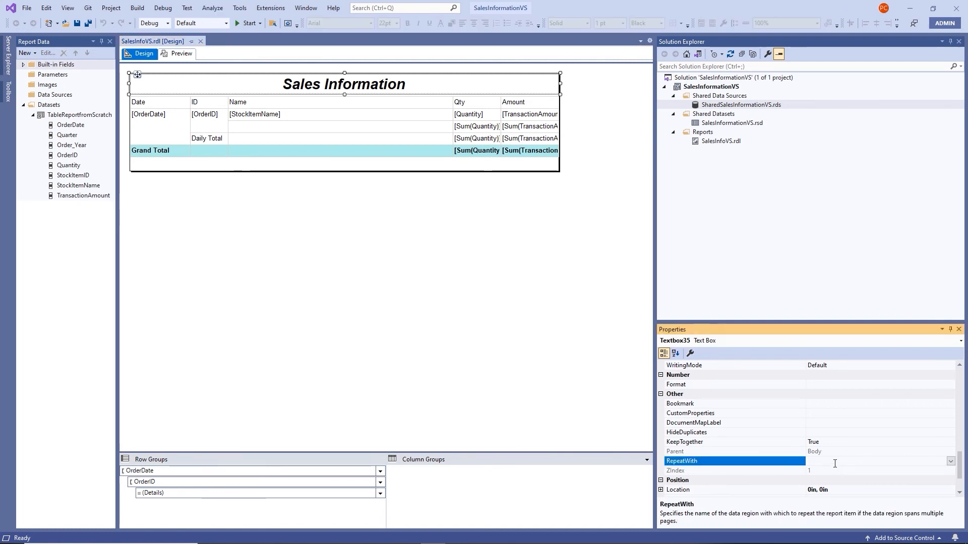
pyautogui.click(951, 461)
pyautogui.click(822, 481)
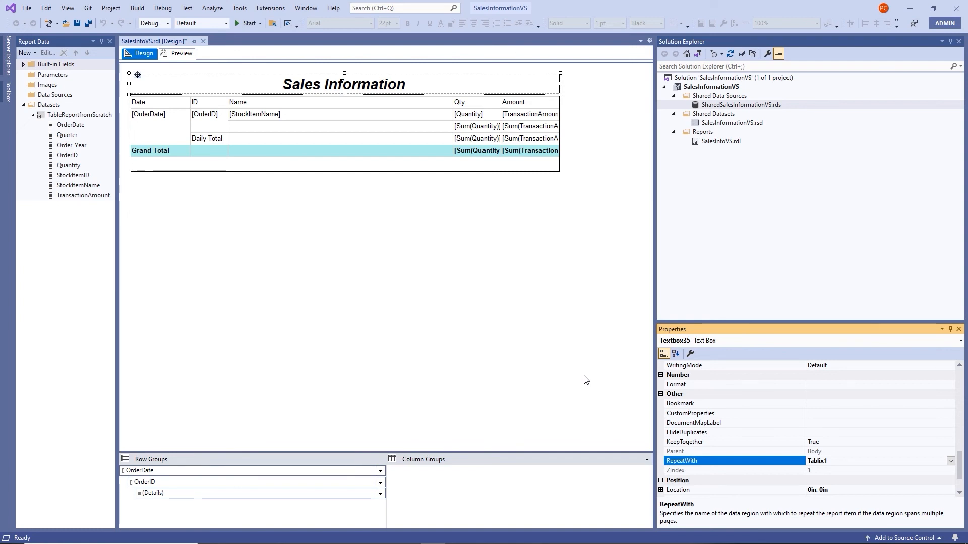
pyautogui.click(551, 344)
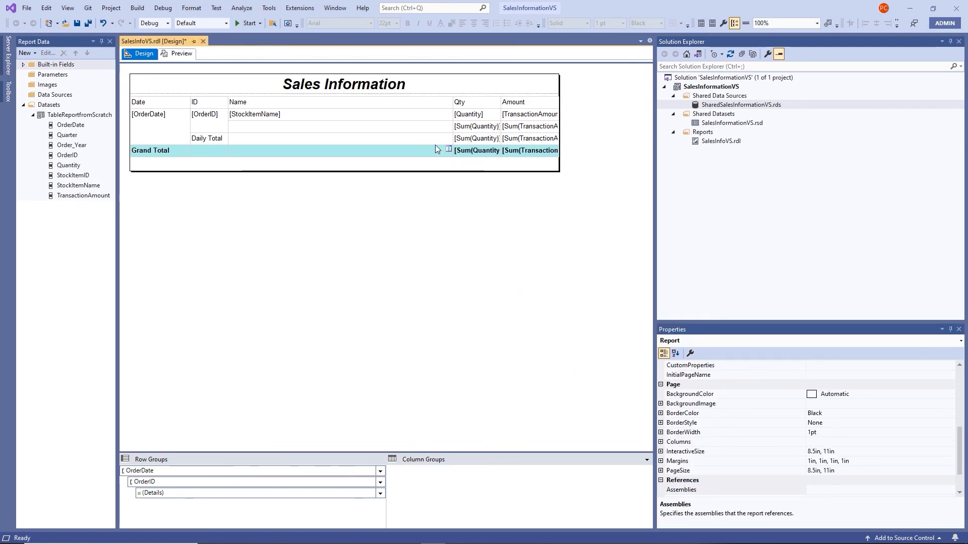
# Switch the grouping pane to Advanced Mode and select the top Static row member
pyautogui.click(135, 103)
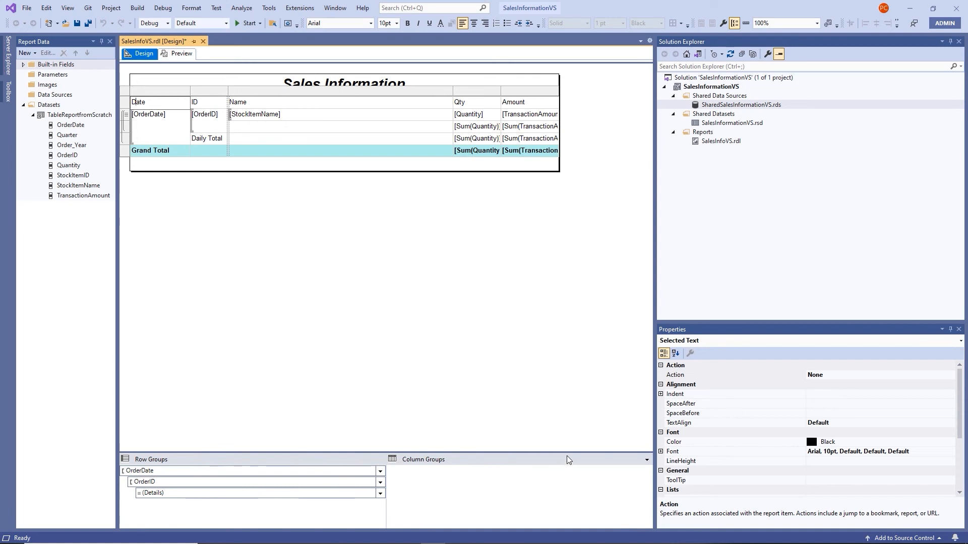
pyautogui.click(647, 460)
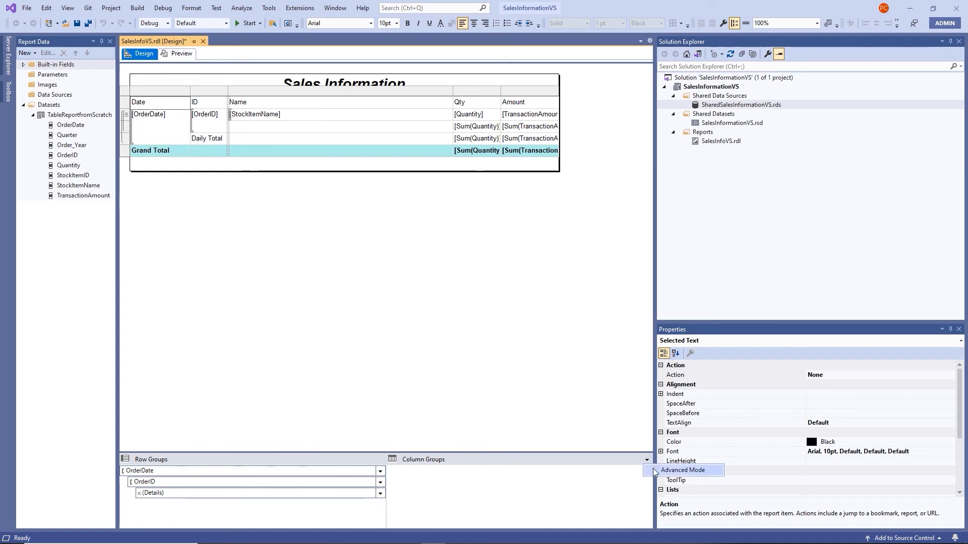
pyautogui.click(652, 468)
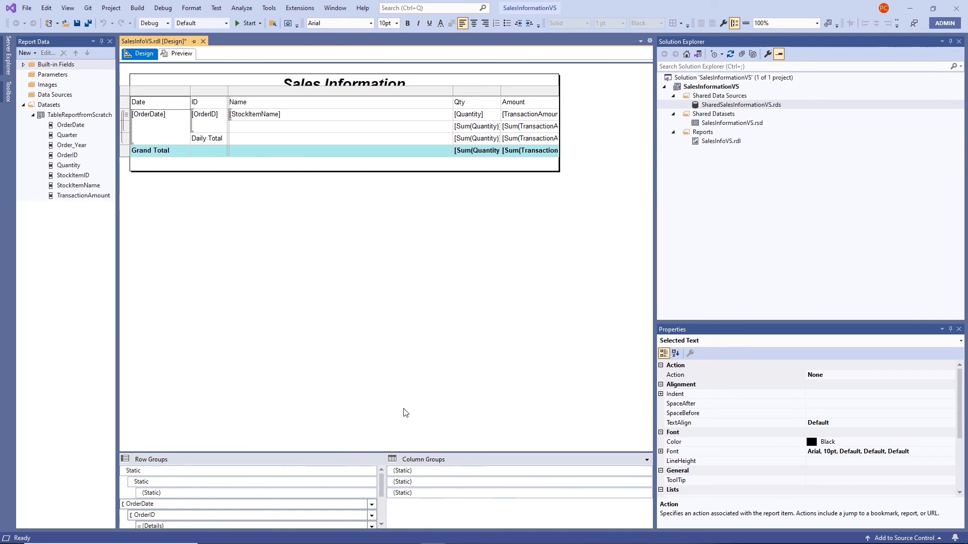
pyautogui.click(181, 470)
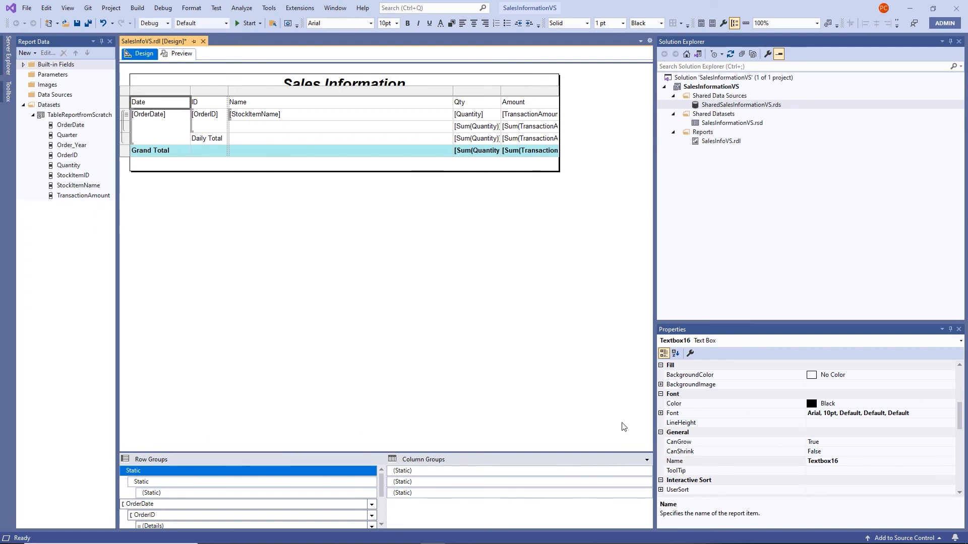
pyautogui.scroll(-8, 760, 418)
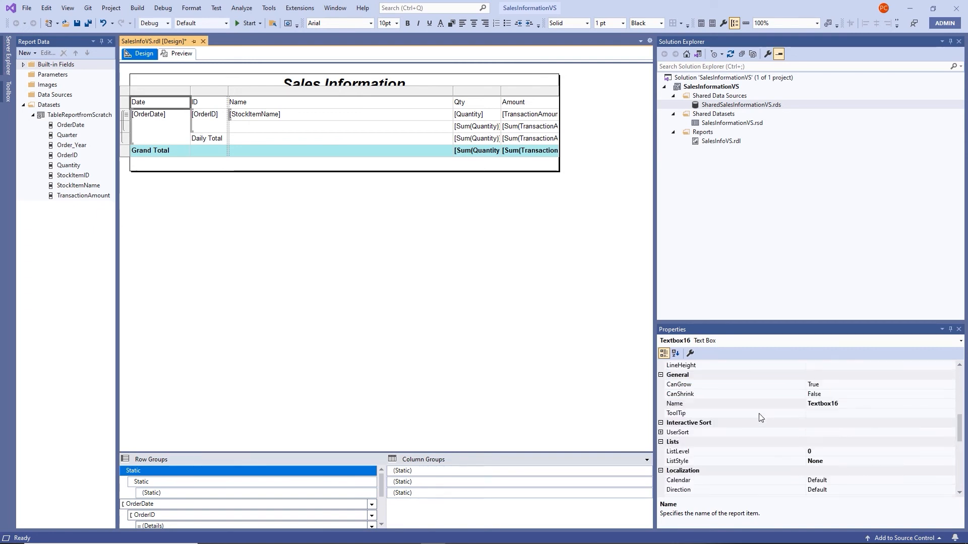
pyautogui.scroll(-1, 761, 418)
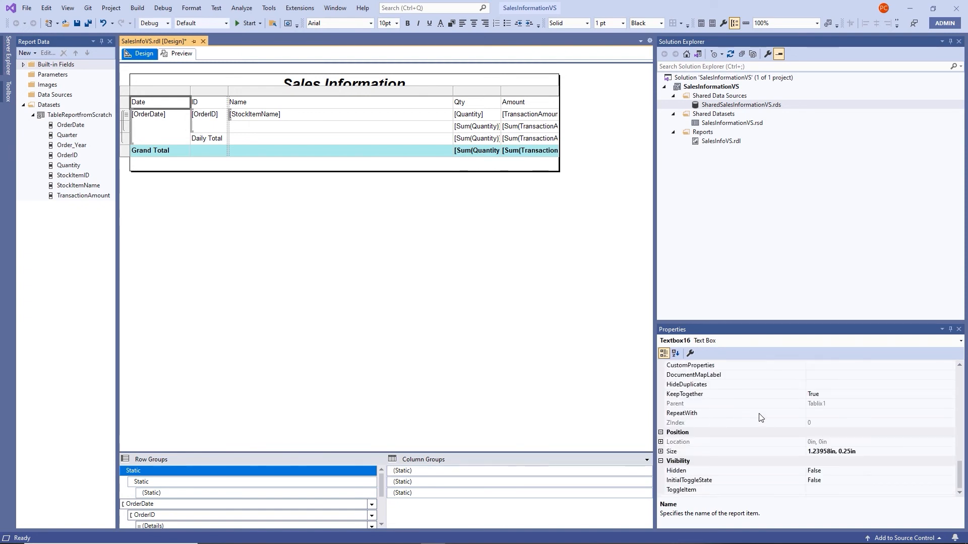
pyautogui.scroll(1, 761, 417)
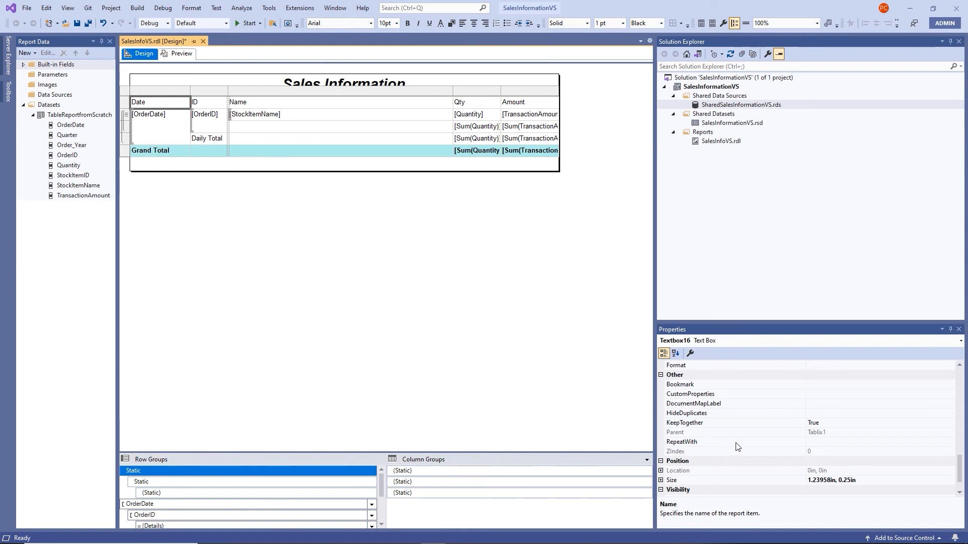
# Set the Date header cell's (Textbox16) RepeatWith property to Tablix1
pyautogui.click(812, 443)
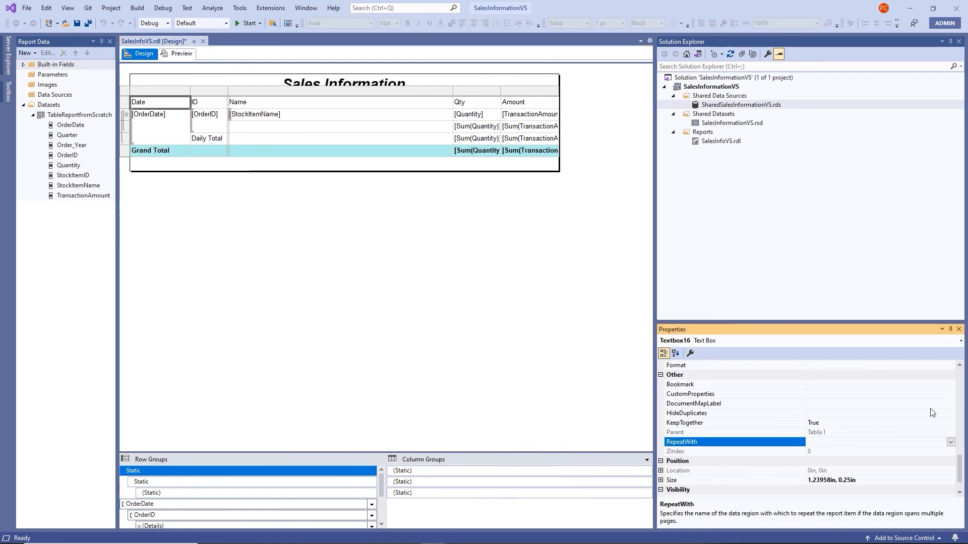
pyautogui.click(950, 443)
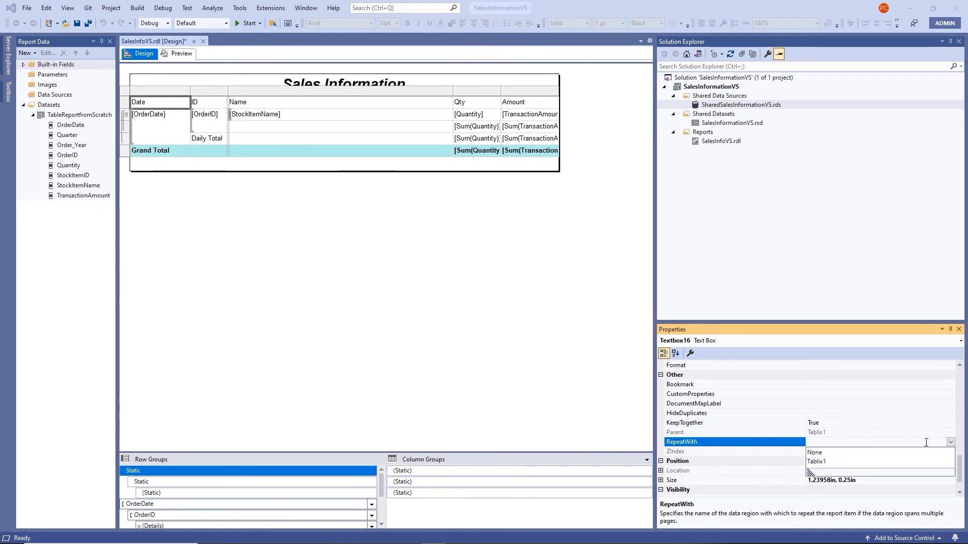
pyautogui.click(824, 463)
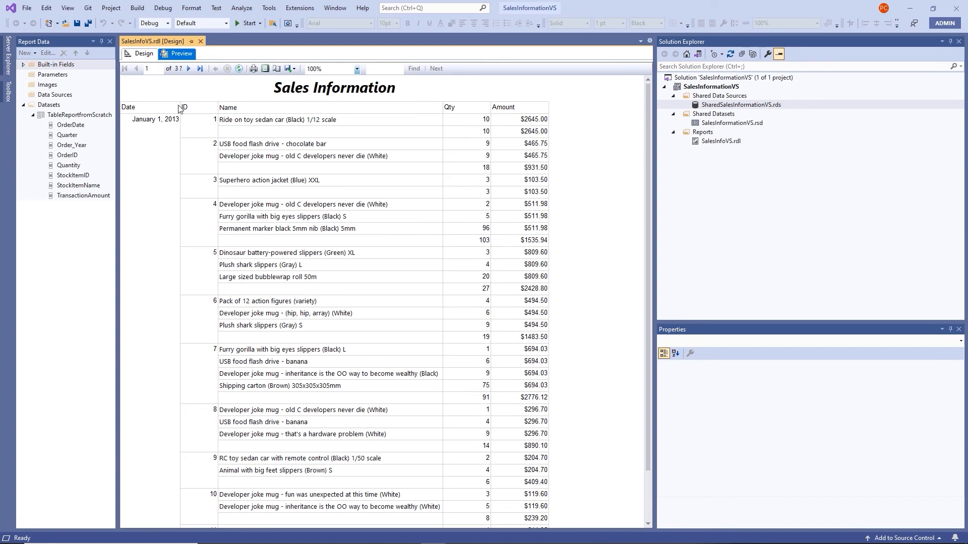
# Check preview page 2 for the repeated title and column headers, then return to Design
pyautogui.click(190, 69)
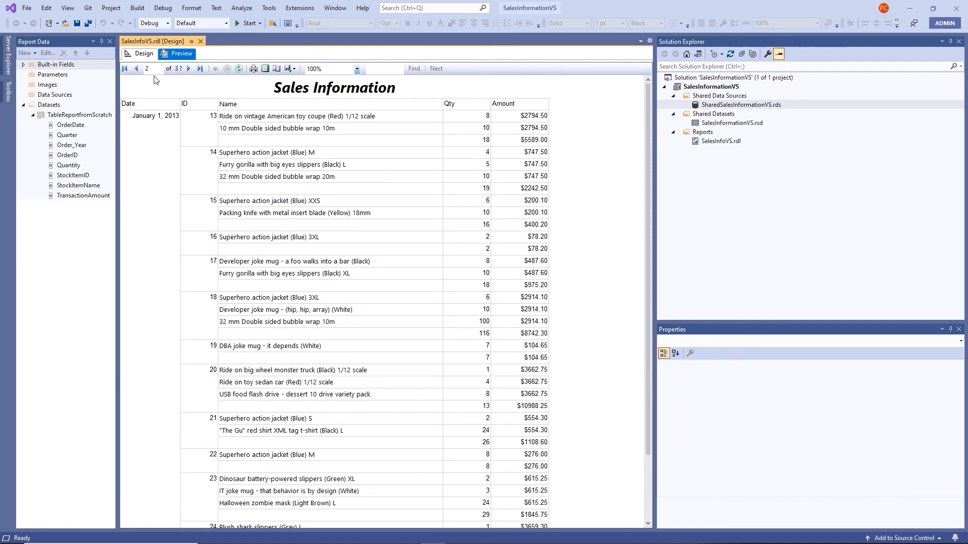
pyautogui.click(149, 58)
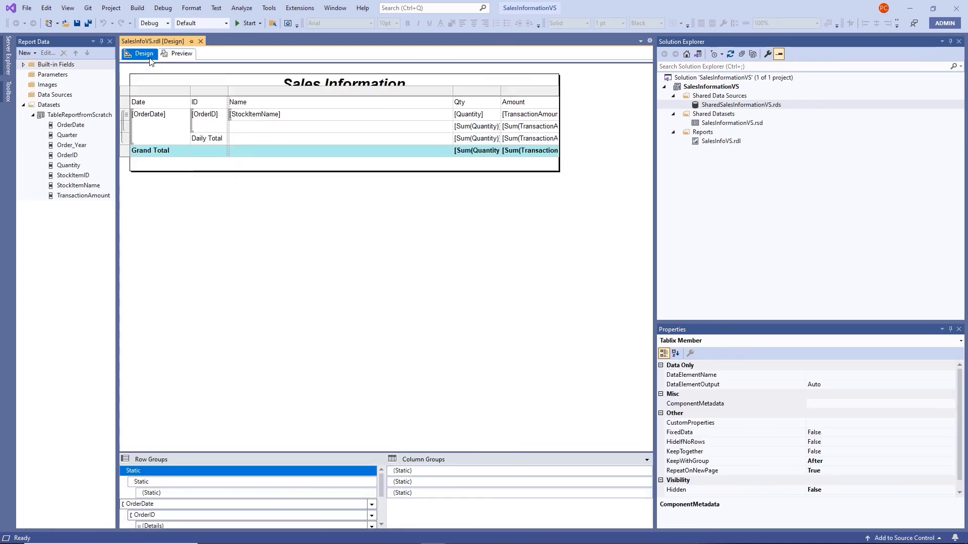
# Bold the Date-to-Amount column header row and save all changes to SalesInfoVS.rdl
pyautogui.click(125, 104)
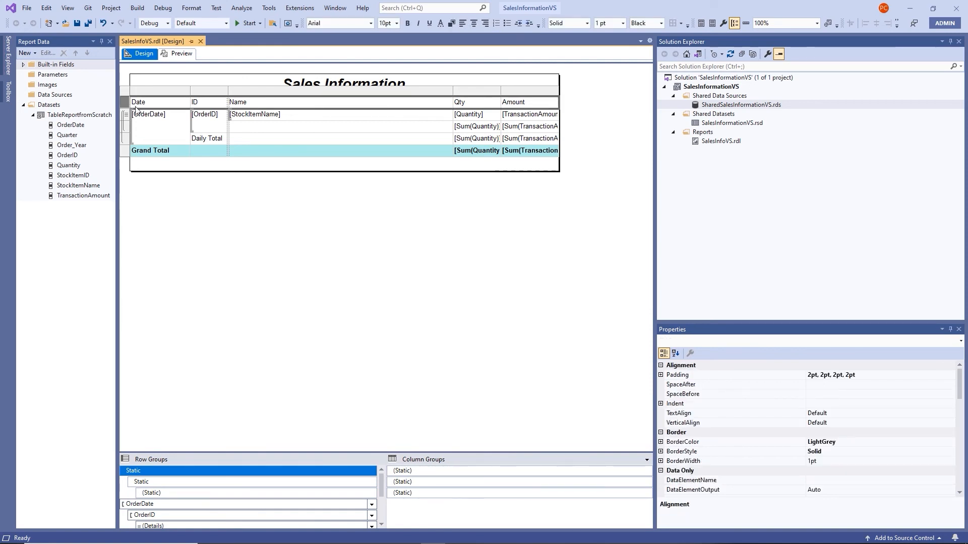
pyautogui.click(407, 25)
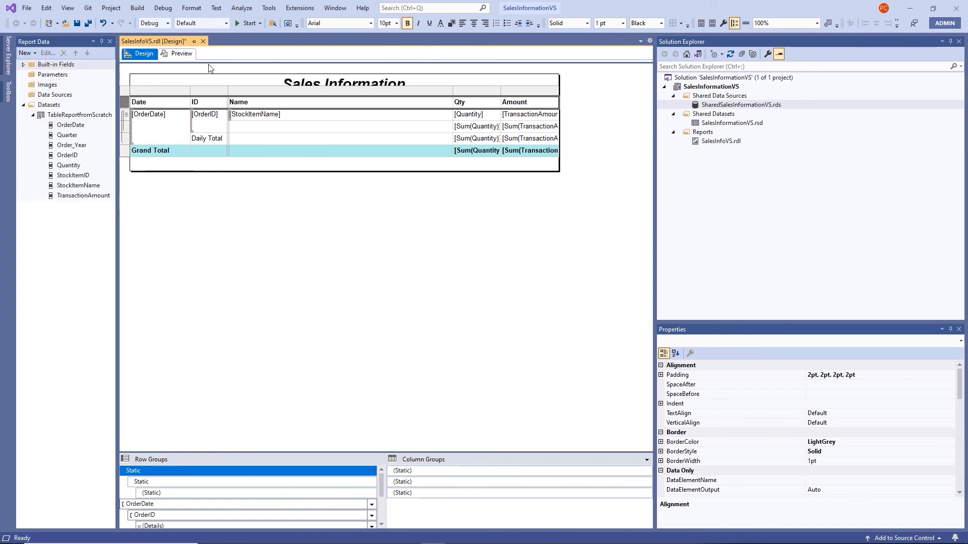
pyautogui.click(90, 23)
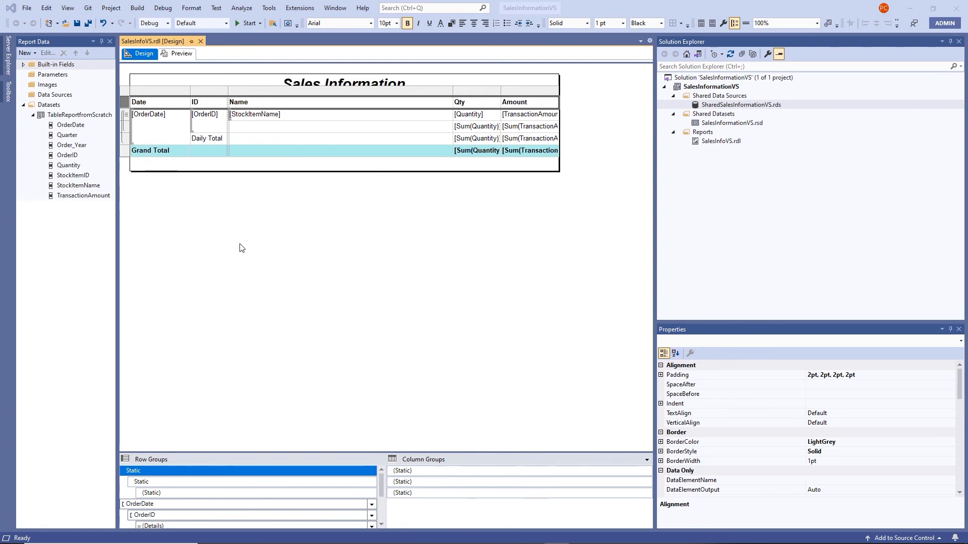
pyautogui.click(249, 231)
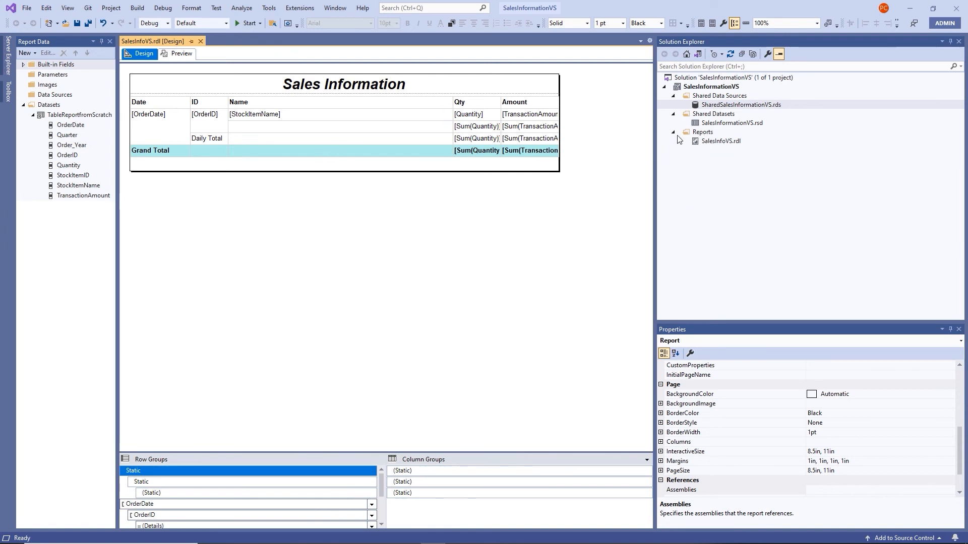
# Build the SalesInfoWizardVS report with the Report Wizard, grouped by OrderDate and Order ID, and view its design
pyautogui.rightClick(696, 133)
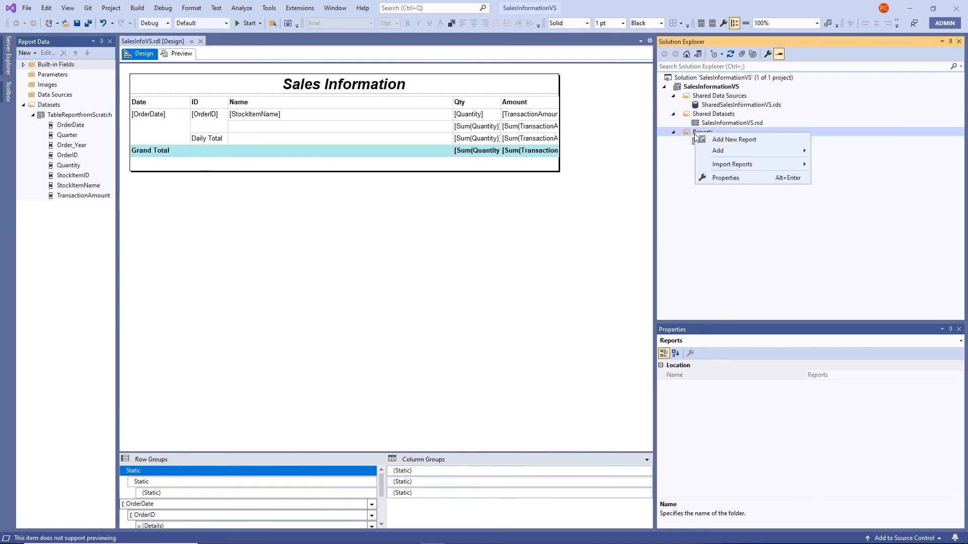
pyautogui.click(722, 141)
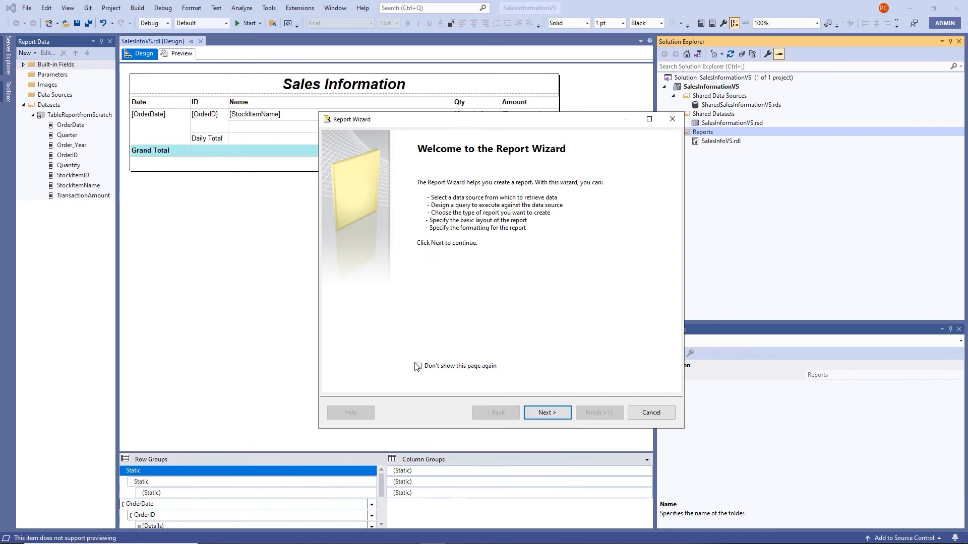
pyautogui.click(547, 413)
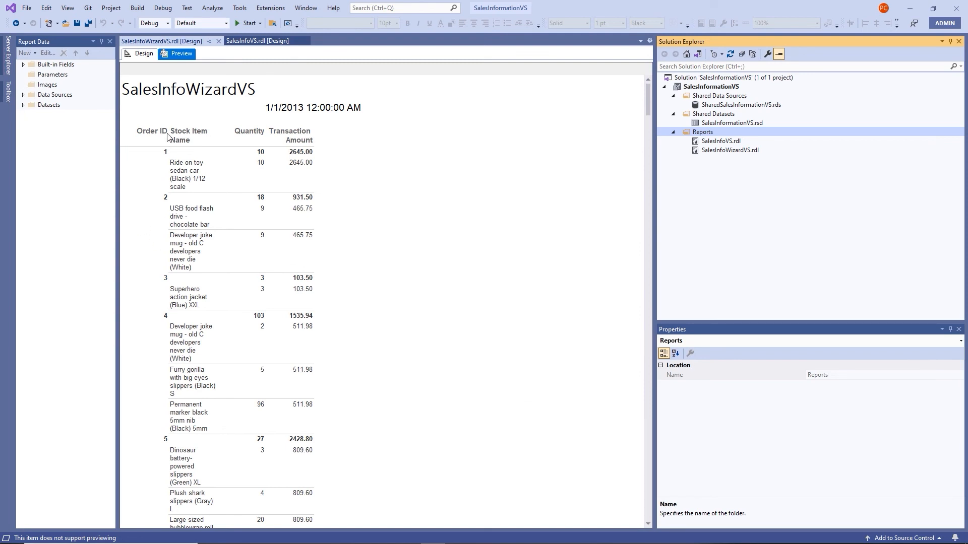
pyautogui.click(144, 60)
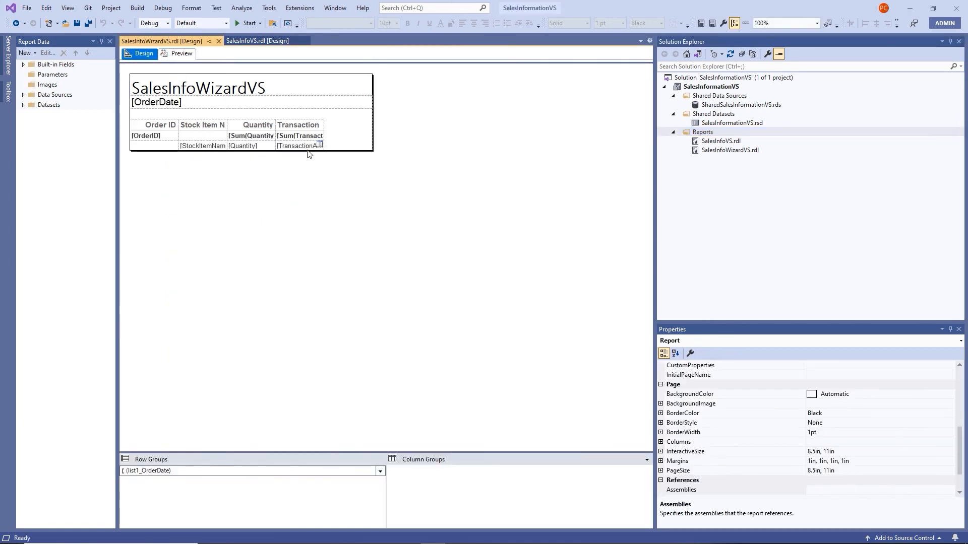
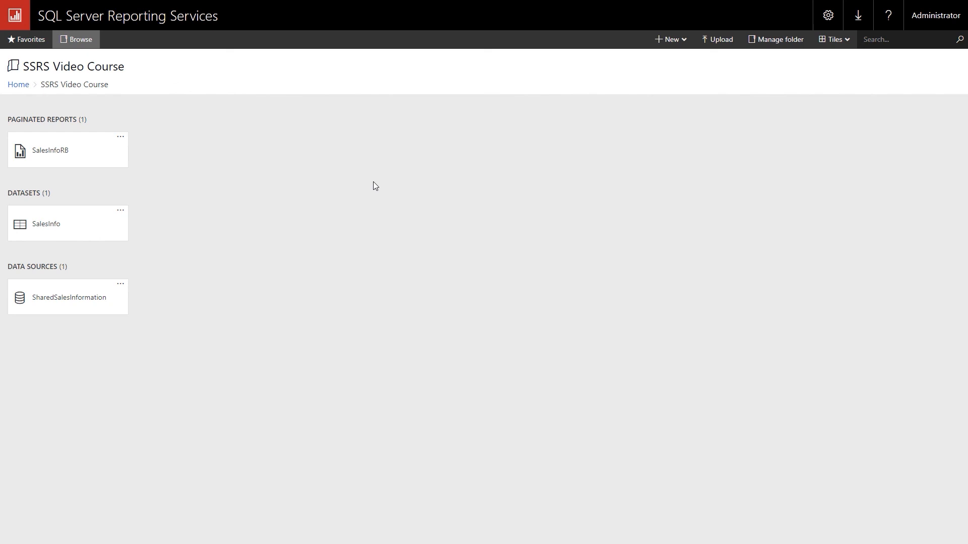
# Return to Visual Studio and collapse then re-expand the SalesInformationVS project in Solution Explorer
pyautogui.hotkey('alt', 'Tab')
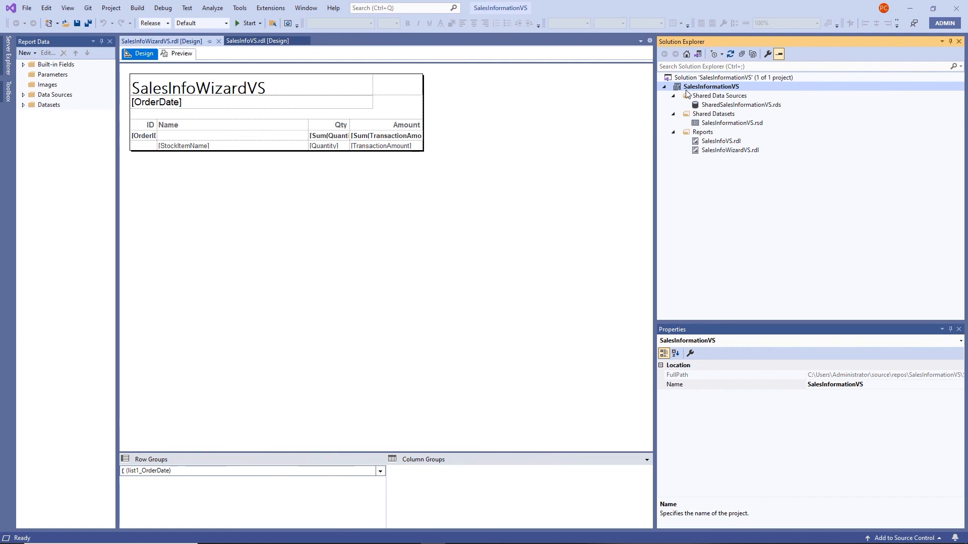
pyautogui.click(664, 87)
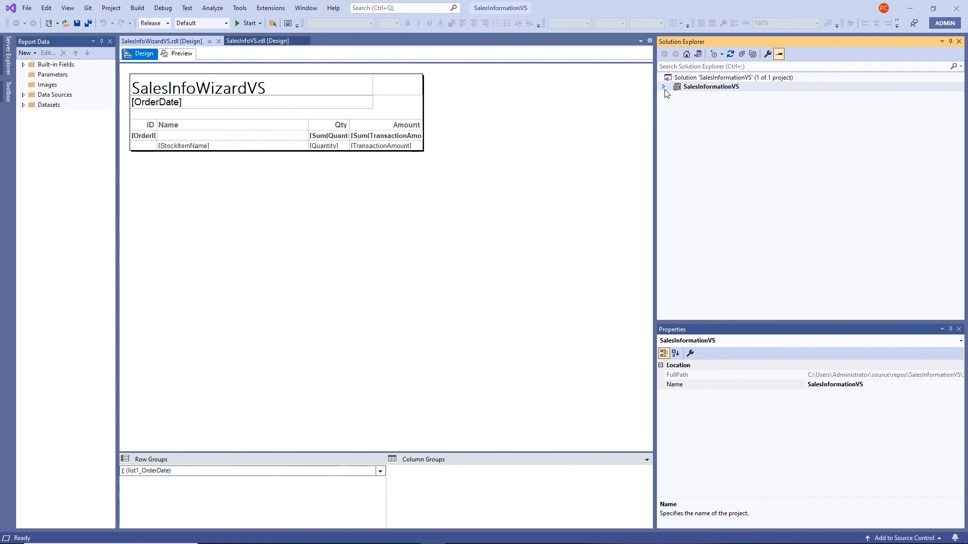
pyautogui.click(664, 87)
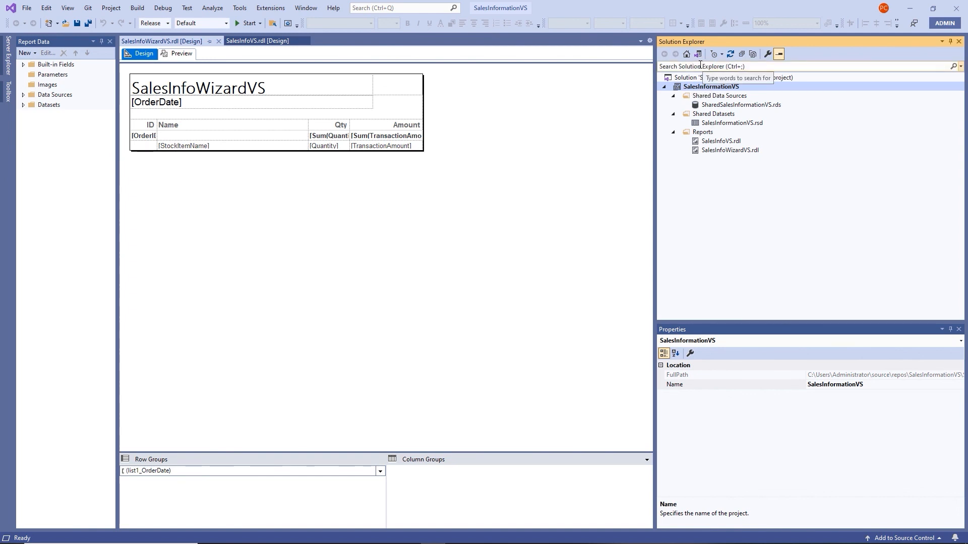
pyautogui.click(769, 55)
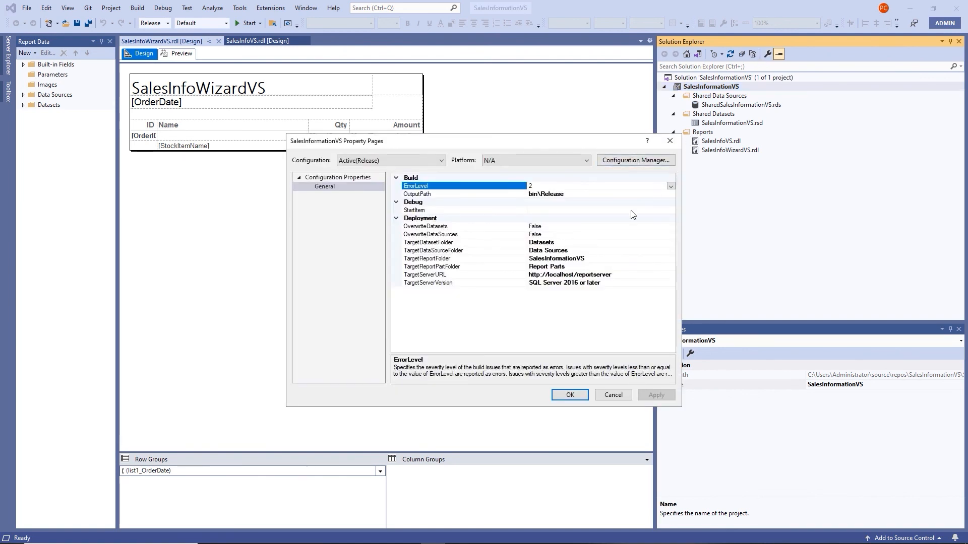
pyautogui.click(437, 277)
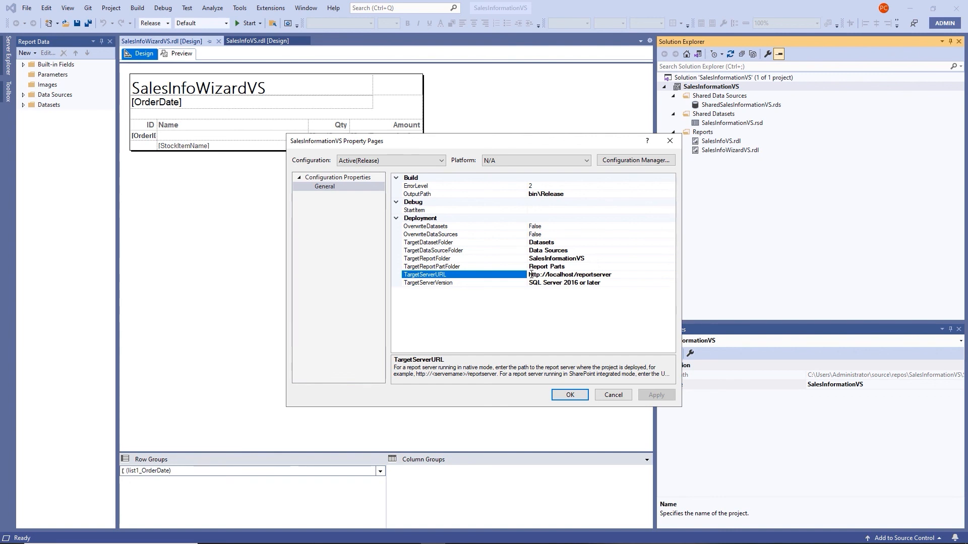
pyautogui.hotkey('alt', 'Tab')
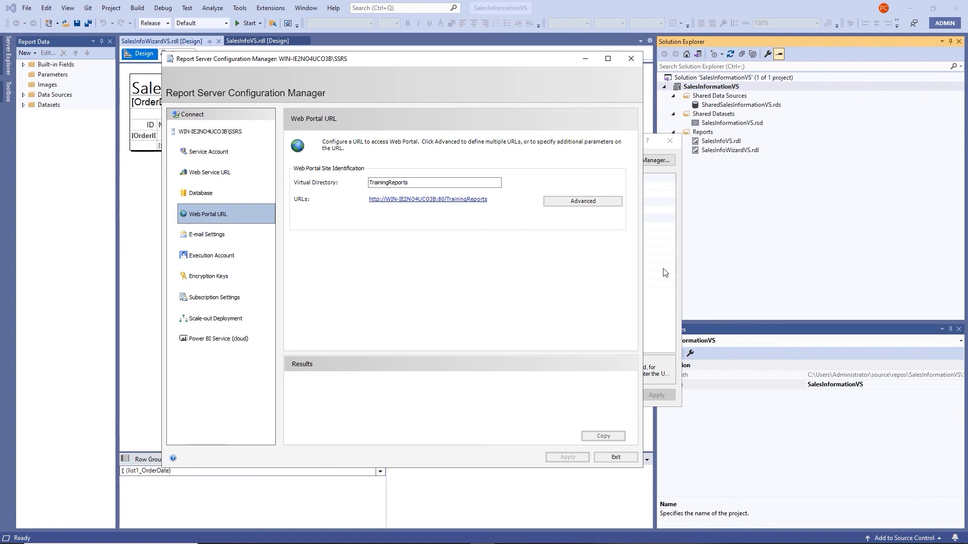
pyautogui.moveTo(552, 67); pyautogui.dragTo(563, 295)
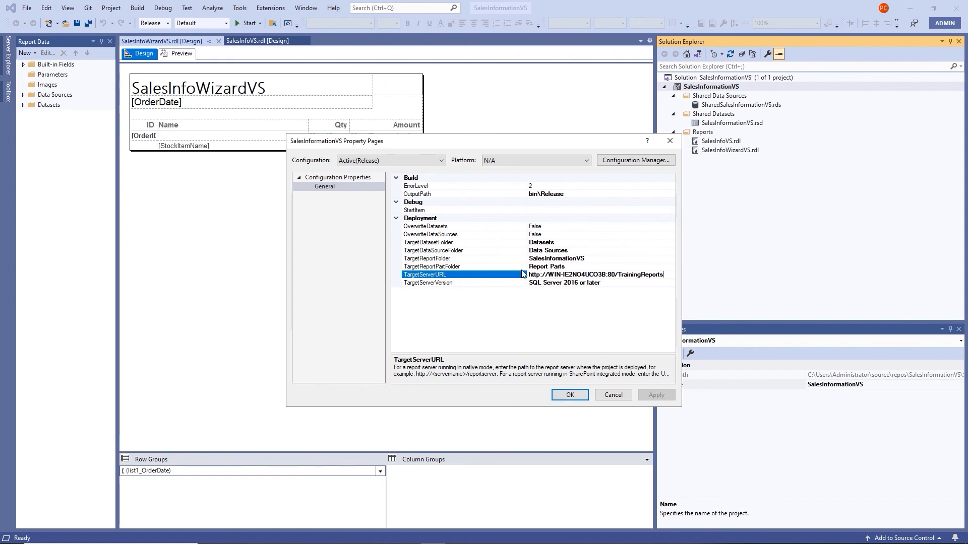
pyautogui.click(533, 284)
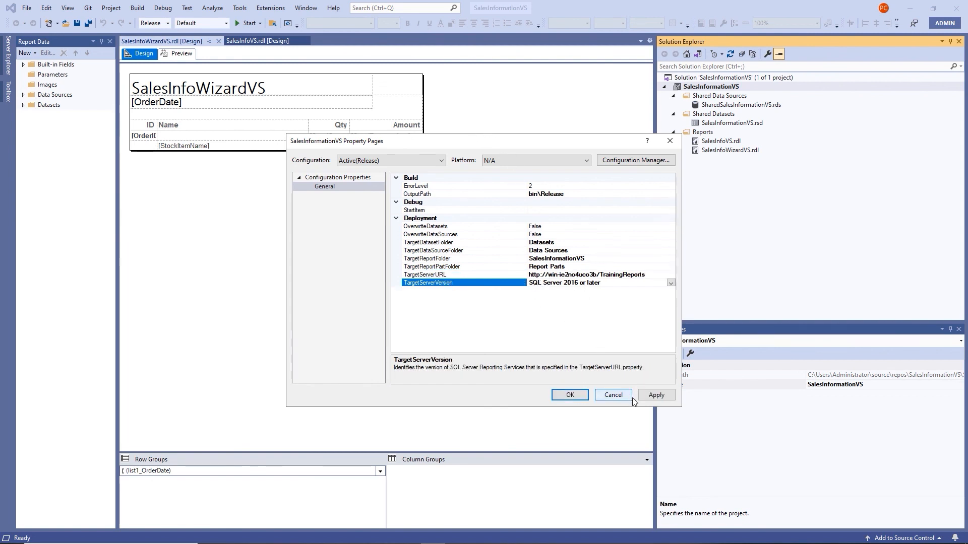
pyautogui.click(655, 396)
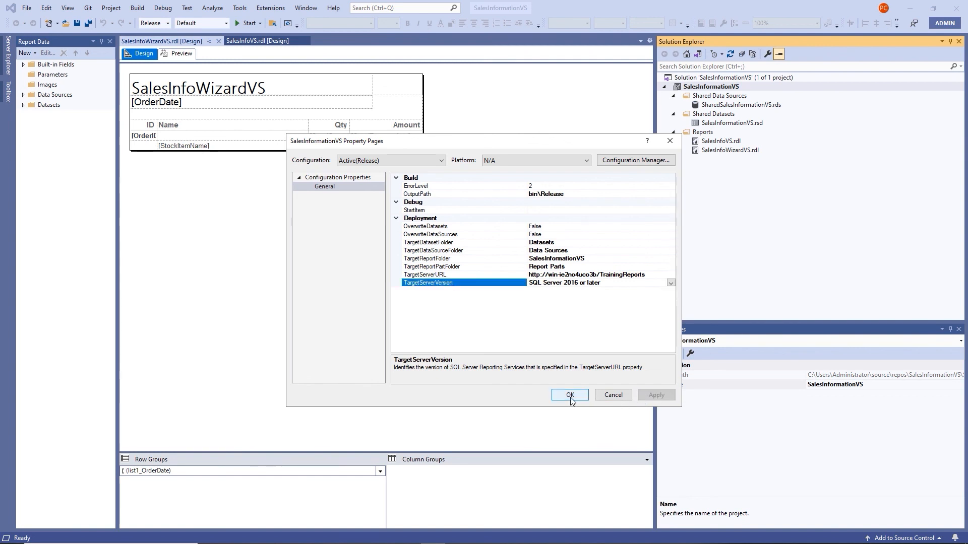
pyautogui.press('Return')
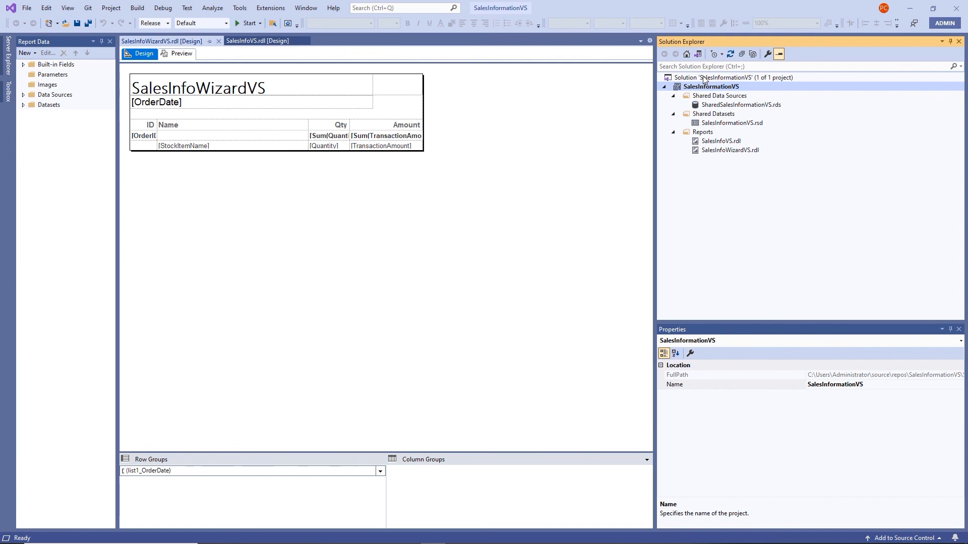
# Run Deploy Solution on the SalesInformationVS solution from Solution Explorer
pyautogui.rightClick(705, 80)
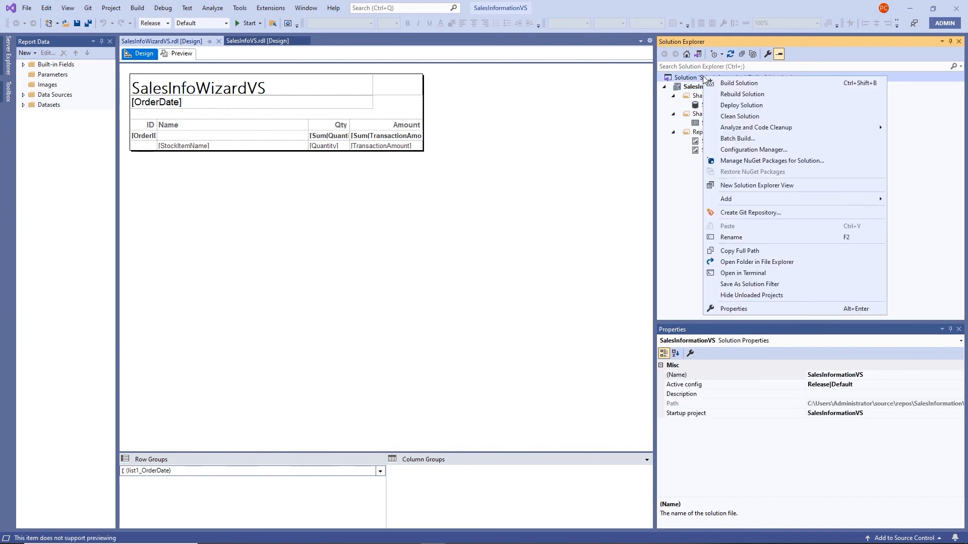
pyautogui.click(733, 109)
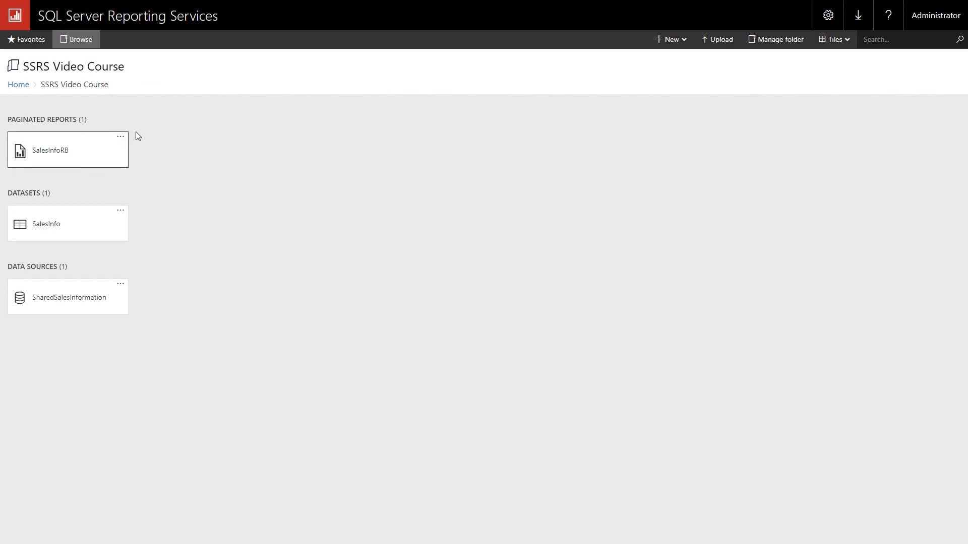
# Inspect the Data Sources, Datasets and SalesInformationVS folders in turn, returning Home after each
pyautogui.click(18, 86)
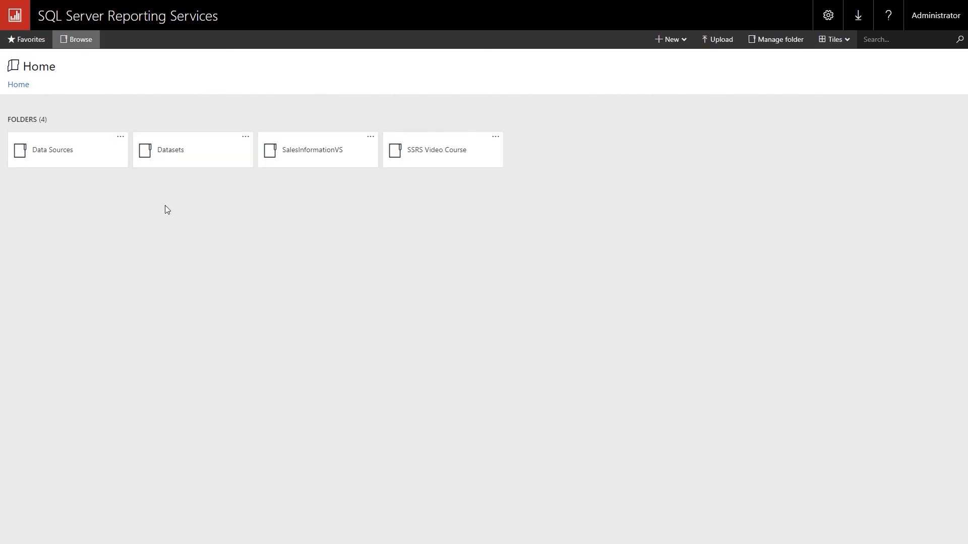
pyautogui.click(71, 161)
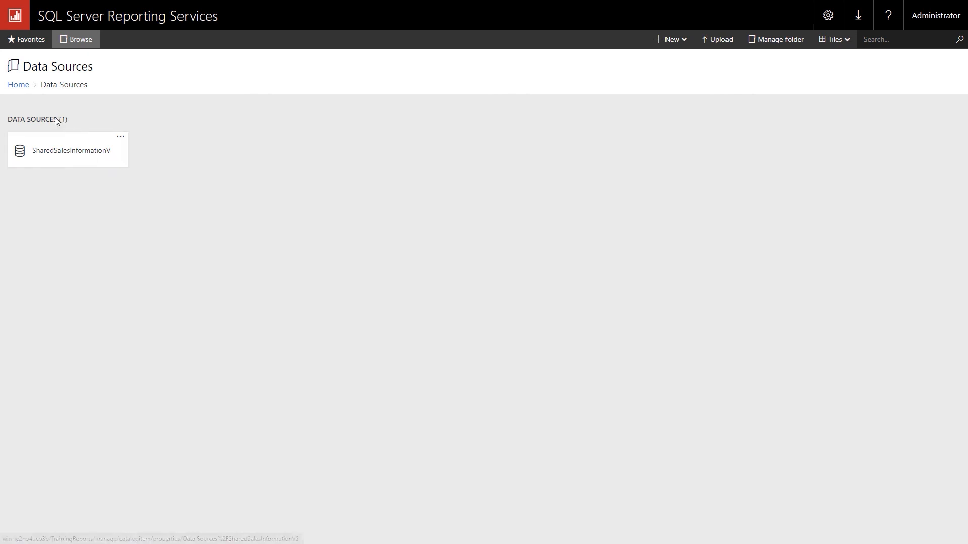
pyautogui.click(18, 85)
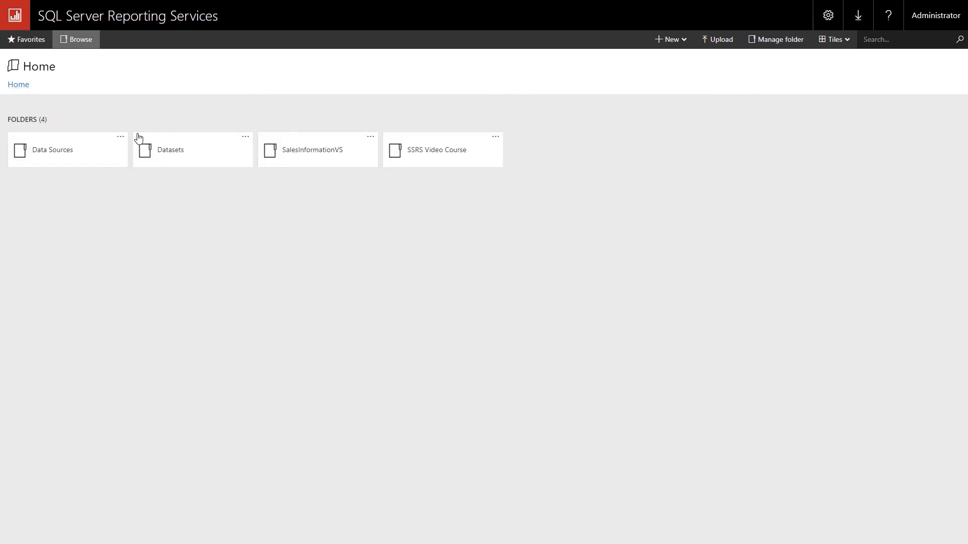
pyautogui.click(177, 152)
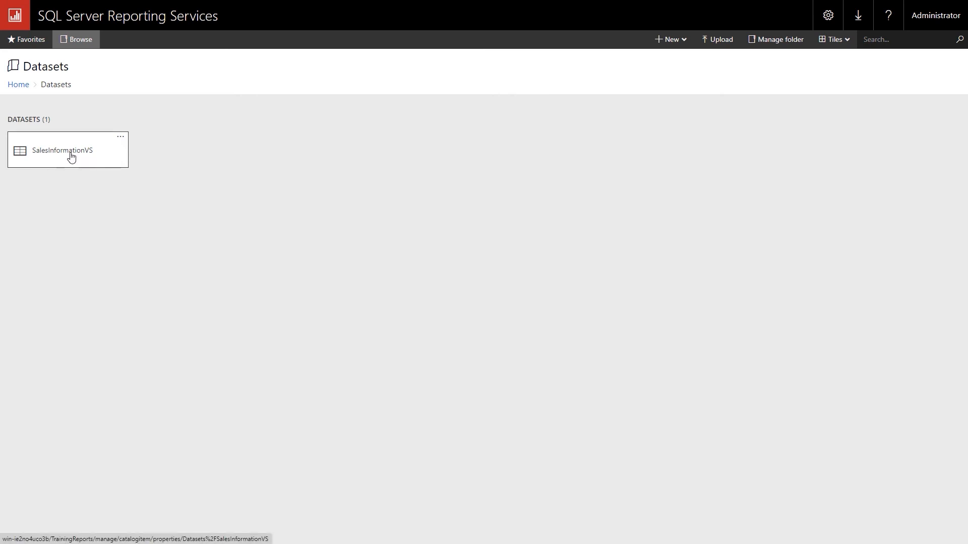
pyautogui.click(19, 86)
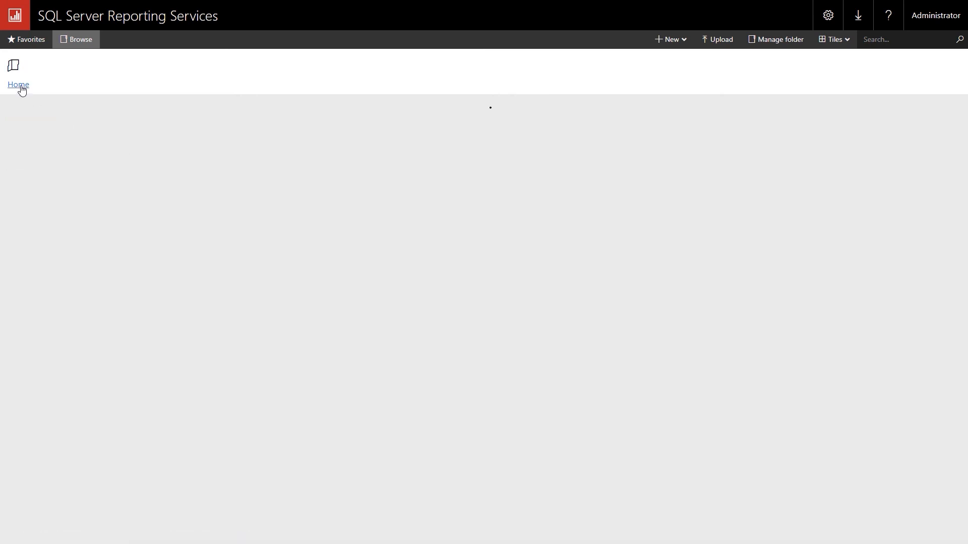
pyautogui.click(298, 158)
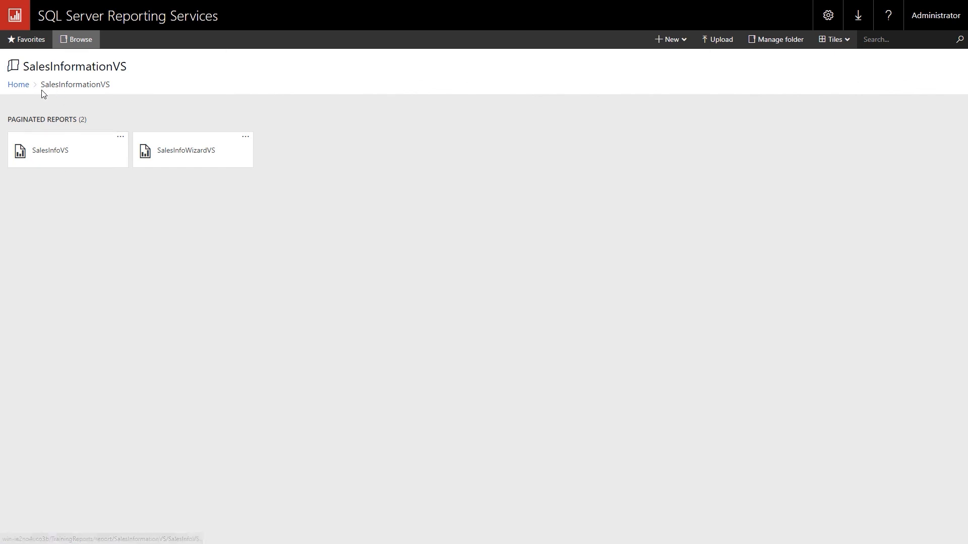
pyautogui.click(19, 86)
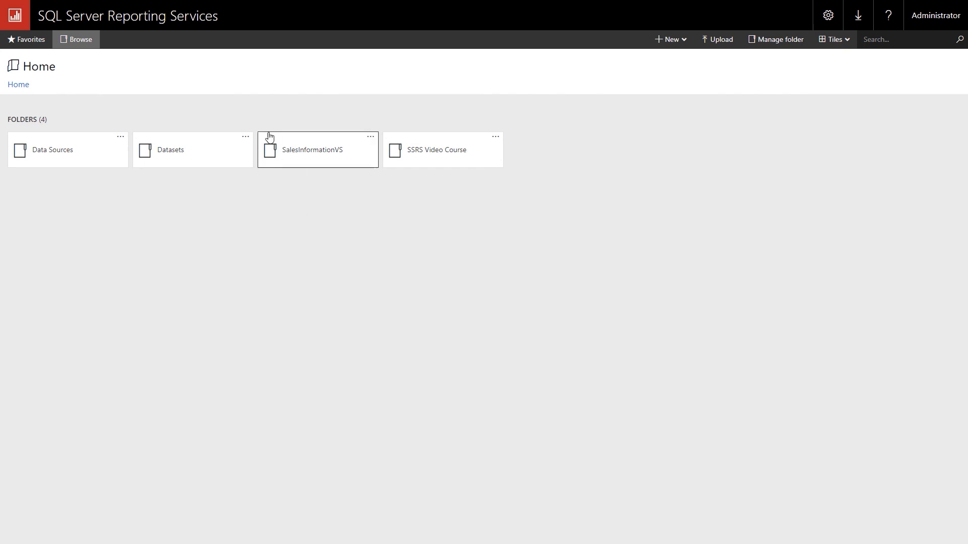
# Move the Data Sources folder into SSRS Video Course
pyautogui.click(120, 138)
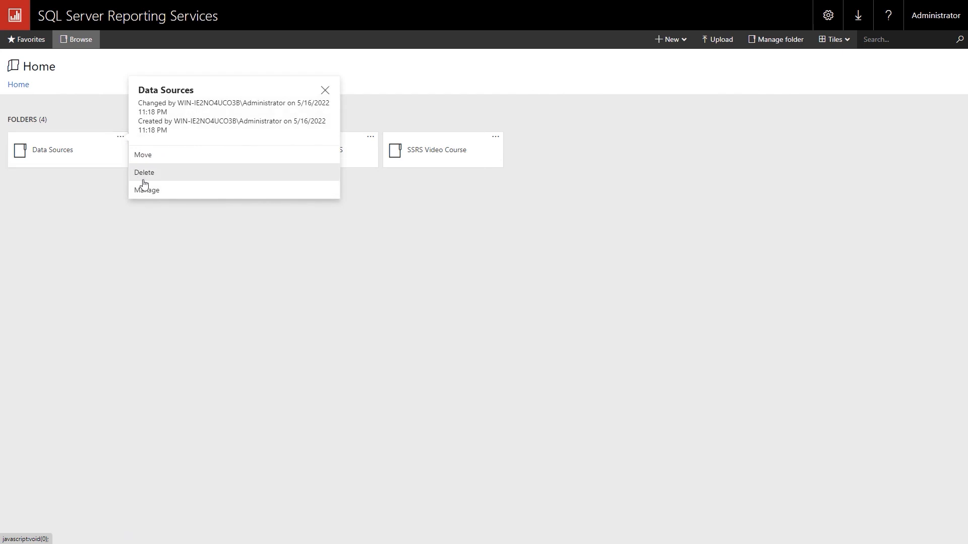
pyautogui.click(148, 160)
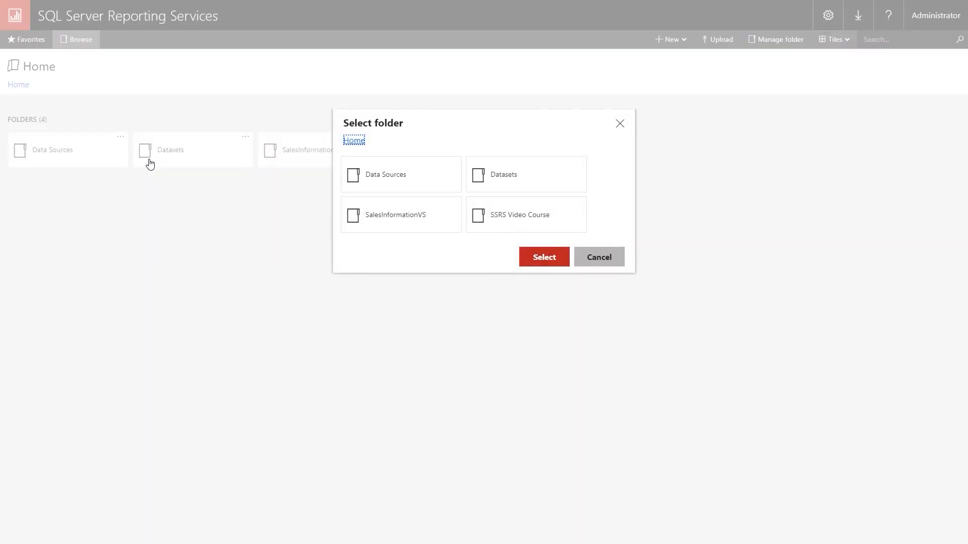
pyautogui.click(513, 219)
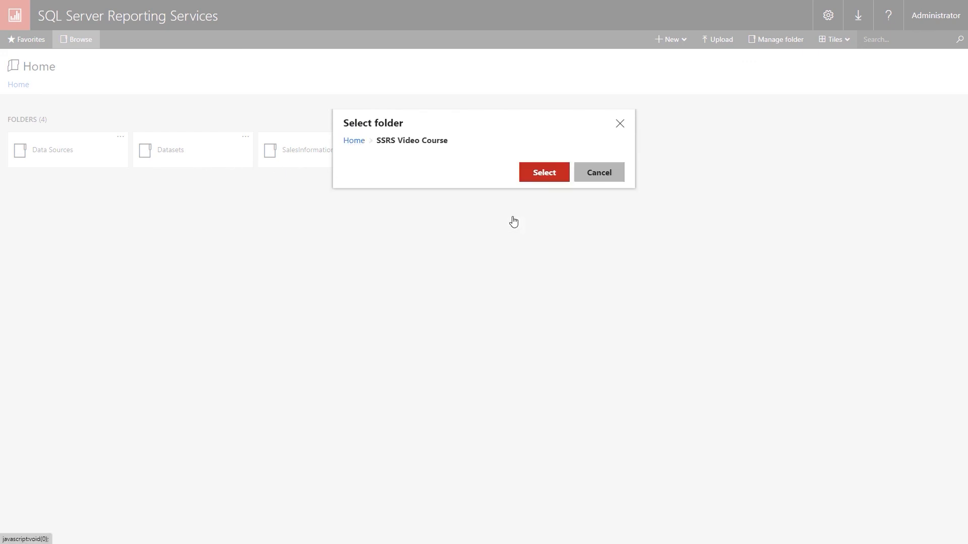
pyautogui.click(547, 182)
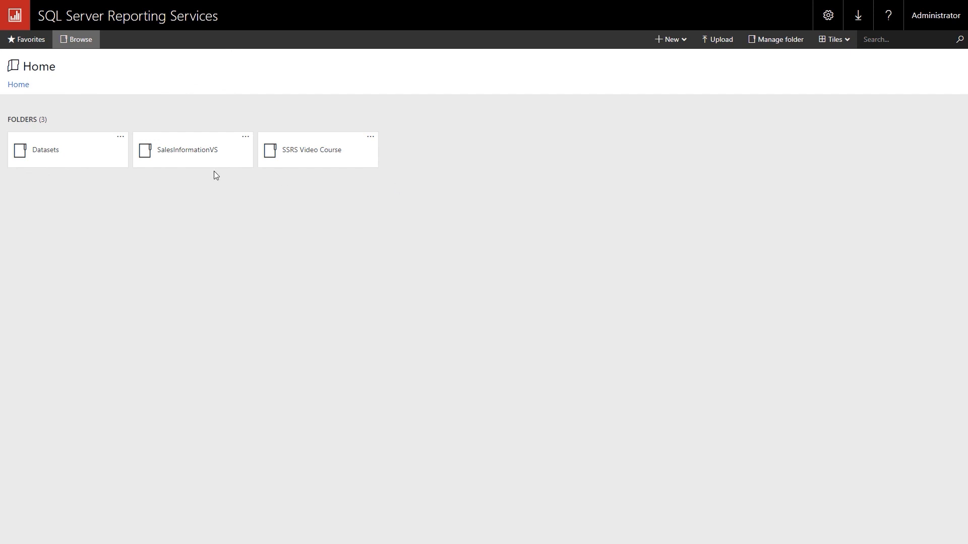
# Move the Datasets folder into SSRS Video Course
pyautogui.click(122, 139)
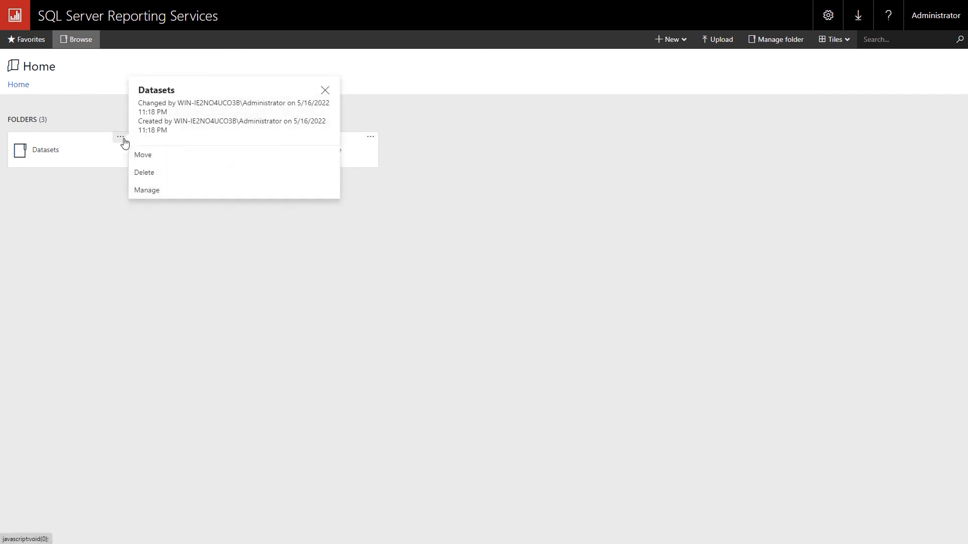
pyautogui.click(155, 160)
pyautogui.click(423, 219)
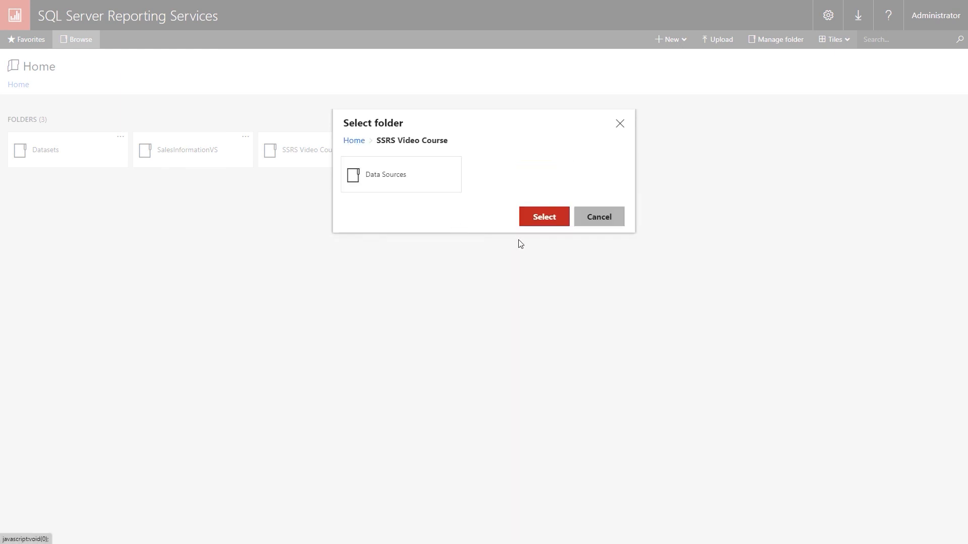
pyautogui.click(551, 220)
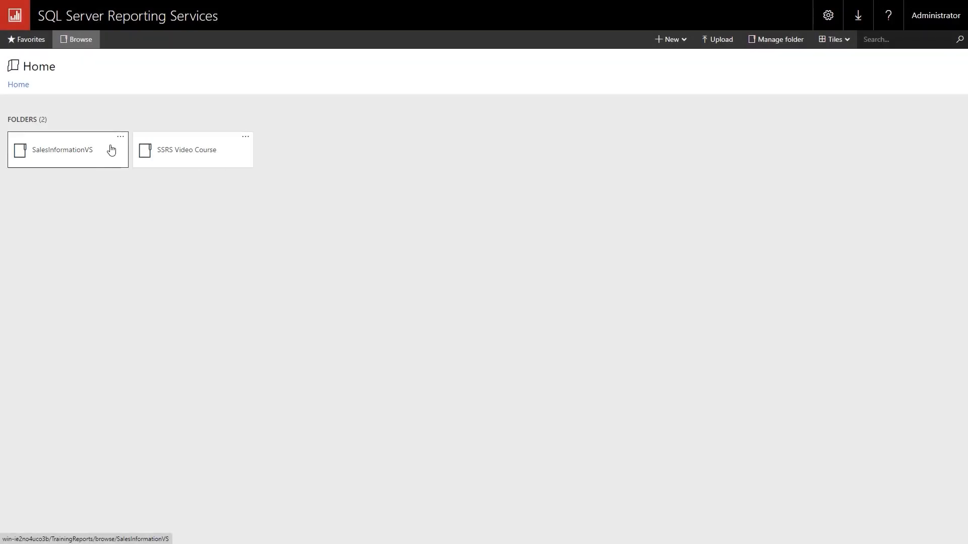
# Move the SalesInformationVS folder into SSRS Video Course, then open that folder
pyautogui.click(119, 140)
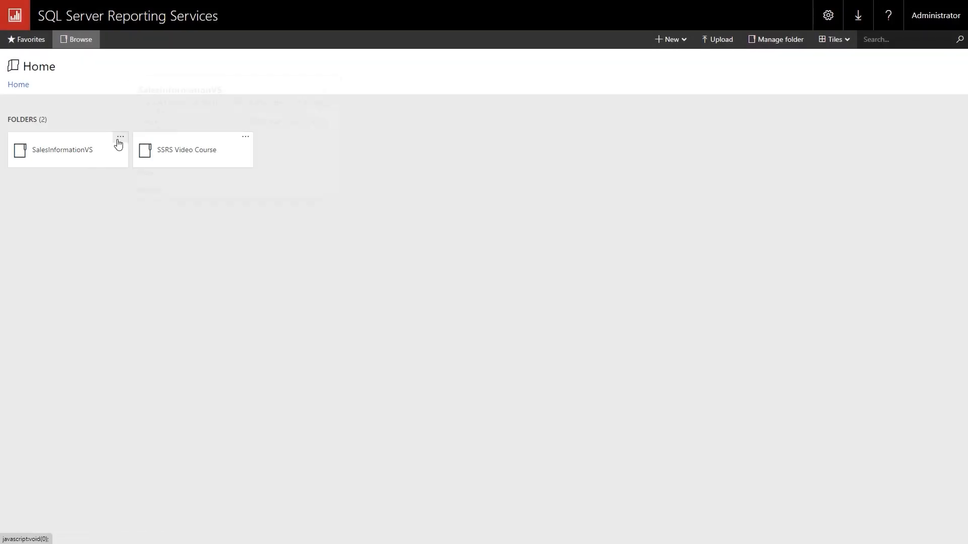
pyautogui.click(155, 160)
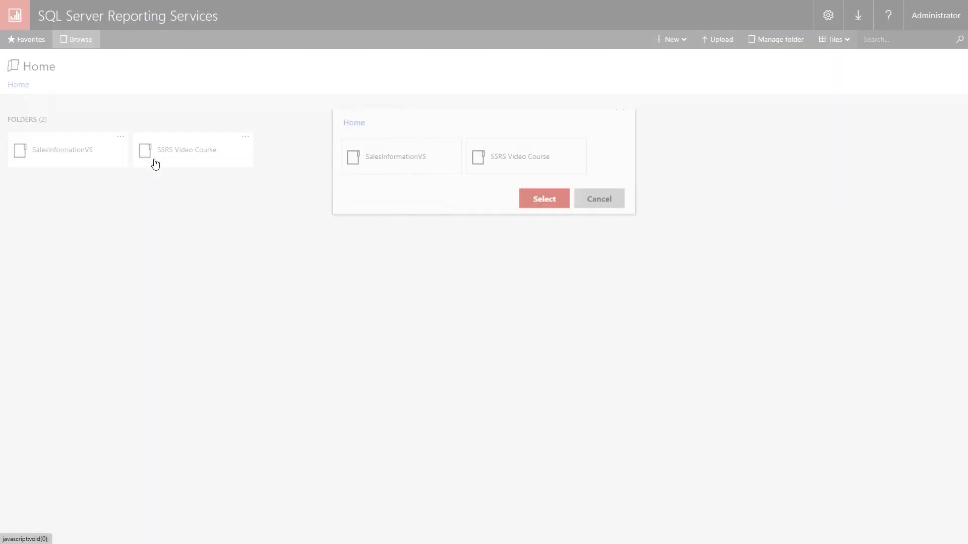
pyautogui.click(510, 186)
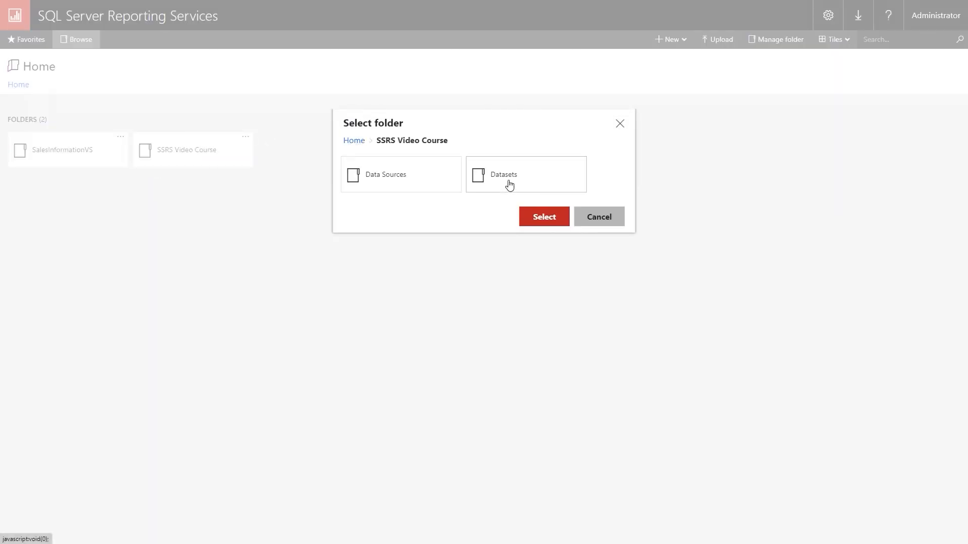
pyautogui.click(541, 218)
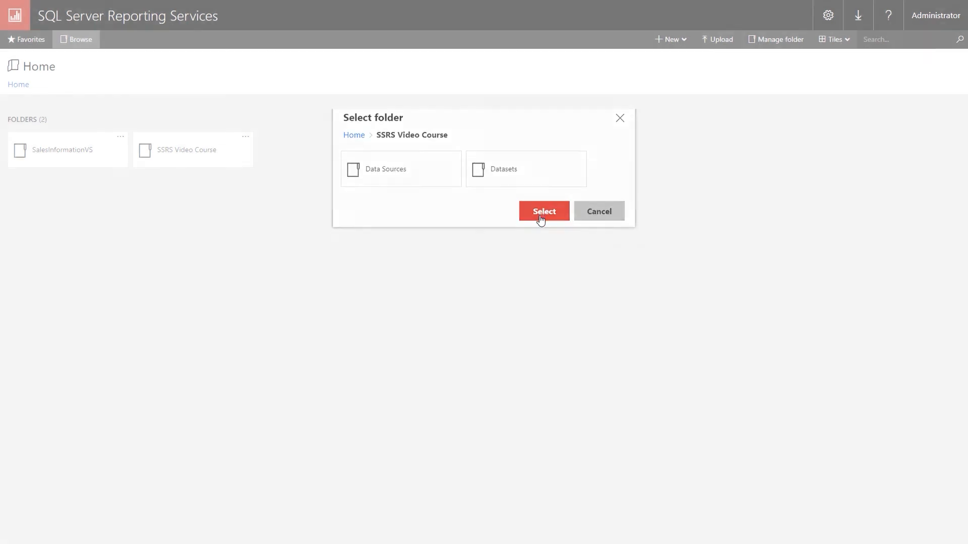
pyautogui.click(78, 150)
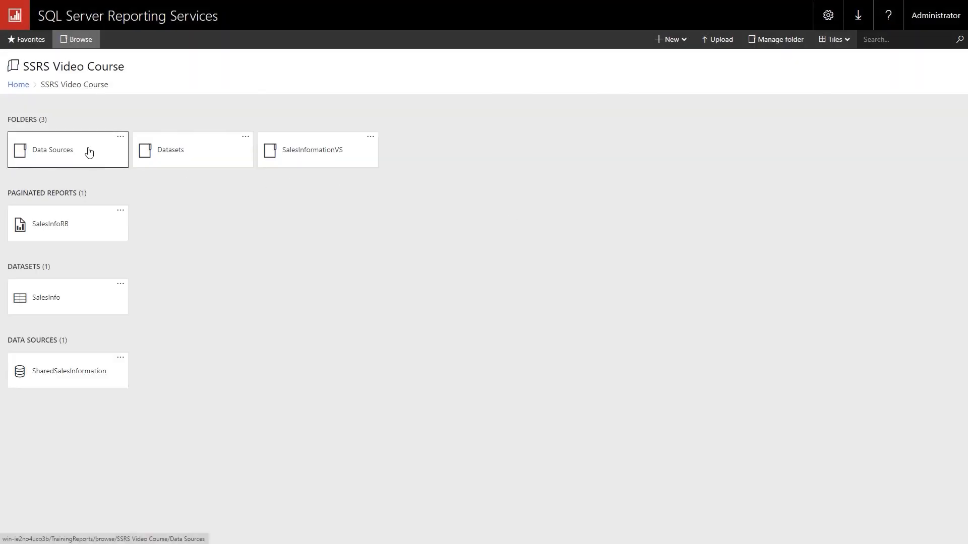